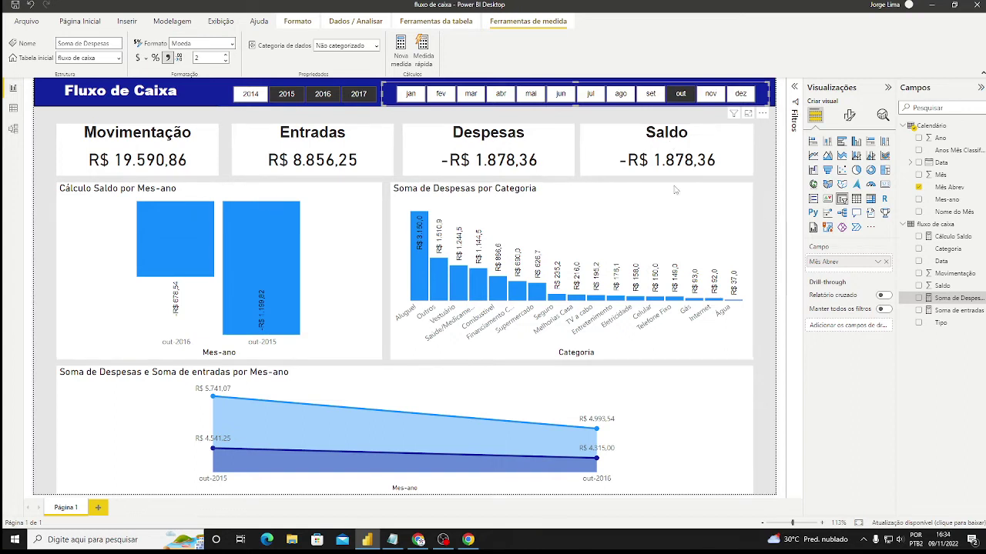
Filter the finished cash flow dashboard by 2016 and 2017, and clear the out month filter.
{"action": "left_click", "coordinate": [294, 104]}
{"action": "left_click", "coordinate": [293, 101]}
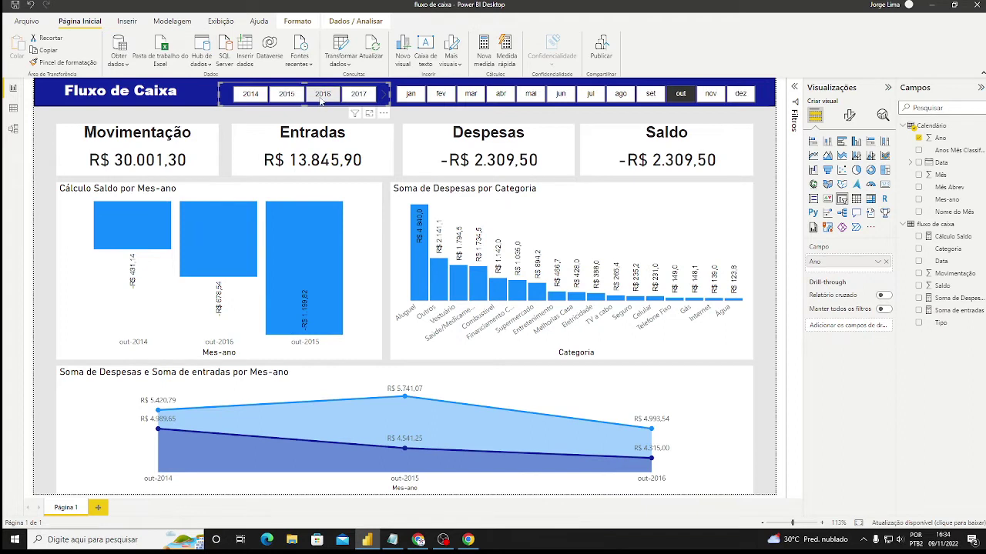
{"action": "left_click", "coordinate": [320, 99]}
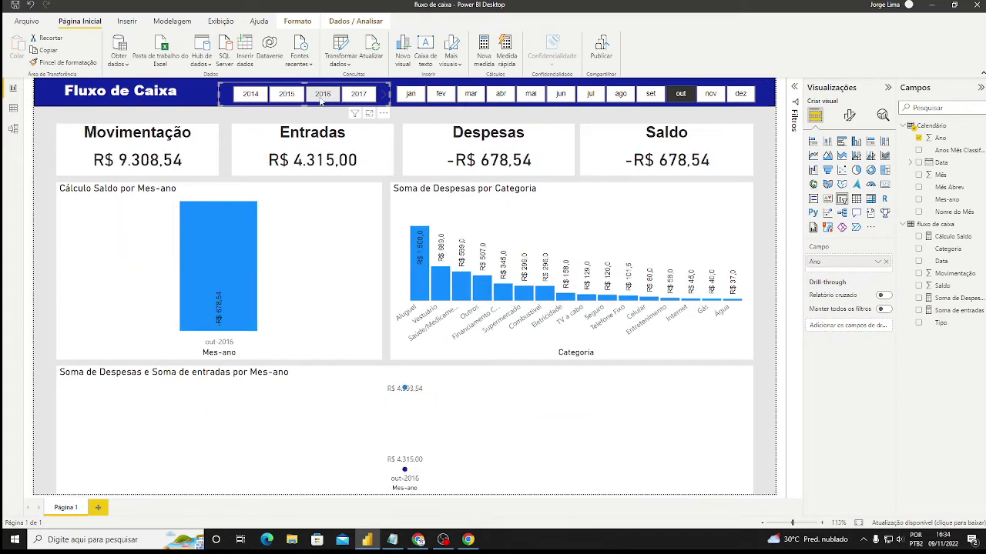
{"action": "left_click", "coordinate": [365, 96]}
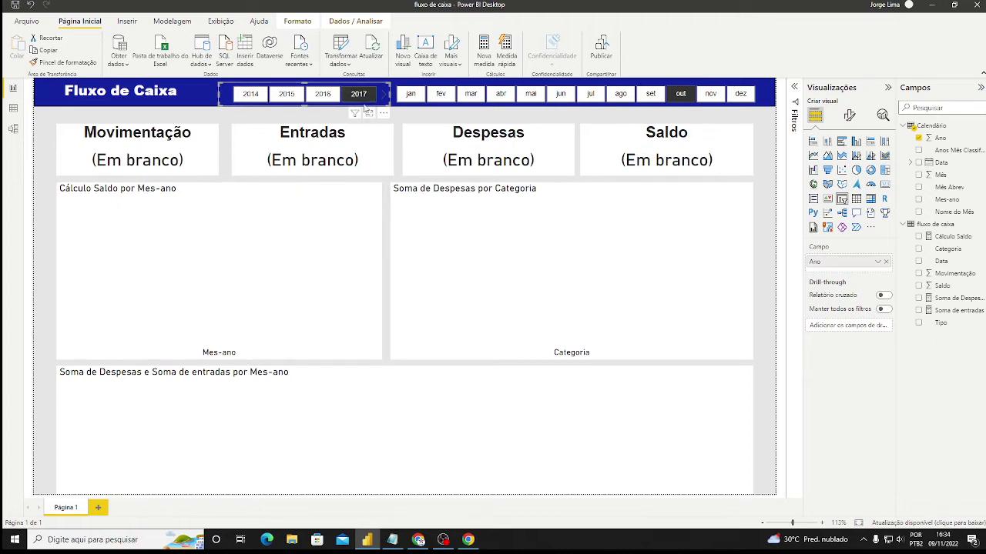
{"action": "left_click", "coordinate": [683, 97]}
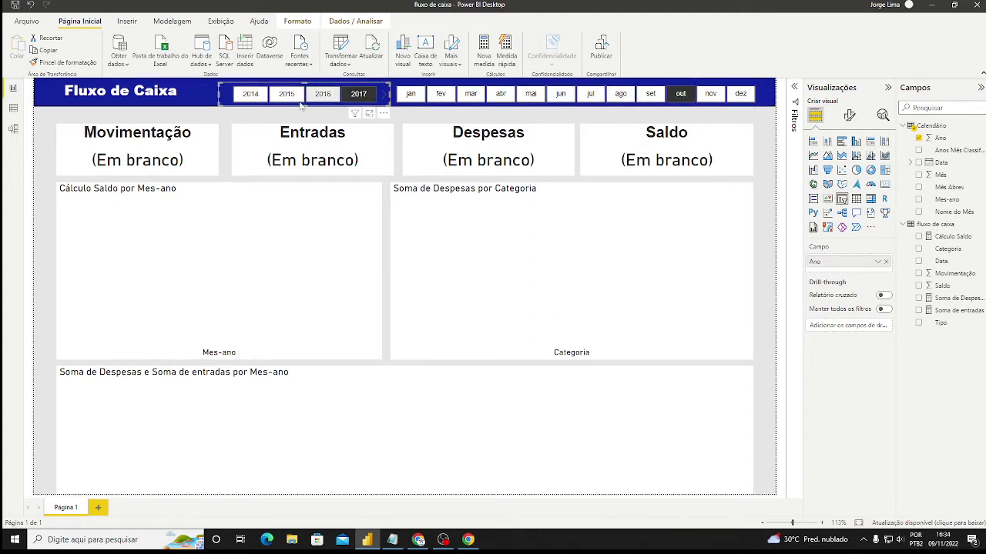
{"action": "left_click", "coordinate": [624, 99]}
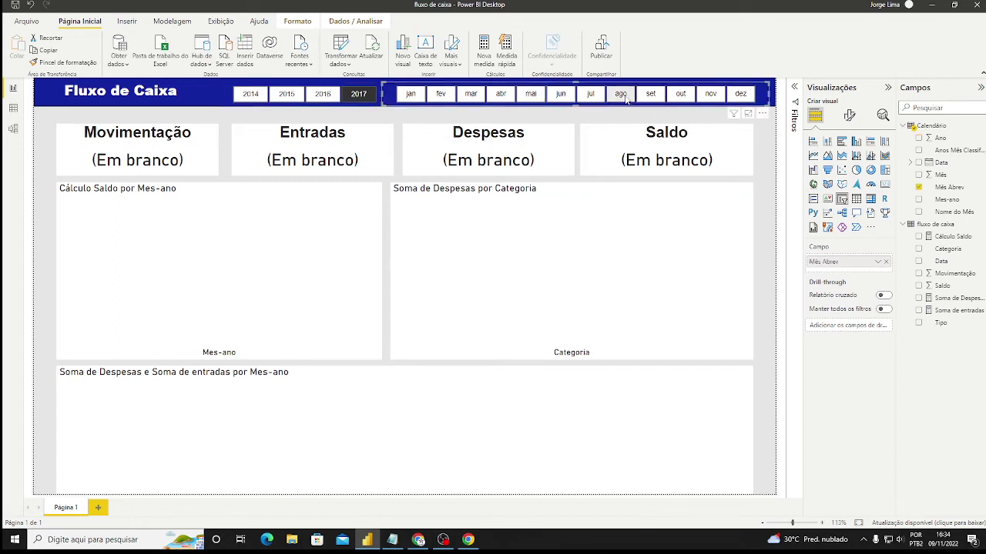
Compare the dashboard's figures for 2014 and 2015 across all months, and collapse the Visualizações pane.
{"action": "left_click", "coordinate": [251, 96]}
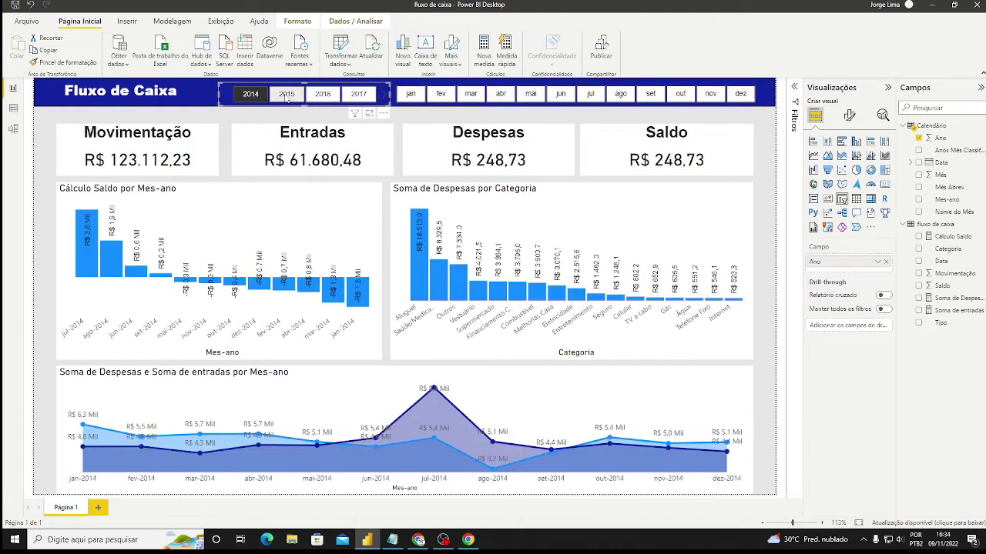
{"action": "left_click", "coordinate": [286, 96]}
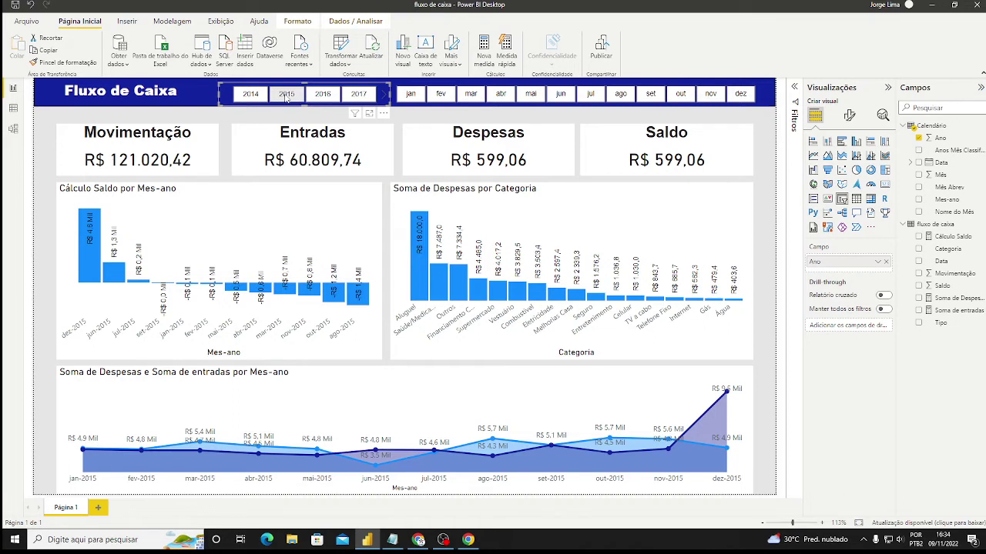
{"action": "left_click", "coordinate": [286, 94]}
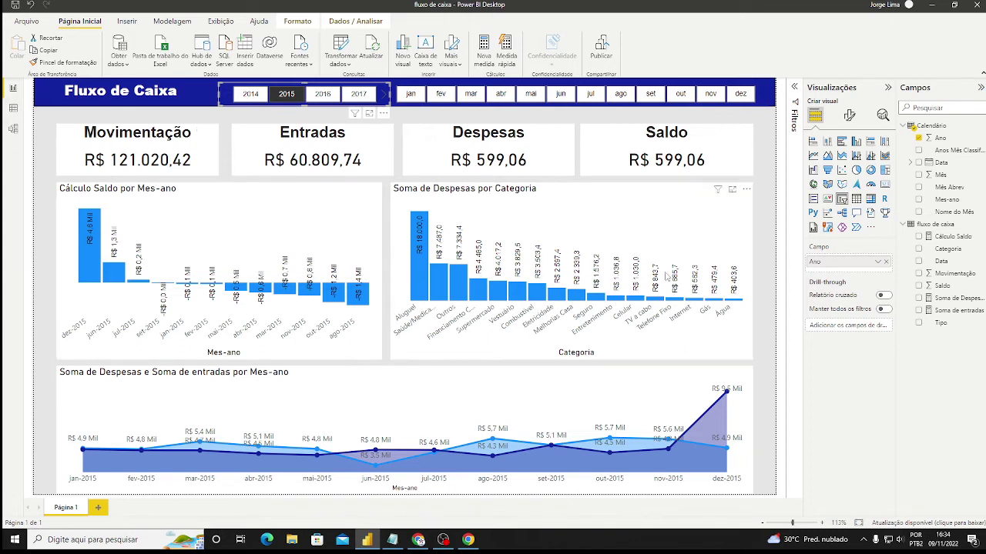
{"action": "left_click", "coordinate": [888, 87]}
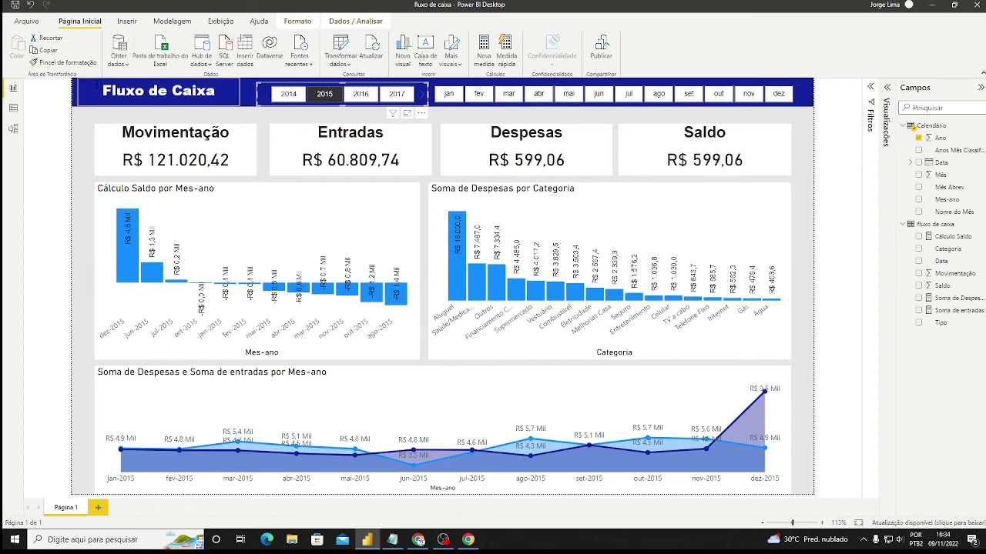
Start a new blank report and connect it to the Excel workbook Fluxo de Caixa no Excel.xlsx.
{"action": "left_click", "coordinate": [43, 169]}
{"action": "left_click", "coordinate": [23, 22]}
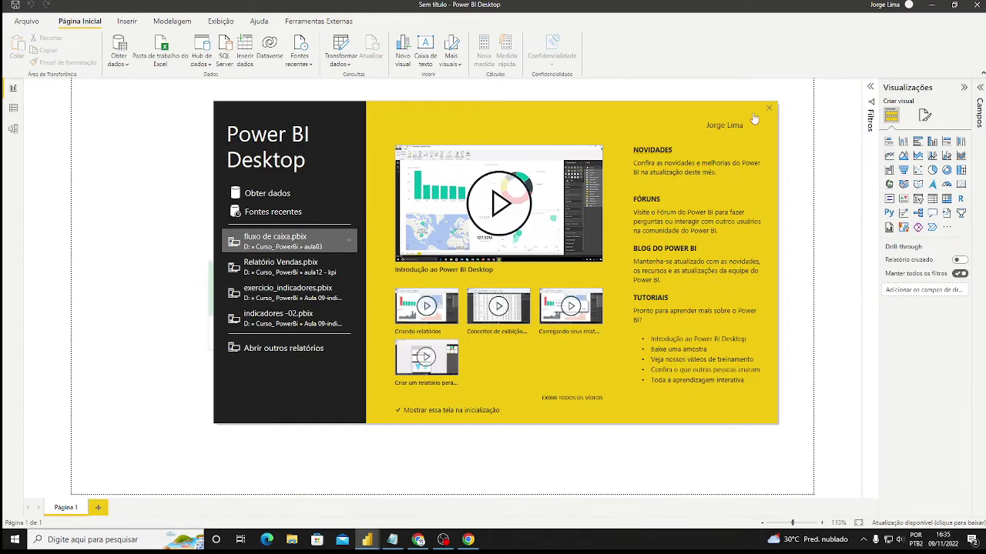
{"action": "left_click", "coordinate": [770, 109]}
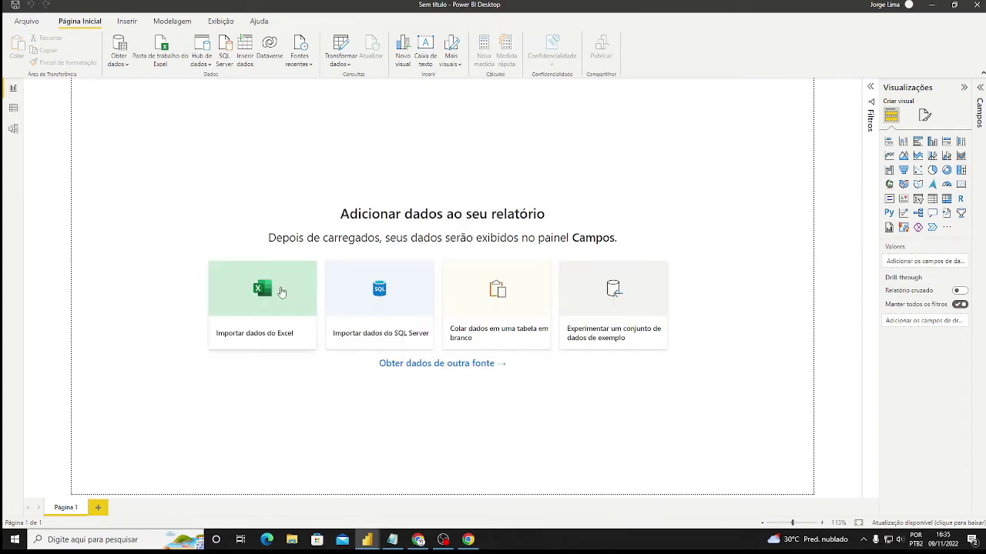
{"action": "left_click", "coordinate": [282, 291]}
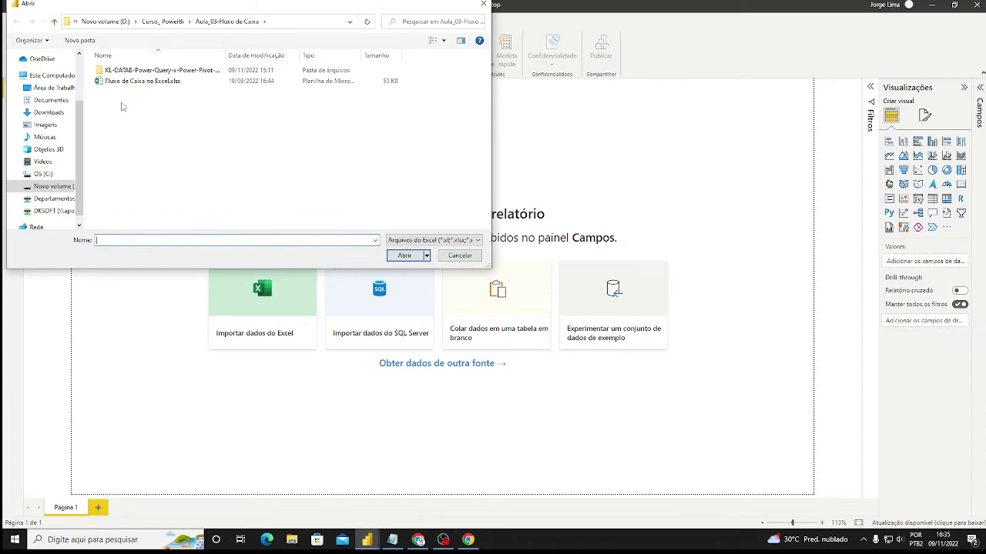
{"action": "double_click", "coordinate": [132, 82]}
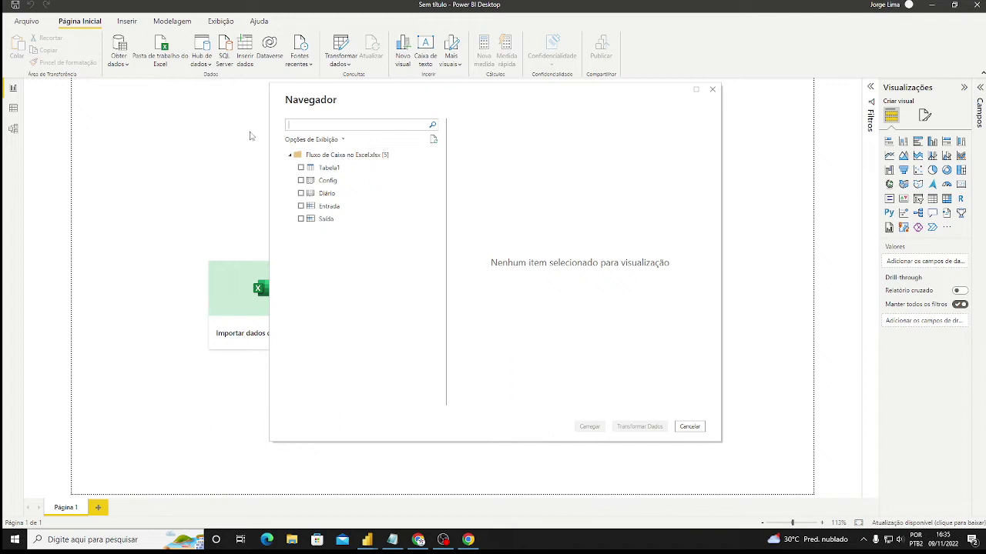
Select Tabela1, Entrada, Saída, Diário and Config from the workbook and load them into Power Query for transformation.
{"action": "key", "text": "super+plus"}
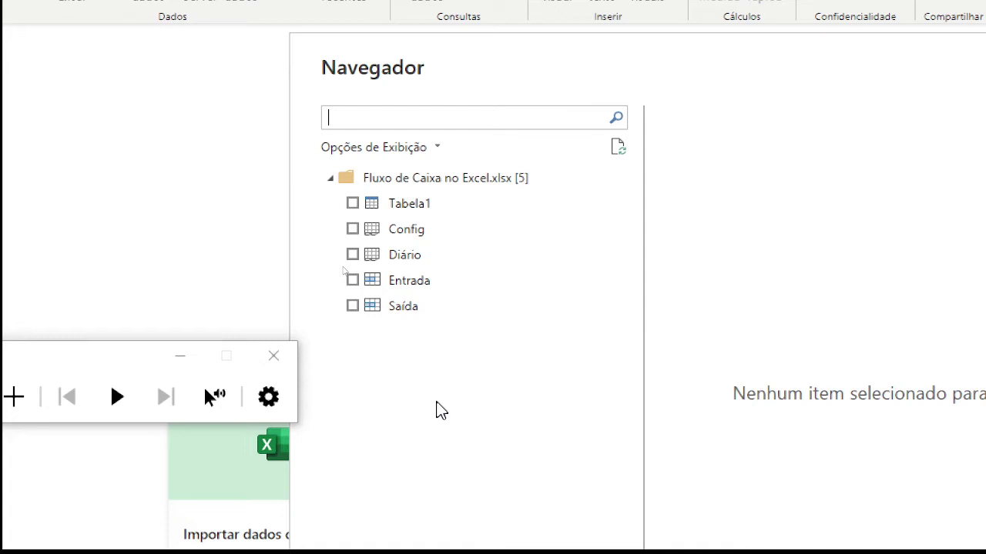
{"action": "left_click", "coordinate": [352, 204]}
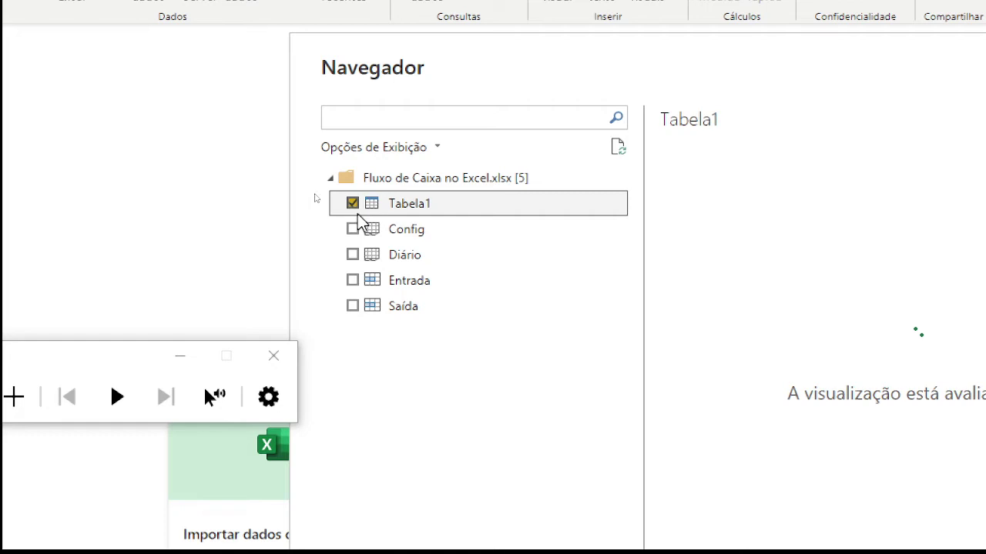
{"action": "left_click", "coordinate": [352, 281]}
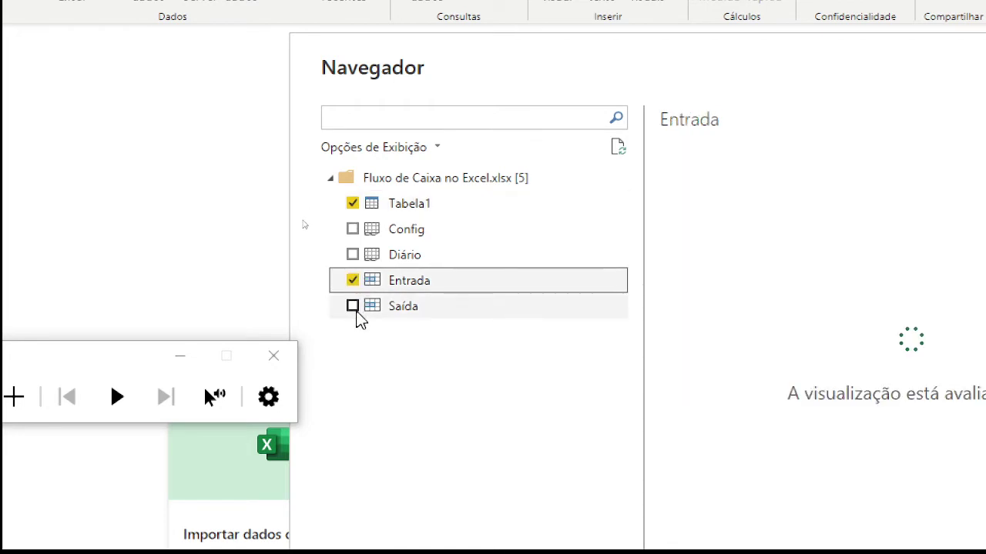
{"action": "left_click", "coordinate": [353, 307]}
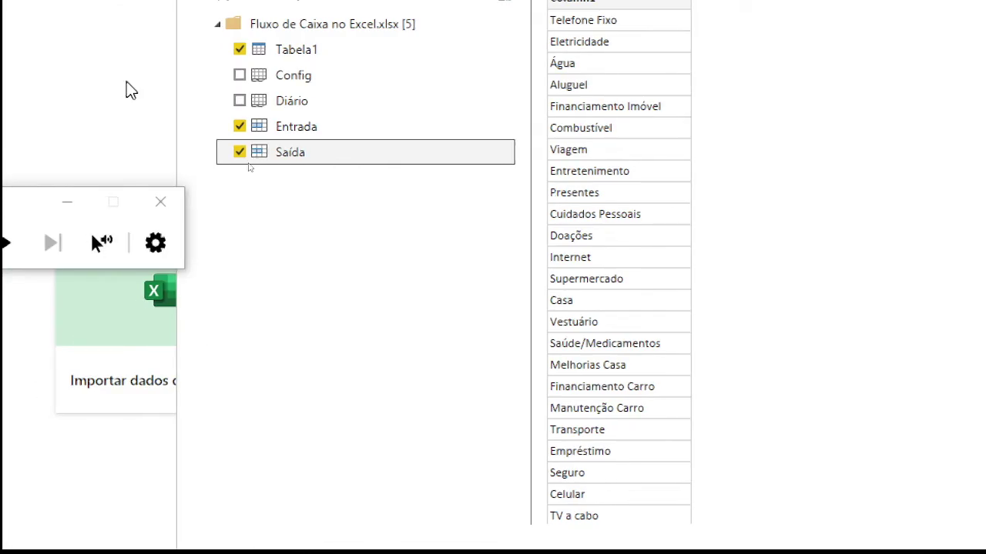
{"action": "left_click", "coordinate": [239, 218]}
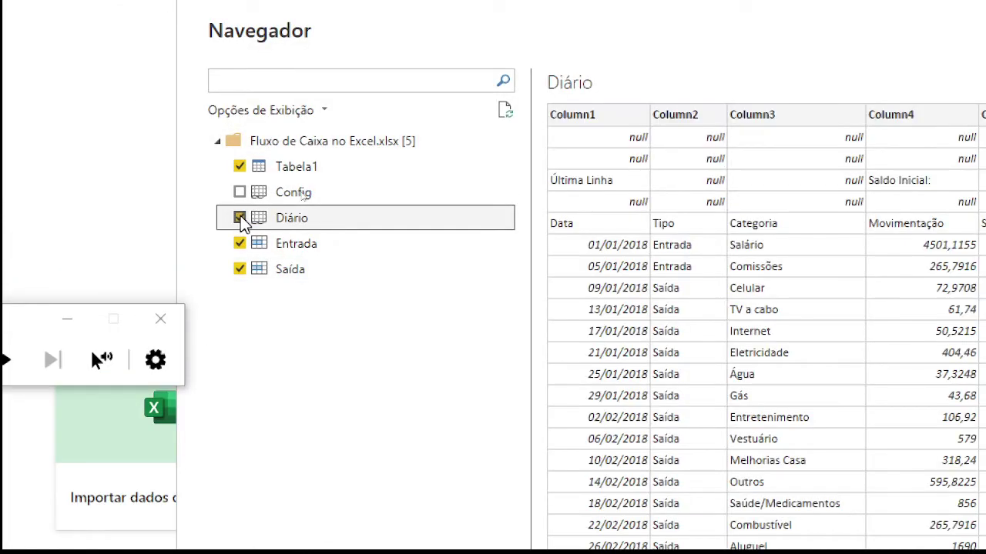
{"action": "left_click", "coordinate": [240, 192]}
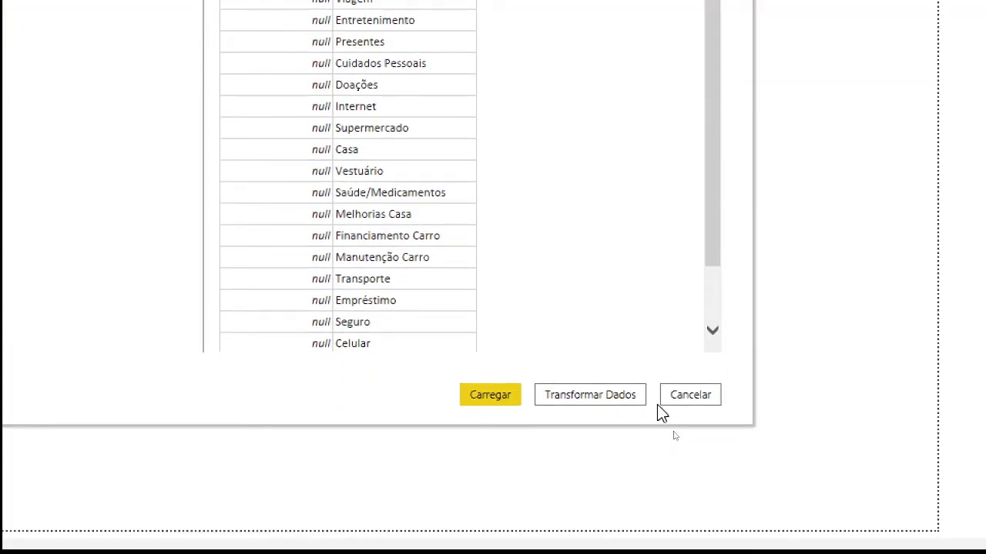
{"action": "left_click", "coordinate": [590, 395]}
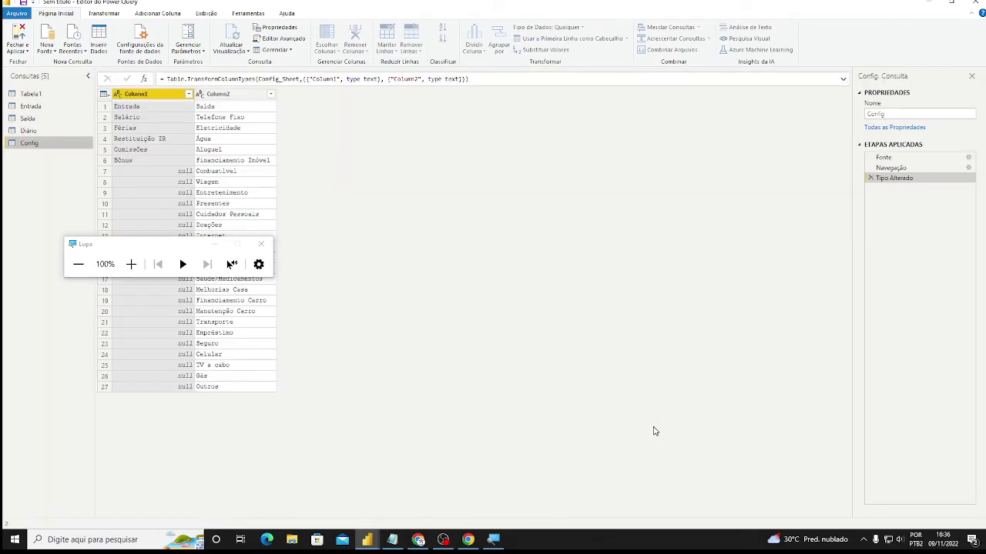
{"action": "left_click", "coordinate": [261, 245]}
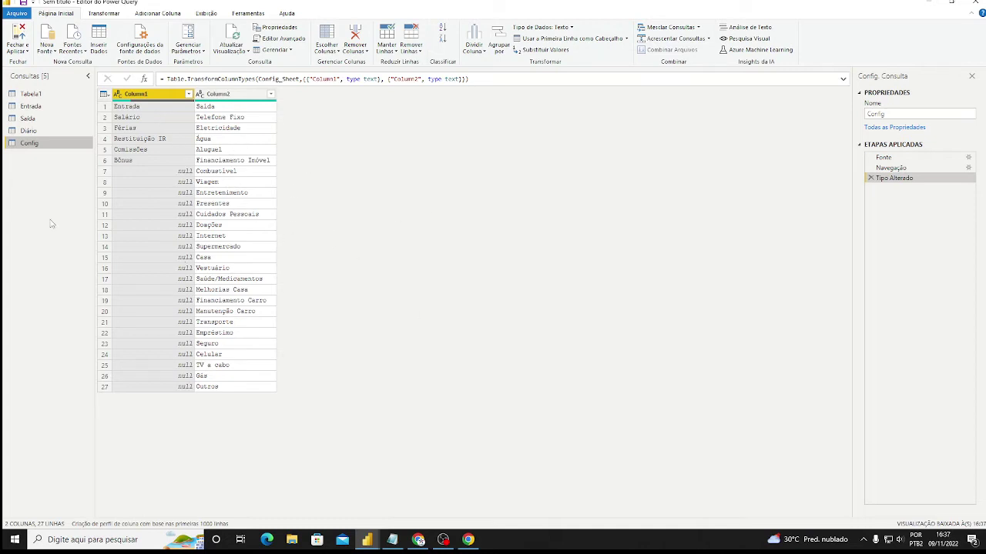
Review the rows of the Diário query and filter the null values out of Column1.
{"action": "left_click", "coordinate": [28, 132]}
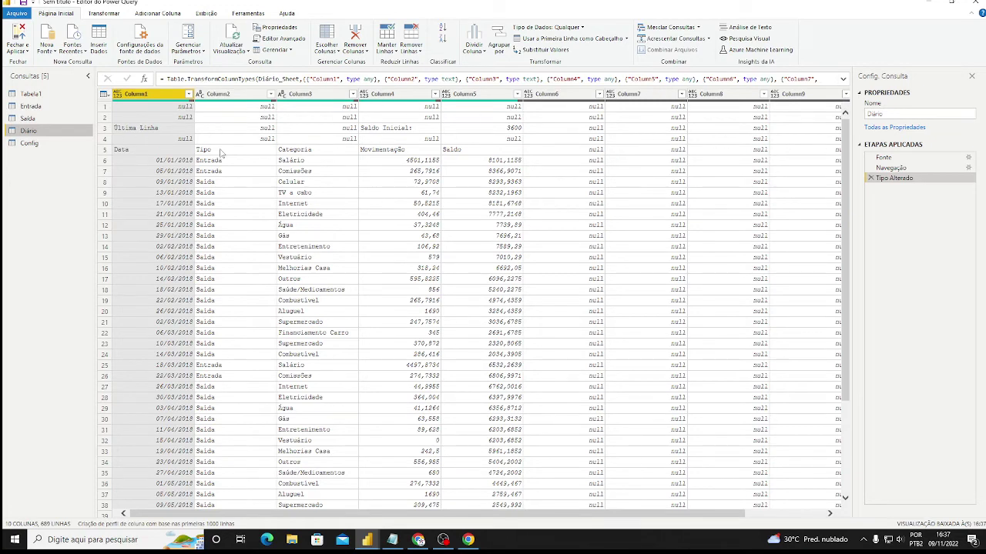
{"action": "scroll", "coordinate": [264, 250], "scroll_direction": "down", "scroll_amount": 6}
{"action": "scroll", "coordinate": [264, 251], "scroll_direction": "down", "scroll_amount": 20}
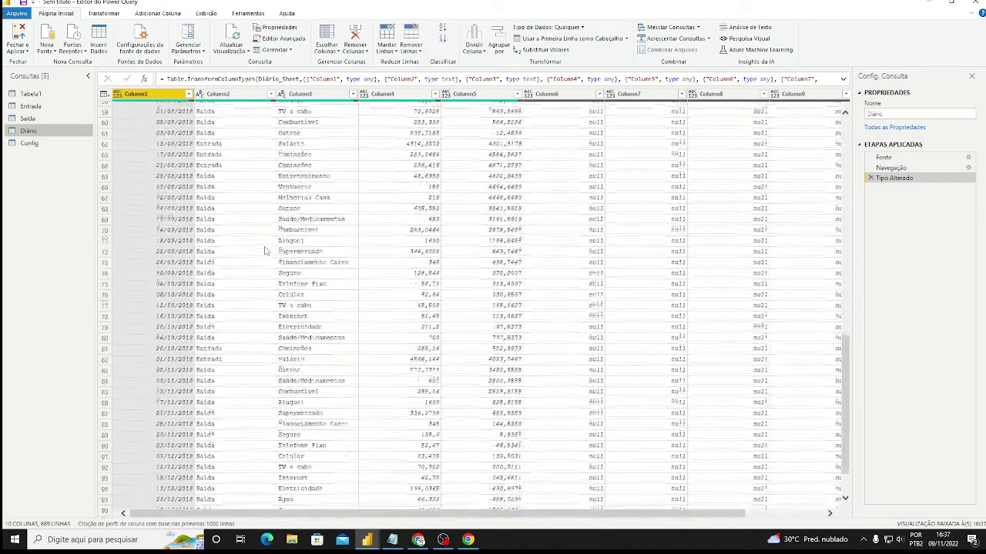
{"action": "scroll", "coordinate": [264, 251], "scroll_direction": "down", "scroll_amount": 3}
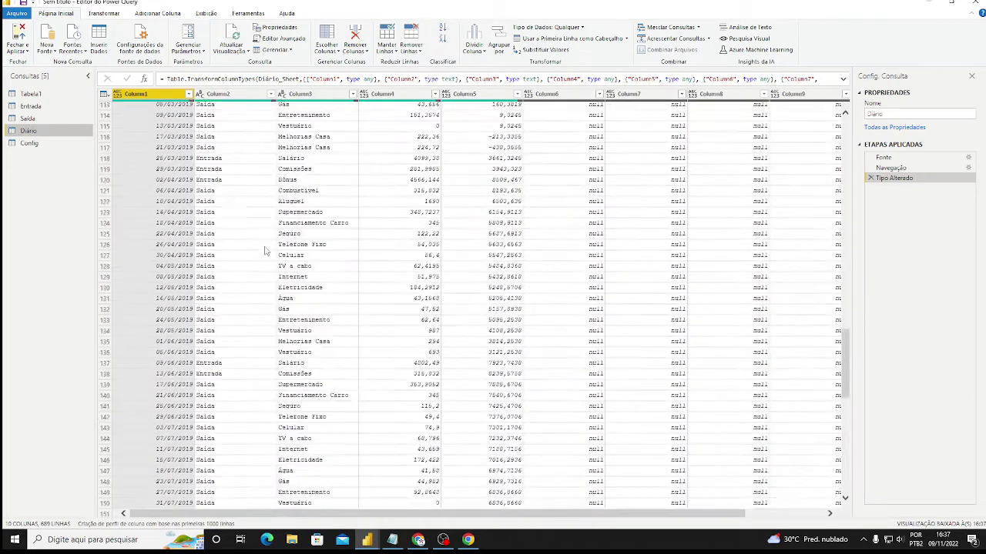
{"action": "scroll", "coordinate": [264, 251], "scroll_direction": "up", "scroll_amount": 20}
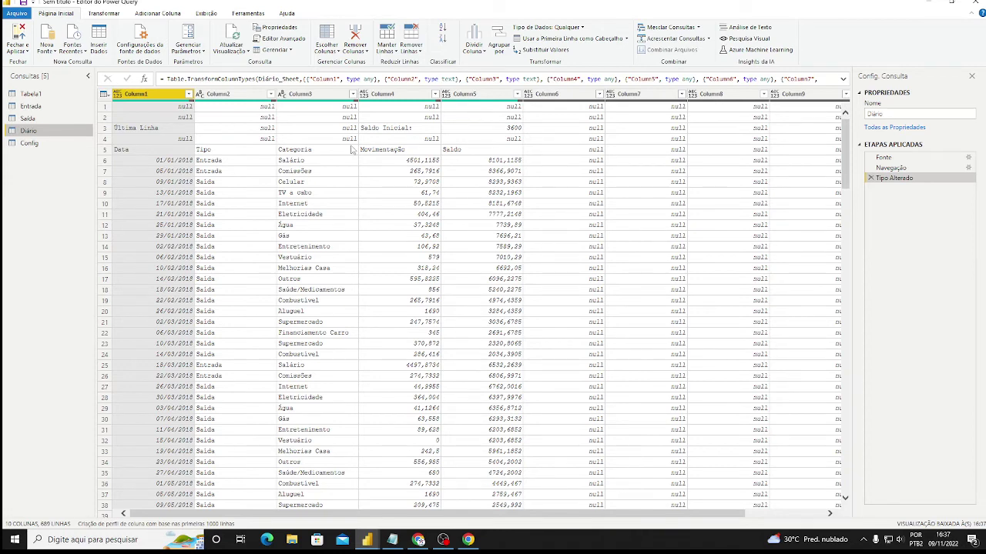
{"action": "left_click", "coordinate": [188, 94]}
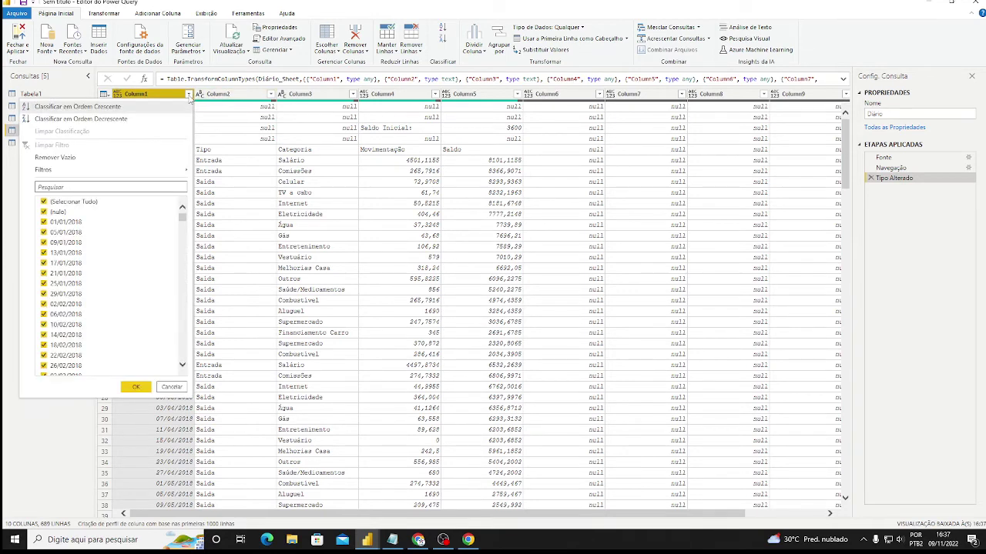
{"action": "left_click", "coordinate": [43, 212]}
{"action": "left_click", "coordinate": [136, 387]}
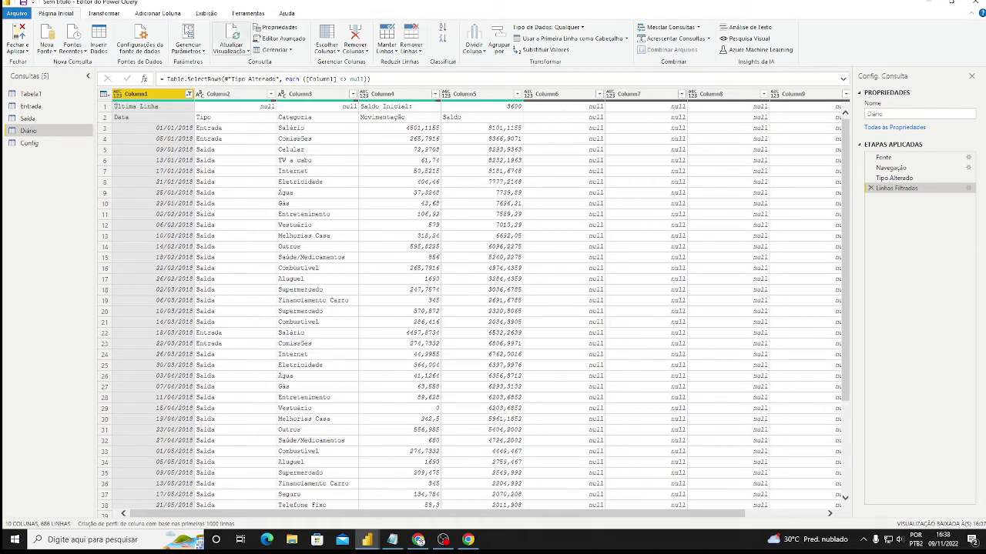
Remove the top 1 row of the Diário query and promote its first row to column headers.
{"action": "left_click", "coordinate": [420, 57]}
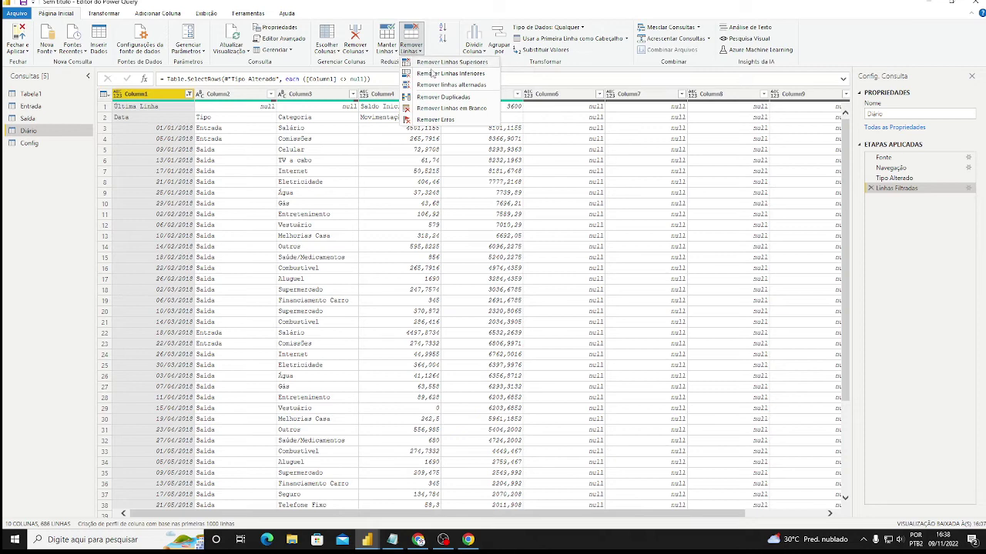
{"action": "left_click", "coordinate": [445, 64]}
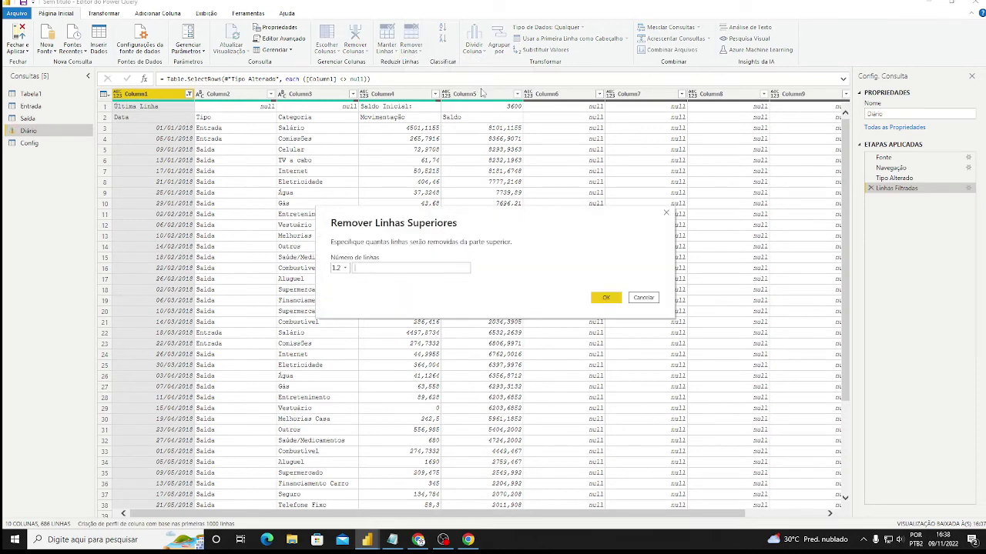
{"action": "type", "text": "1"}
{"action": "left_click", "coordinate": [605, 298]}
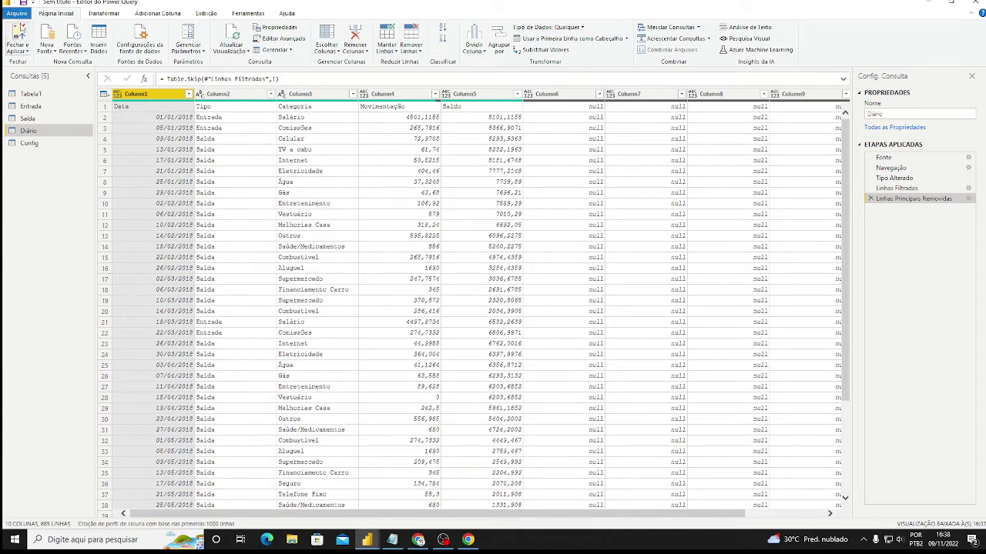
{"action": "left_click", "coordinate": [553, 39]}
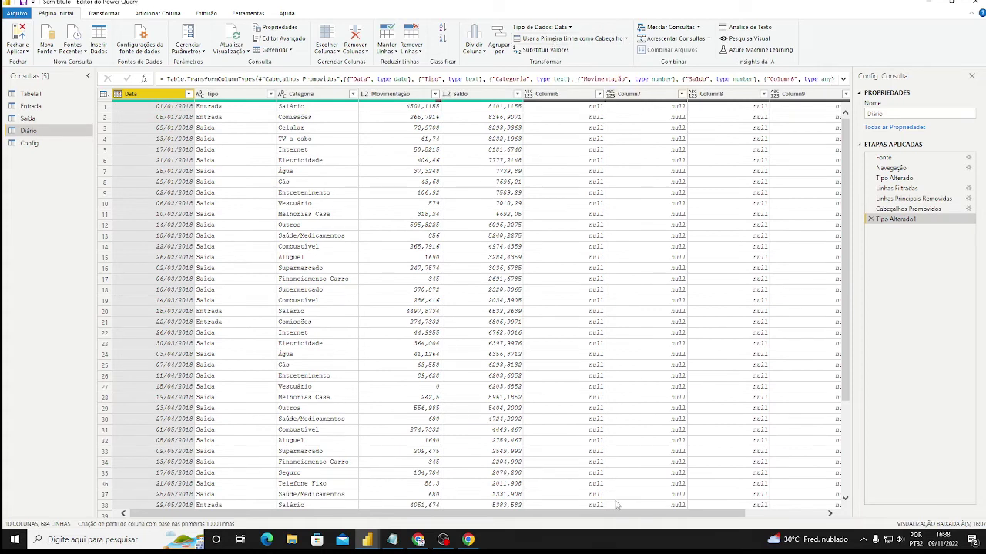
Remove the empty columns Column6 through Column10 from the Diário query.
{"action": "left_click_drag", "start_coordinate": [626, 513], "coordinate": [606, 501]}
{"action": "left_click", "coordinate": [560, 94]}
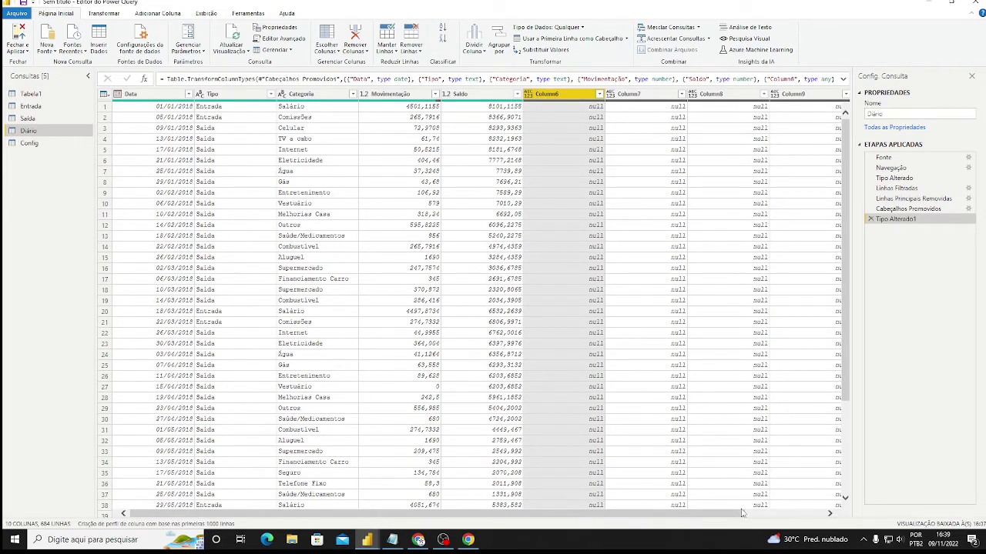
{"action": "left_click_drag", "start_coordinate": [737, 517], "coordinate": [833, 522]}
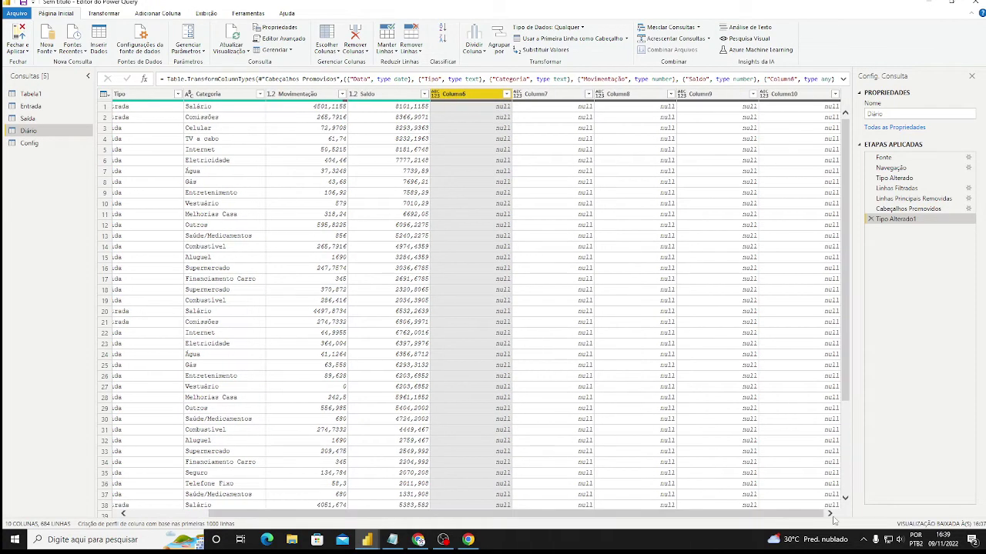
{"action": "left_click", "coordinate": [807, 95], "text": "shift"}
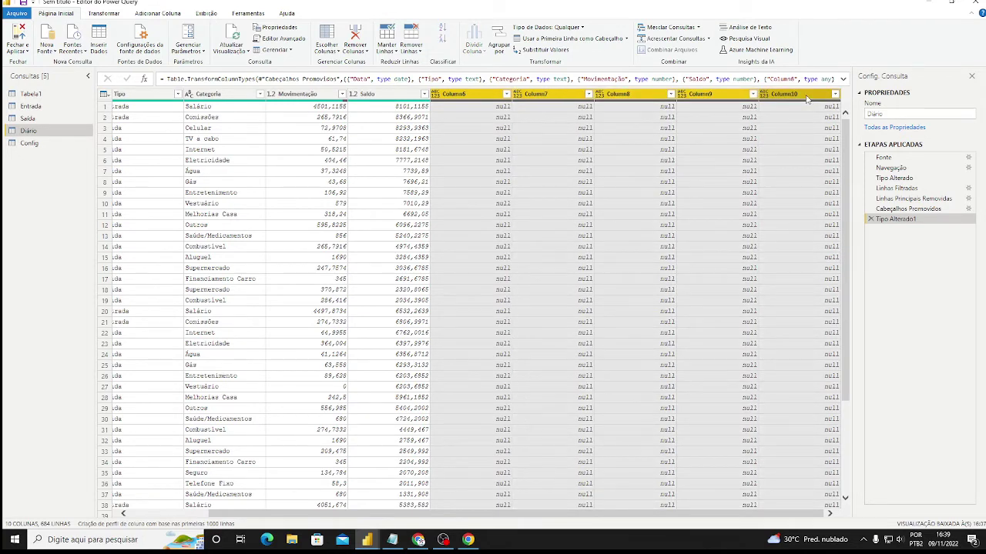
{"action": "right_click", "coordinate": [802, 98]}
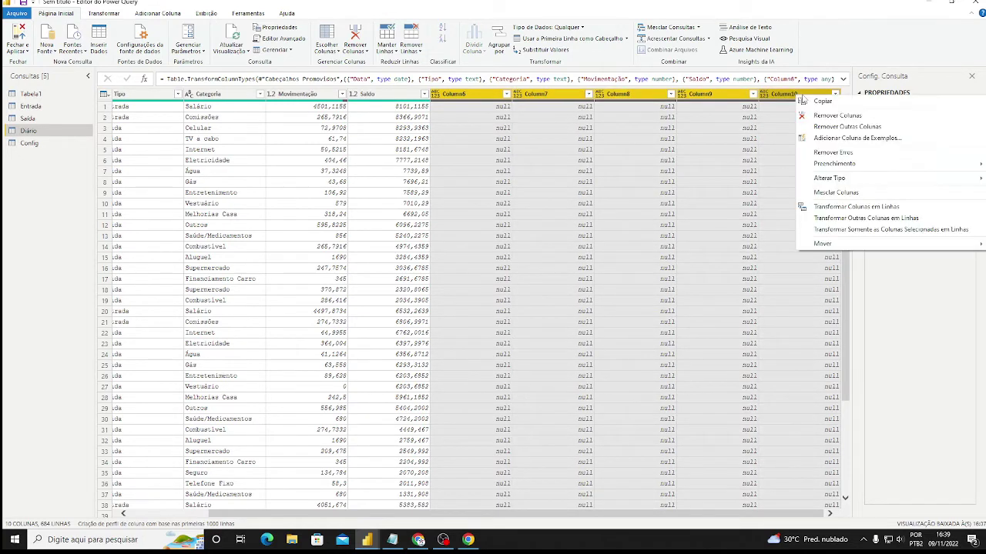
{"action": "left_click", "coordinate": [837, 116]}
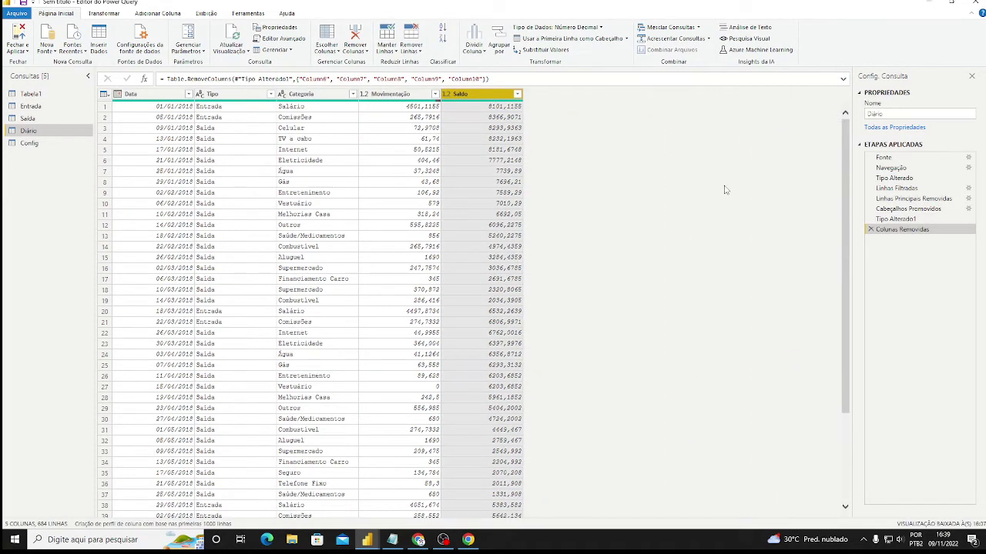
Change the data type of the Saldo and Movimentação columns in the Diário query to Número decimal fixo.
{"action": "left_click", "coordinate": [448, 95]}
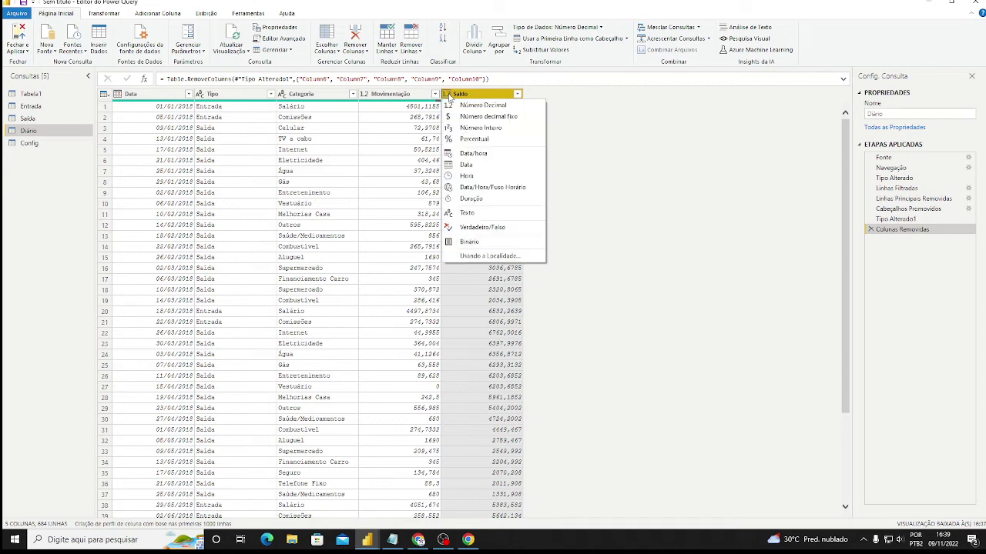
{"action": "left_click", "coordinate": [485, 116]}
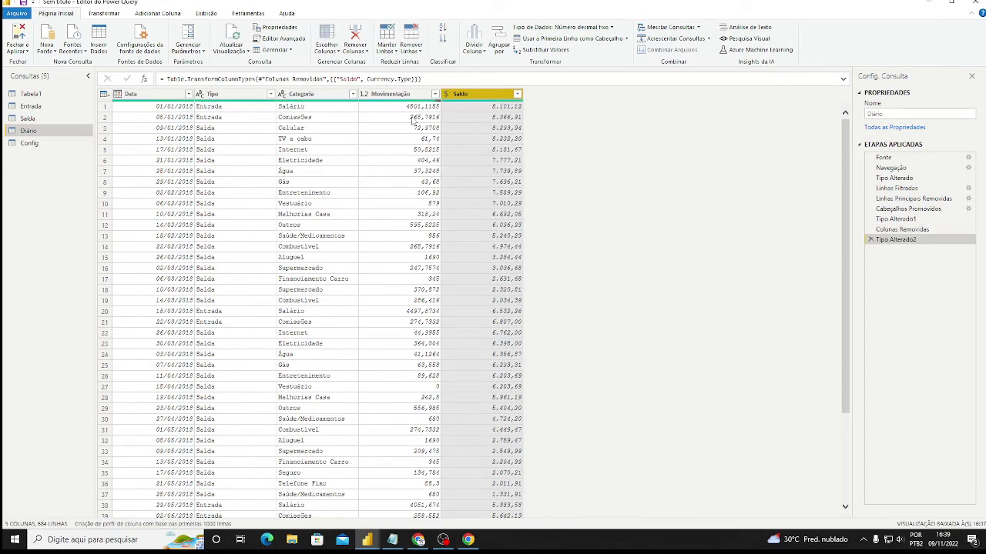
{"action": "left_click", "coordinate": [364, 94]}
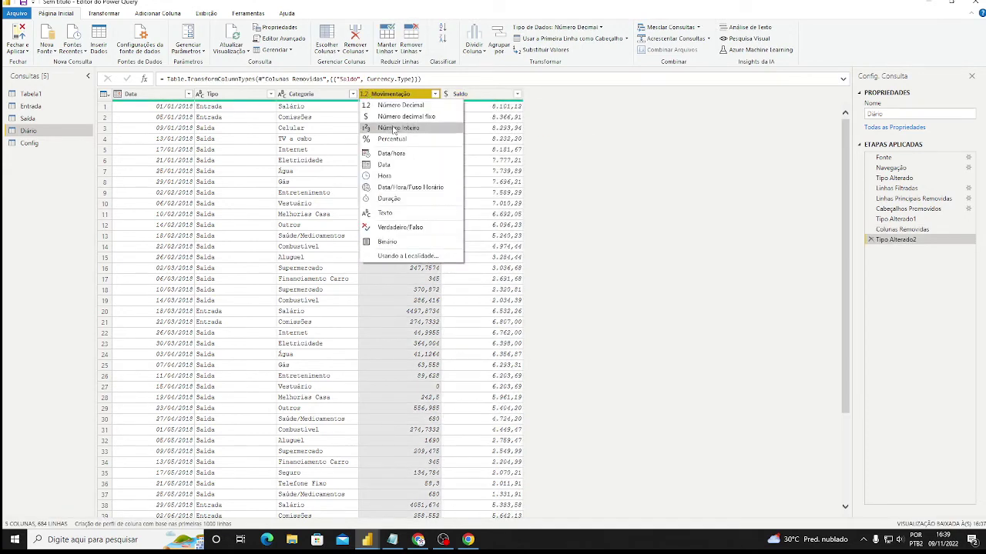
{"action": "left_click", "coordinate": [406, 116]}
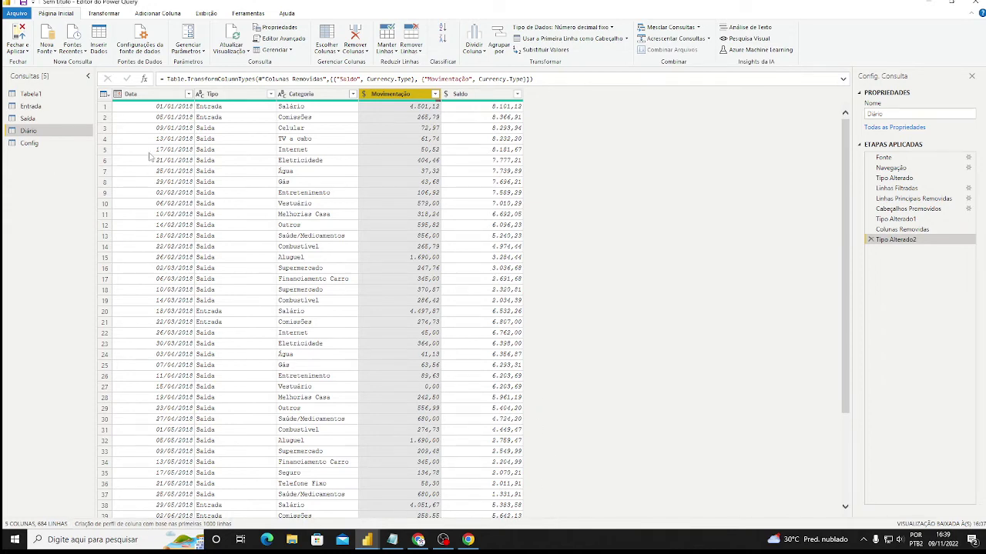
Review the contents of the Config, Saída and Entrada queries and compare Diário with Tabela1.
{"action": "left_click", "coordinate": [40, 147]}
{"action": "left_click", "coordinate": [42, 134]}
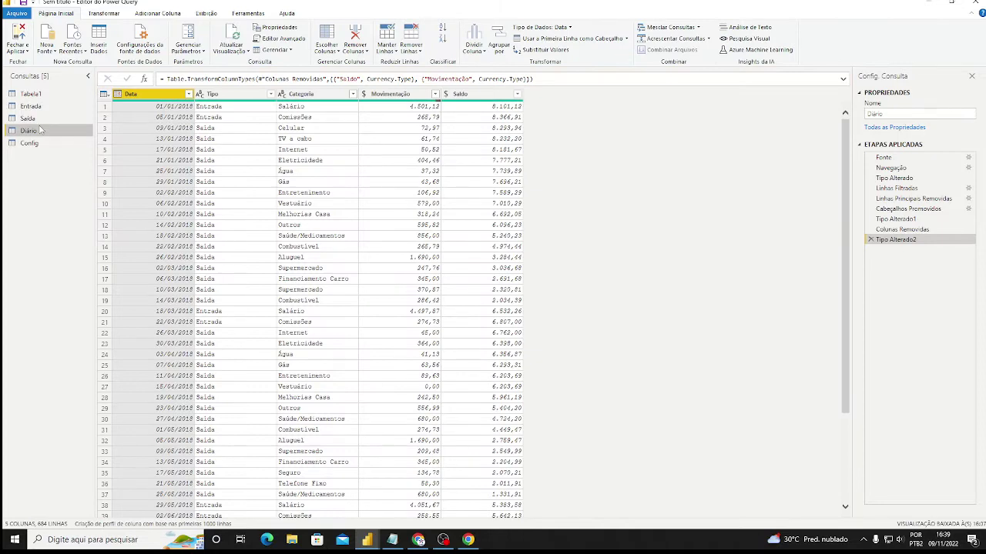
{"action": "left_click", "coordinate": [40, 123]}
{"action": "left_click", "coordinate": [40, 109]}
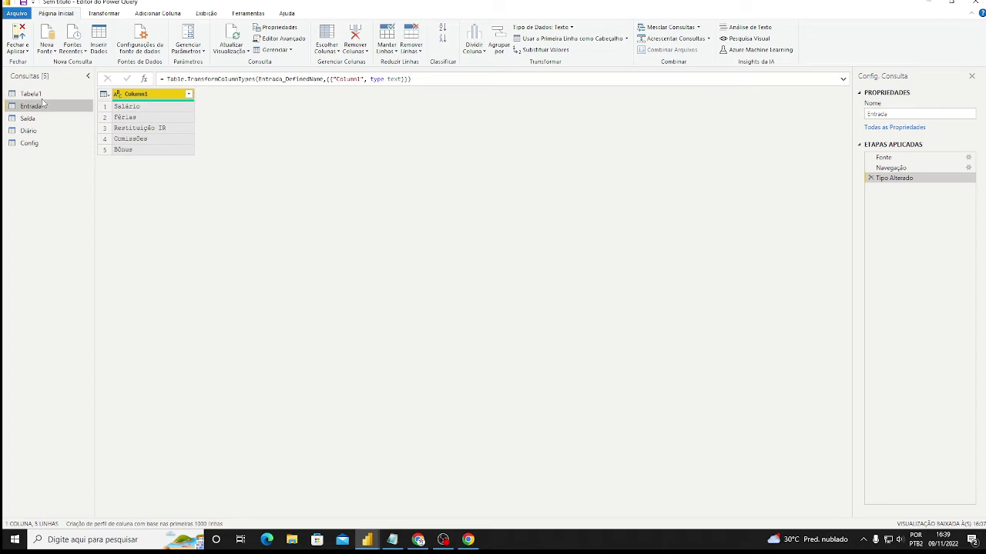
{"action": "left_click", "coordinate": [39, 95]}
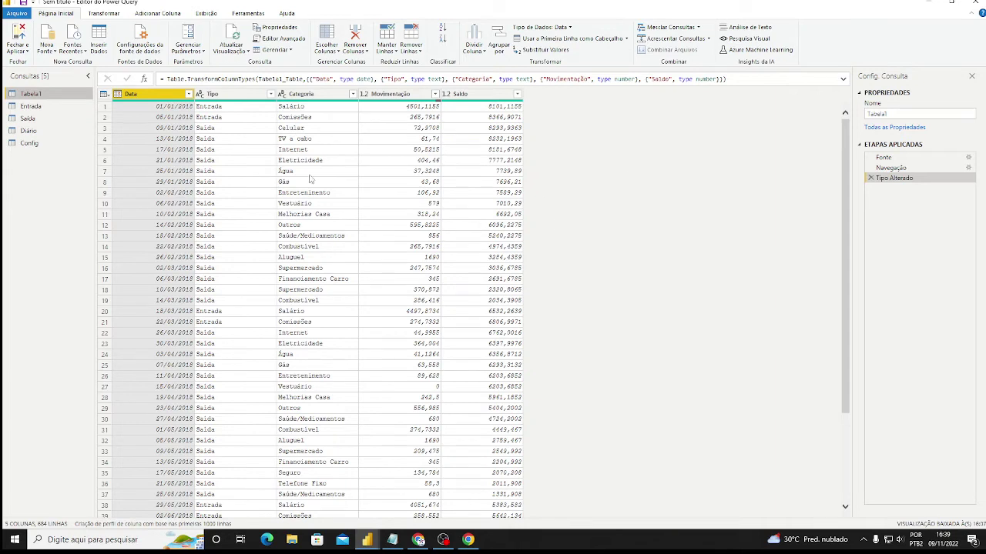
{"action": "left_click", "coordinate": [30, 132]}
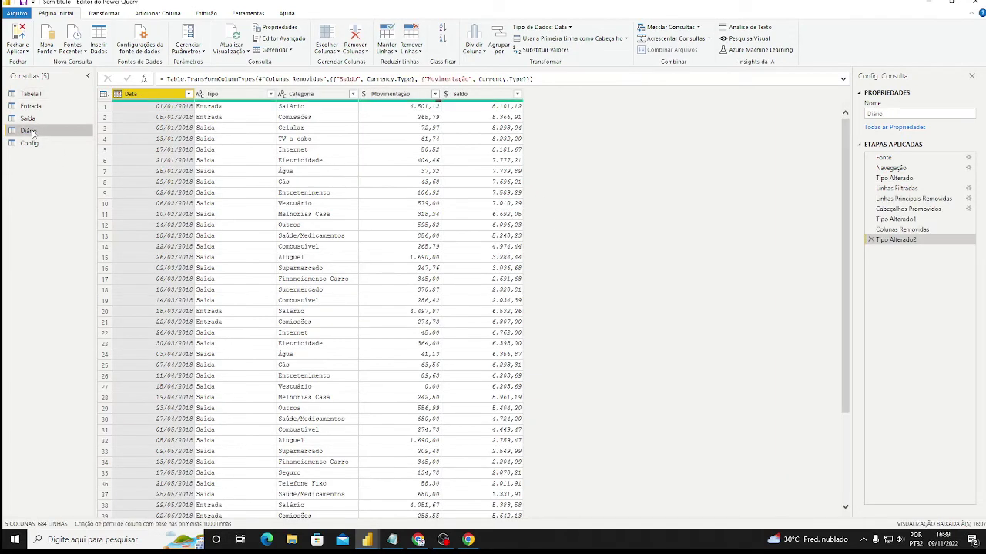
{"action": "left_click", "coordinate": [37, 95]}
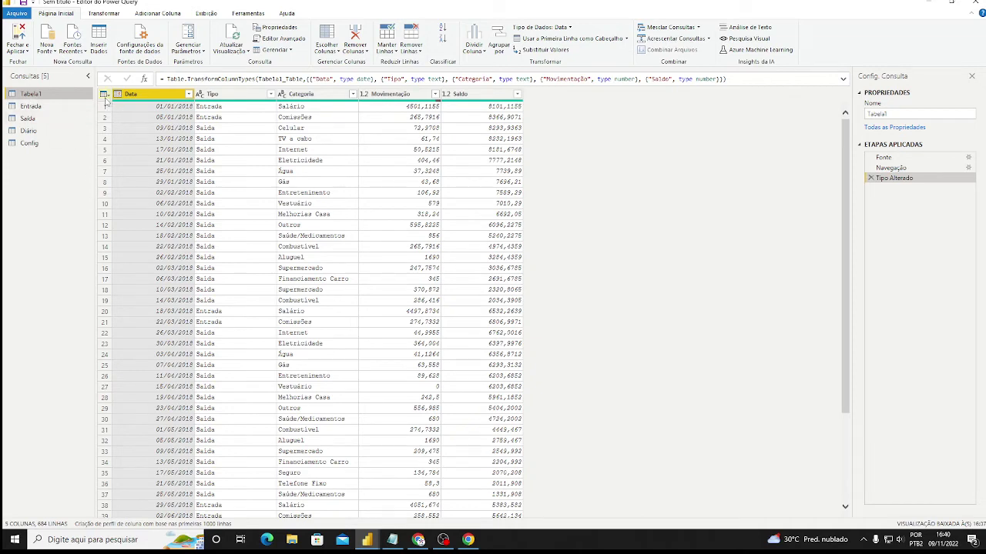
Delete the Entrada and Saída queries.
{"action": "left_click", "coordinate": [34, 108]}
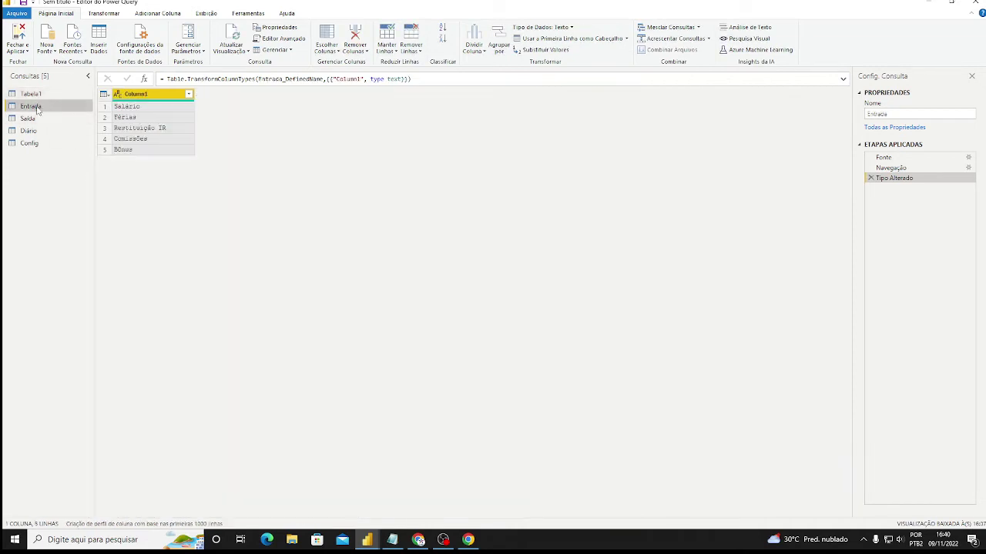
{"action": "right_click", "coordinate": [37, 110]}
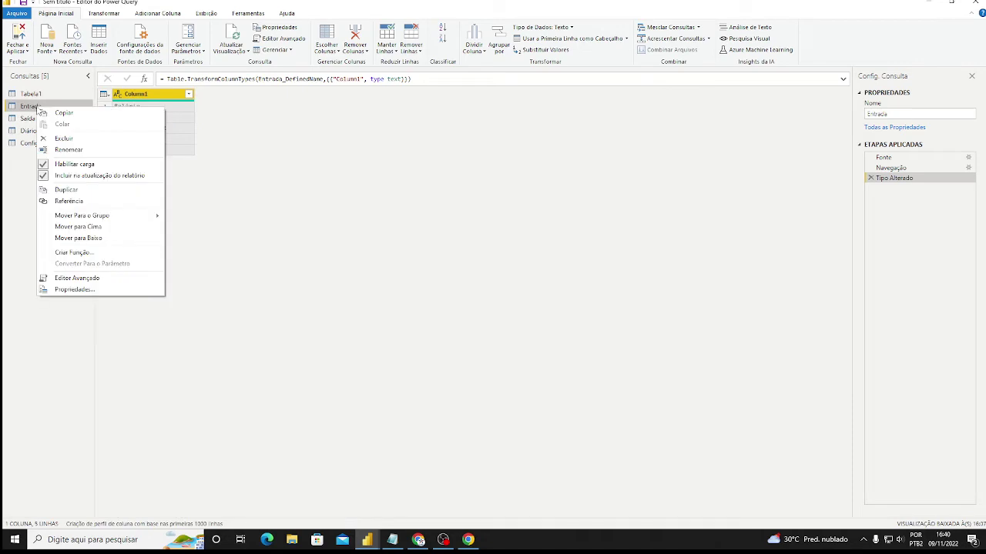
{"action": "left_click", "coordinate": [63, 138]}
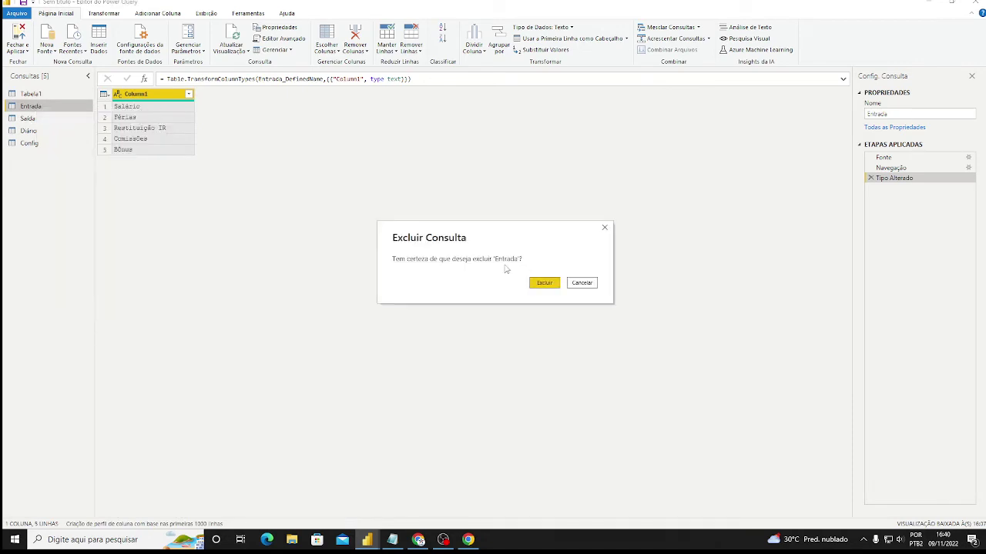
{"action": "left_click", "coordinate": [543, 283]}
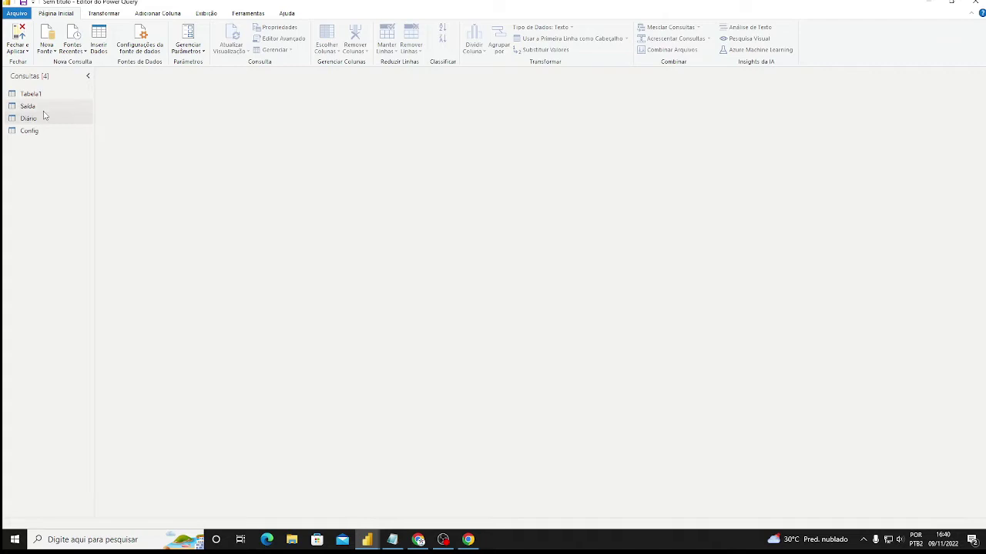
{"action": "right_click", "coordinate": [37, 108]}
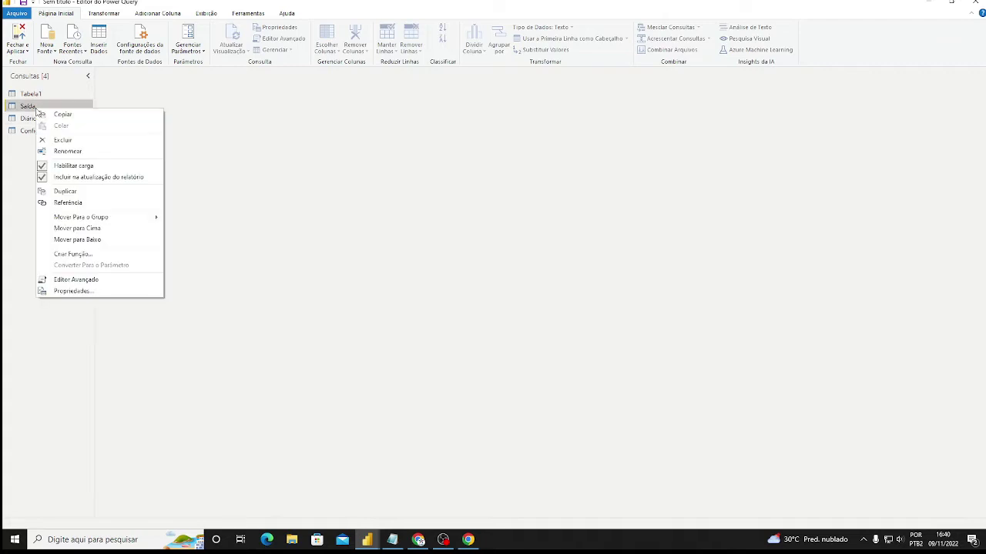
{"action": "left_click", "coordinate": [68, 141]}
{"action": "left_click", "coordinate": [539, 283]}
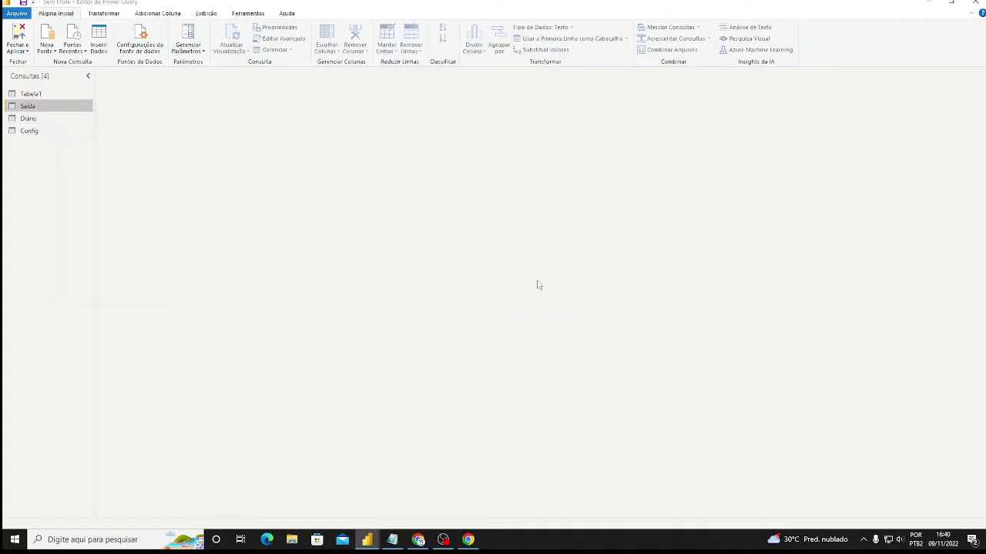
Delete the Diário and Config queries, keeping only Tabela1.
{"action": "right_click", "coordinate": [29, 106]}
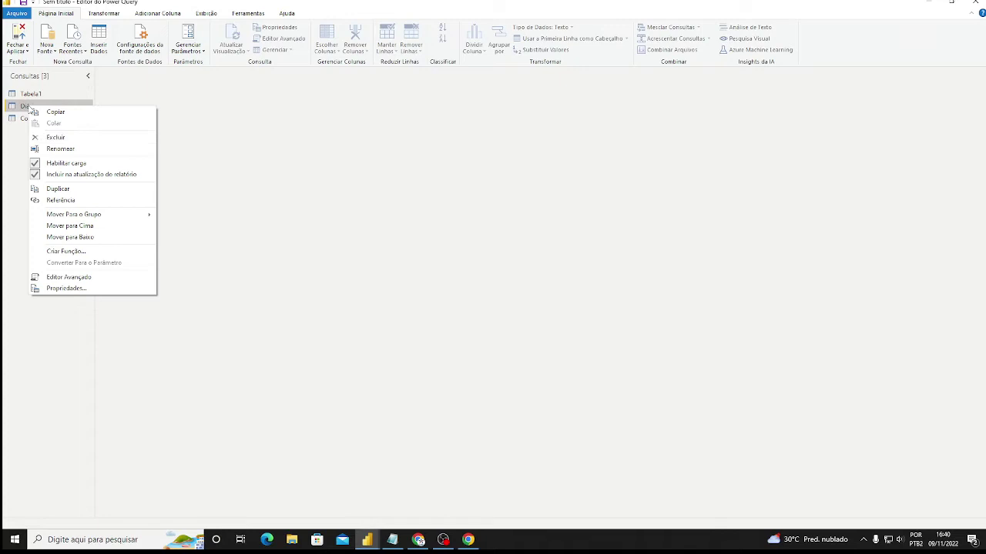
{"action": "left_click", "coordinate": [66, 138]}
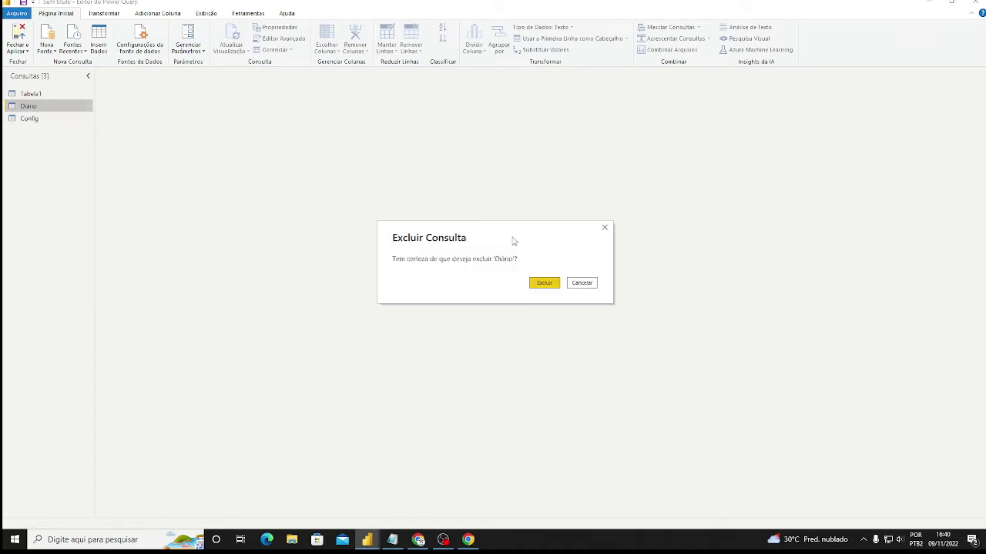
{"action": "left_click", "coordinate": [545, 283]}
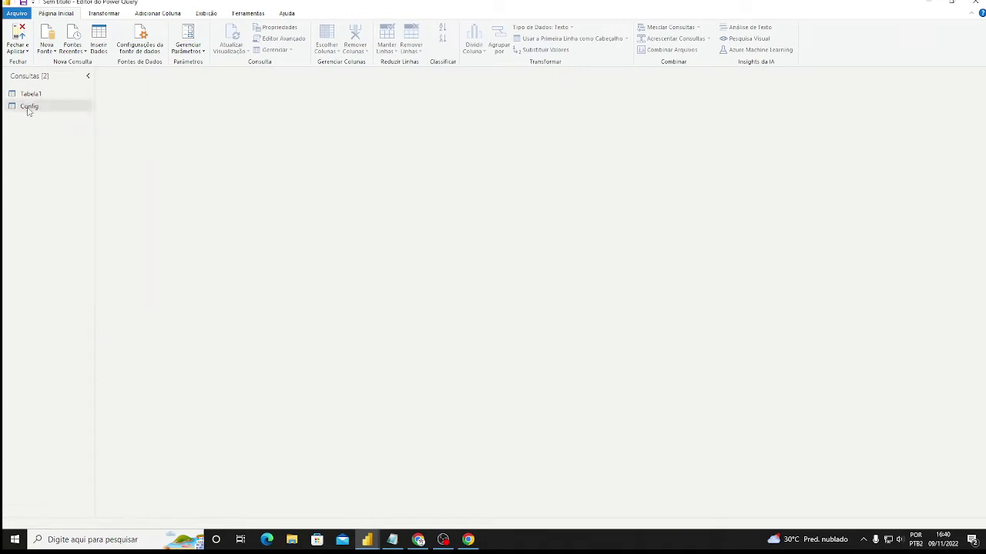
{"action": "right_click", "coordinate": [29, 108]}
{"action": "left_click", "coordinate": [68, 137]}
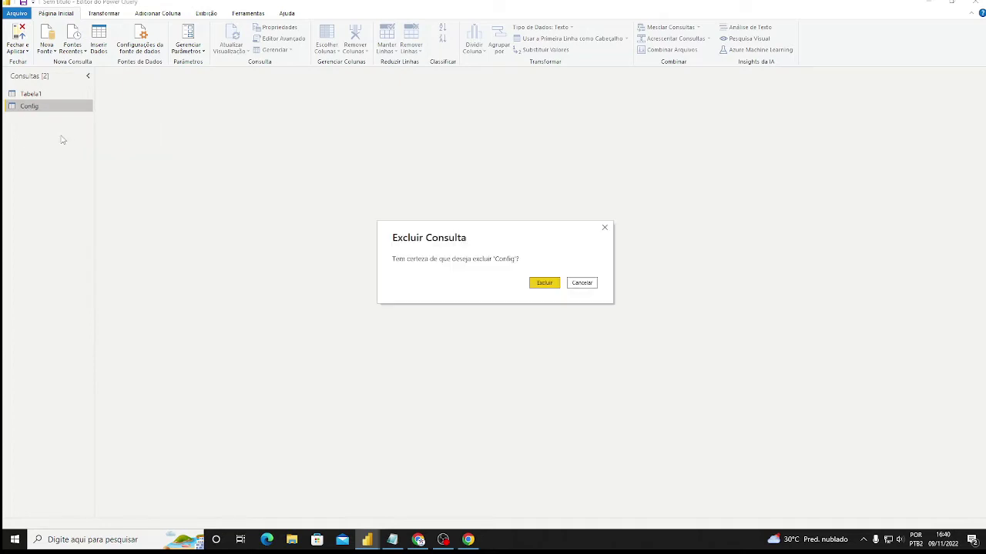
{"action": "left_click", "coordinate": [544, 283]}
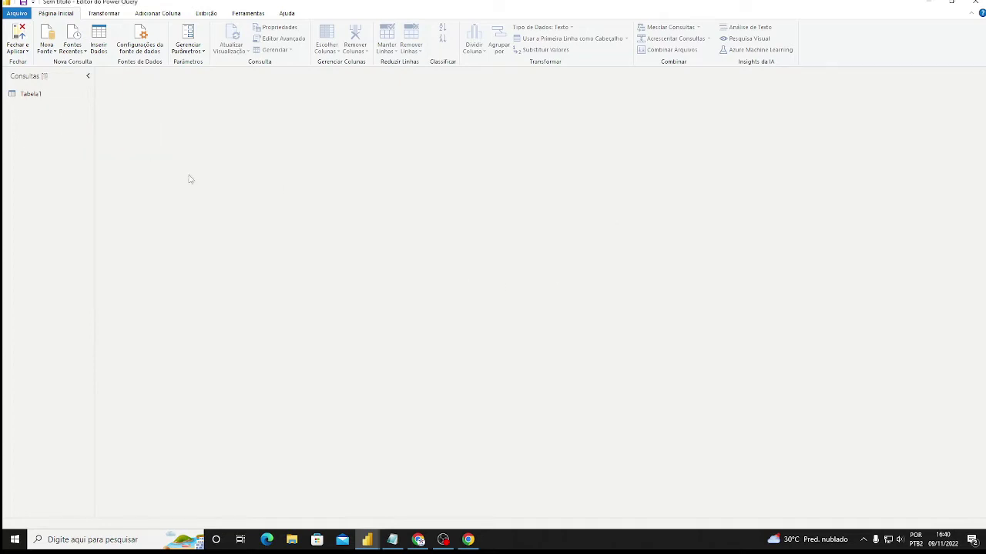
Rename the Tabela1 query as Vendas.
{"action": "left_click", "coordinate": [31, 97]}
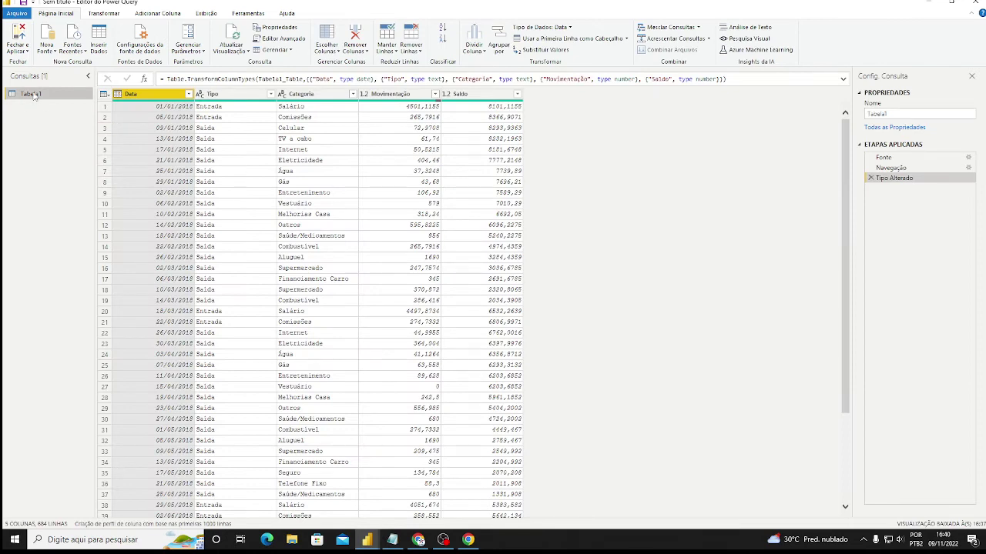
{"action": "double_click", "coordinate": [34, 95]}
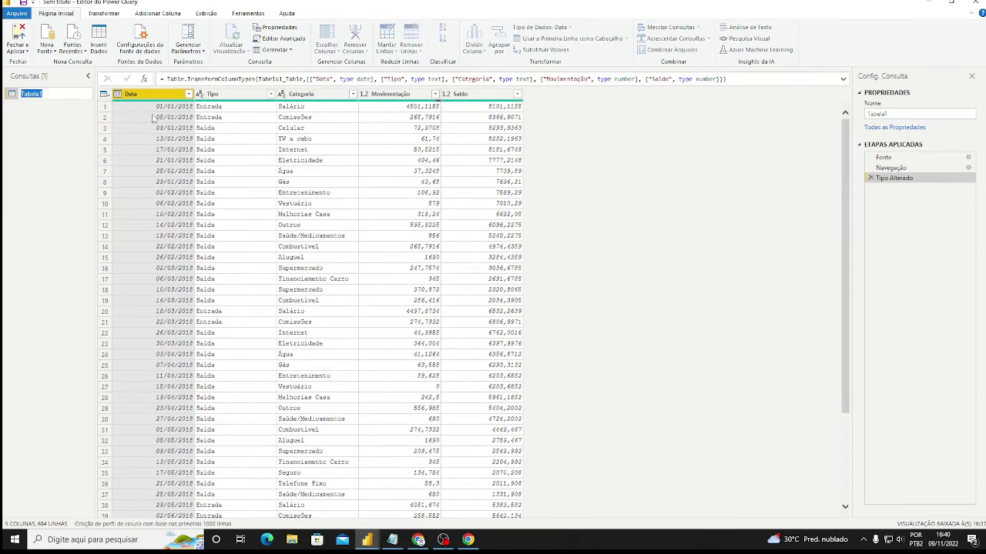
{"action": "type", "text": "Vendas"}
{"action": "key", "text": "Return"}
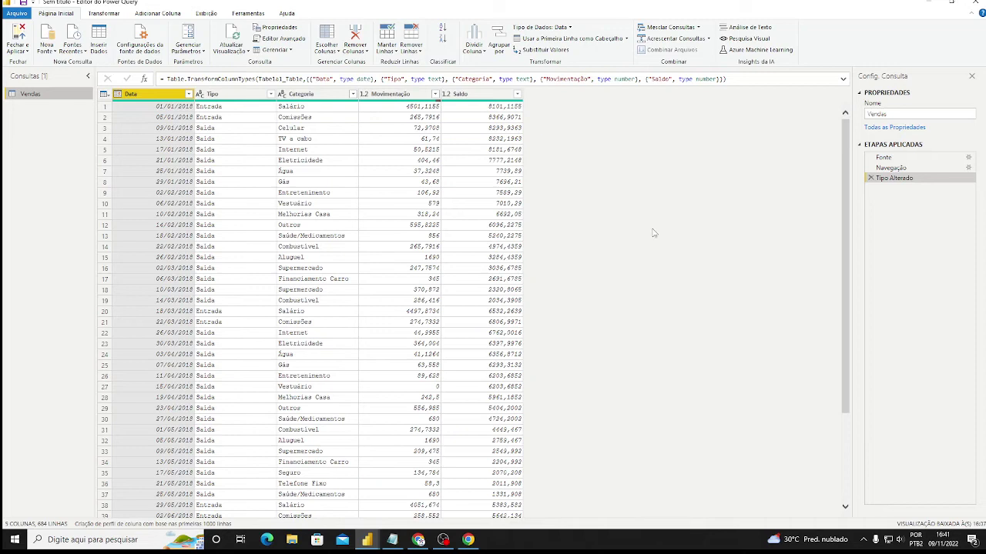
Check the distinct values of the Tipo column, and pivot that column with Saldo as the values column.
{"action": "left_click", "coordinate": [270, 93]}
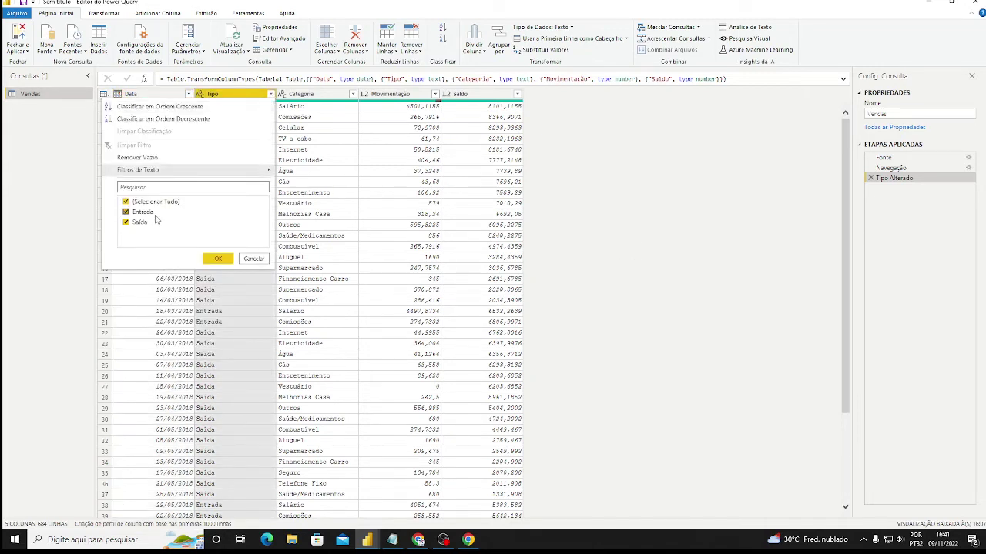
{"action": "left_click", "coordinate": [254, 259]}
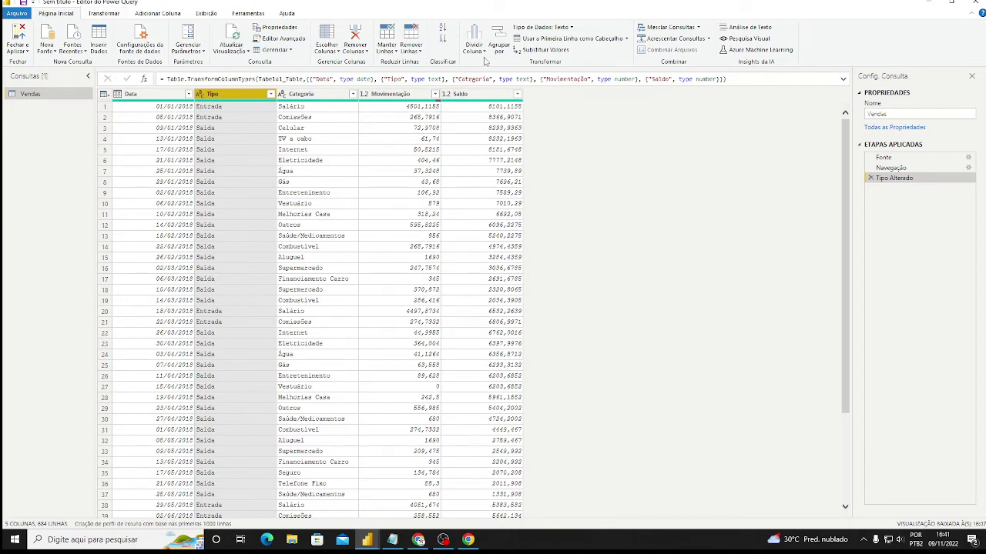
{"action": "left_click", "coordinate": [108, 14]}
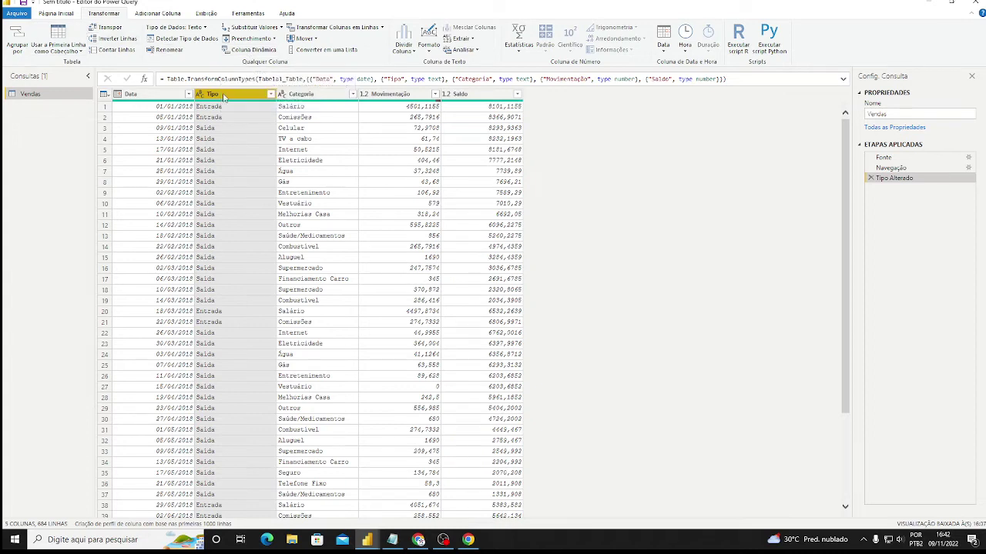
{"action": "left_click", "coordinate": [250, 49]}
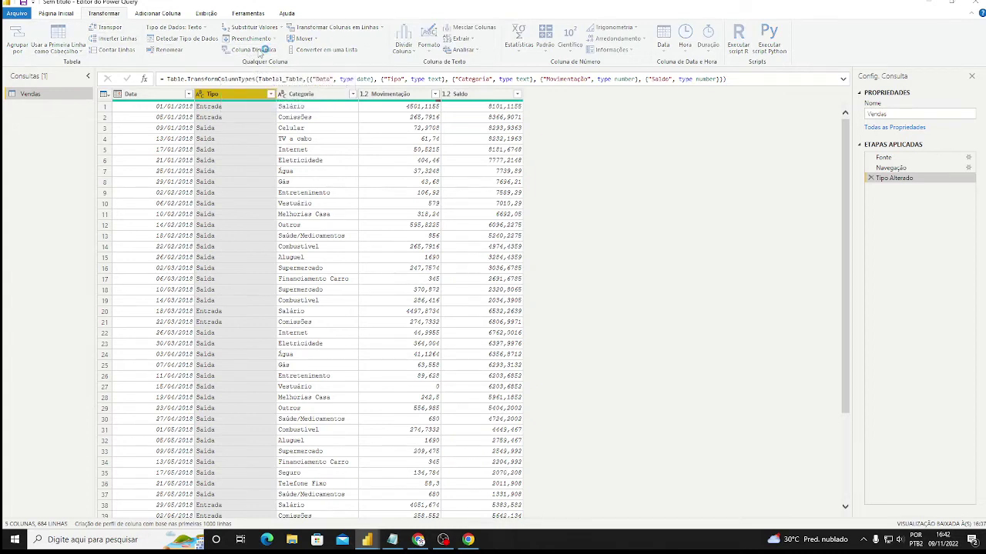
{"action": "left_click_drag", "start_coordinate": [473, 204], "coordinate": [564, 96]}
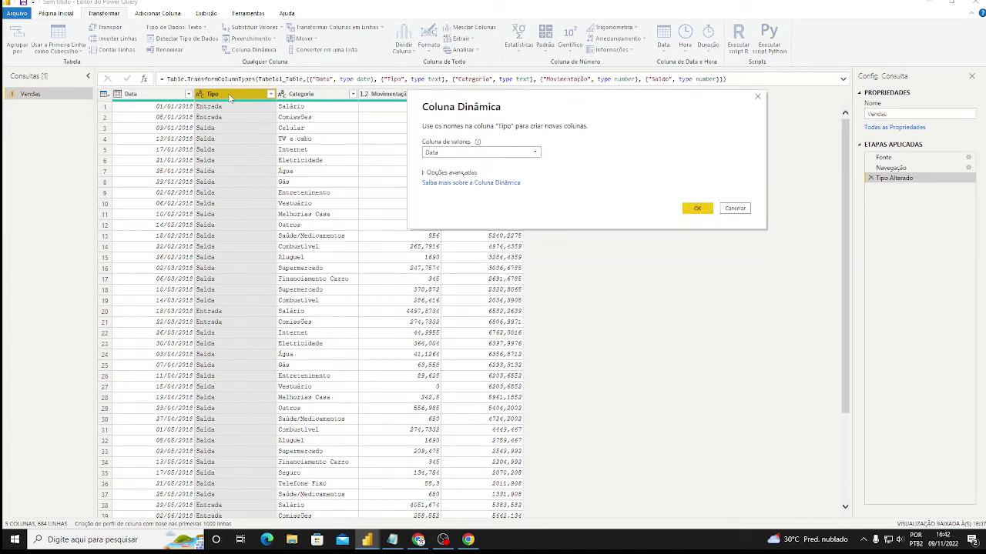
{"action": "left_click", "coordinate": [535, 157]}
{"action": "left_click", "coordinate": [486, 195]}
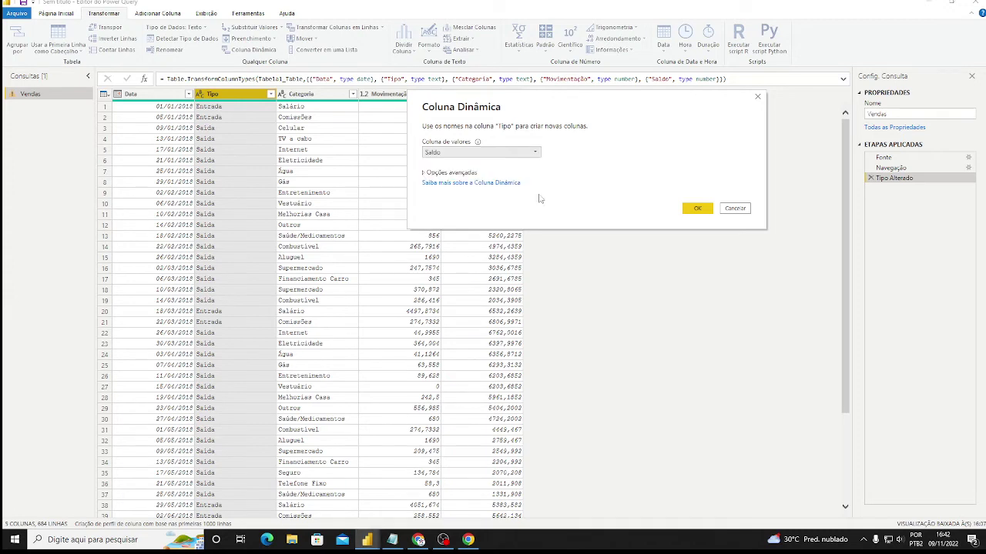
{"action": "left_click", "coordinate": [705, 215]}
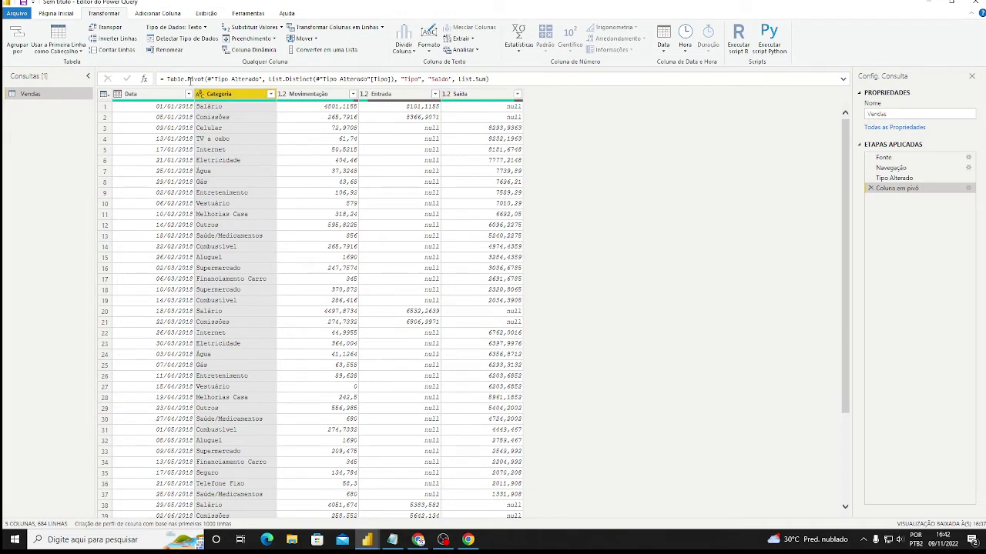
Close the query editor applying its changes, and review the loaded rows of the Vendas table in the data view.
{"action": "left_click", "coordinate": [57, 14]}
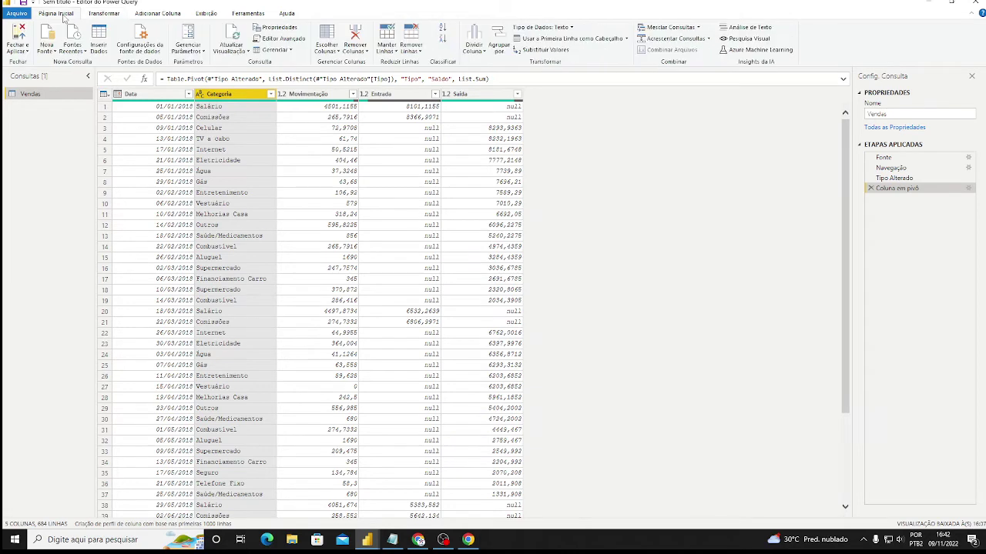
{"action": "left_click", "coordinate": [18, 35]}
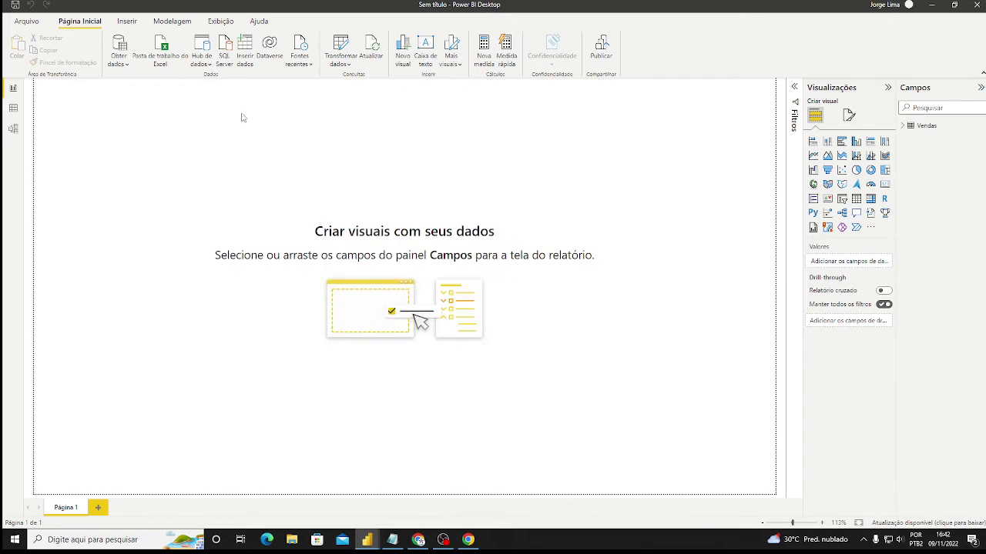
{"action": "left_click", "coordinate": [13, 110]}
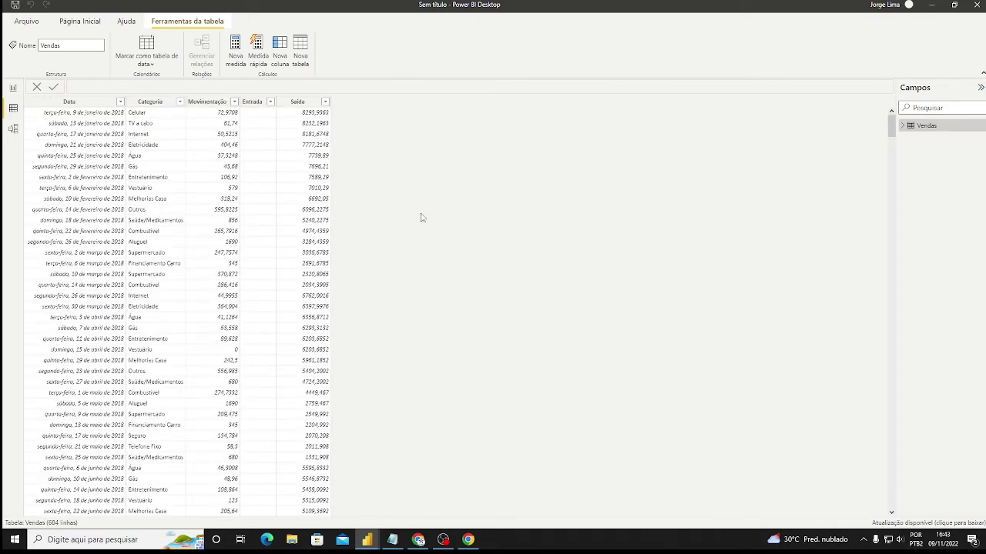
{"action": "scroll", "coordinate": [386, 196], "scroll_direction": "down", "scroll_amount": 10}
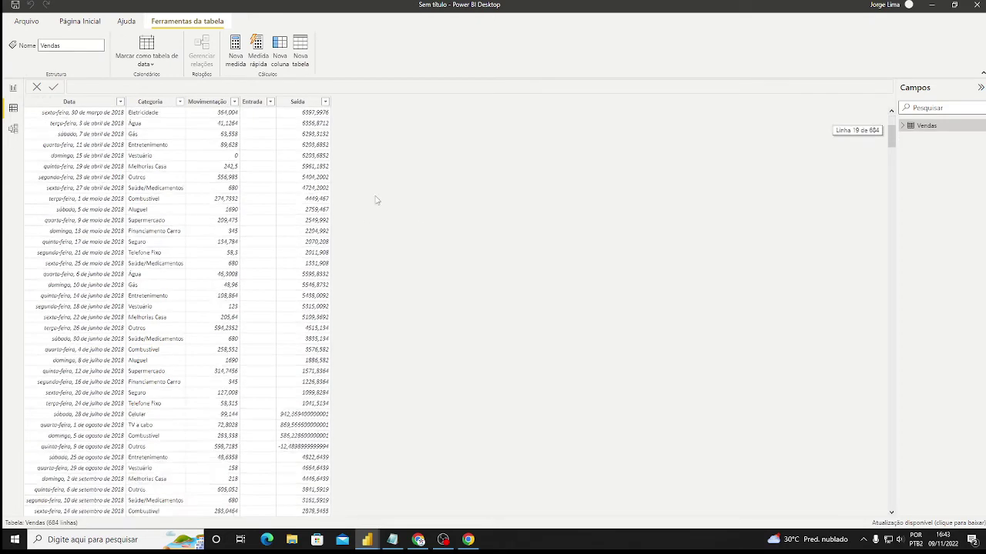
{"action": "scroll", "coordinate": [306, 217], "scroll_direction": "up", "scroll_amount": 10}
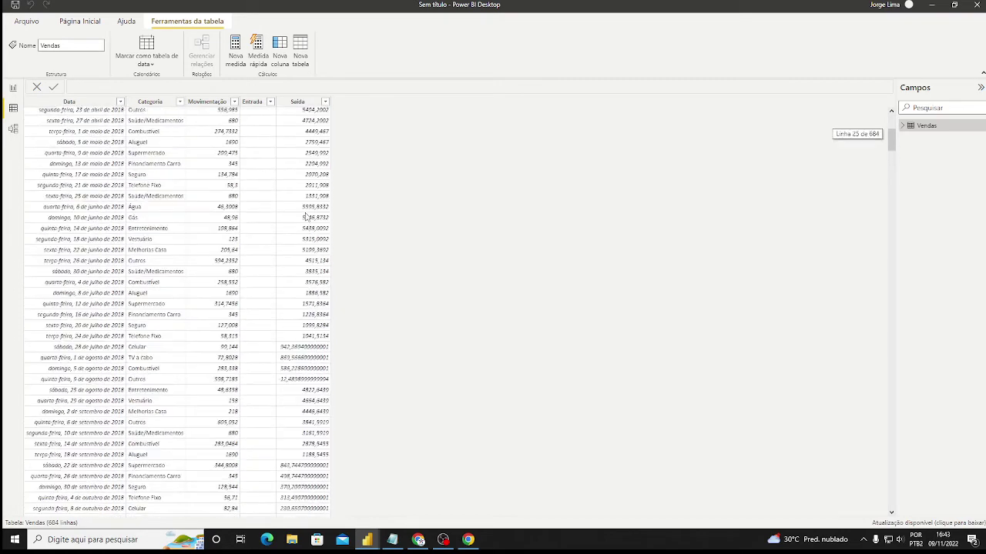
{"action": "scroll", "coordinate": [305, 217], "scroll_direction": "down", "scroll_amount": 18}
{"action": "scroll", "coordinate": [294, 180], "scroll_direction": "down", "scroll_amount": 20}
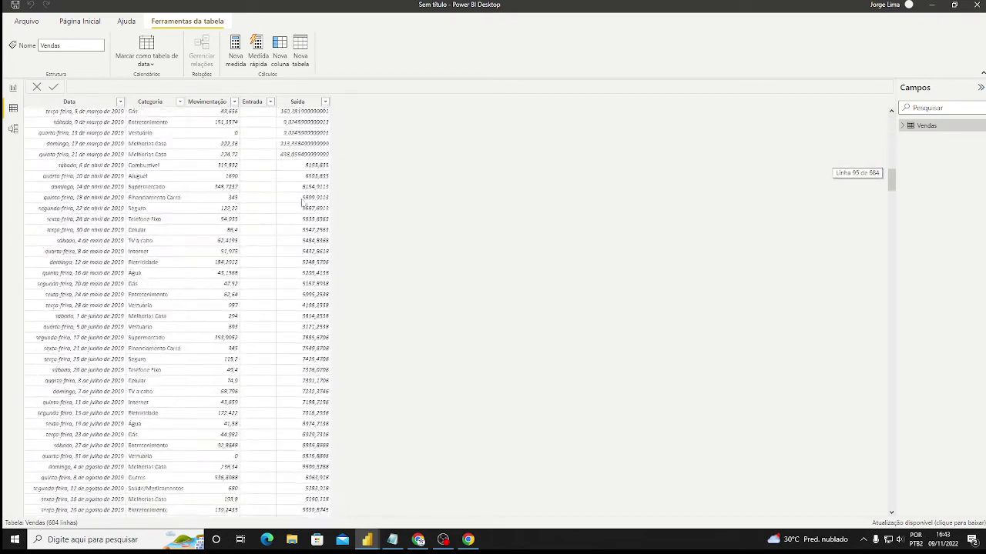
{"action": "left_click_drag", "start_coordinate": [891, 217], "coordinate": [891, 124]}
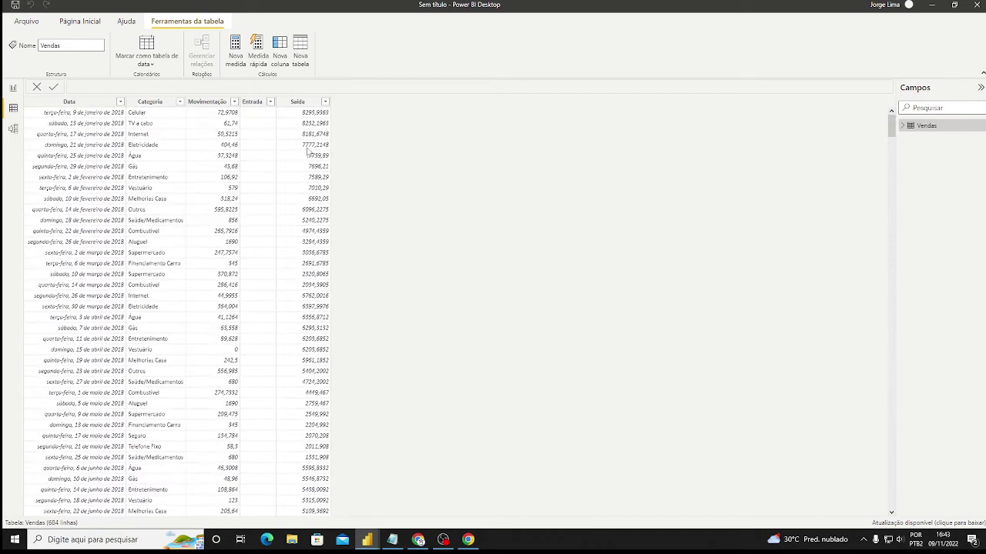
Look at the finished fluxo de caixa report as a reference, and return to the untitled report.
{"action": "left_click", "coordinate": [14, 88]}
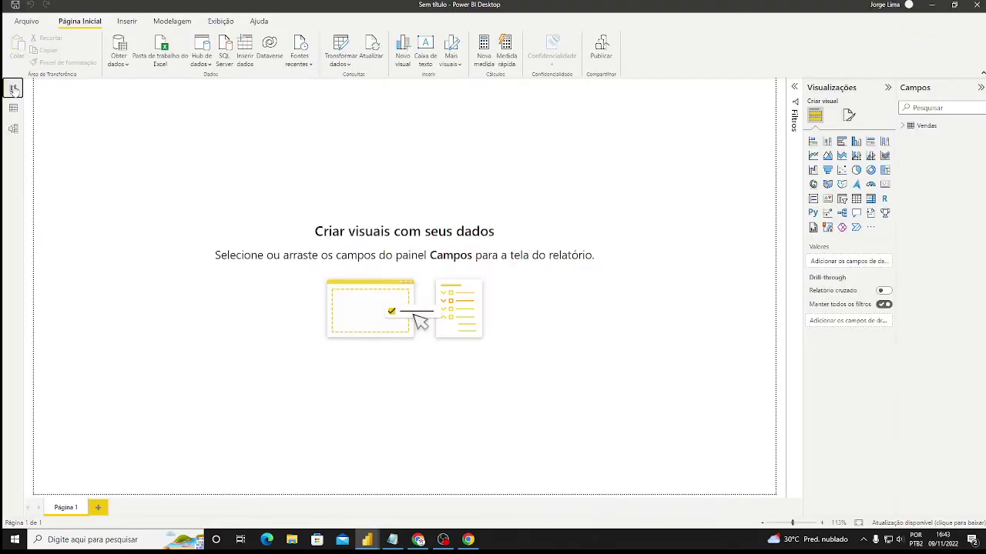
{"action": "mouse_move", "coordinate": [364, 532]}
{"action": "left_click", "coordinate": [359, 516]}
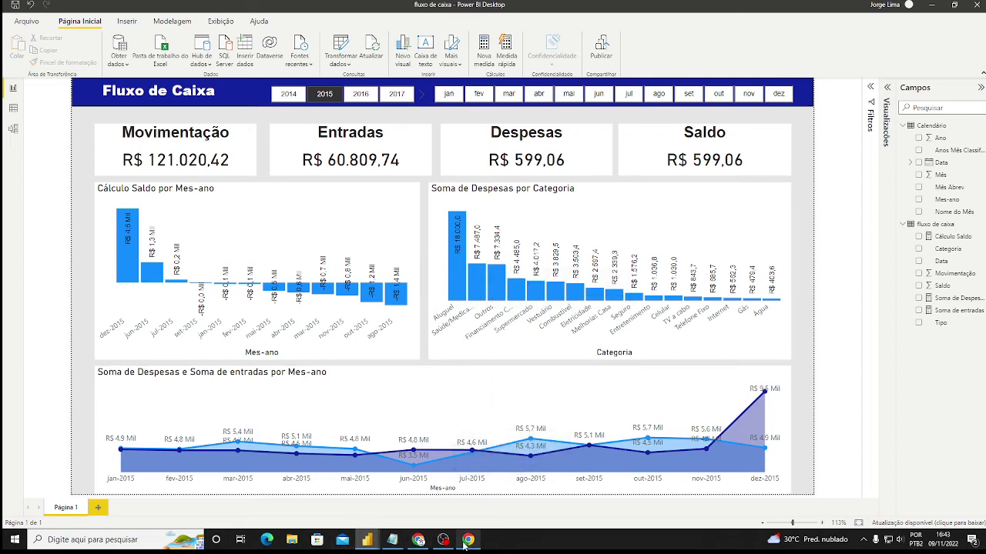
{"action": "mouse_move", "coordinate": [366, 539]}
{"action": "left_click", "coordinate": [408, 514]}
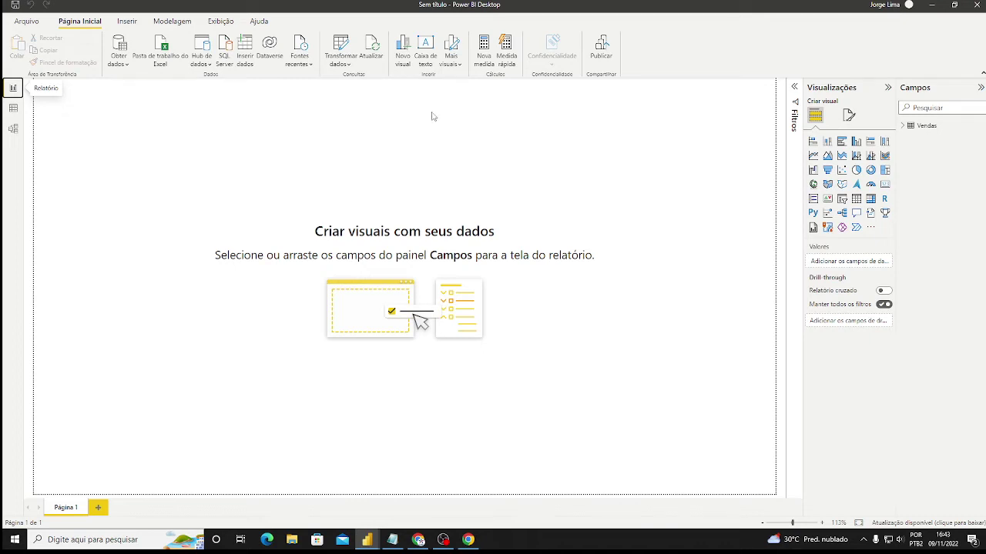
Create a calculated table with the formula Calendario = CALENDARAUTO().
{"action": "left_click", "coordinate": [13, 109]}
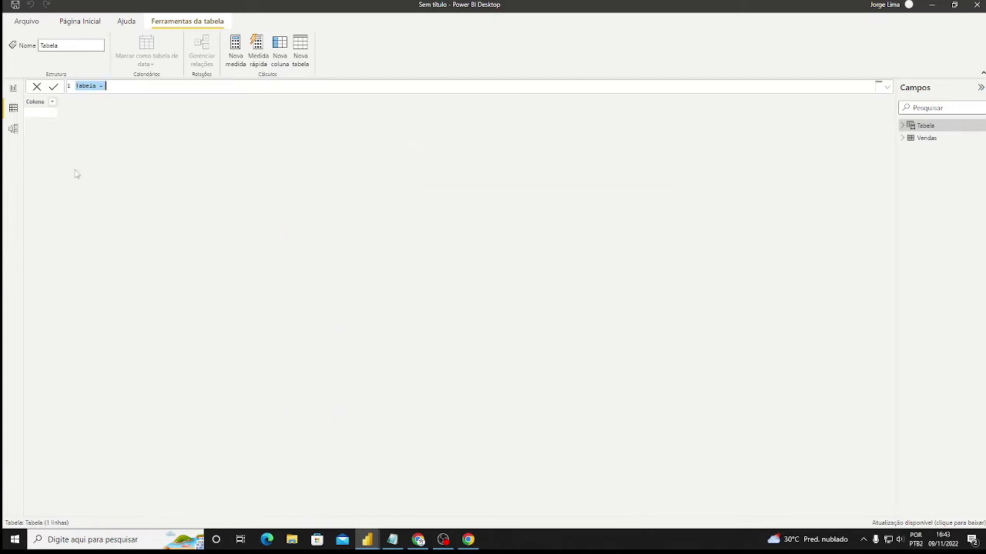
{"action": "scroll", "coordinate": [134, 87], "scroll_direction": "up", "scroll_amount": 5, "text": "ctrl"}
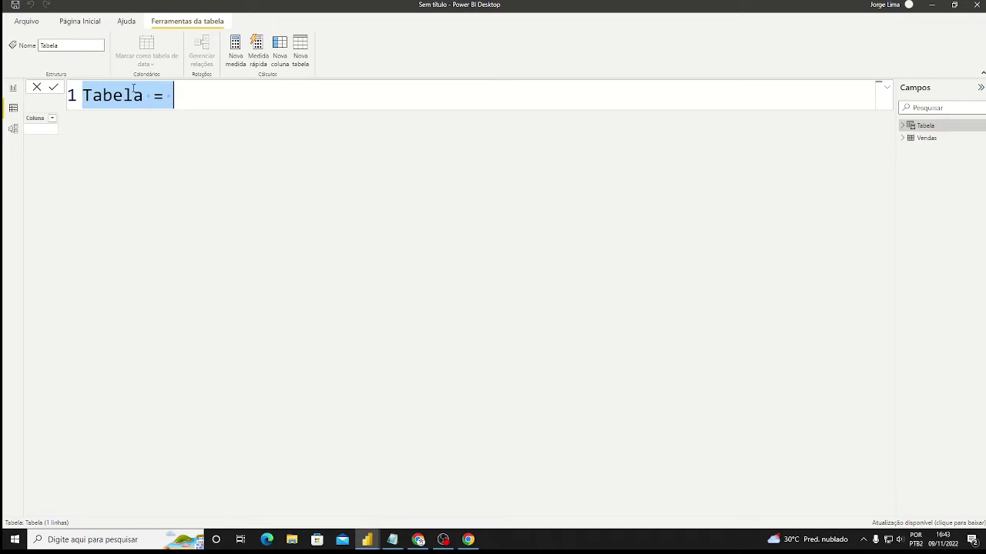
{"action": "type", "text": "Calenda"}
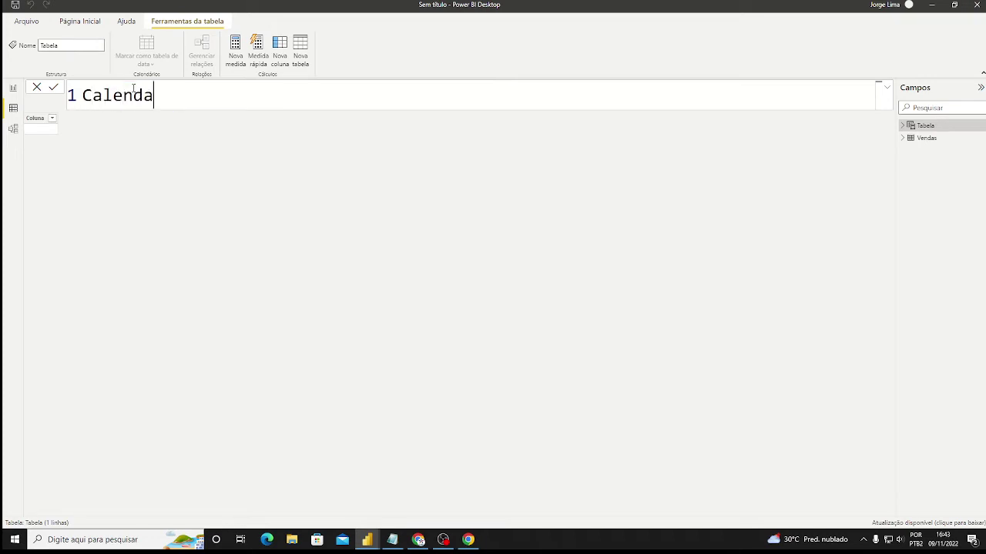
{"action": "type", "text": "rio = cak"}
{"action": "key", "text": "BackSpace"}
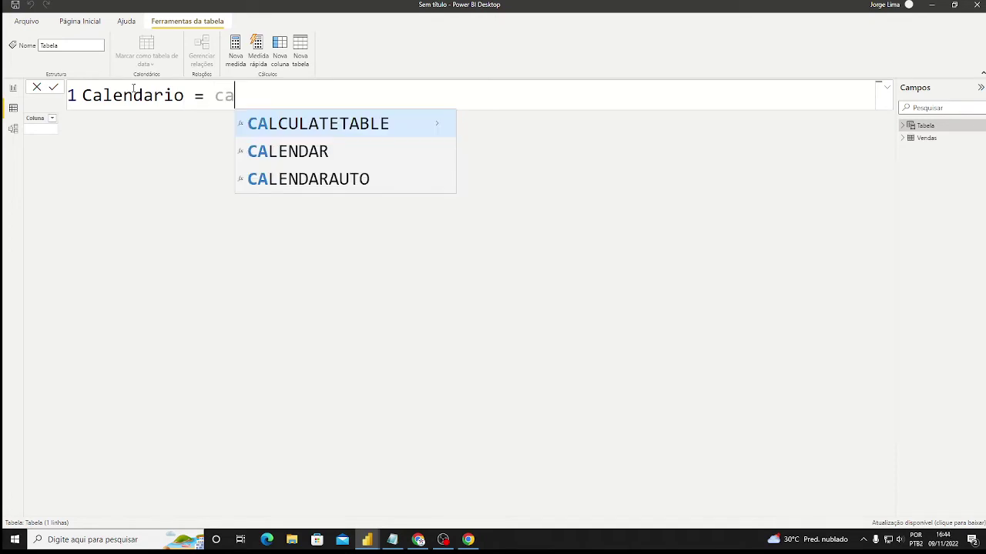
{"action": "key", "text": "Down"}
{"action": "key", "text": "Down"}
{"action": "key", "text": "Tab"}
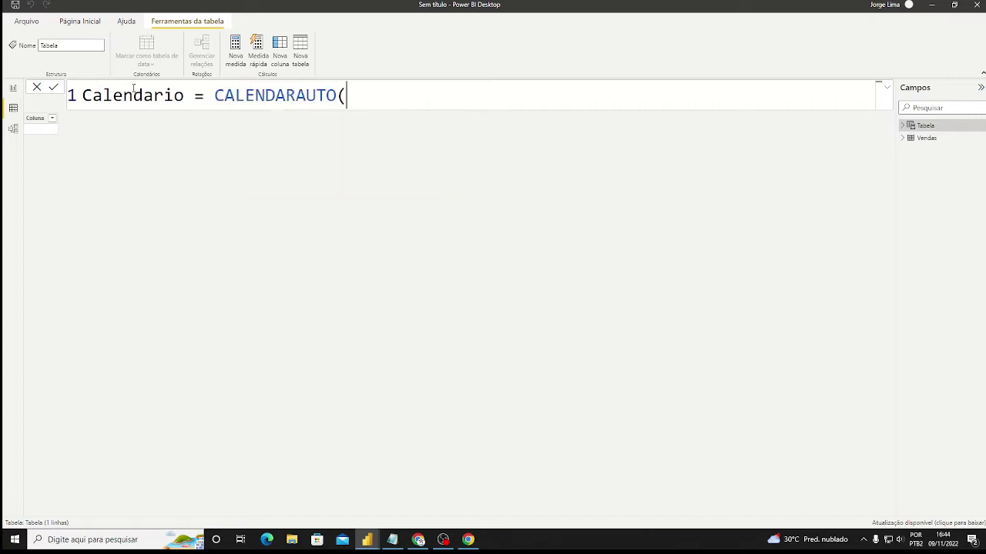
{"action": "type", "text": ")"}
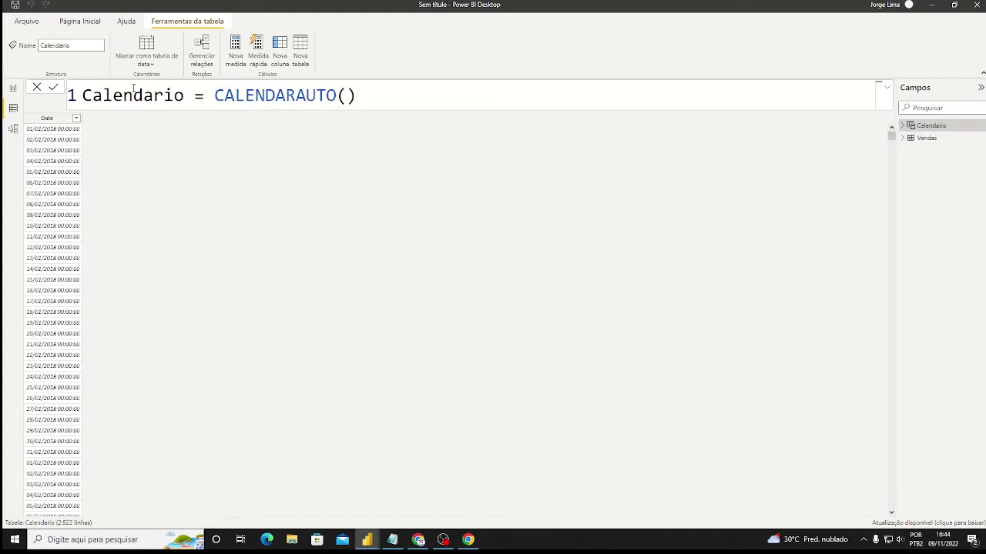
Rename the Date column of the Calendario table as Data and give it the dd/mm/yyyy format.
{"action": "left_click", "coordinate": [903, 126]}
{"action": "double_click", "coordinate": [53, 118]}
{"action": "type", "text": "D"}
{"action": "type", "text": "ata"}
{"action": "key", "text": "Return"}
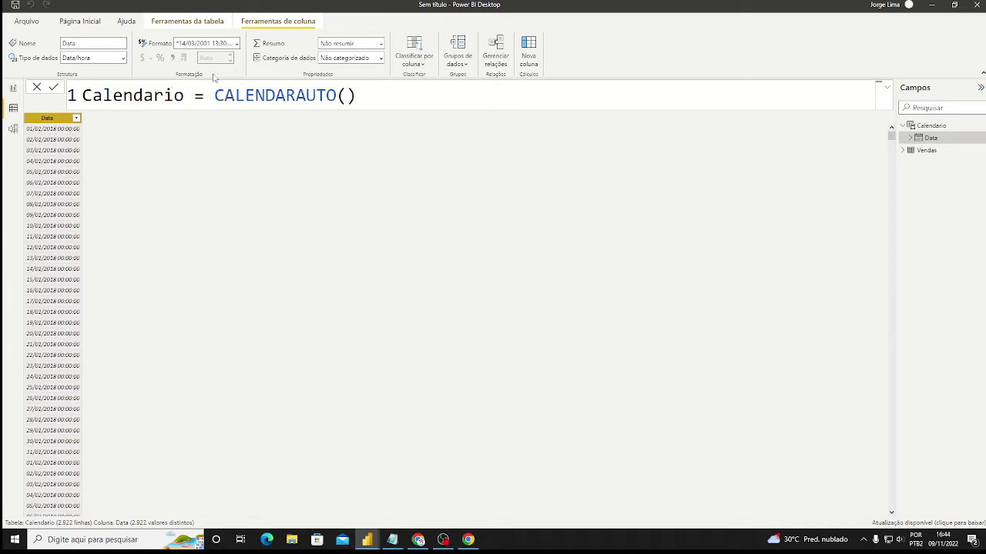
{"action": "left_click", "coordinate": [237, 44]}
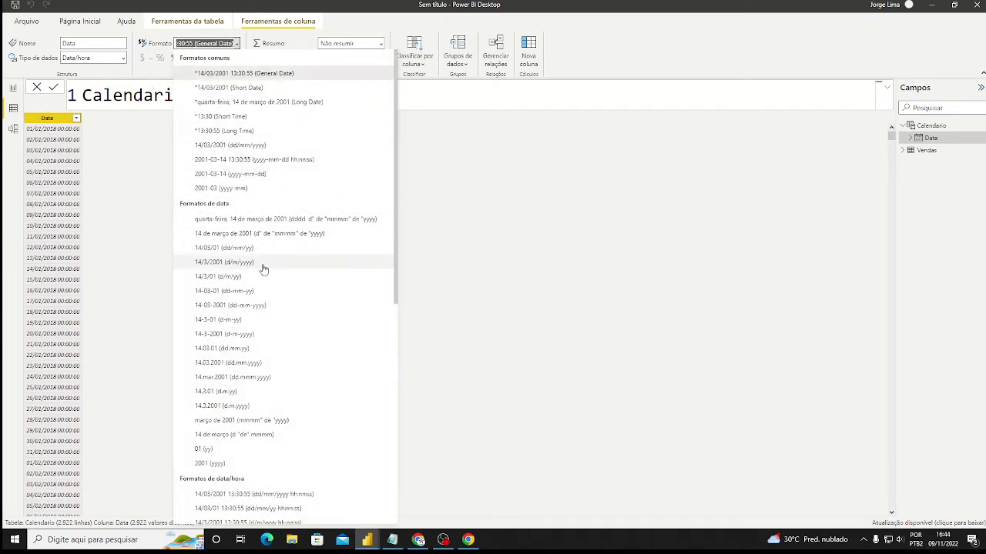
{"action": "left_click", "coordinate": [262, 146]}
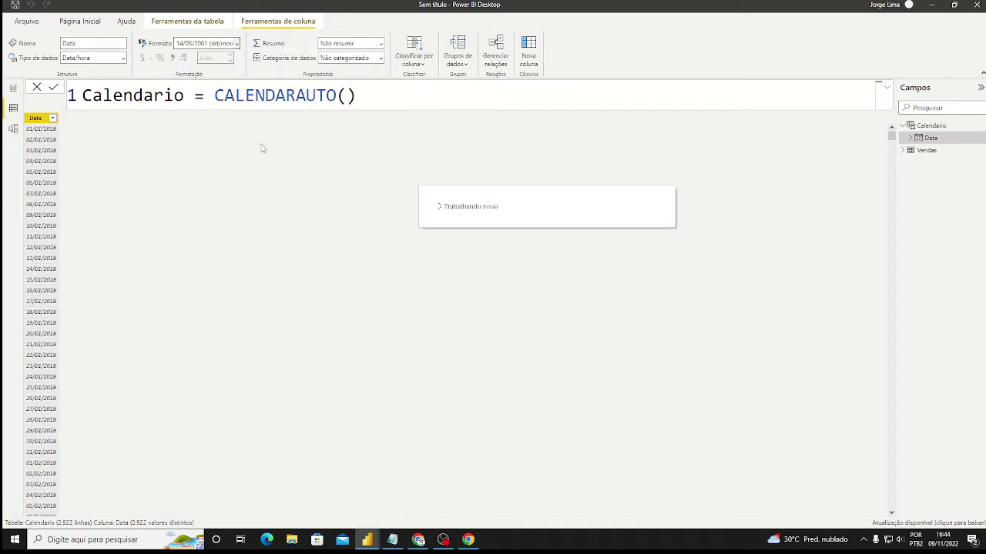
Add a calculated column to the Calendario table with the formula Mês = MONTH(Calendario[Data]).
{"action": "left_click", "coordinate": [36, 121]}
{"action": "right_click", "coordinate": [36, 121]}
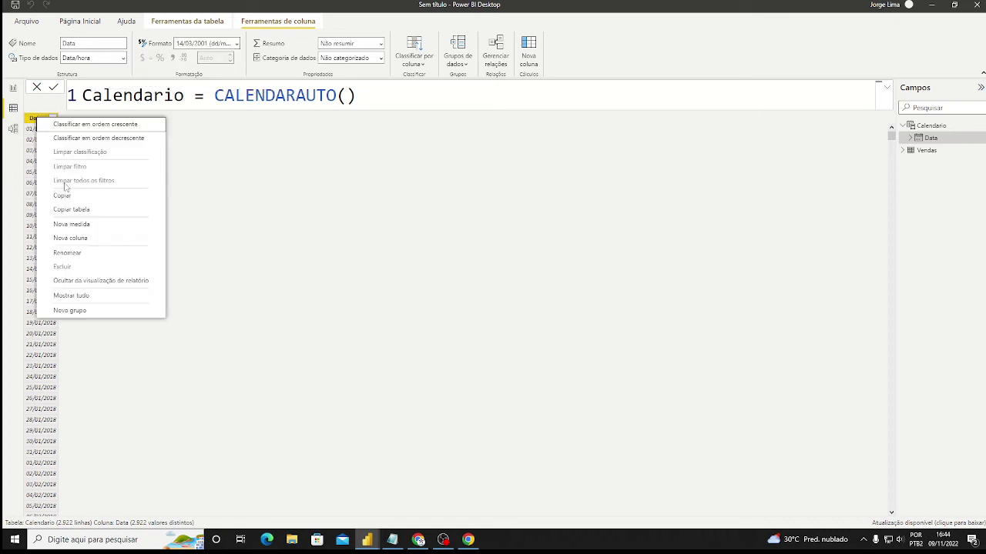
{"action": "left_click", "coordinate": [81, 241]}
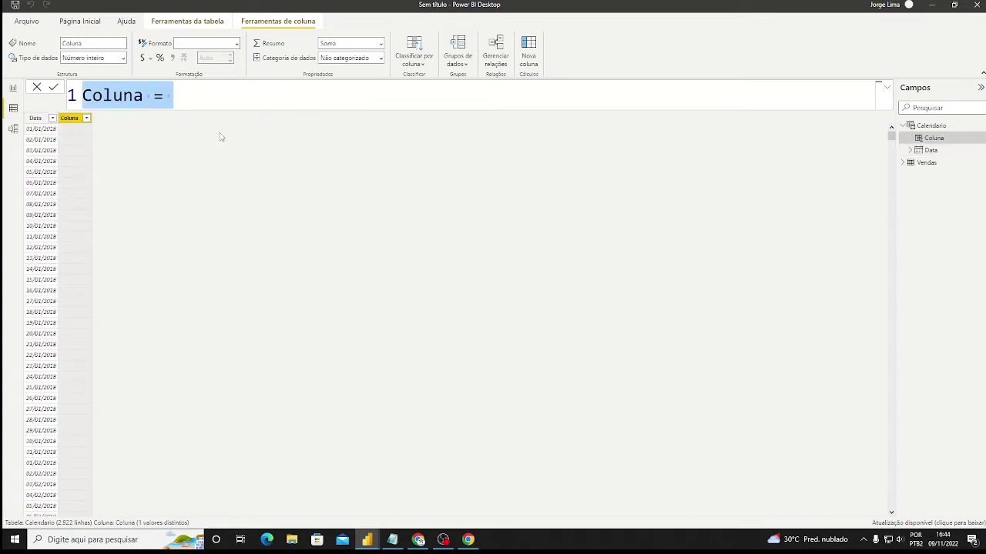
{"action": "type", "text": "Mês "}
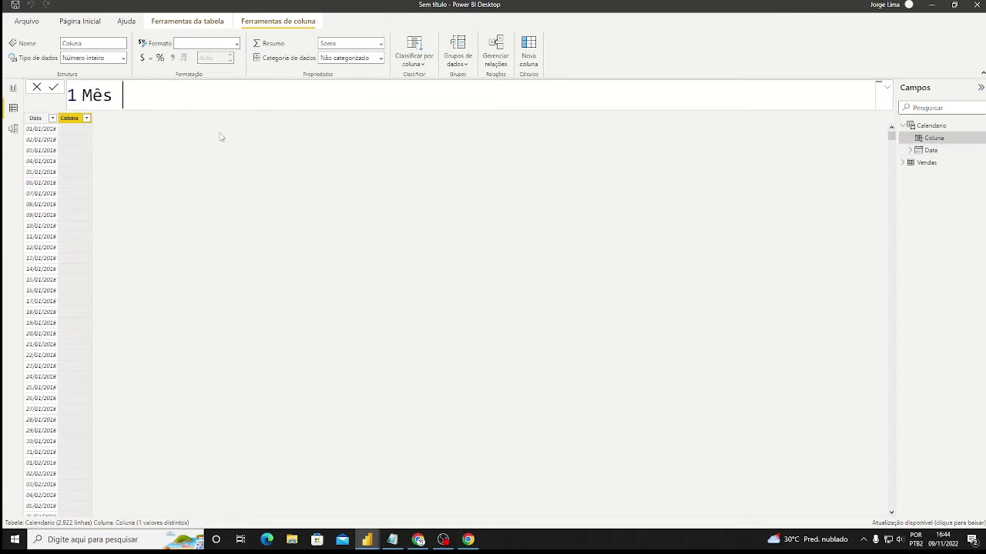
{"action": "type", "text": "=mon"}
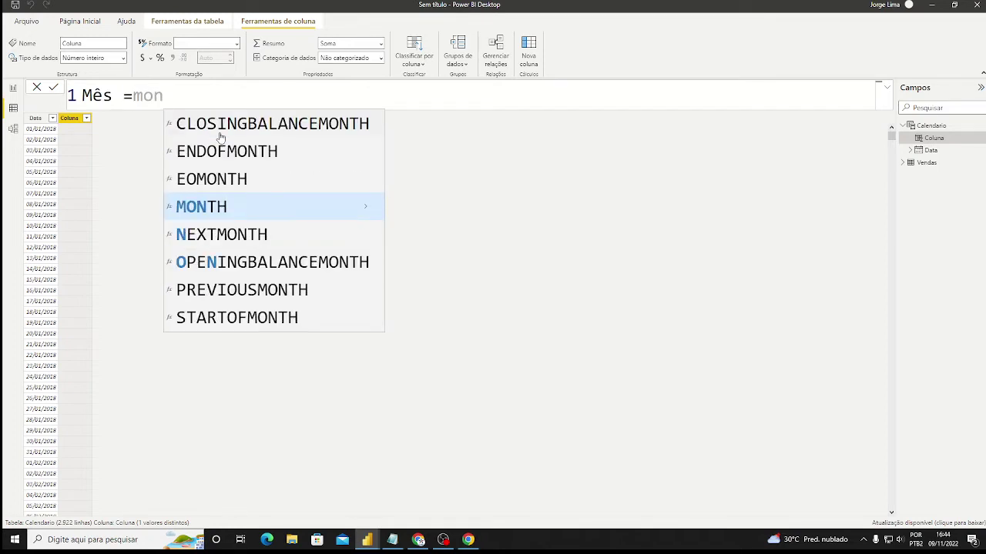
{"action": "left_click", "coordinate": [224, 206]}
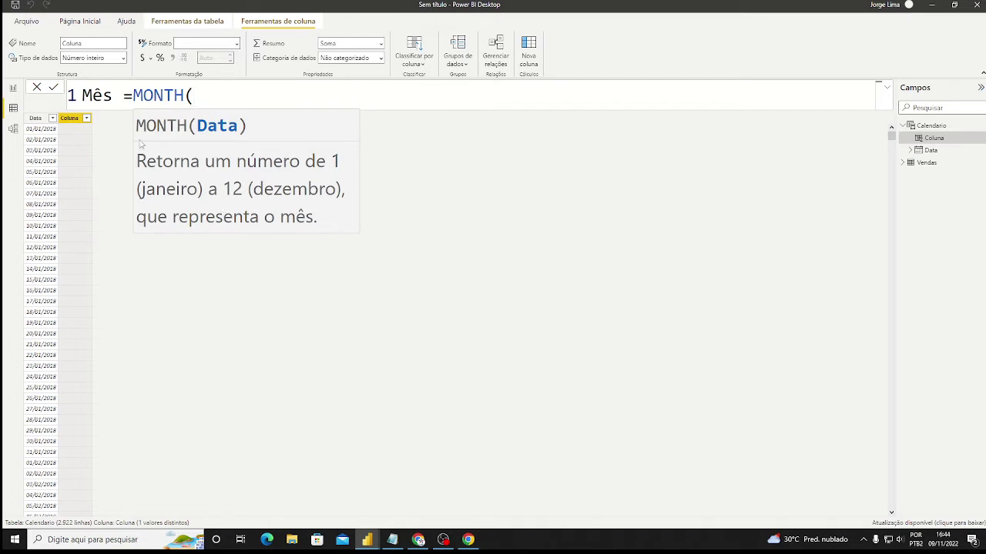
{"action": "type", "text": "dat"}
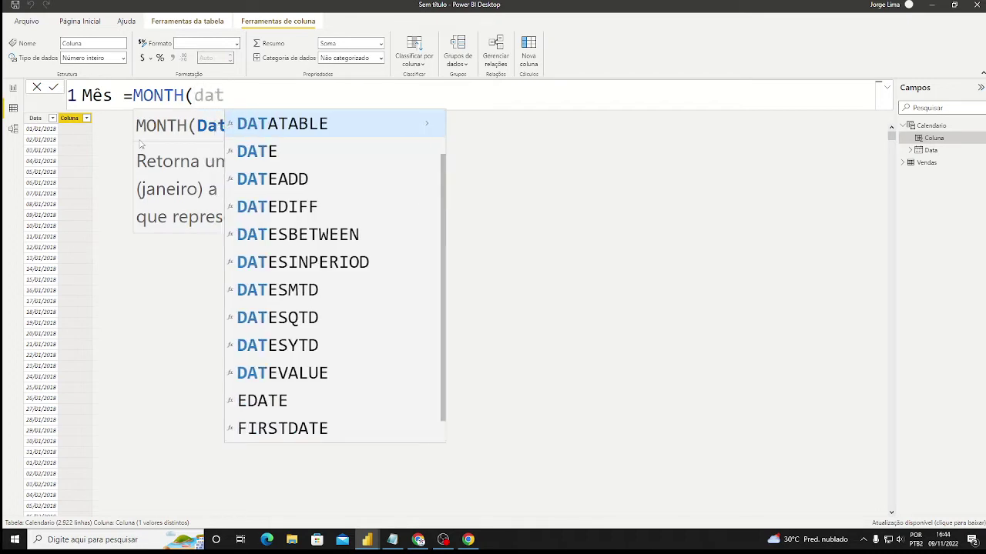
{"action": "type", "text": "a"}
{"action": "left_click", "coordinate": [306, 131]}
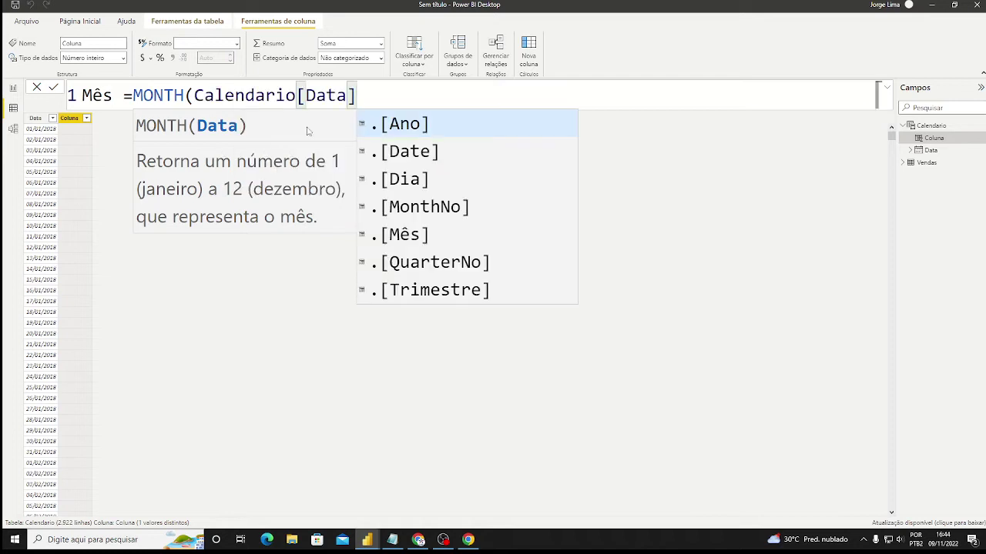
{"action": "type", "text": ")"}
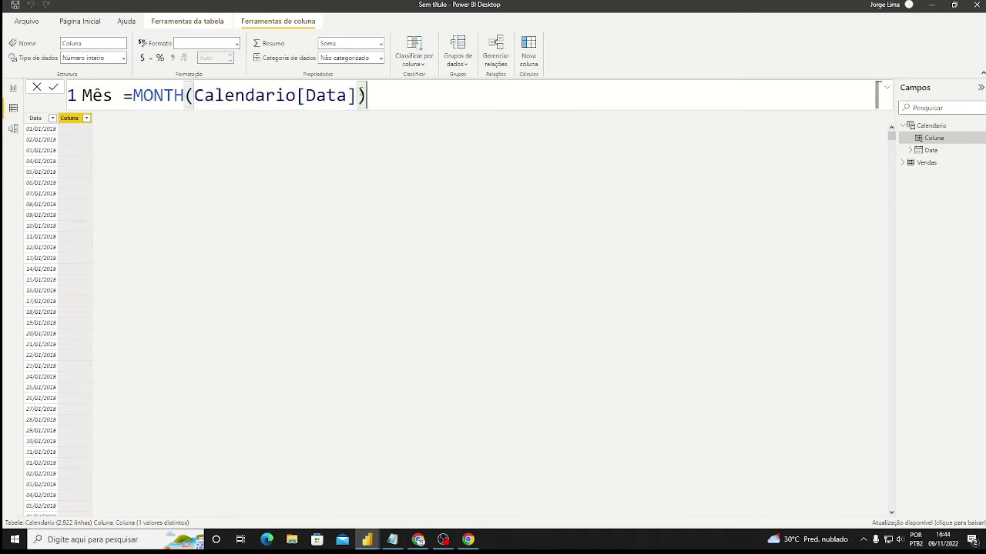
{"action": "key", "text": "Return"}
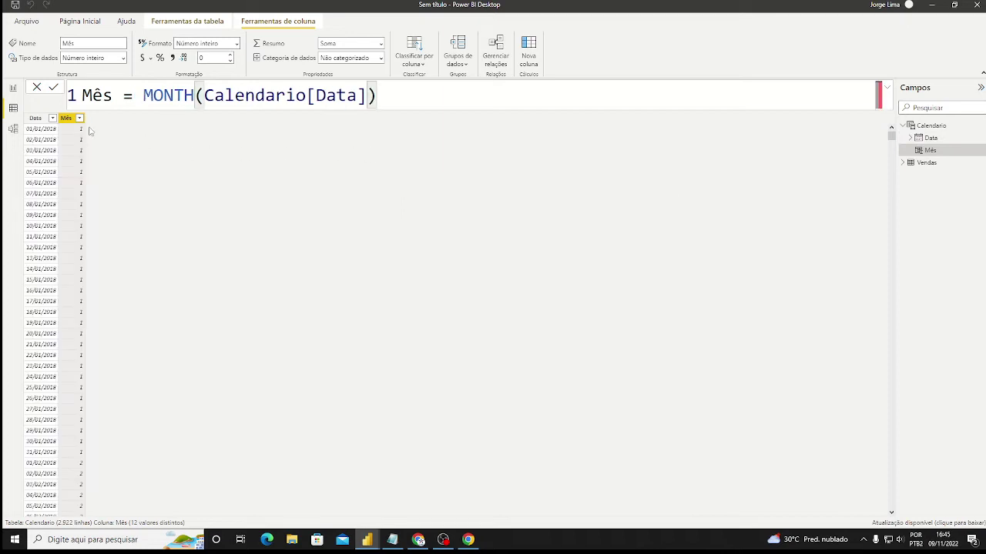
Add a calculated column to the Calendario table with the formula Ano = YEAR(Calendario[Data]).
{"action": "right_click", "coordinate": [67, 121]}
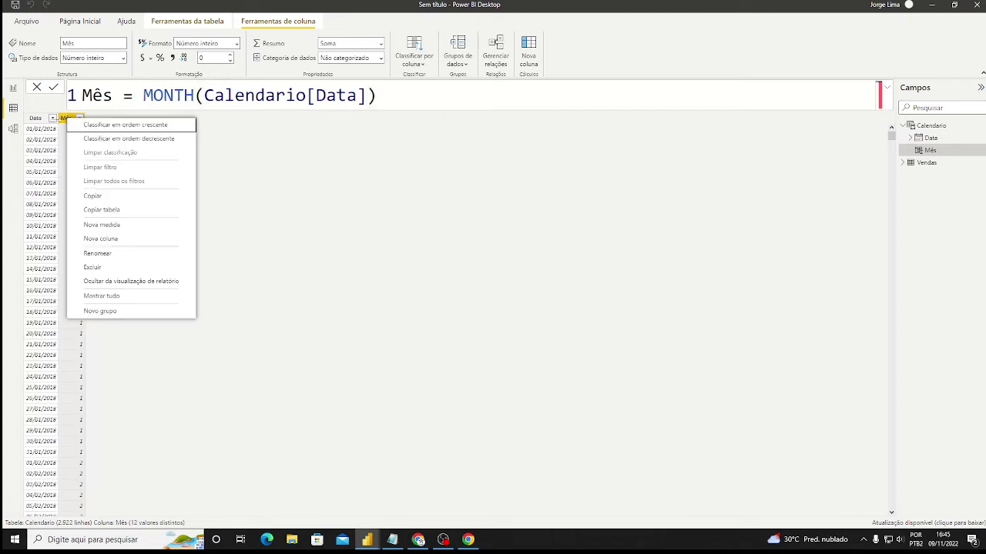
{"action": "left_click", "coordinate": [43, 130]}
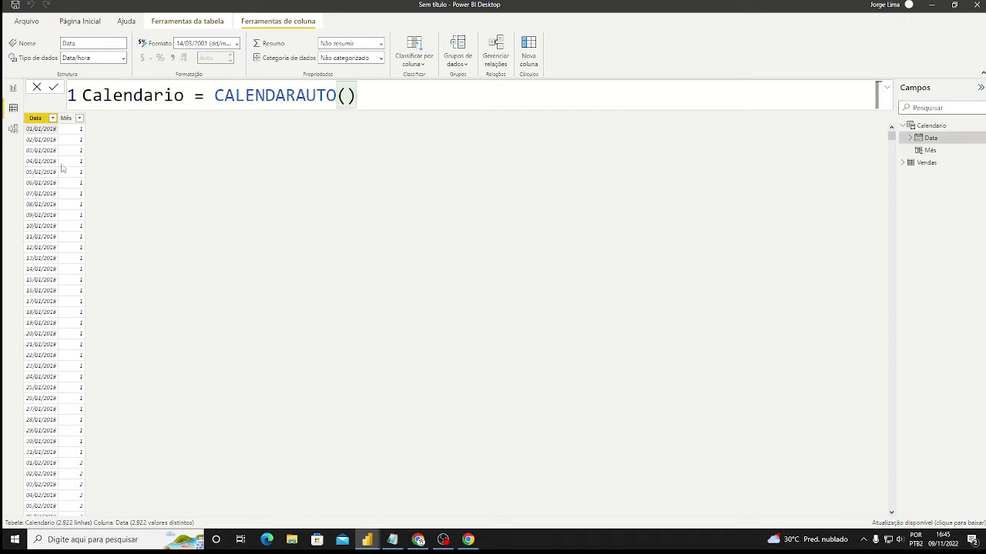
{"action": "right_click", "coordinate": [48, 162]}
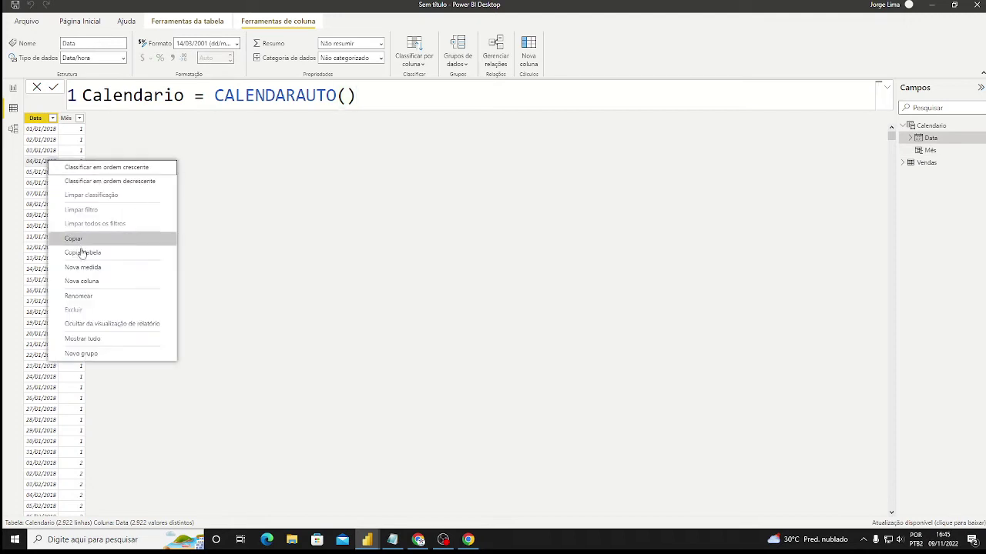
{"action": "left_click", "coordinate": [90, 281]}
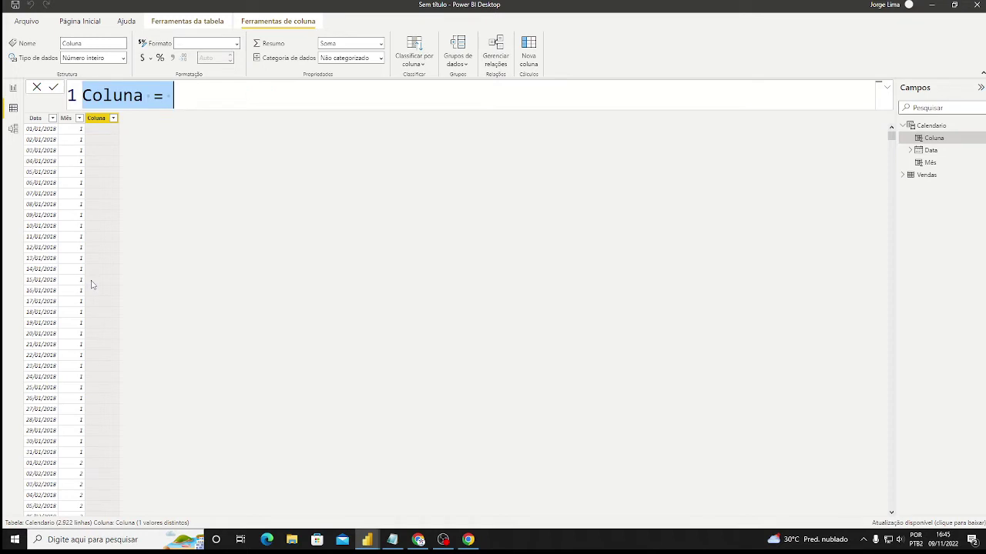
{"action": "type", "text": "Ano "}
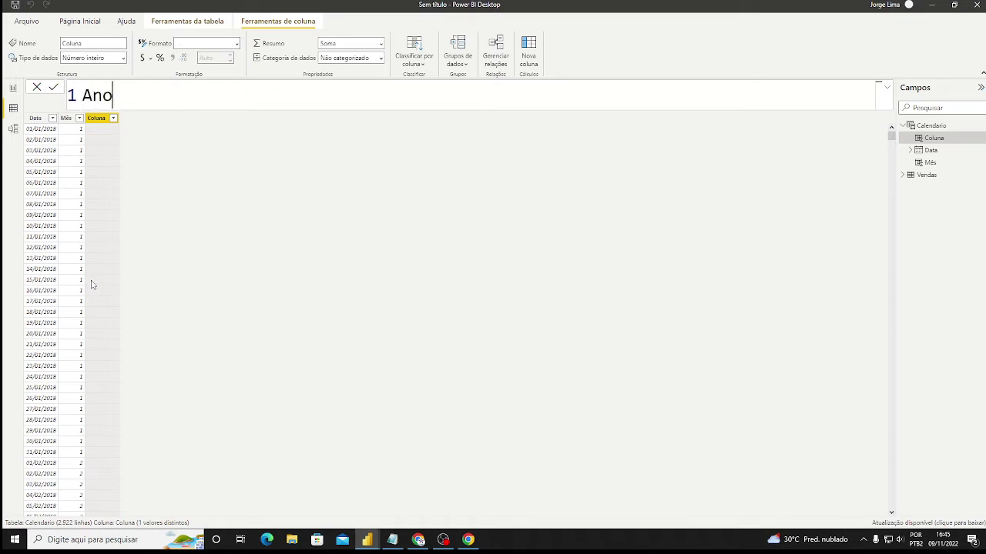
{"action": "type", "text": "= ye"}
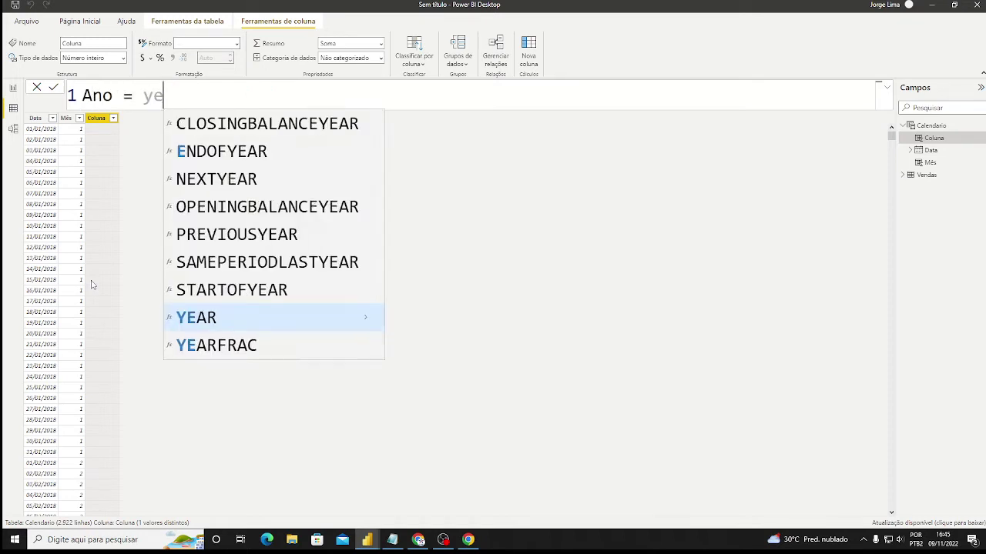
{"action": "key", "text": "Tab"}
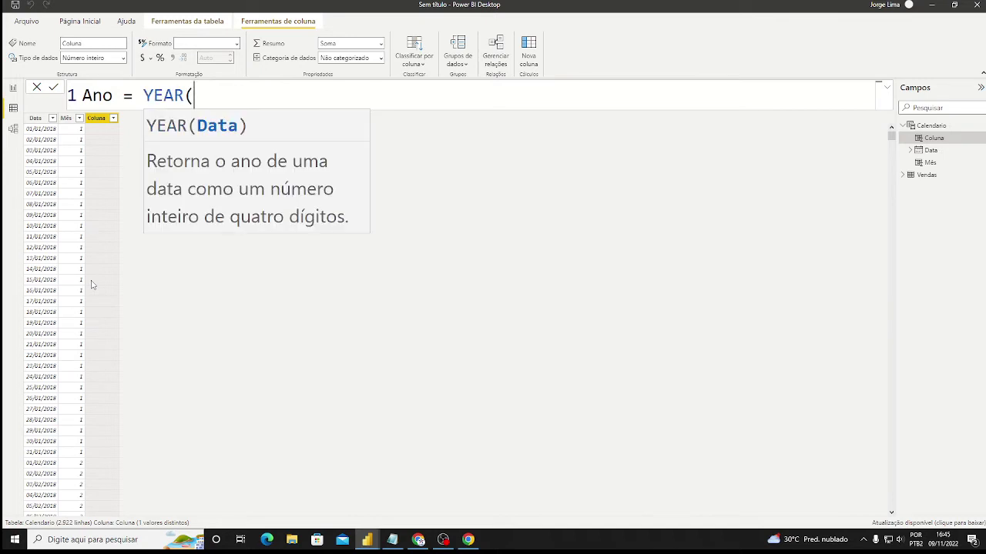
{"action": "type", "text": "data"}
{"action": "key", "text": "Up"}
{"action": "key", "text": "Up"}
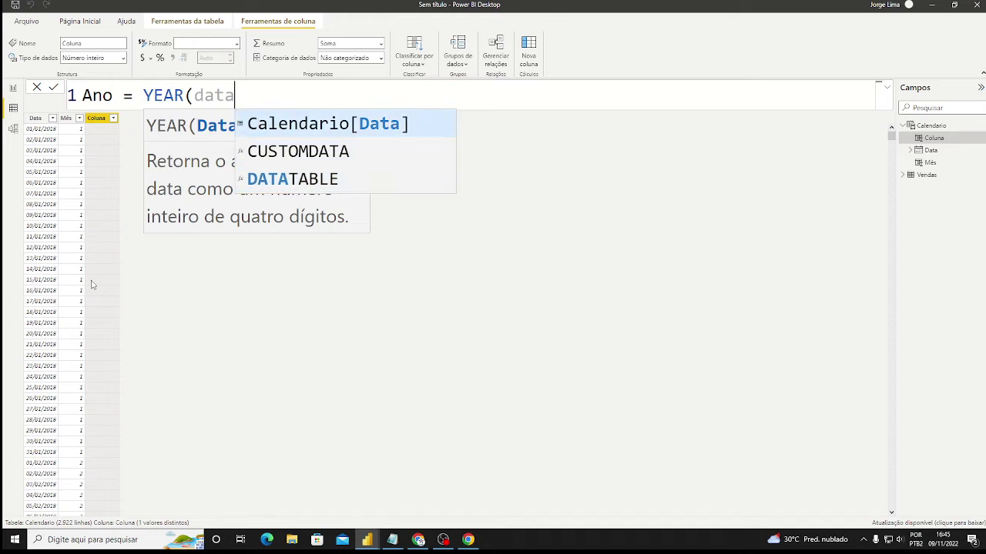
{"action": "key", "text": "Tab"}
{"action": "type", "text": ")"}
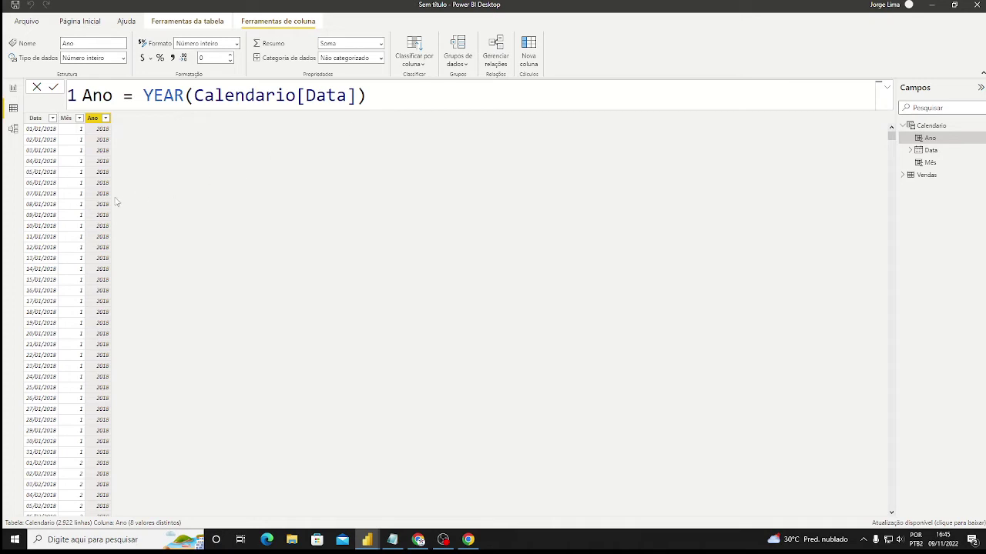
Add a calculated column to the Calendario table with the formula Mês Abrev. = FORMAT(Calendario[Data],"MMM").
{"action": "right_click", "coordinate": [94, 157]}
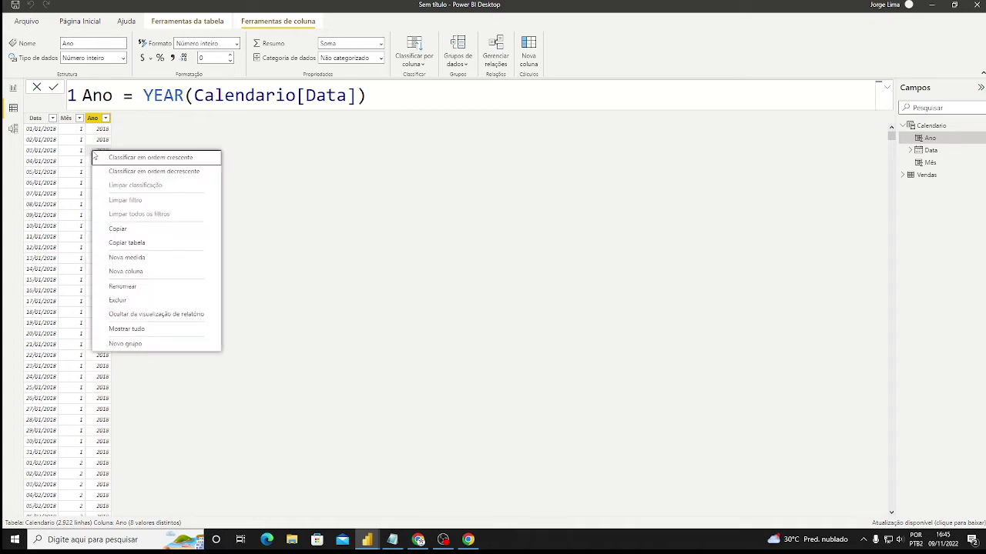
{"action": "left_click", "coordinate": [134, 272]}
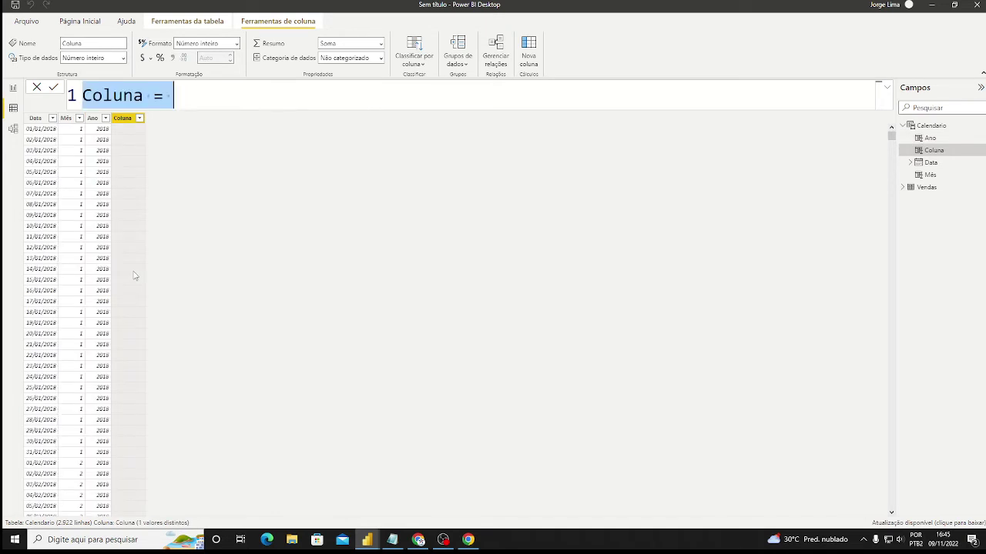
{"action": "type", "text": "Mês "}
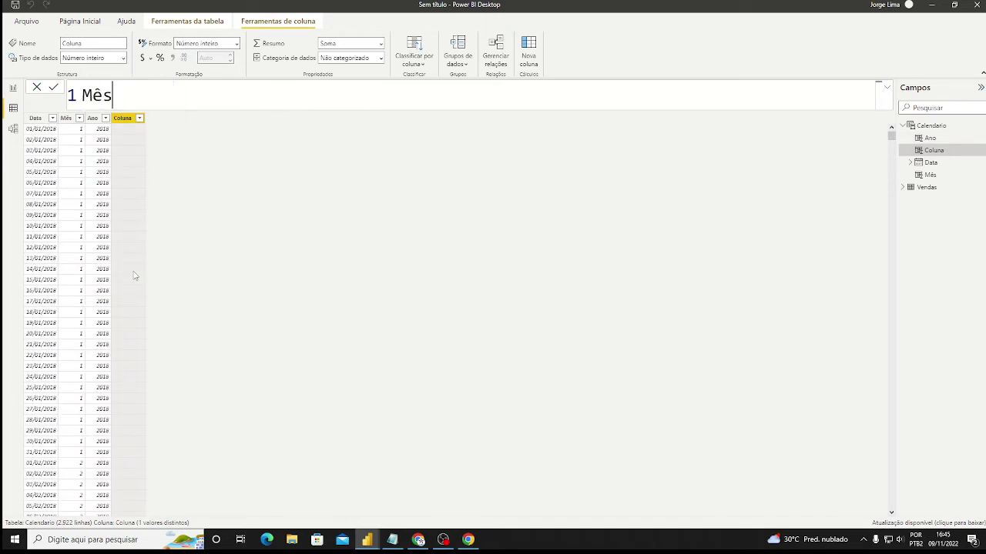
{"action": "type", "text": "Abrev.=for"}
{"action": "key", "text": "Tab"}
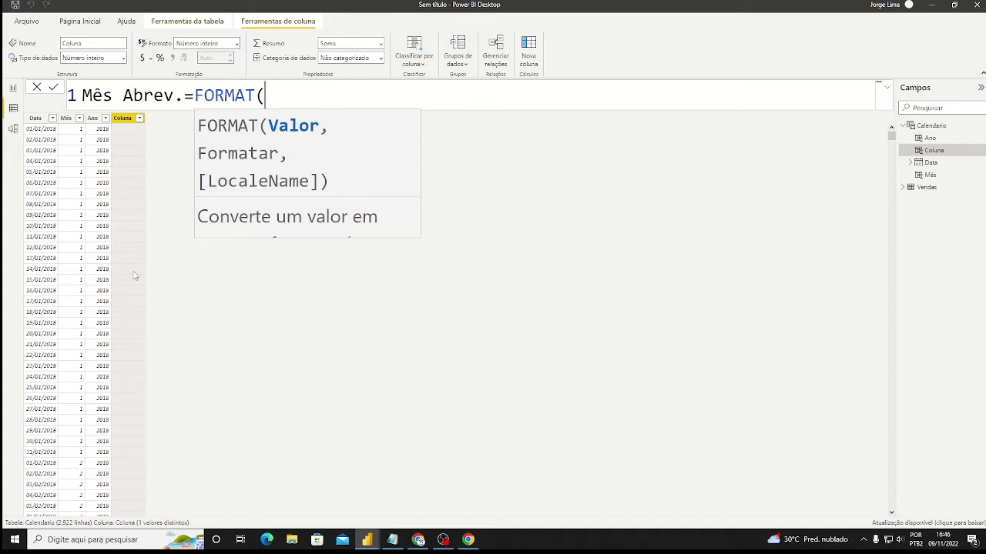
{"action": "type", "text": "cal"}
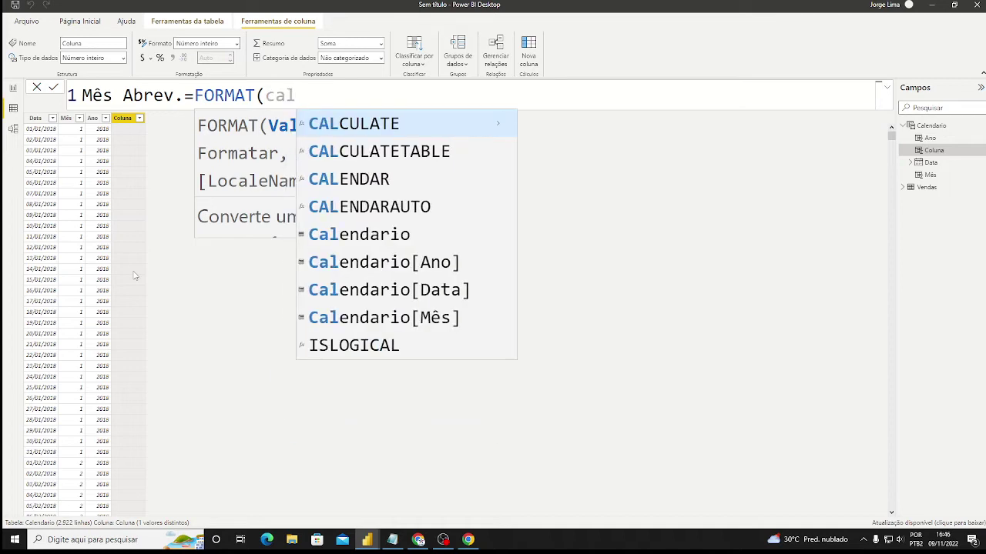
{"action": "key", "text": "BackSpace"}
{"action": "key", "text": "BackSpace"}
{"action": "key", "text": "BackSpace"}
{"action": "type", "text": "data"}
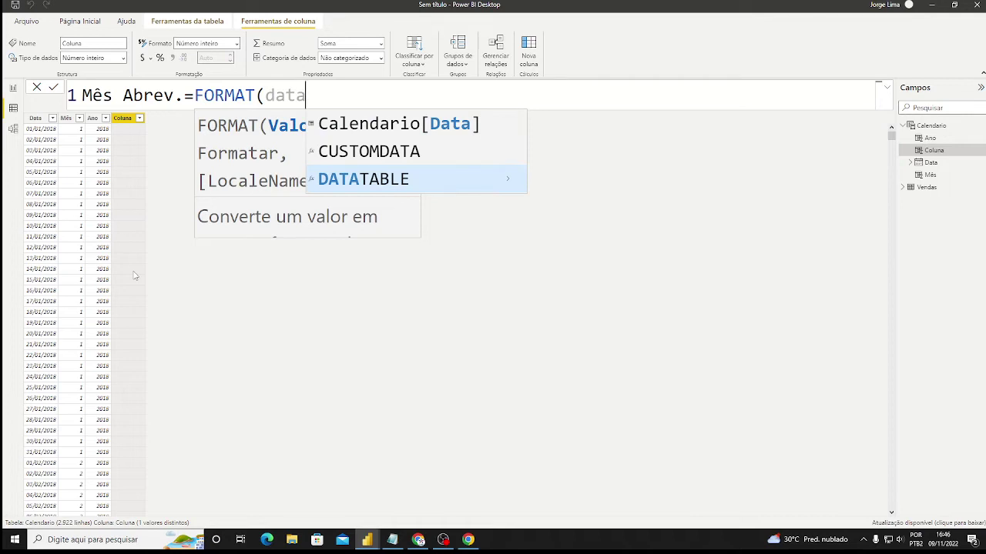
{"action": "key", "text": "Up"}
{"action": "key", "text": "Up"}
{"action": "key", "text": "Tab"}
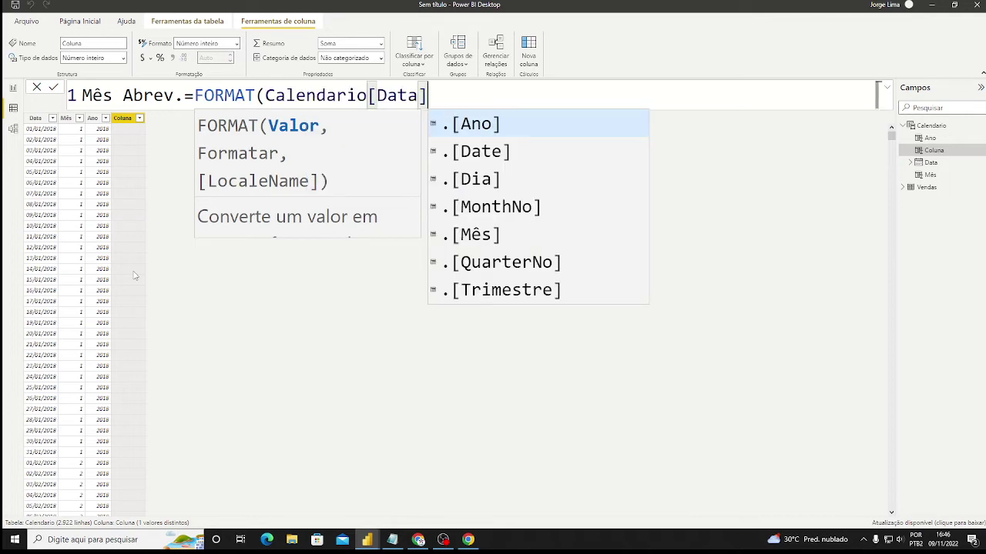
{"action": "type", "text": ",\""}
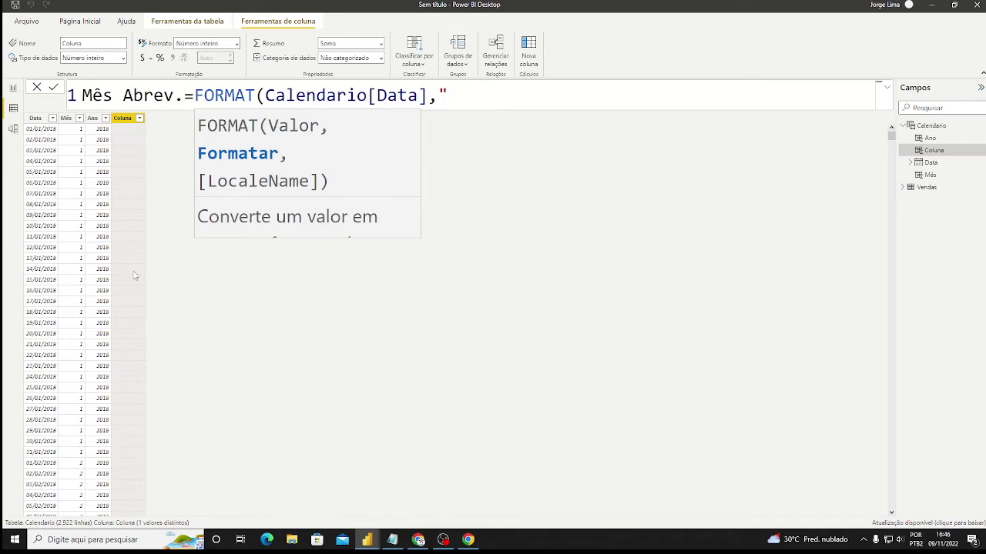
{"action": "type", "text": "MMM\")"}
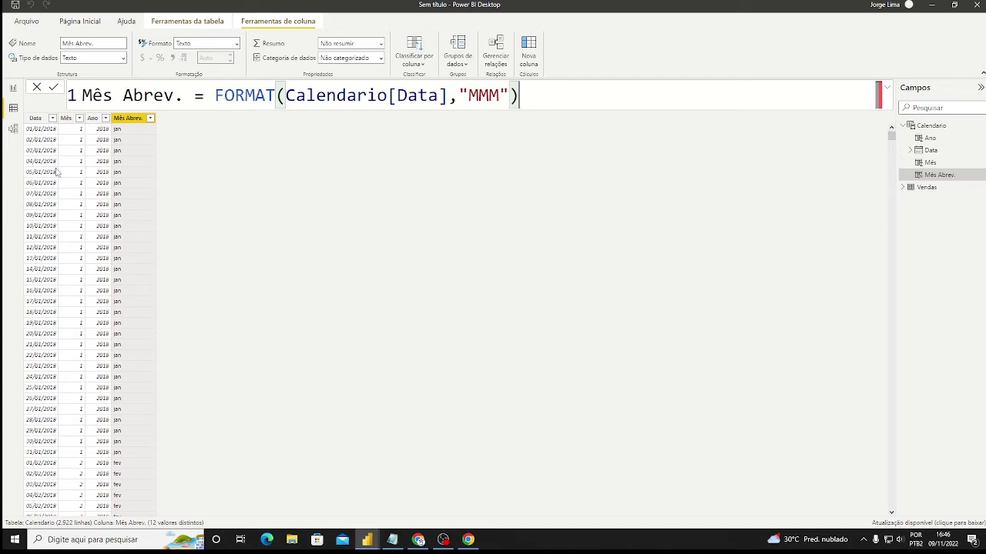
Reposition the Vendas table in the model diagram so it sits beside Calendario with a gap between them.
{"action": "left_click", "coordinate": [13, 129]}
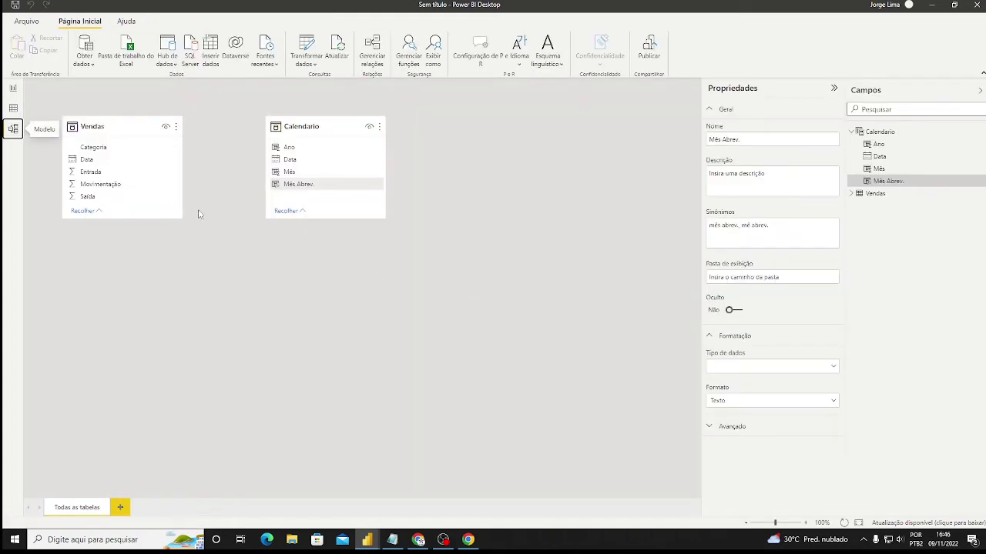
{"action": "left_click_drag", "start_coordinate": [132, 128], "coordinate": [193, 128]}
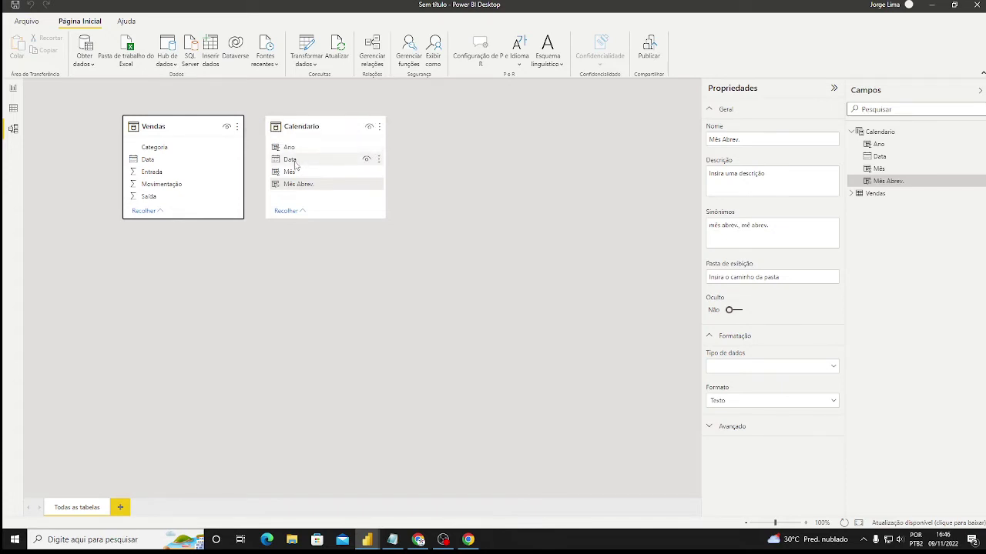
{"action": "left_click", "coordinate": [805, 523]}
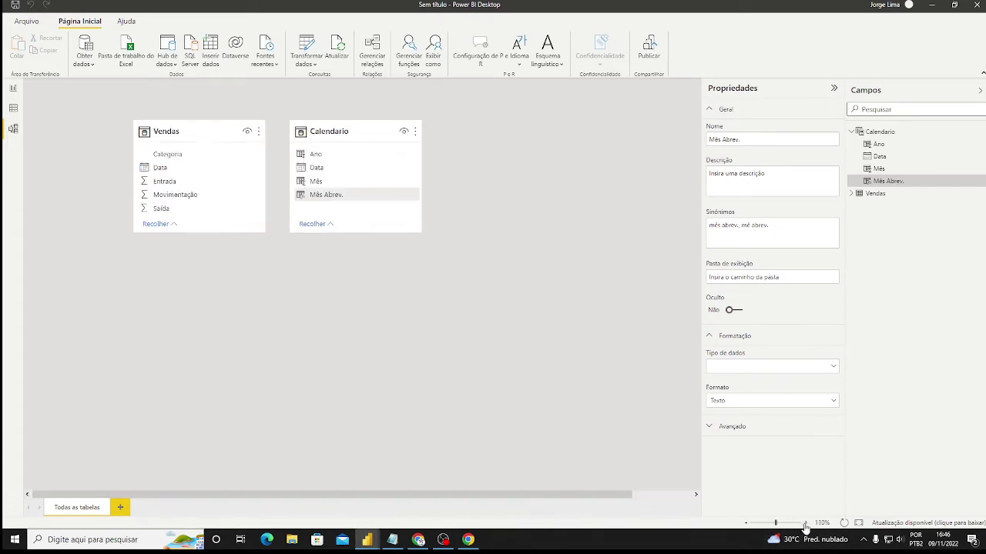
{"action": "left_click", "coordinate": [805, 522]}
{"action": "left_click", "coordinate": [806, 523]}
{"action": "left_click", "coordinate": [806, 522]}
{"action": "left_click", "coordinate": [805, 522]}
{"action": "left_click_drag", "start_coordinate": [249, 140], "coordinate": [204, 138]}
Try to create a relationship from the Data field of Calendario to the Data field of Vendas.
{"action": "left_click_drag", "start_coordinate": [399, 206], "coordinate": [185, 202]}
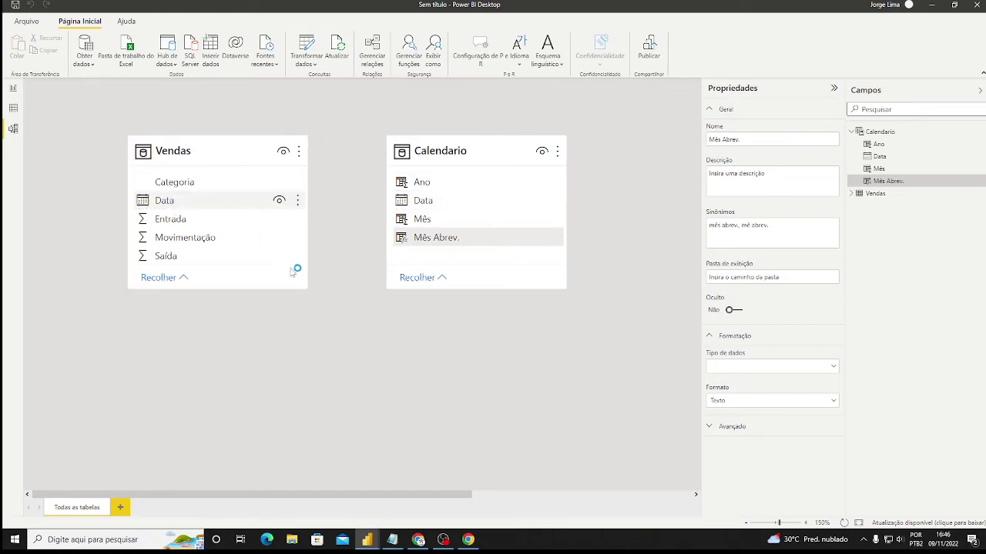
{"action": "left_click", "coordinate": [580, 298]}
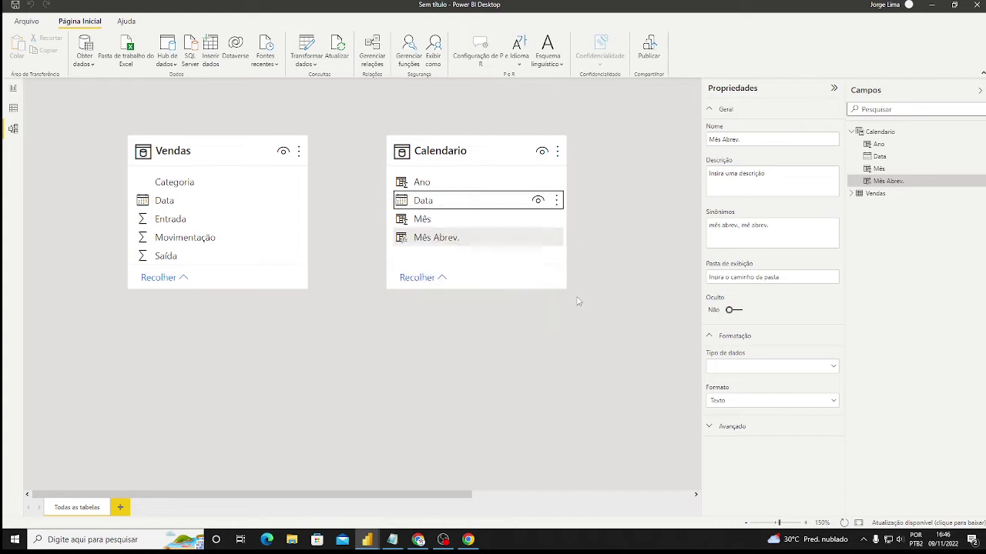
{"action": "left_click_drag", "start_coordinate": [407, 205], "coordinate": [193, 207]}
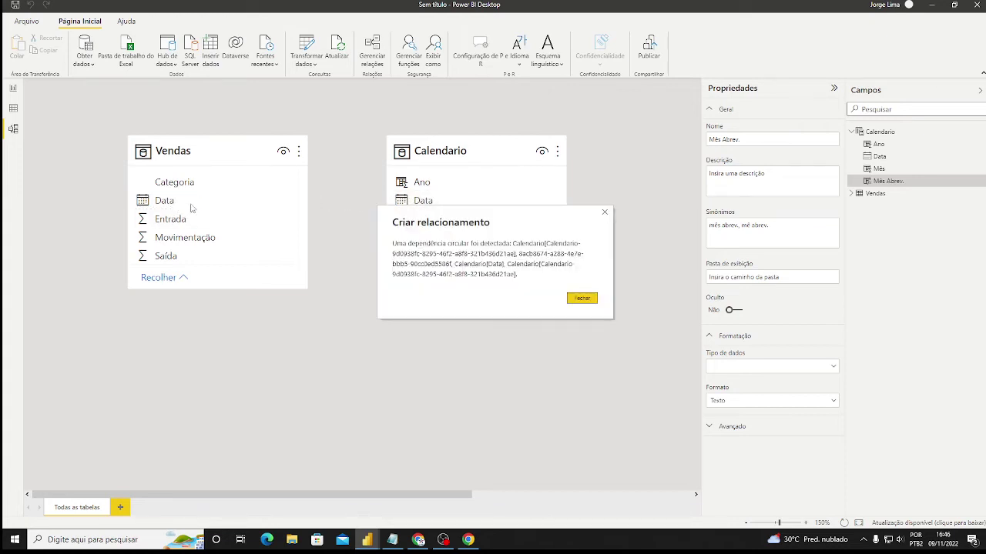
{"action": "left_click", "coordinate": [591, 300]}
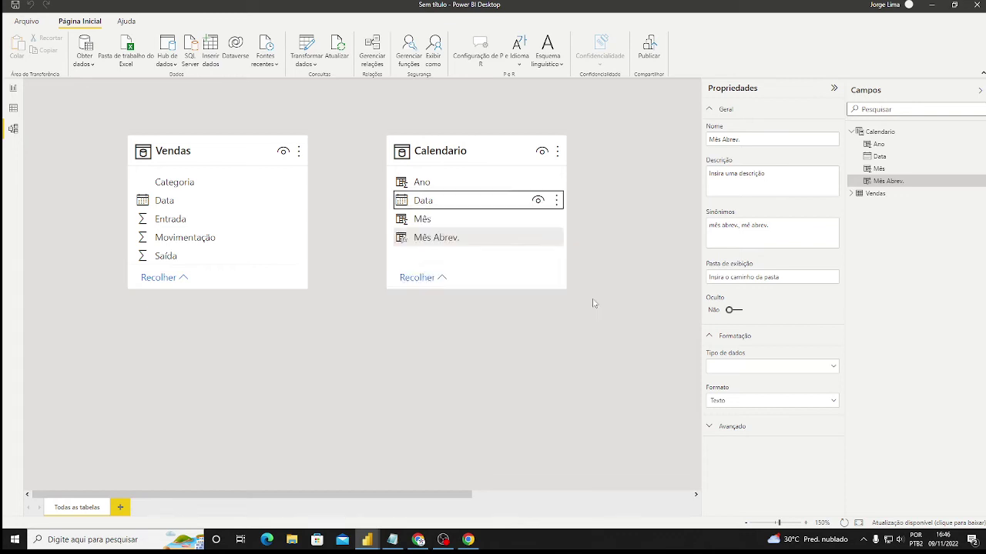
Set the Data column of the Vendas table to the 14/03/2001 (dd/mm/yyyy) format.
{"action": "left_click", "coordinate": [14, 109]}
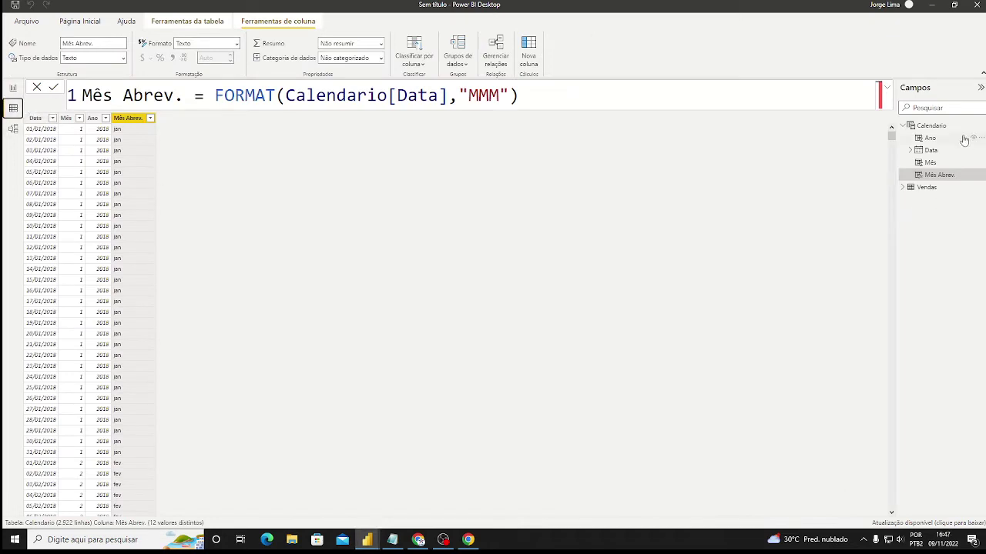
{"action": "left_click", "coordinate": [926, 187]}
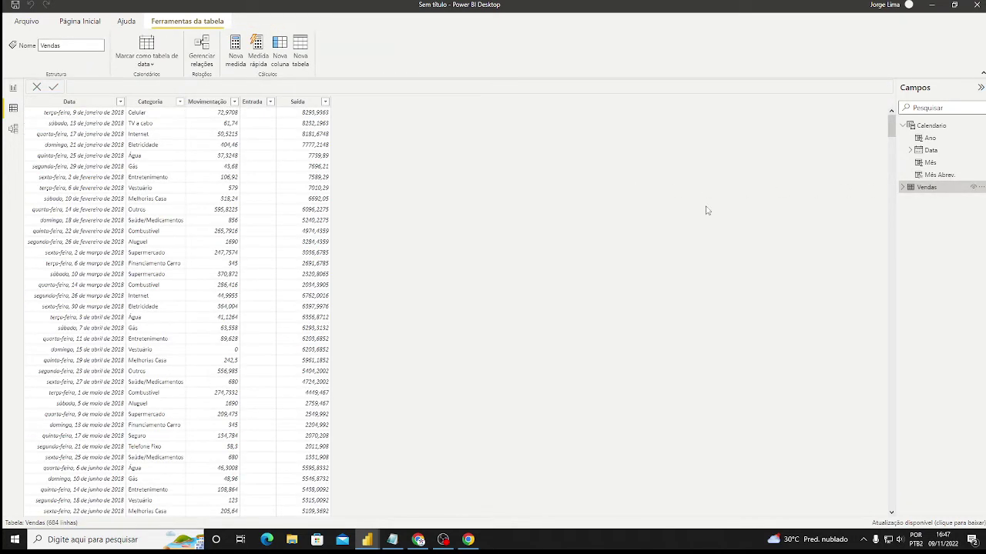
{"action": "left_click", "coordinate": [89, 104]}
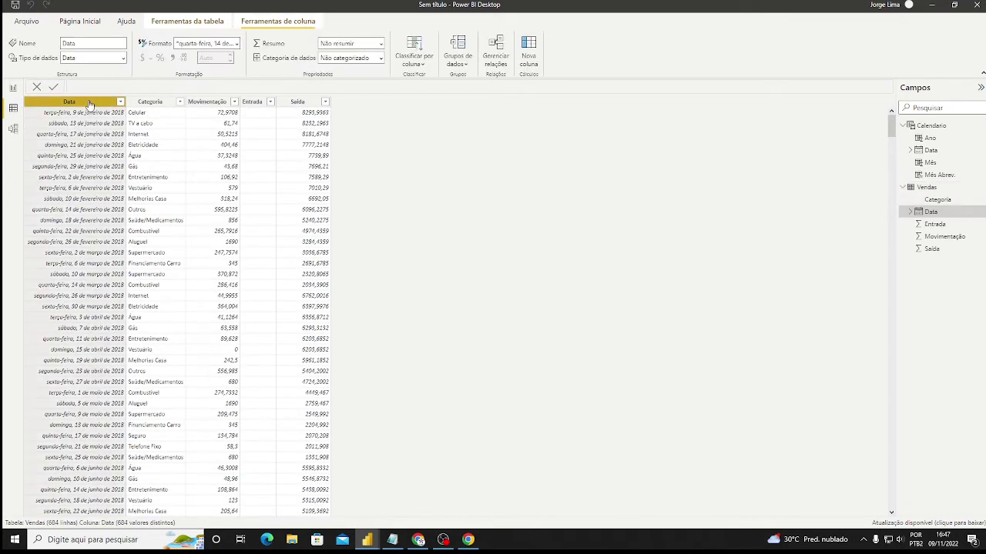
{"action": "left_click", "coordinate": [236, 44]}
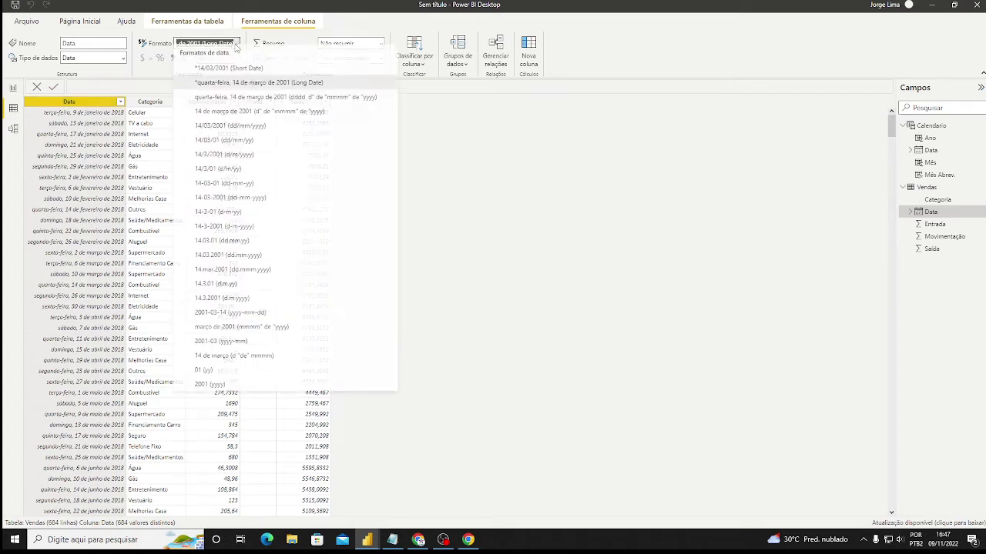
{"action": "left_click", "coordinate": [249, 134]}
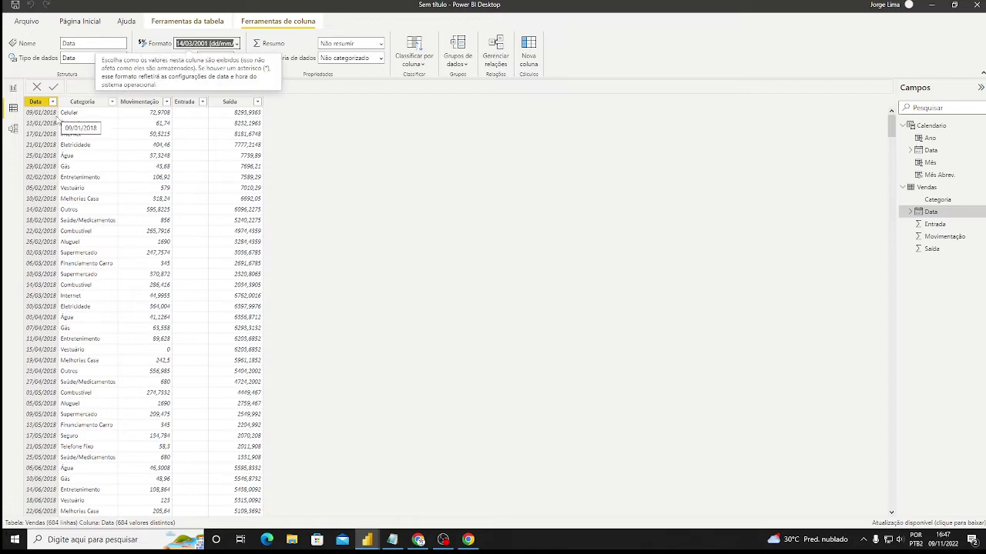
Try again to relate Calendario's Data field to Vendas' Data field in the model diagram.
{"action": "left_click", "coordinate": [17, 130]}
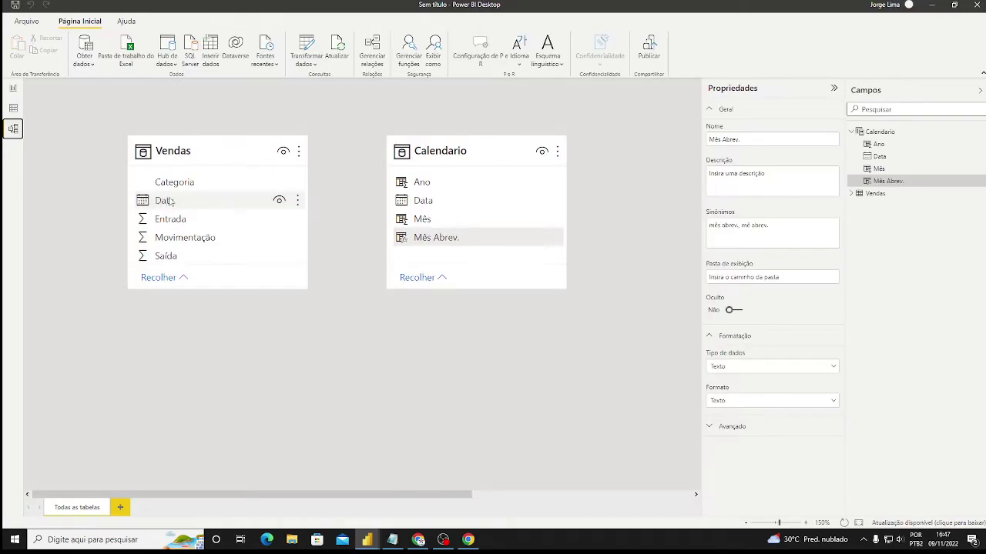
{"action": "left_click_drag", "start_coordinate": [402, 203], "coordinate": [185, 206]}
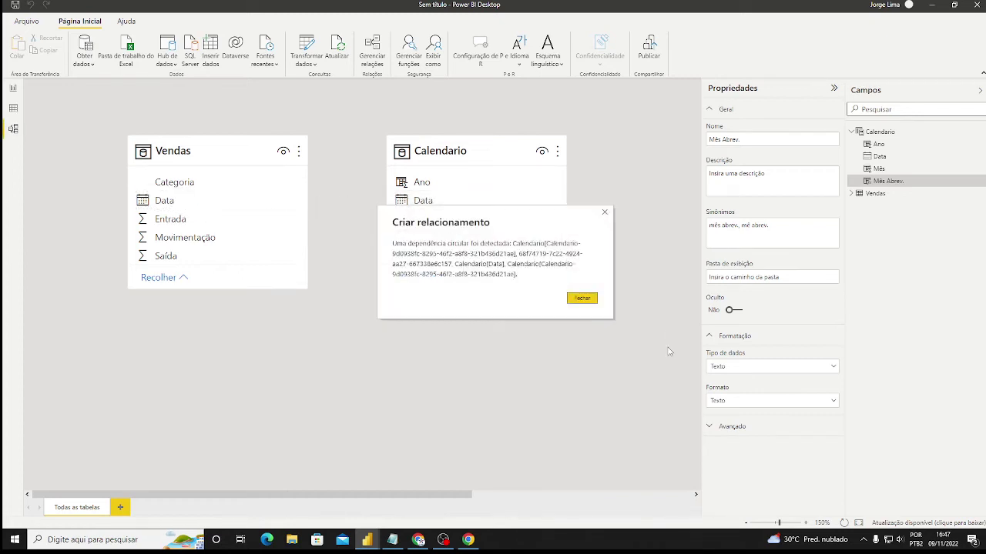
{"action": "left_click", "coordinate": [595, 299]}
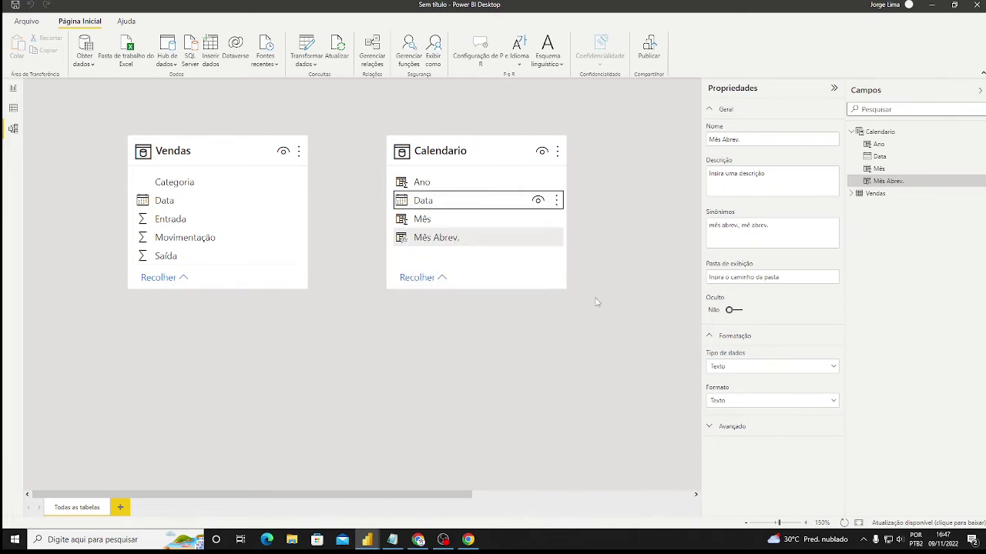
Open the workbook Fluxo de Caixa no Excel.xlsx from the Aula_03-Fluxo de Caixa folder inside Curso_PowerBi on drive D.
{"action": "left_click", "coordinate": [302, 543]}
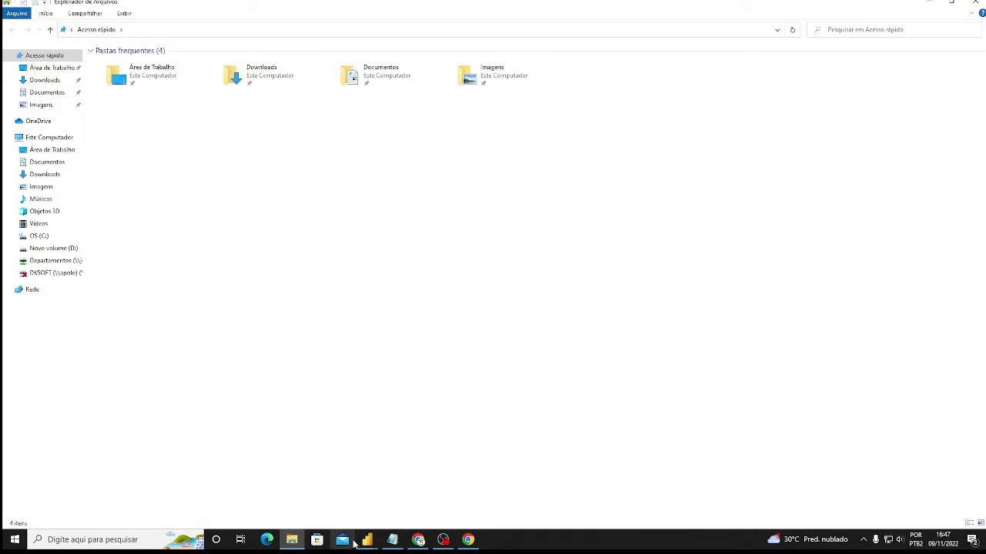
{"action": "left_click", "coordinate": [69, 248]}
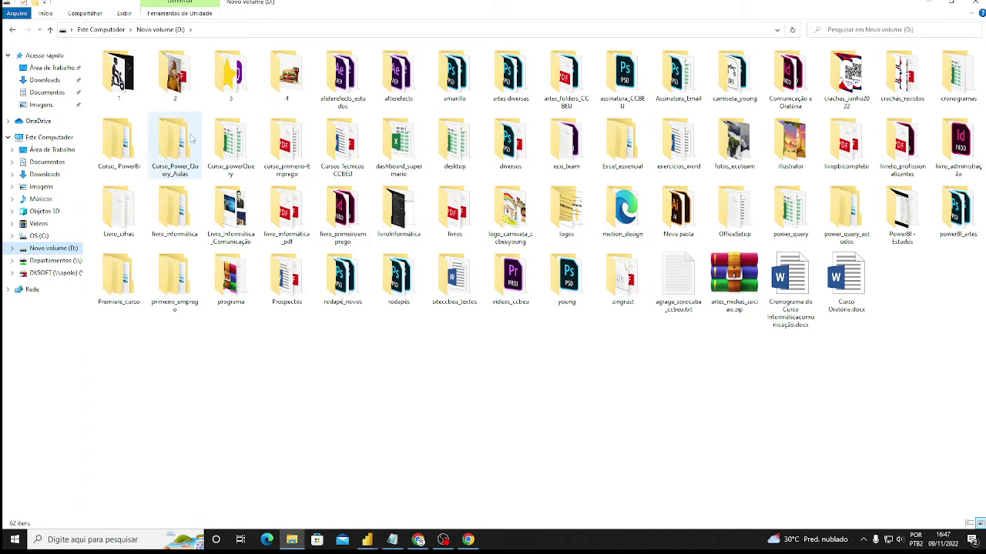
{"action": "left_click", "coordinate": [121, 144]}
{"action": "double_click", "coordinate": [121, 144]}
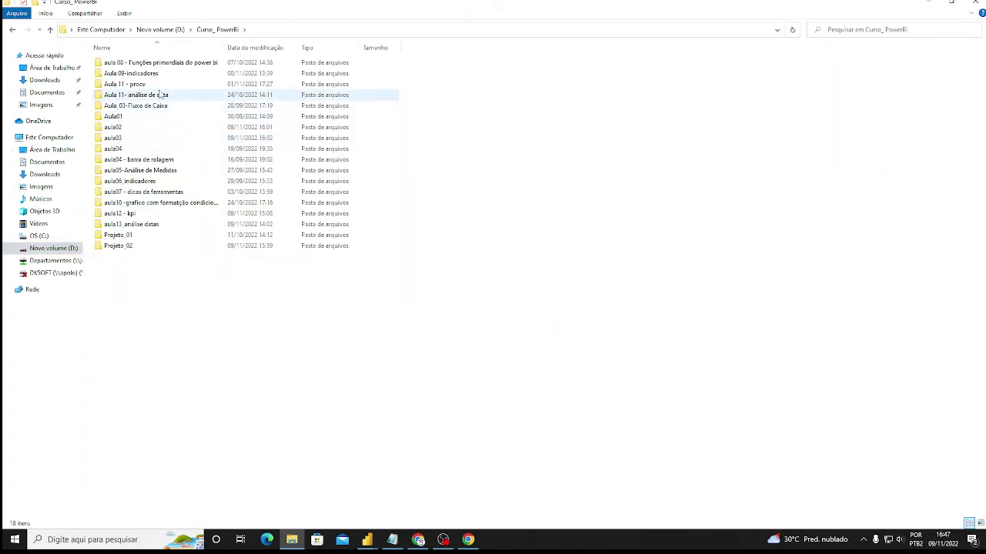
{"action": "double_click", "coordinate": [155, 108]}
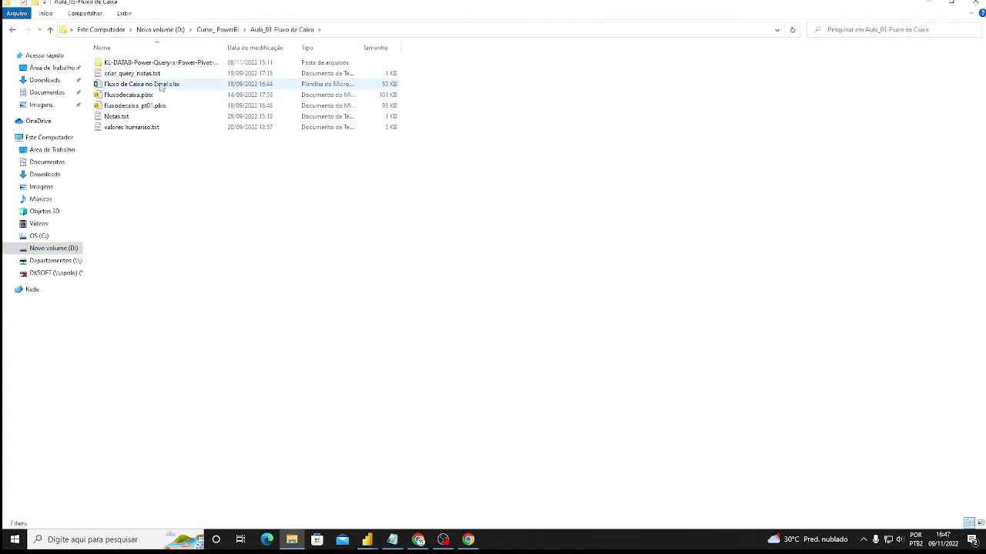
{"action": "left_click", "coordinate": [161, 87]}
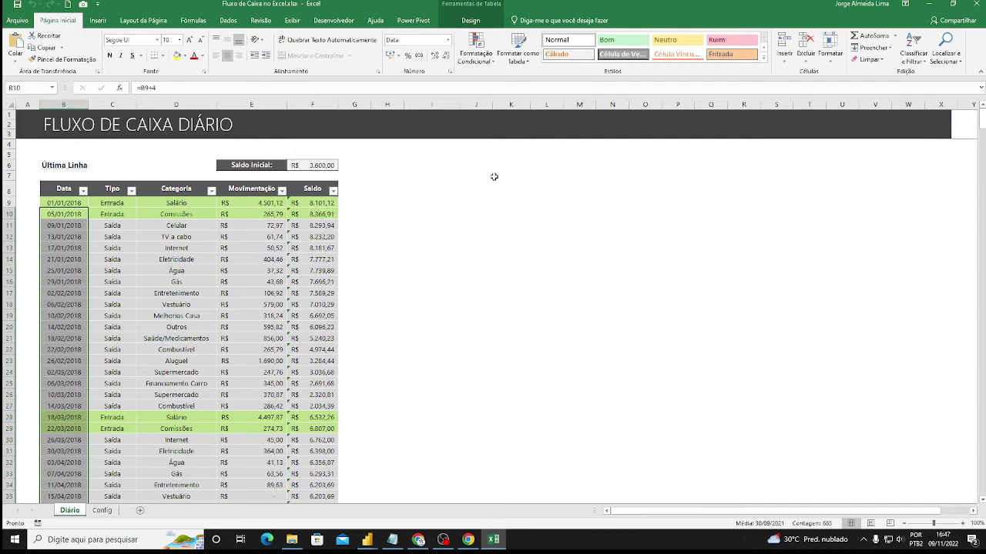
Examine the dates in the Data column of the Diário sheet, starting from the first entry.
{"action": "scroll", "coordinate": [411, 257], "scroll_direction": "down", "scroll_amount": 2}
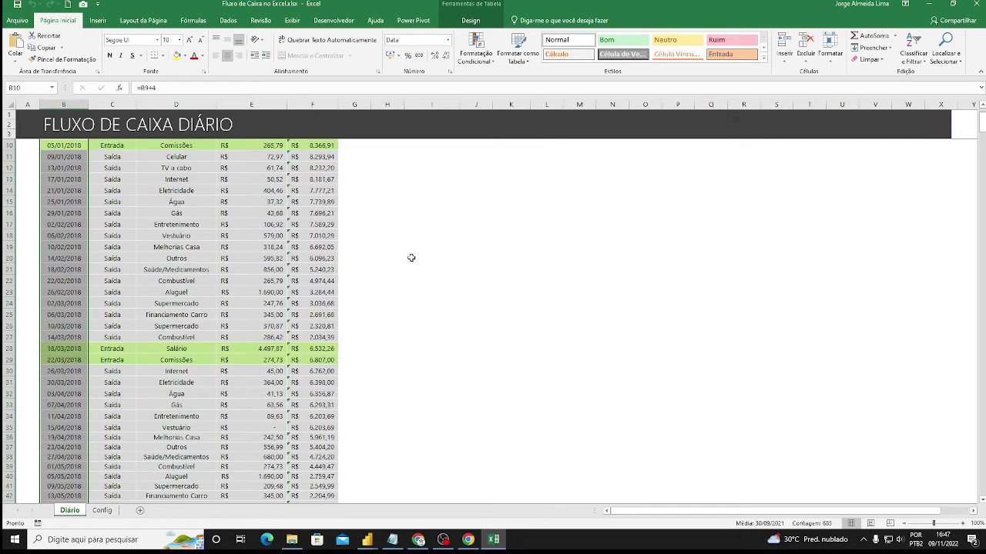
{"action": "scroll", "coordinate": [411, 257], "scroll_direction": "up", "scroll_amount": 2}
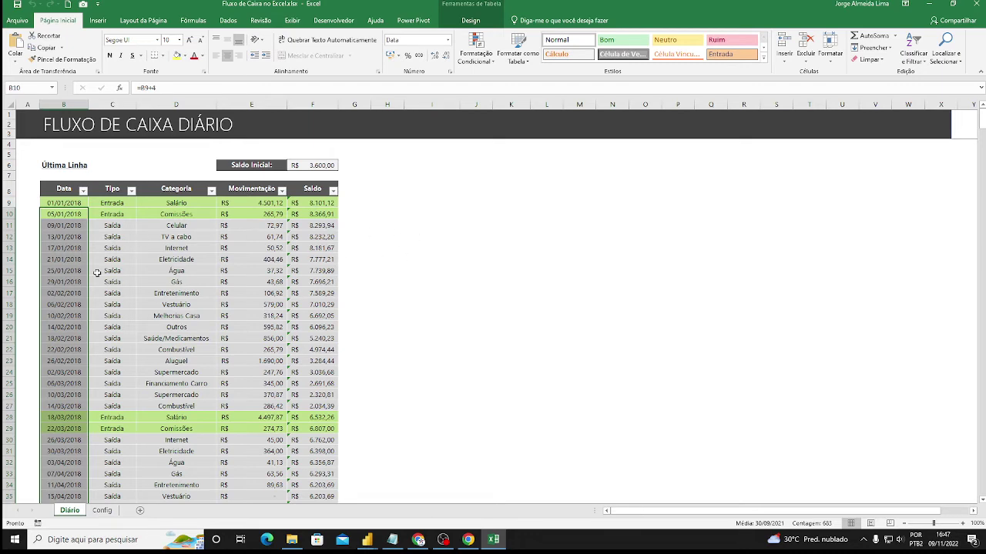
{"action": "mouse_move", "coordinate": [372, 543]}
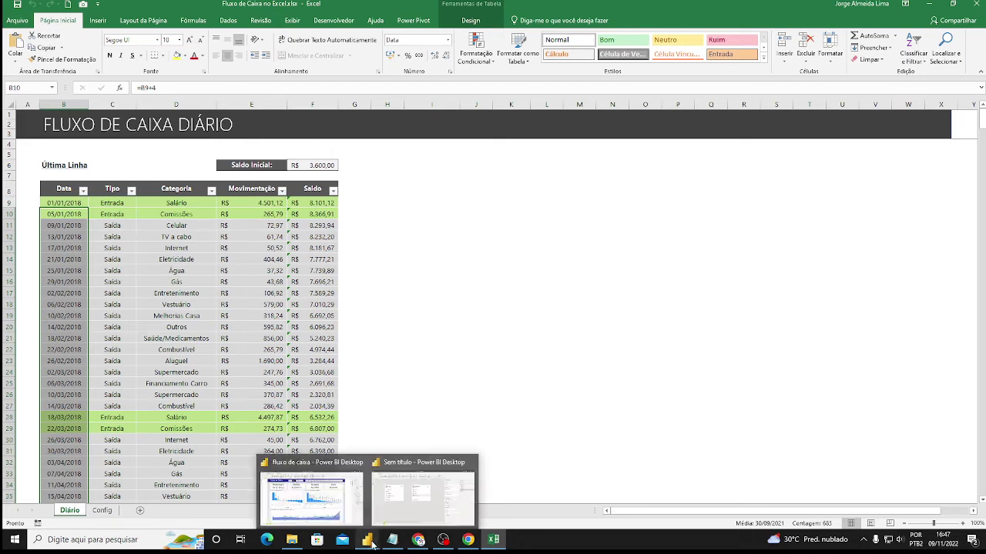
{"action": "left_click", "coordinate": [71, 202]}
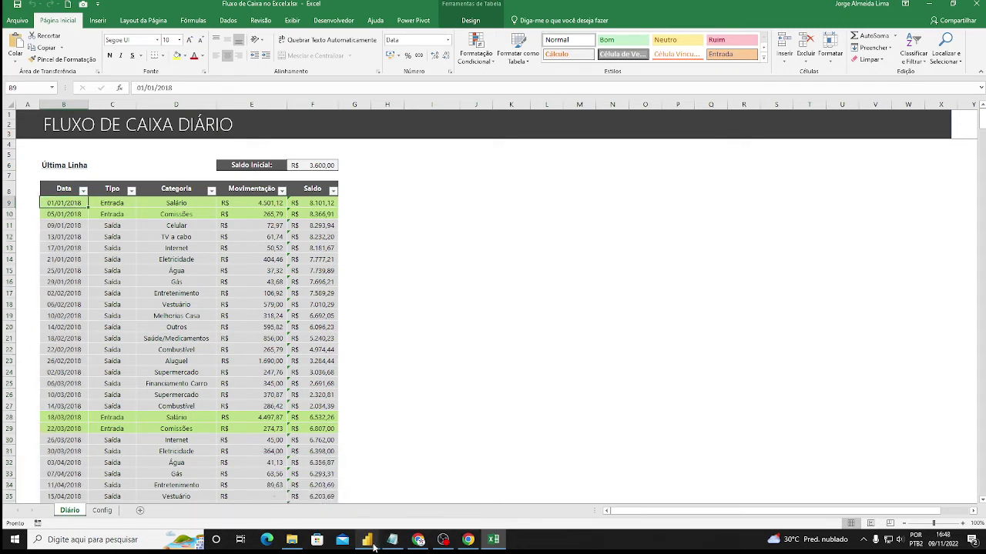
Switch to the untitled Power BI report and create a relationship from the Data field of Vendas to the Data field of Calendario.
{"action": "mouse_move", "coordinate": [373, 536]}
{"action": "left_click", "coordinate": [390, 514]}
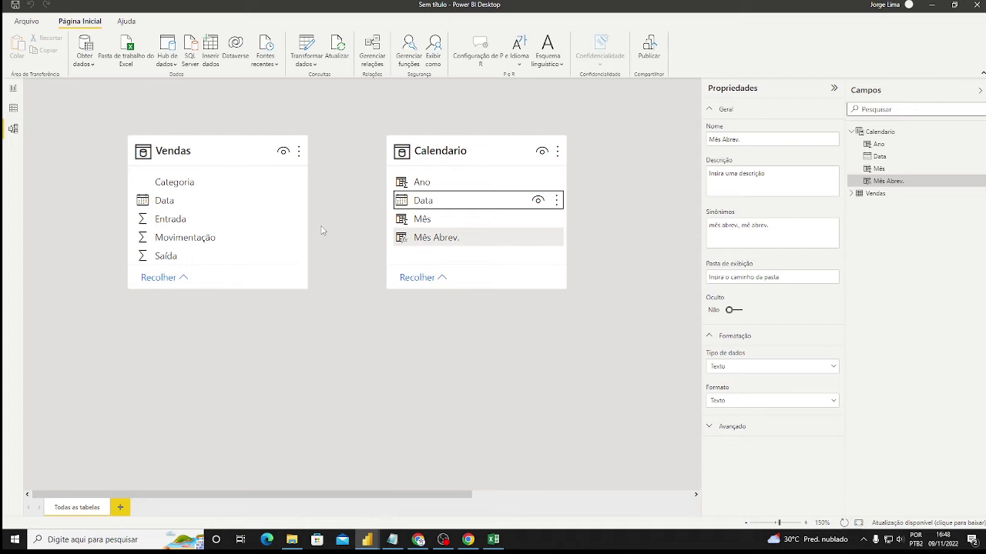
{"action": "left_click", "coordinate": [231, 201]}
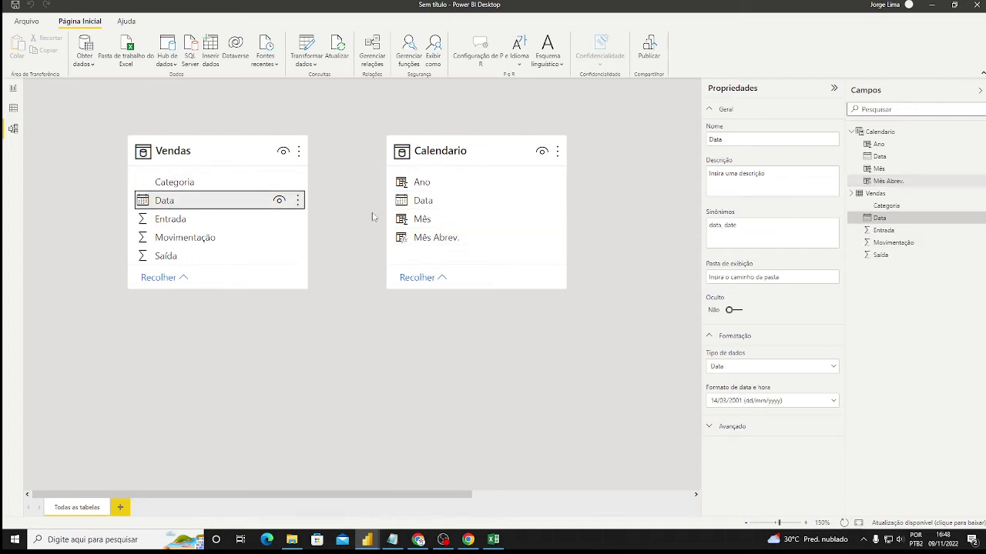
{"action": "left_click_drag", "start_coordinate": [235, 208], "coordinate": [432, 206]}
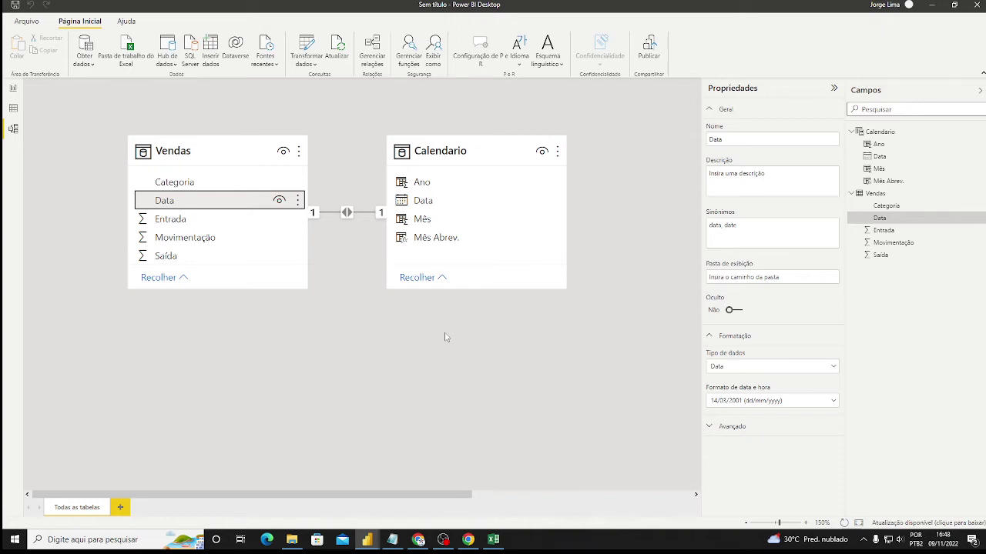
Review the date sequence of the Diário sheet in Excel once more and return to the untitled Power BI model.
{"action": "left_click", "coordinate": [495, 539]}
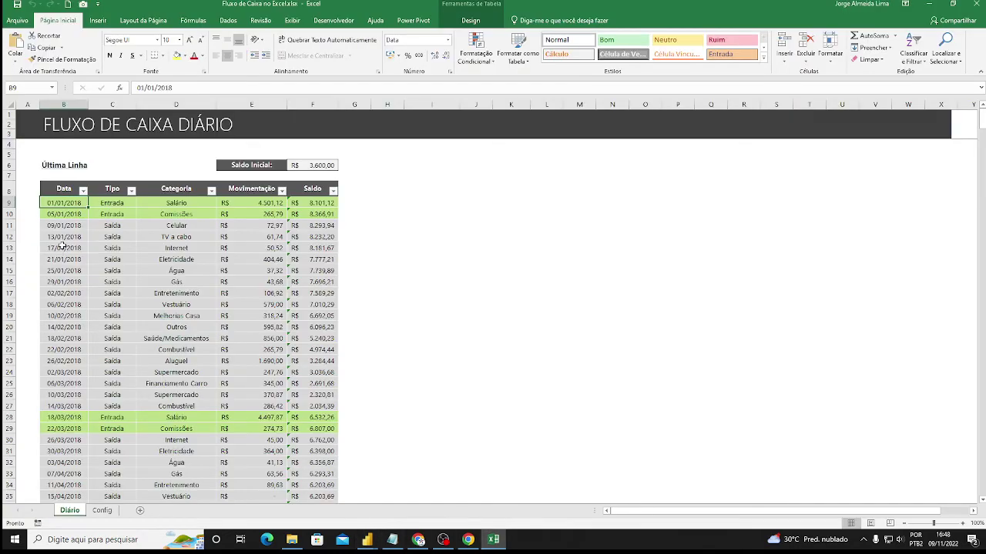
{"action": "scroll", "coordinate": [67, 319], "scroll_direction": "down", "scroll_amount": 4}
{"action": "scroll", "coordinate": [68, 322], "scroll_direction": "down", "scroll_amount": 2}
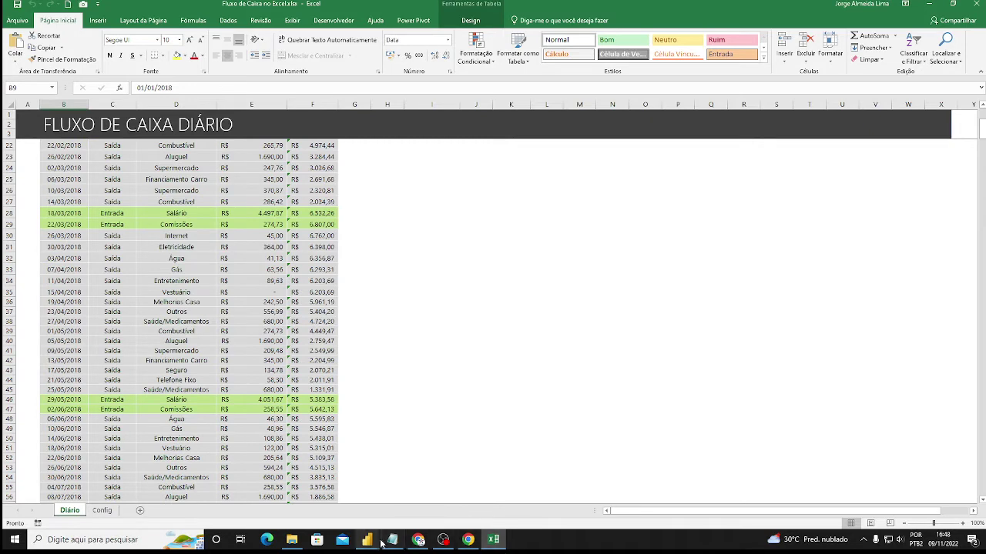
{"action": "mouse_move", "coordinate": [368, 540]}
{"action": "left_click", "coordinate": [421, 510]}
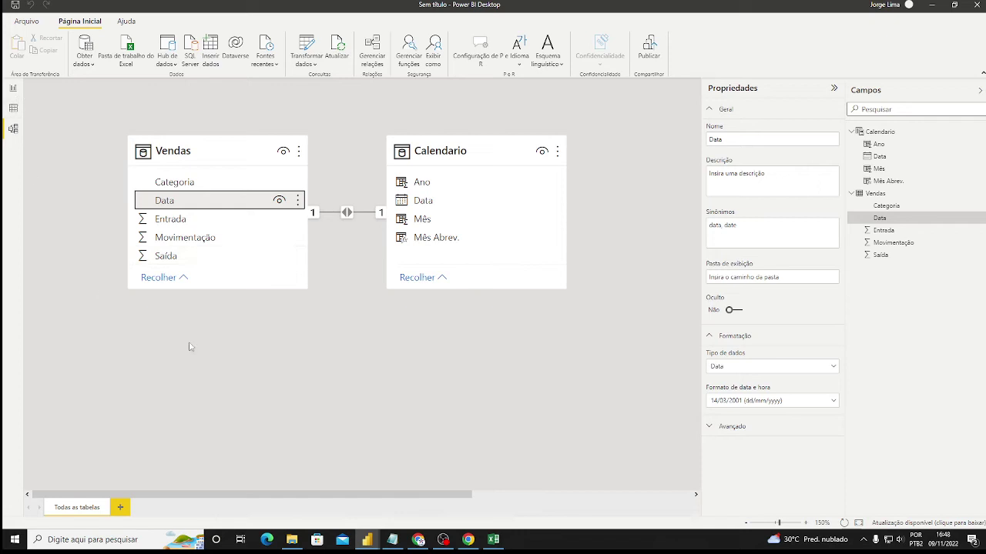
View the rows of the Vendas table, and bring up the finished fluxo de caixa report for reference.
{"action": "left_click", "coordinate": [13, 87]}
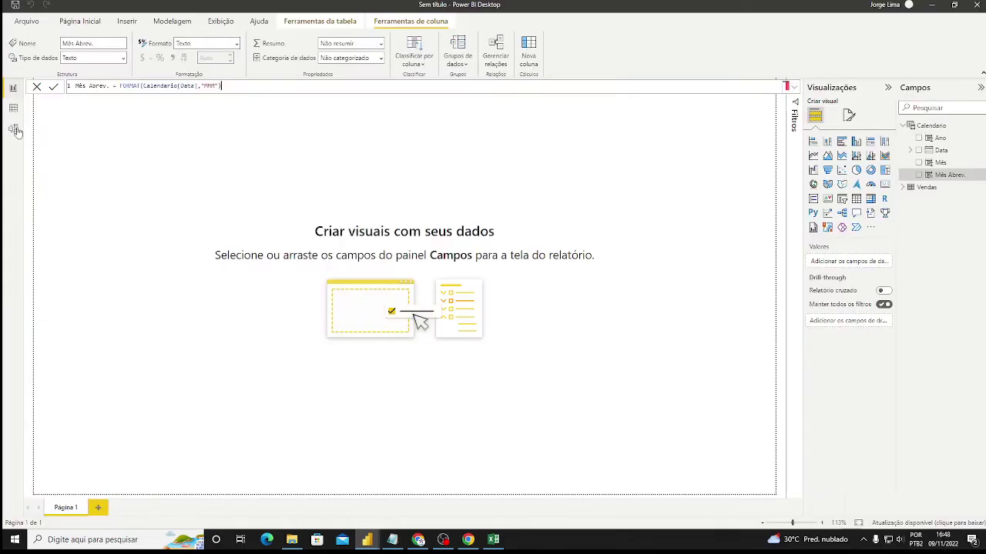
{"action": "left_click", "coordinate": [13, 108]}
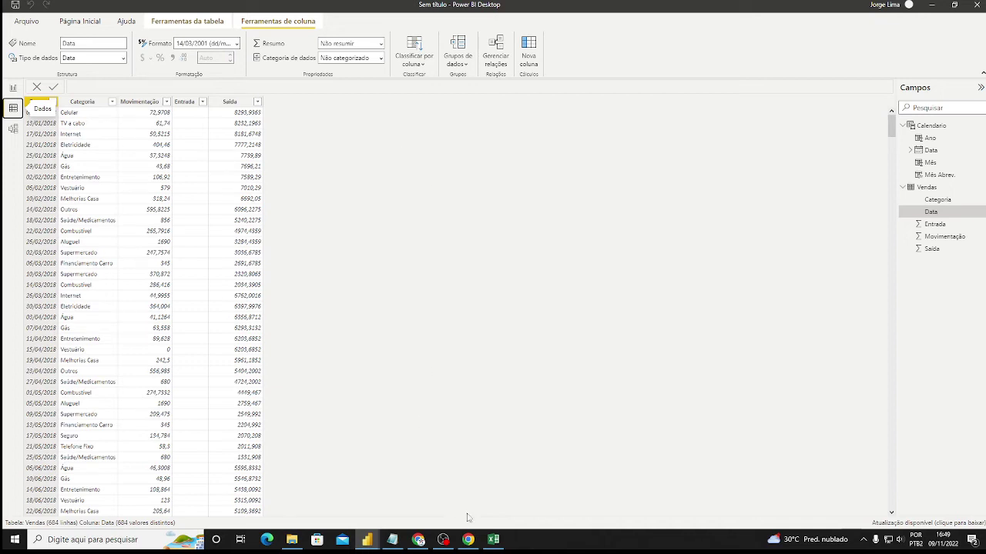
{"action": "left_click", "coordinate": [391, 544]}
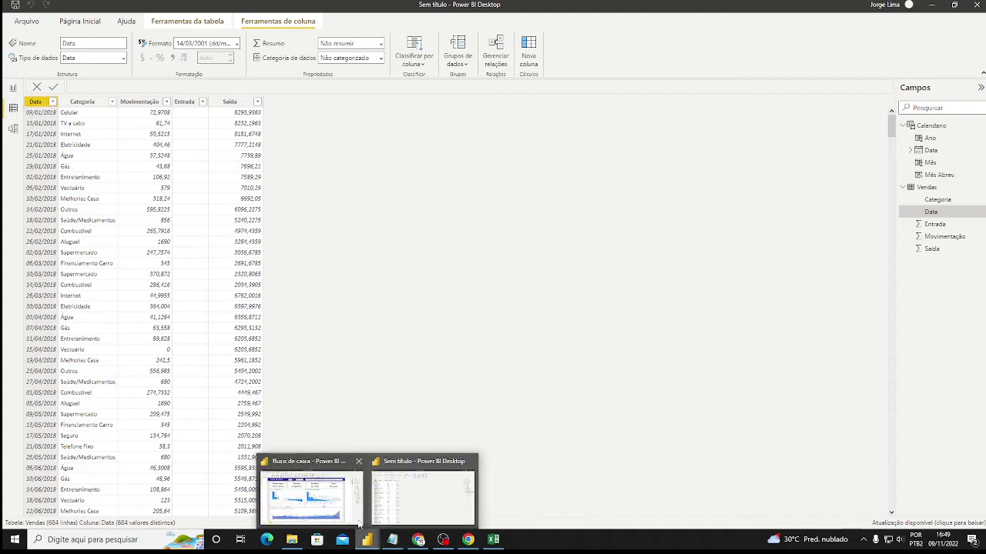
{"action": "left_click", "coordinate": [312, 485]}
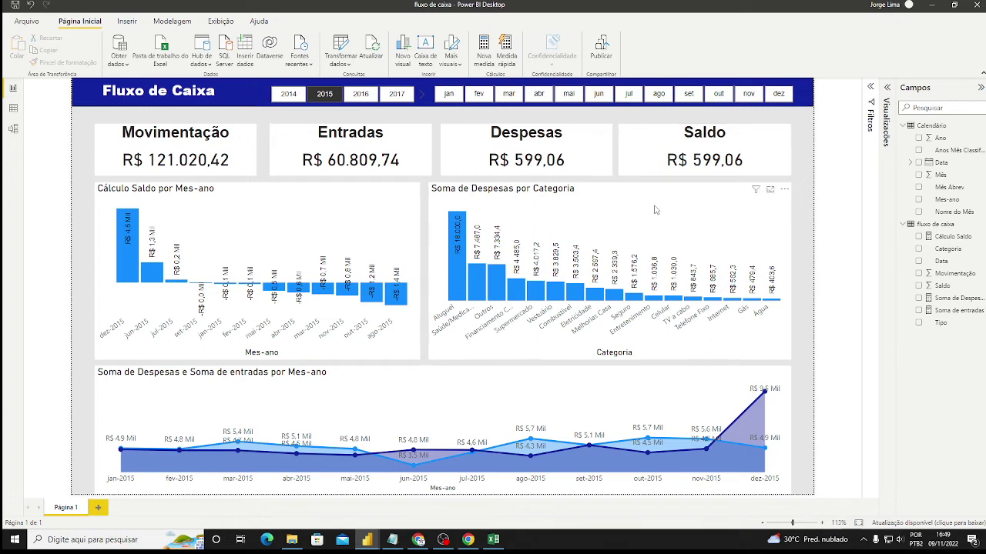
Start a blank note in Notepad, discarding the unsaved changes to fluxo de caixa-notas.txt.
{"action": "left_click", "coordinate": [394, 541]}
{"action": "left_click", "coordinate": [138, 136]}
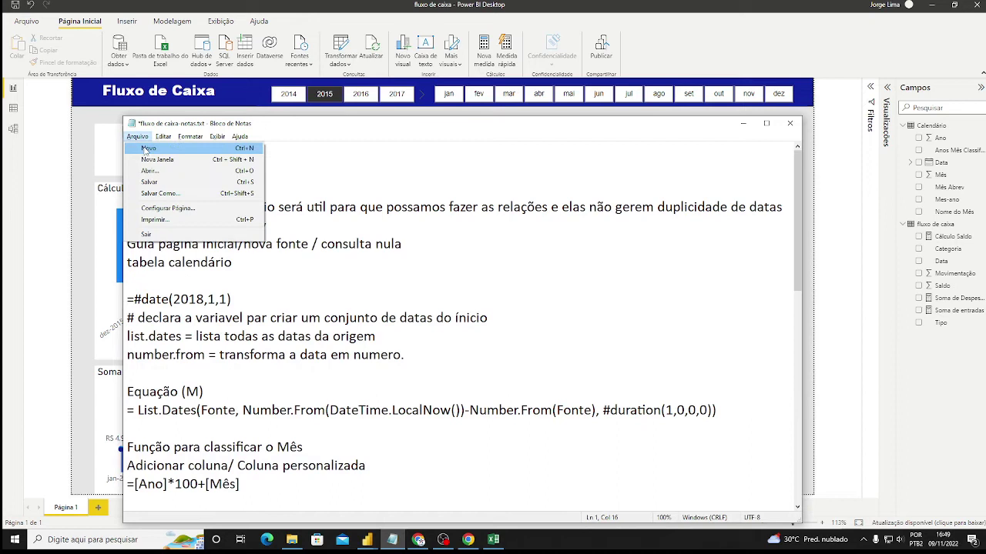
{"action": "left_click", "coordinate": [146, 148]}
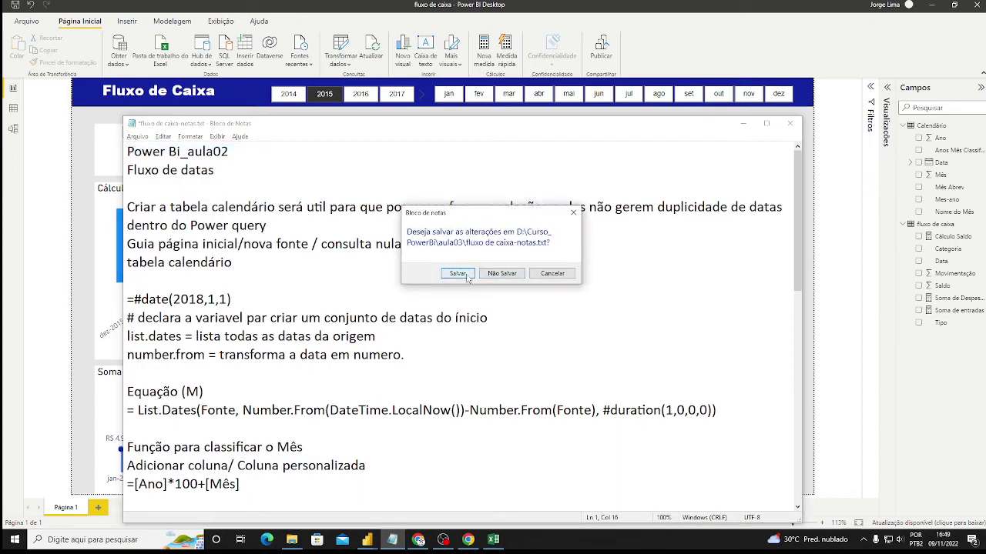
{"action": "left_click", "coordinate": [500, 276]}
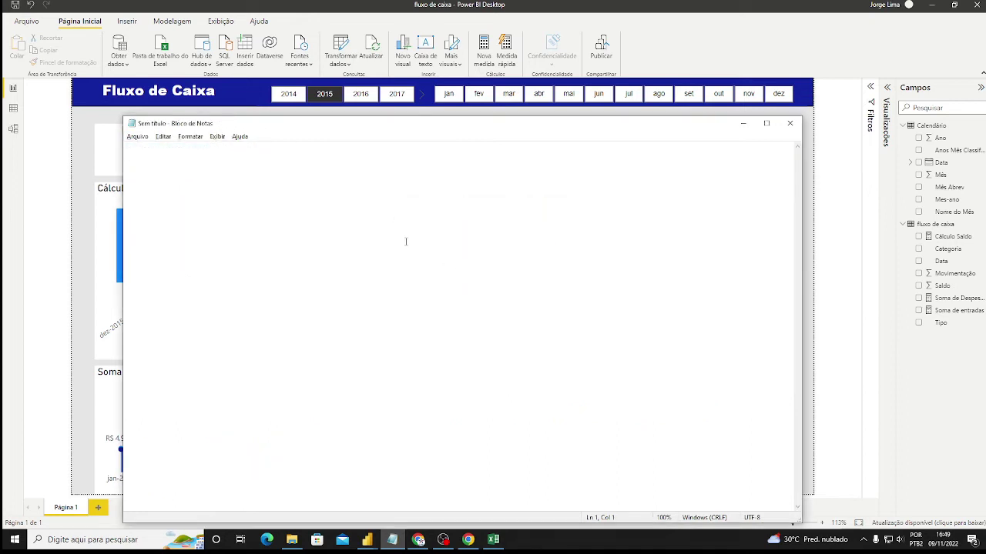
Enlarge the font used to display text in the blank note.
{"action": "left_click", "coordinate": [190, 136]}
{"action": "left_click", "coordinate": [202, 158]}
{"action": "left_click", "coordinate": [358, 279]}
{"action": "left_click", "coordinate": [327, 424]}
Write the note text "Medida é a maneira como fazemos as funções no BI".
{"action": "type", "text": "Méi"}
{"action": "key", "text": "BackSpace"}
{"action": "key", "text": "BackSpace"}
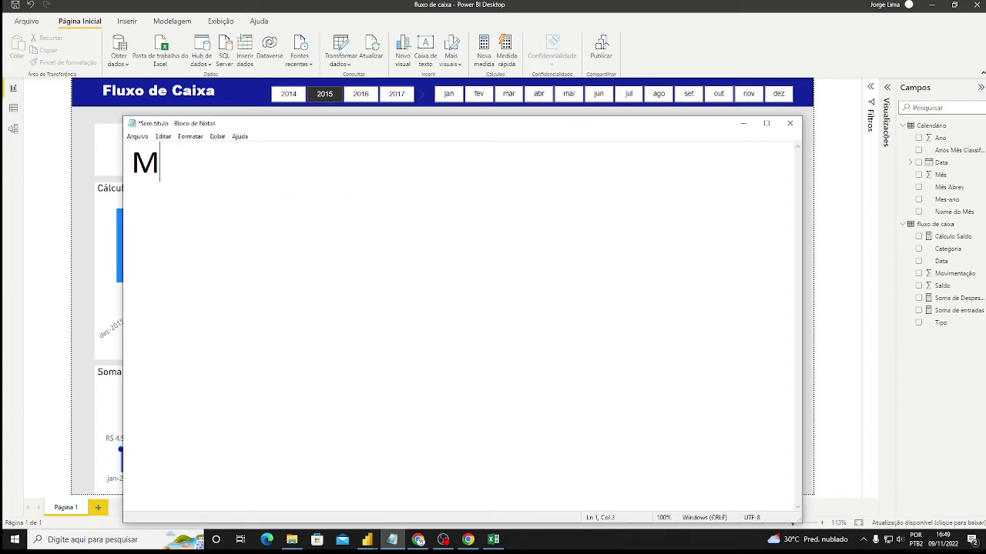
{"action": "type", "text": "edida é "}
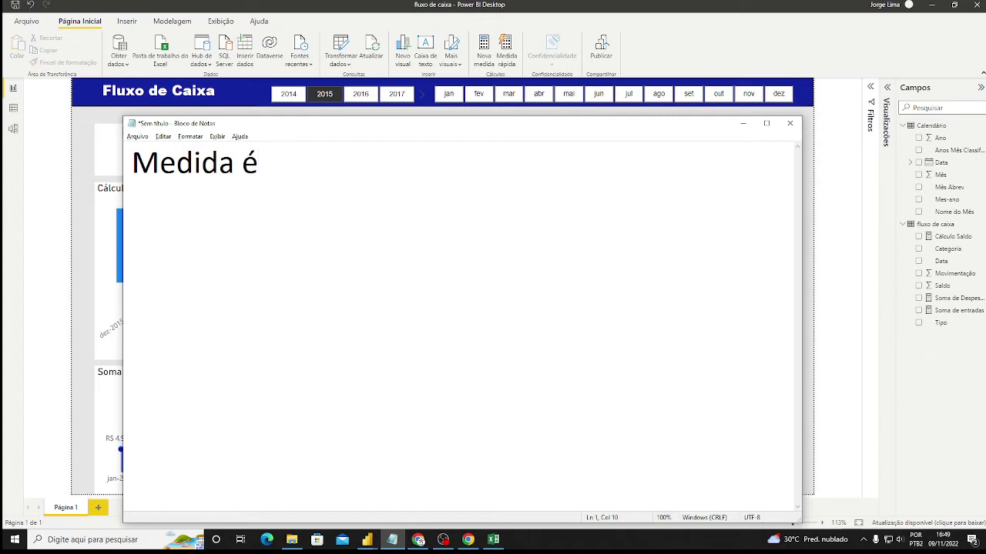
{"action": "type", "text": "a maneira "}
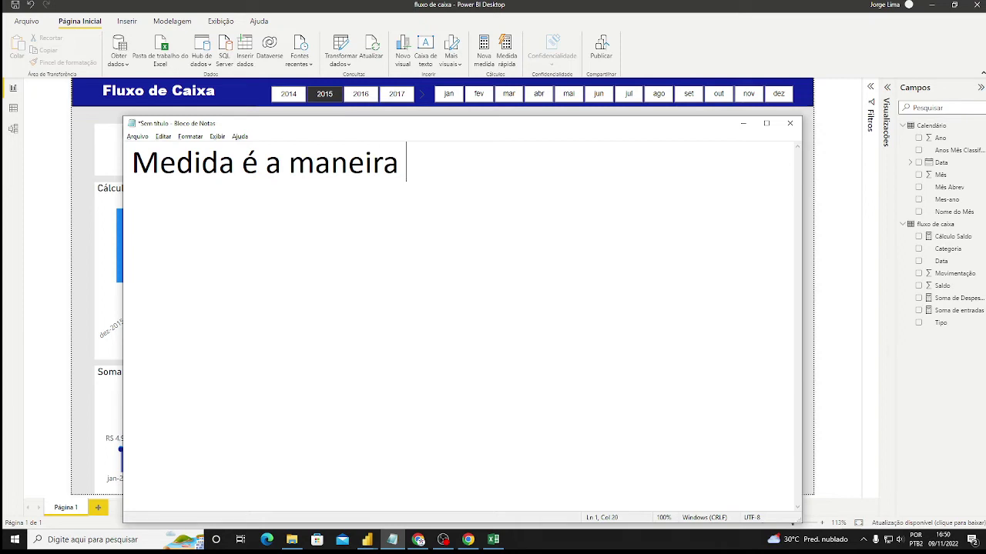
{"action": "type", "text": "como fa"}
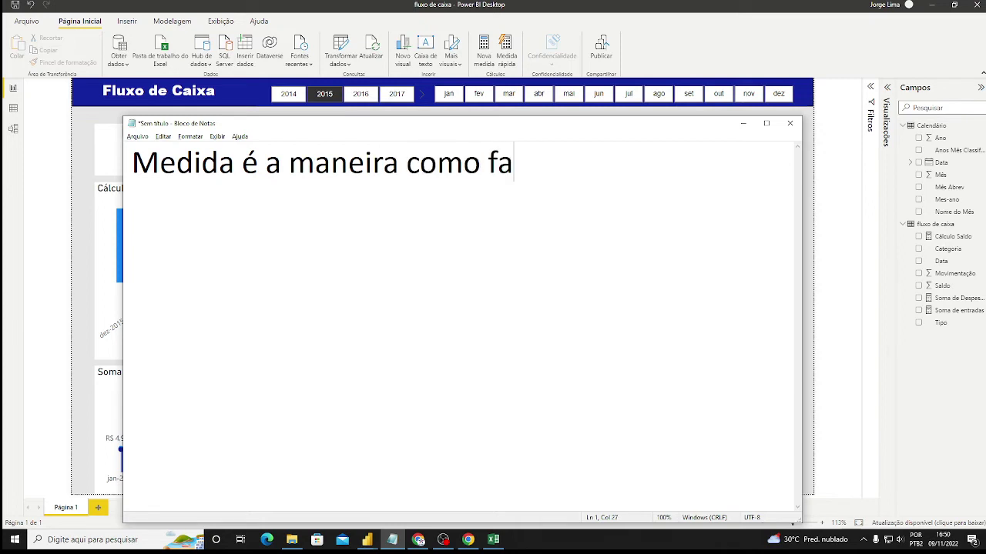
{"action": "type", "text": "zemos as funções "}
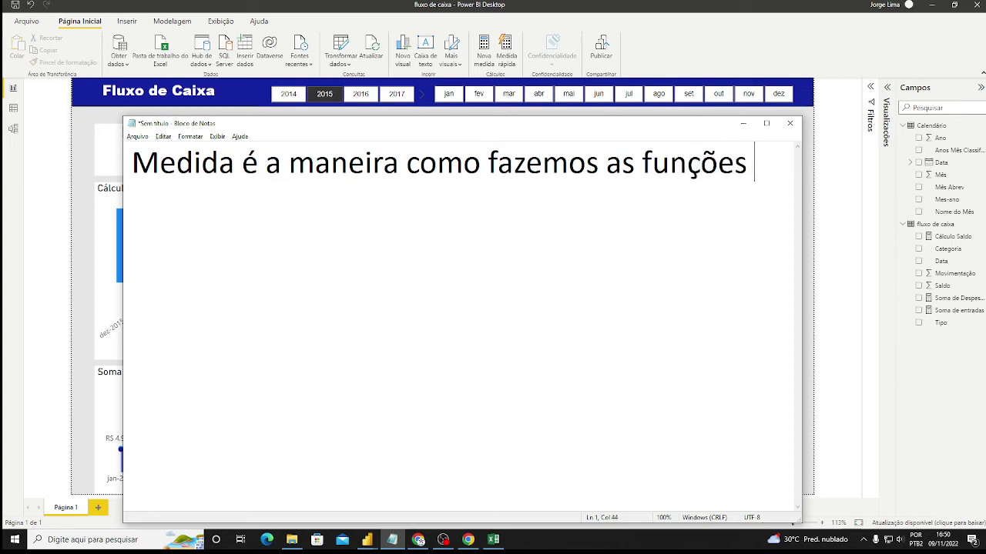
{"action": "type", "text": "no BI"}
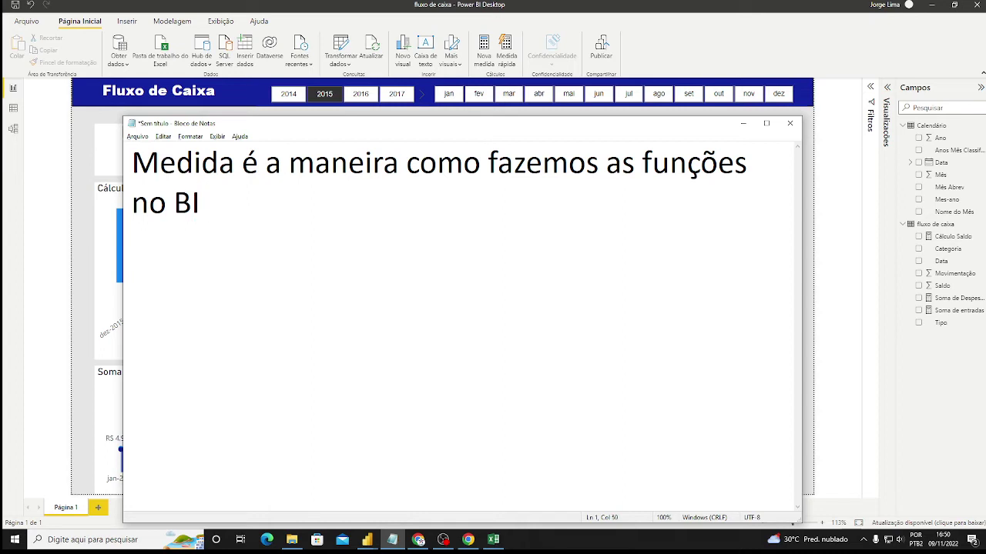
Extend the note with "pode ser utilizada a linguagem DAX ou M (power Query)" and put the note out of view.
{"action": "type", "text": " pode ser "}
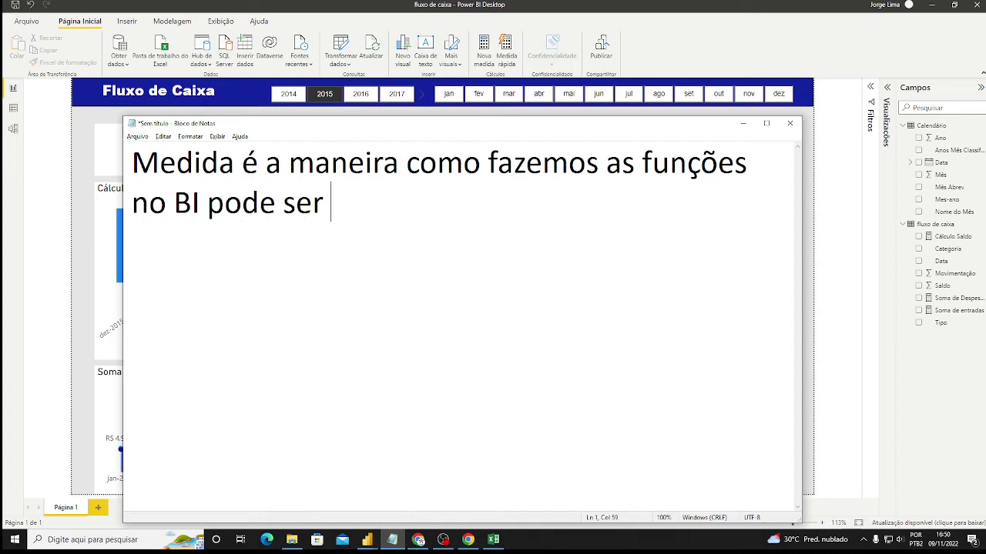
{"action": "type", "text": "utilizada a "}
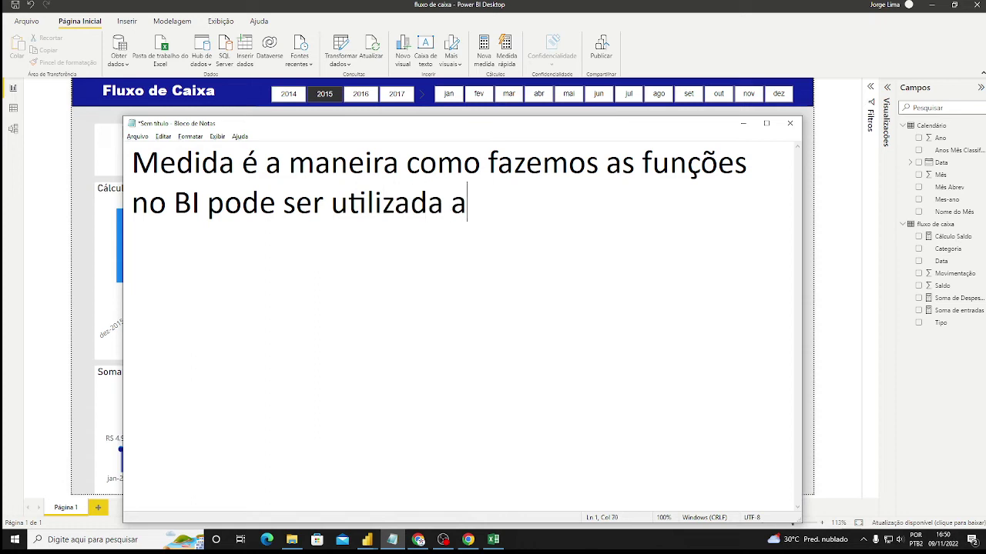
{"action": "type", "text": "lingua"}
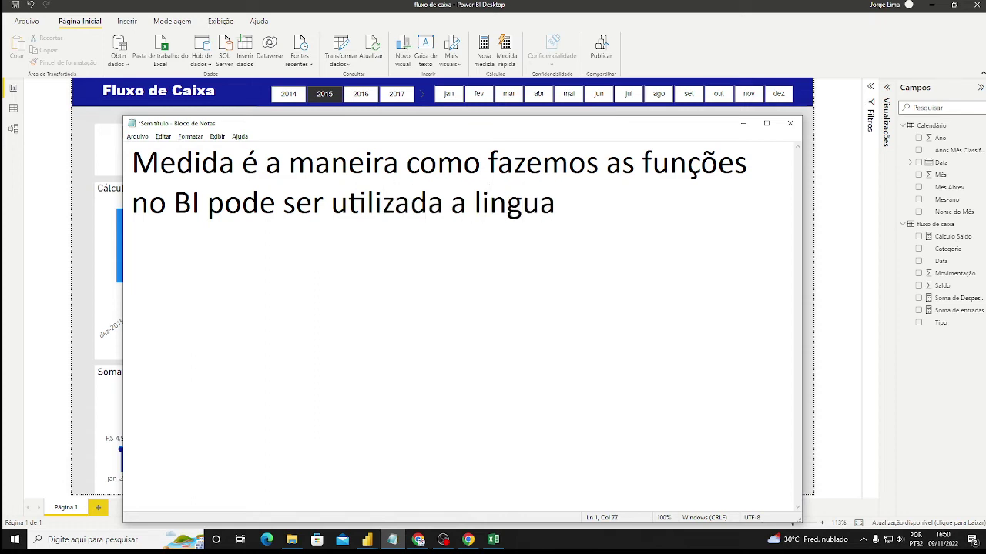
{"action": "type", "text": "gem DA"}
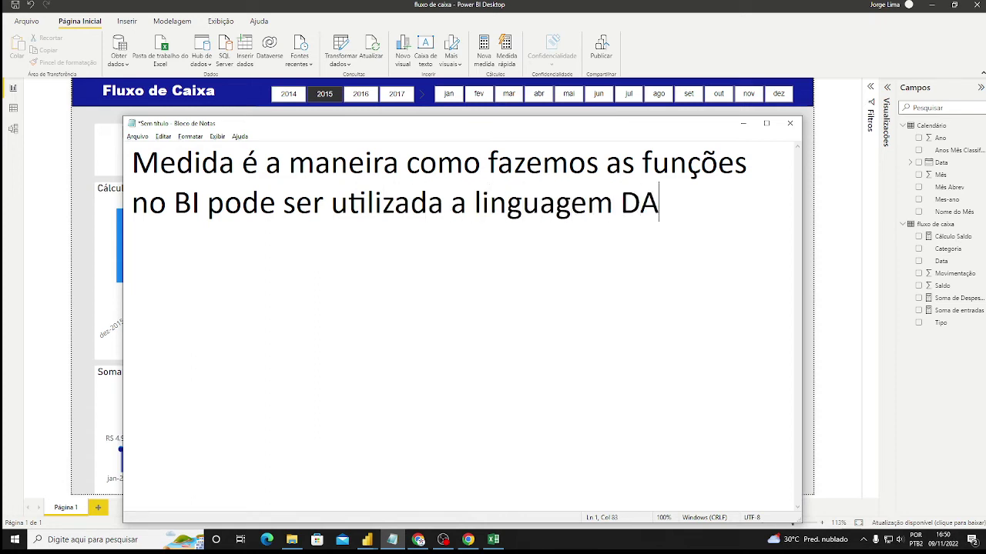
{"action": "type", "text": "X ou M"}
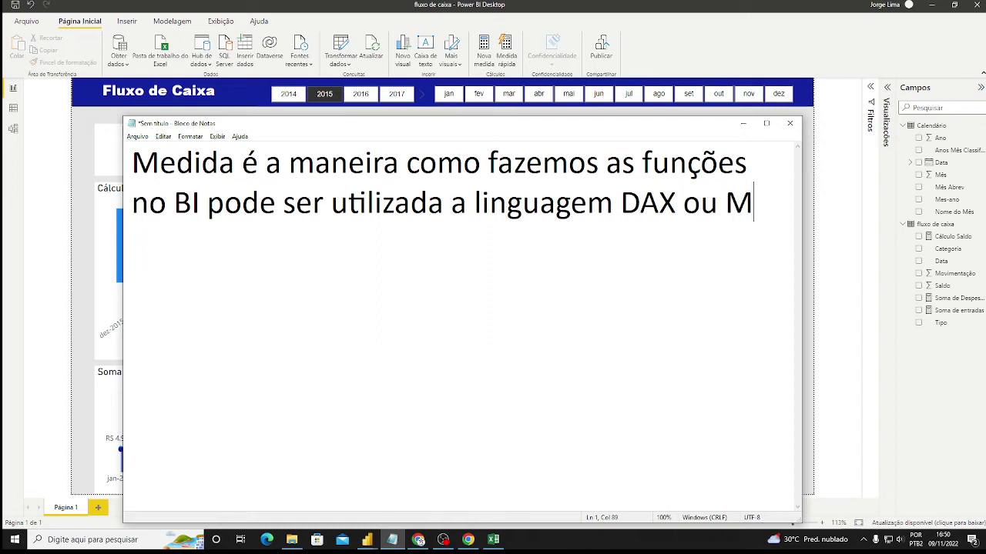
{"action": "type", "text": "(po"}
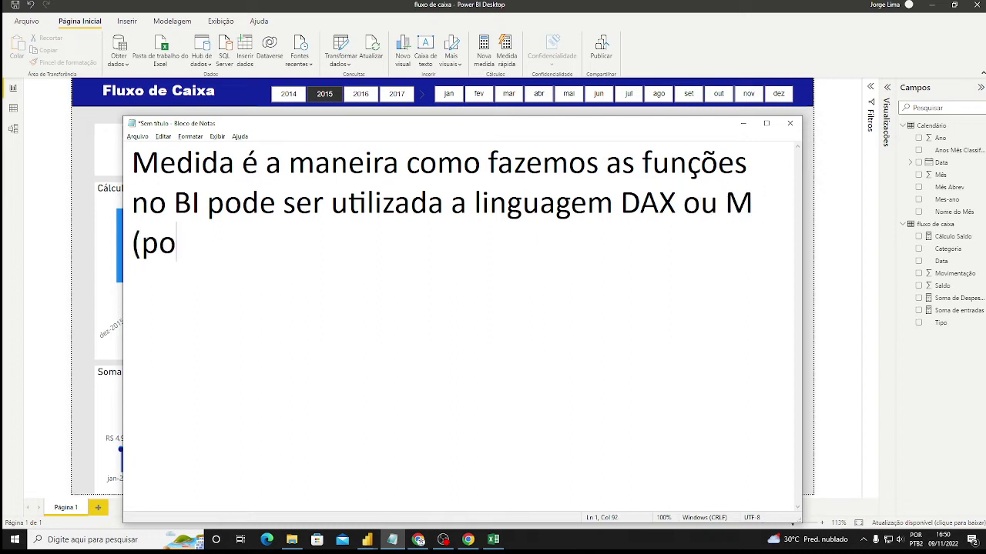
{"action": "type", "text": "wer Q"}
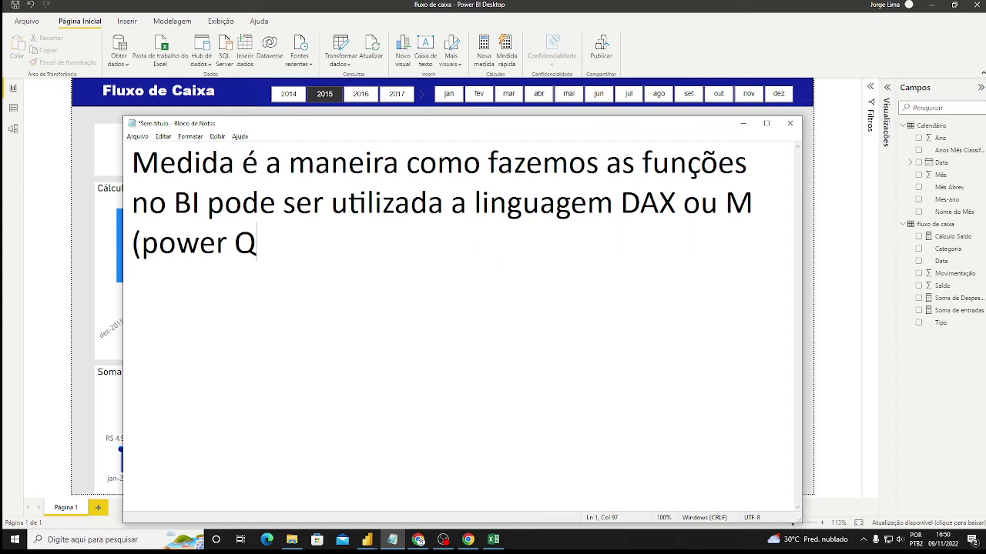
{"action": "type", "text": "uery)"}
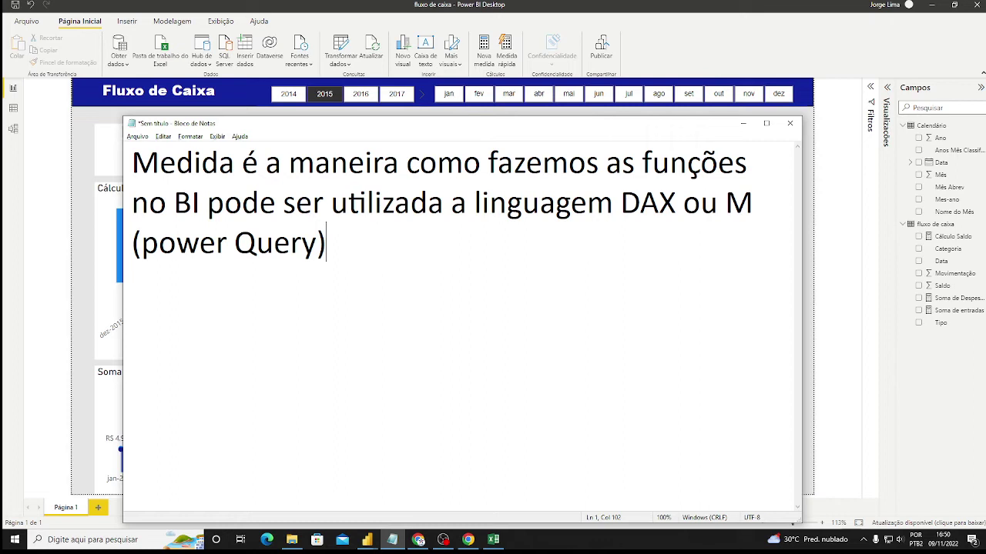
{"action": "left_click", "coordinate": [742, 123]}
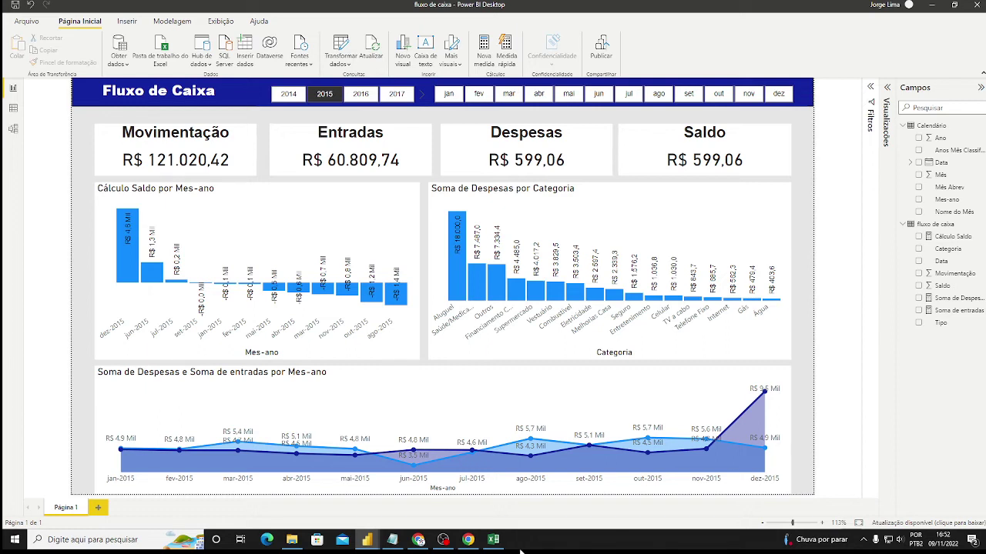
Review the daily cash flow table from its first rows in the Fluxo de Caixa no Excel workbook.
{"action": "left_click", "coordinate": [494, 540]}
{"action": "scroll", "coordinate": [398, 275], "scroll_direction": "up", "scroll_amount": 7}
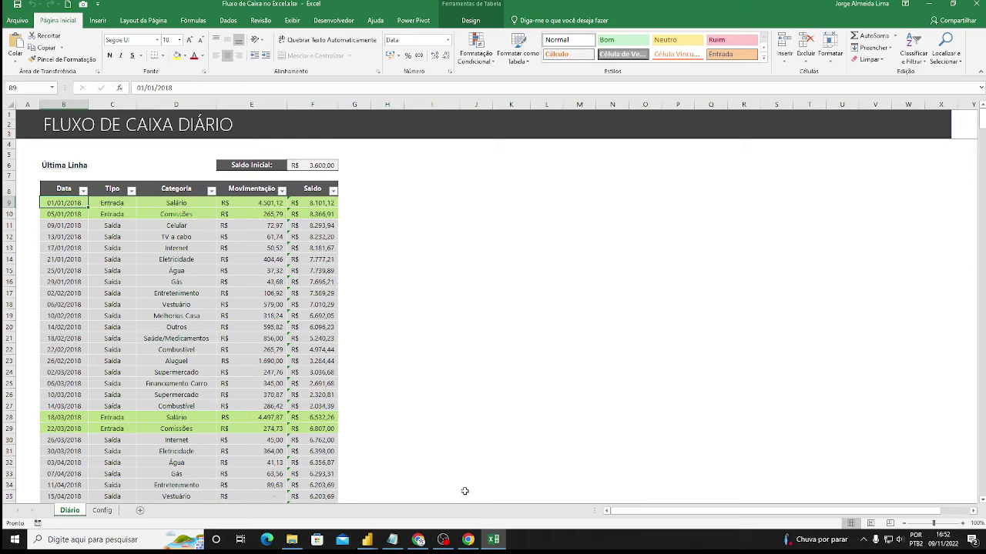
{"action": "left_click", "coordinate": [493, 540]}
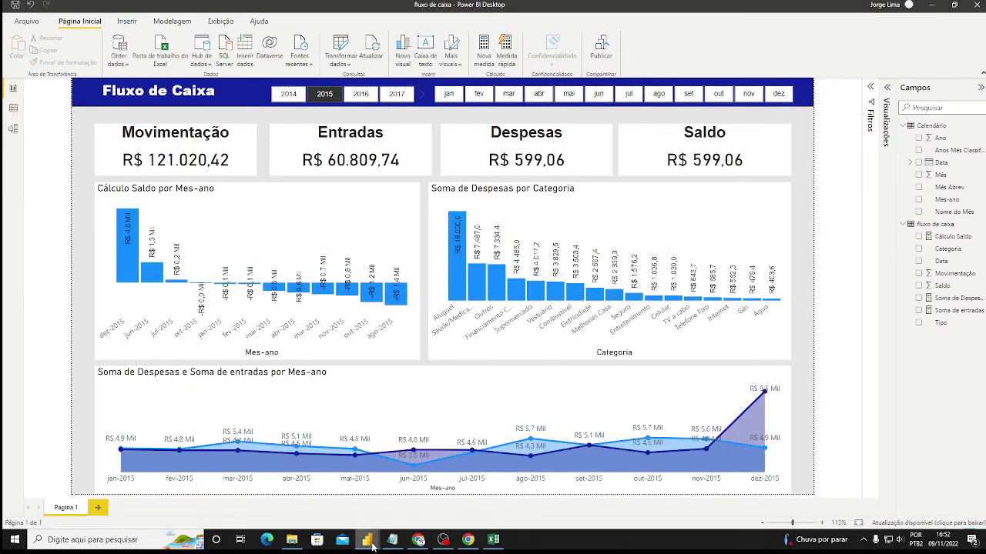
Switch to the untitled Power BI file, show its blank report page, and collapse the Calendario table's fields.
{"action": "mouse_move", "coordinate": [367, 539]}
{"action": "left_click", "coordinate": [427, 493]}
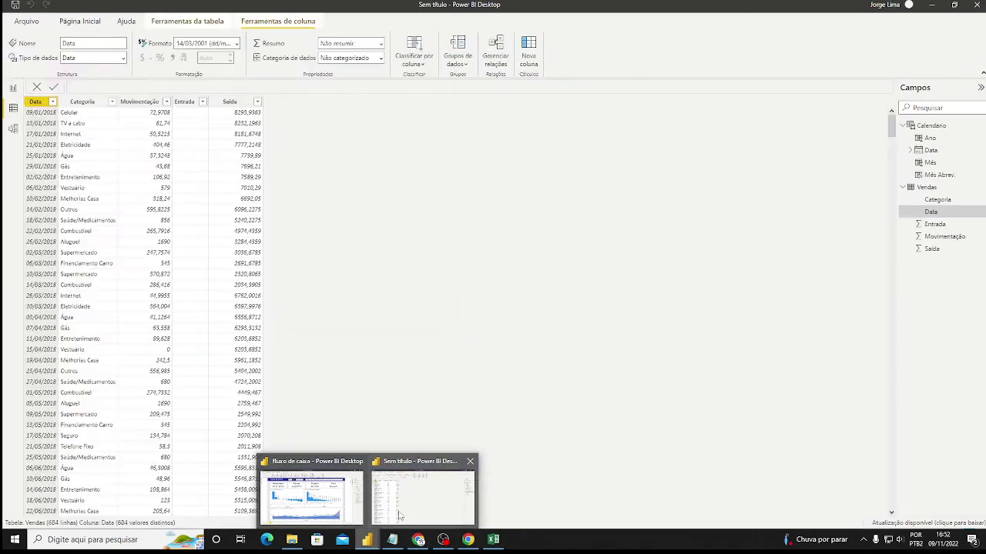
{"action": "left_click", "coordinate": [12, 87]}
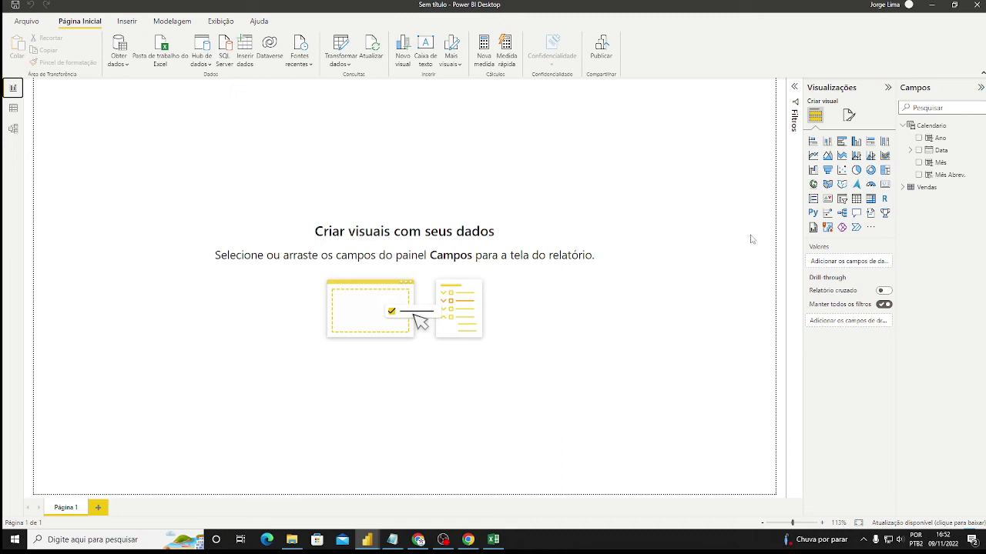
{"action": "left_click", "coordinate": [904, 127]}
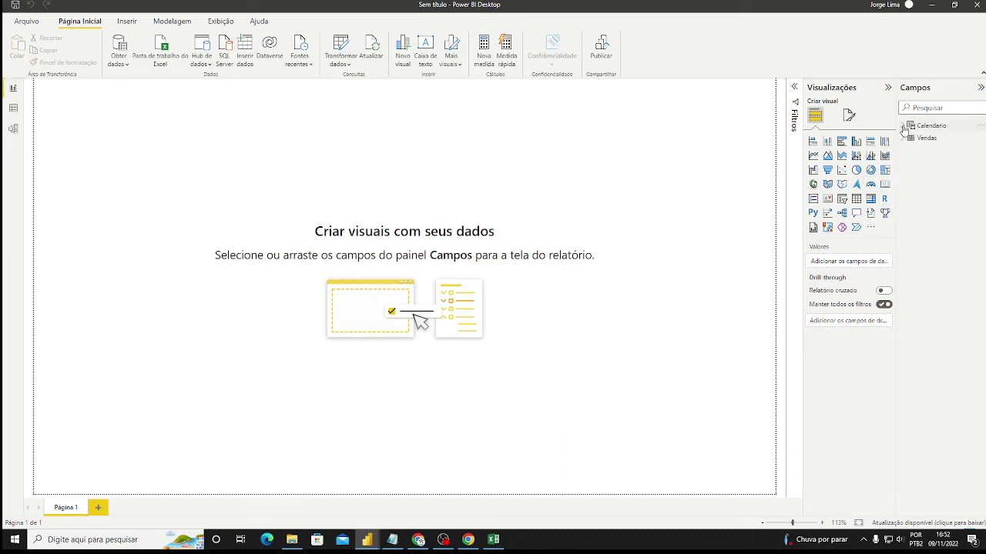
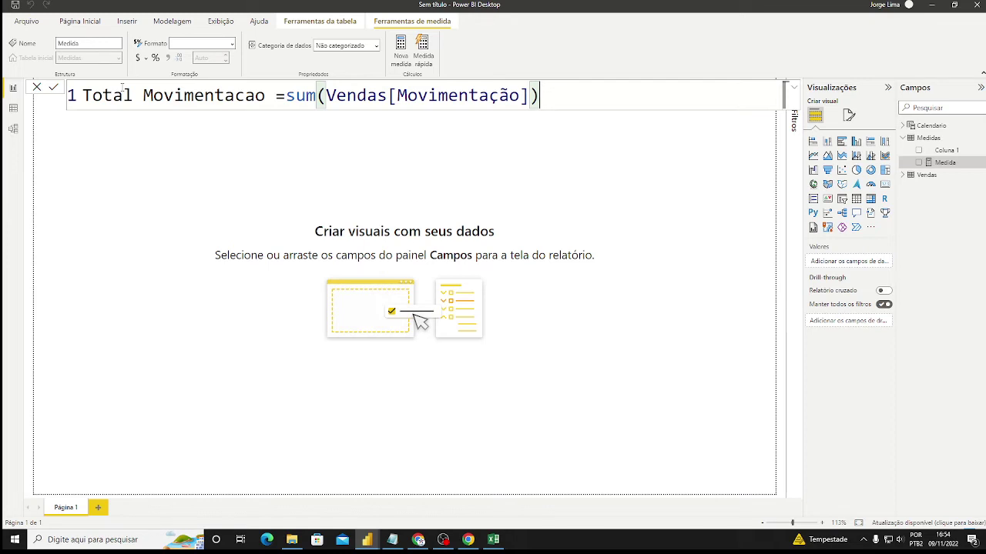
Commit the measure Total Movimentacao = sum(Vendas[Movimentação]) in the Medidas table and close its formula.
{"action": "key", "text": "Return"}
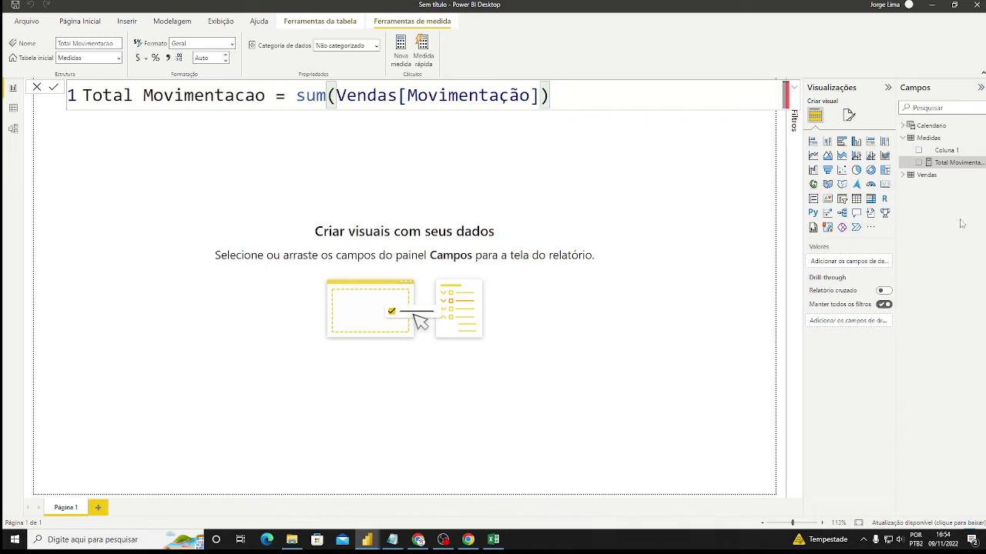
{"action": "left_click", "coordinate": [37, 87]}
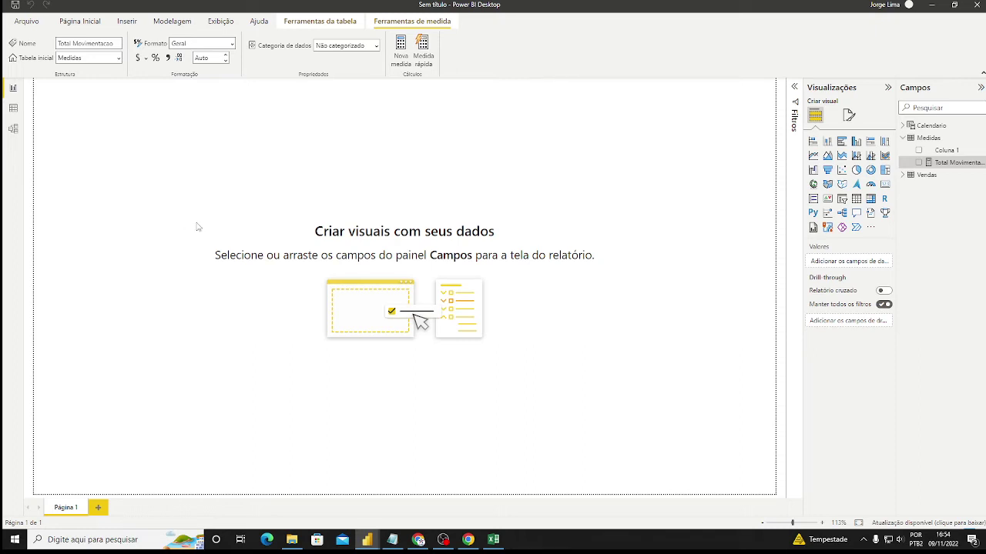
Add a card visual showing the Total Movimentacao measure, reduce its height, and move it away from the page corner.
{"action": "left_click", "coordinate": [886, 185]}
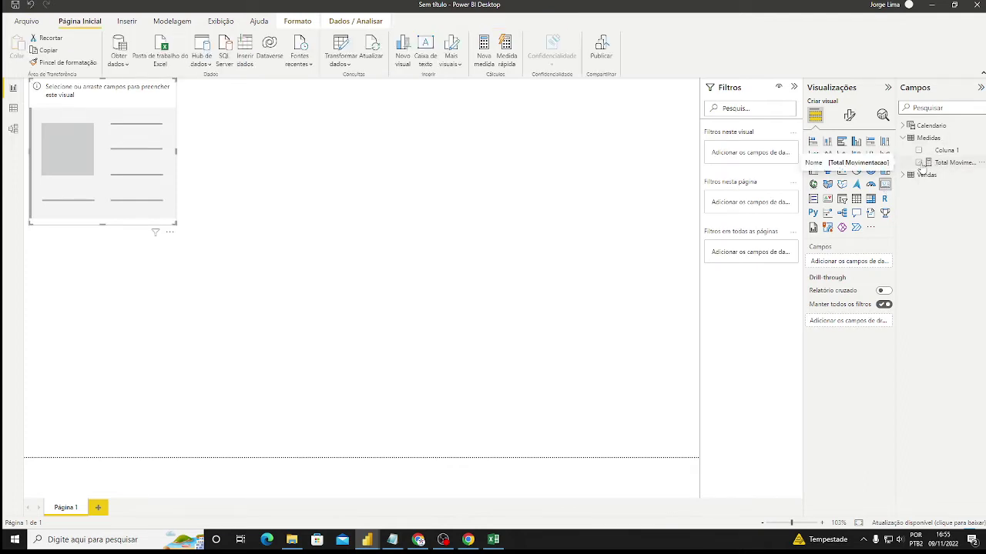
{"action": "left_click", "coordinate": [917, 163]}
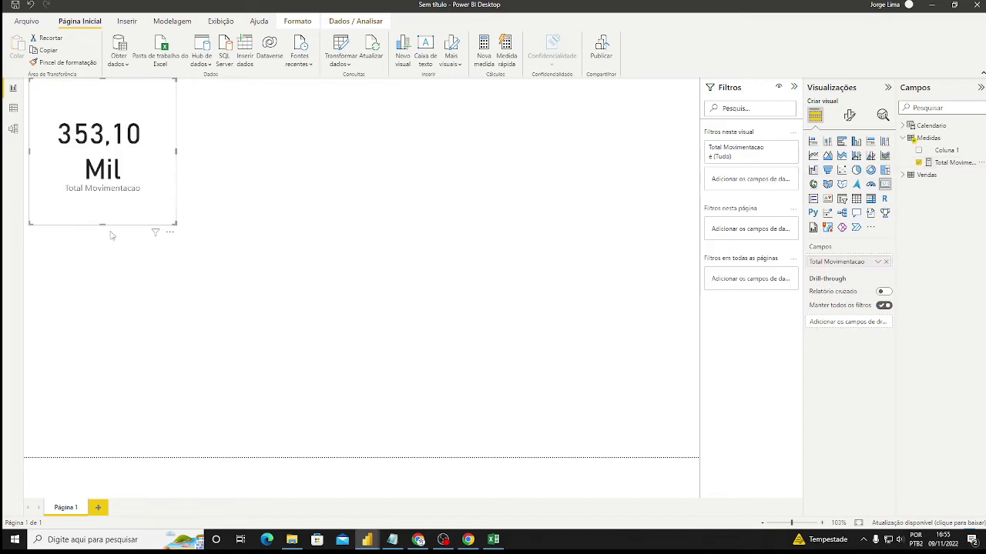
{"action": "left_click_drag", "start_coordinate": [102, 225], "coordinate": [209, 260]}
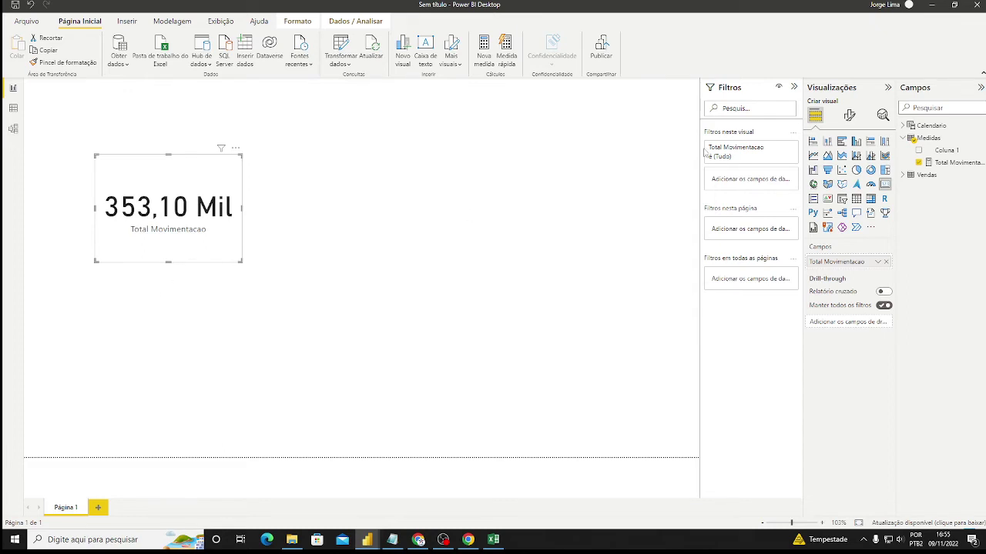
Turn off the card's category label and set its callout value colour to dark blue.
{"action": "left_click", "coordinate": [853, 117]}
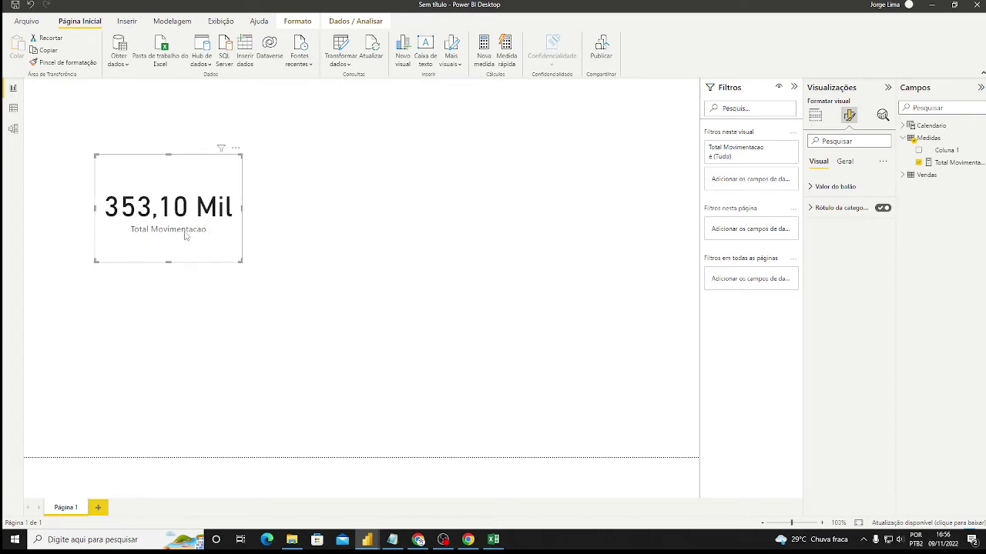
{"action": "left_click", "coordinate": [882, 208]}
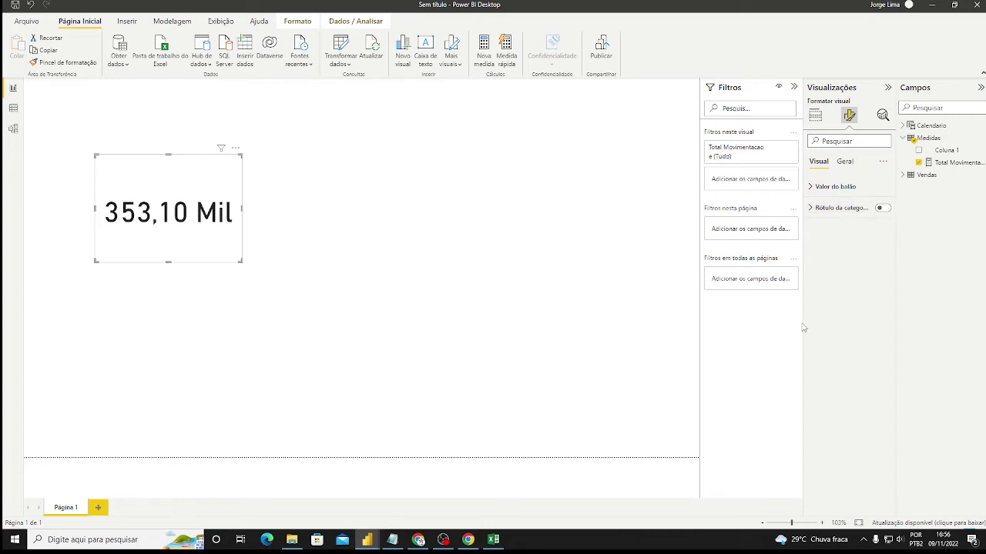
{"action": "left_click", "coordinate": [812, 187]}
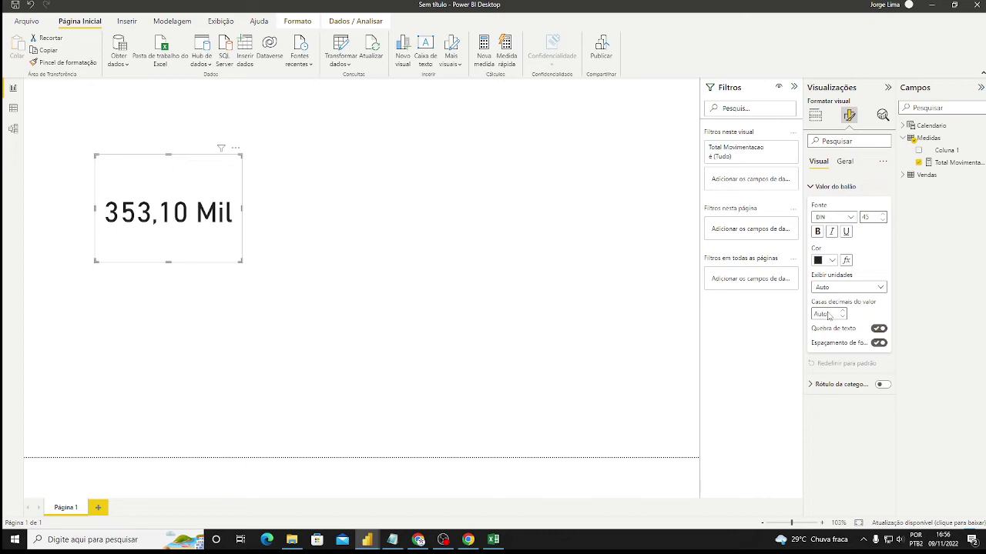
{"action": "left_click", "coordinate": [833, 262]}
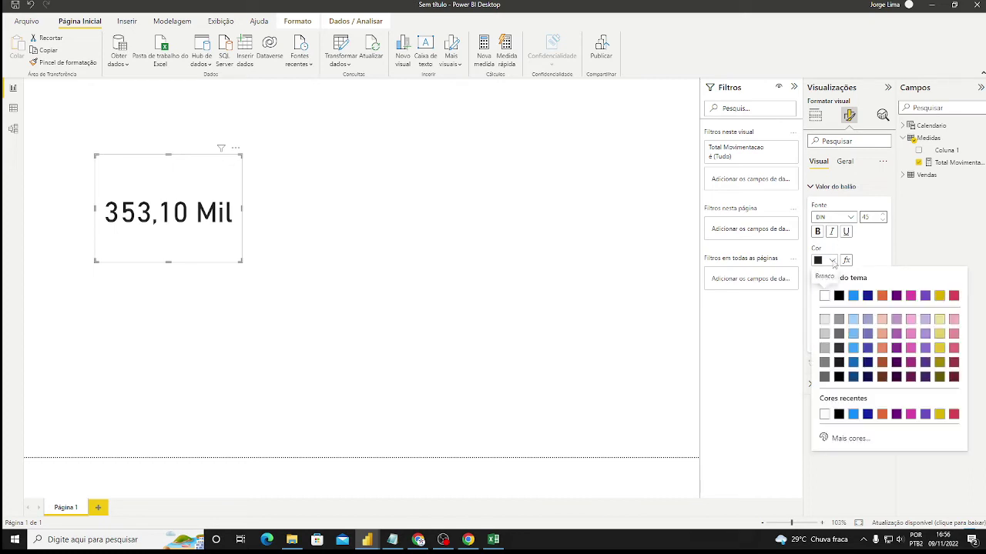
{"action": "left_click", "coordinate": [867, 415]}
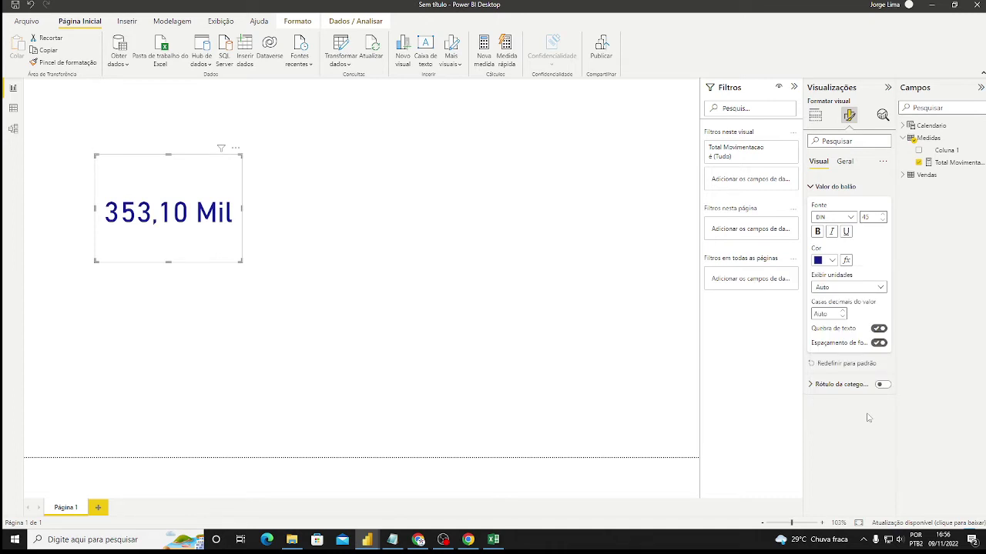
Try Segoe UI Bold for the card's callout value, and set its font to Segoe UI Light.
{"action": "left_click", "coordinate": [851, 218]}
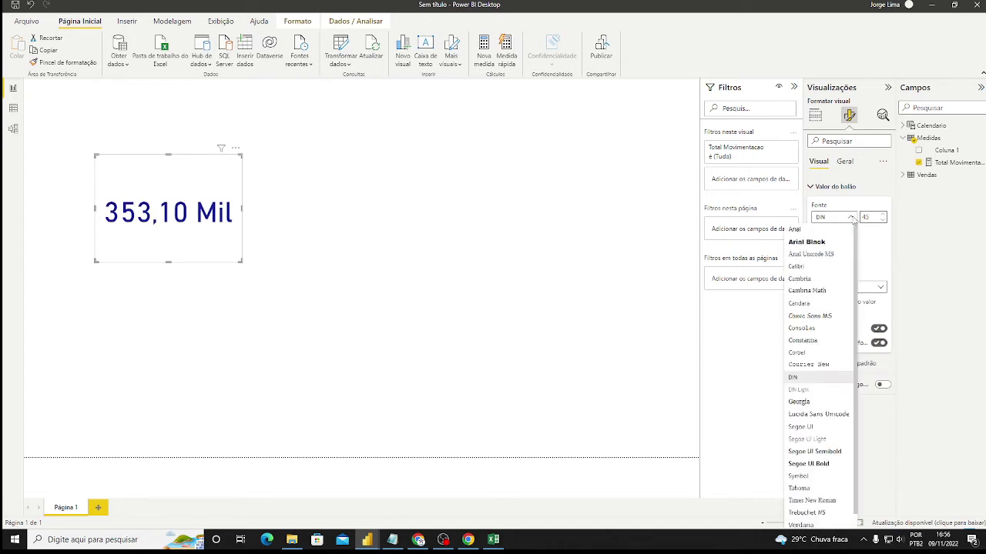
{"action": "left_click", "coordinate": [827, 465]}
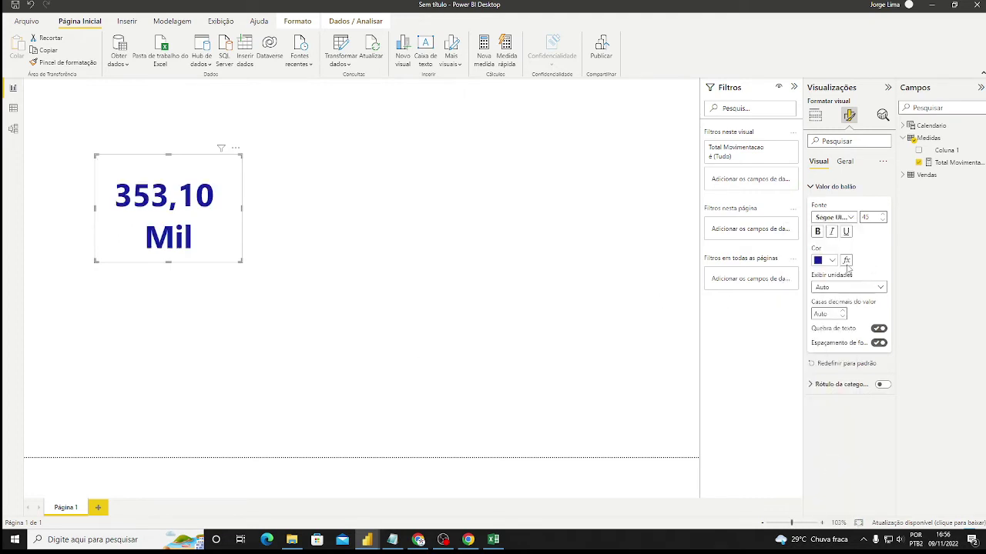
{"action": "left_click", "coordinate": [851, 218]}
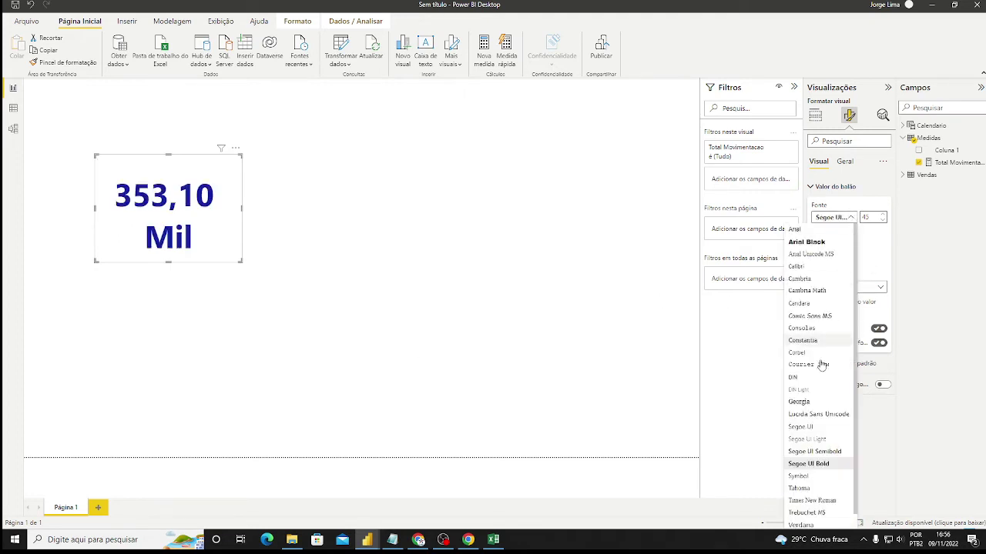
{"action": "left_click", "coordinate": [812, 439]}
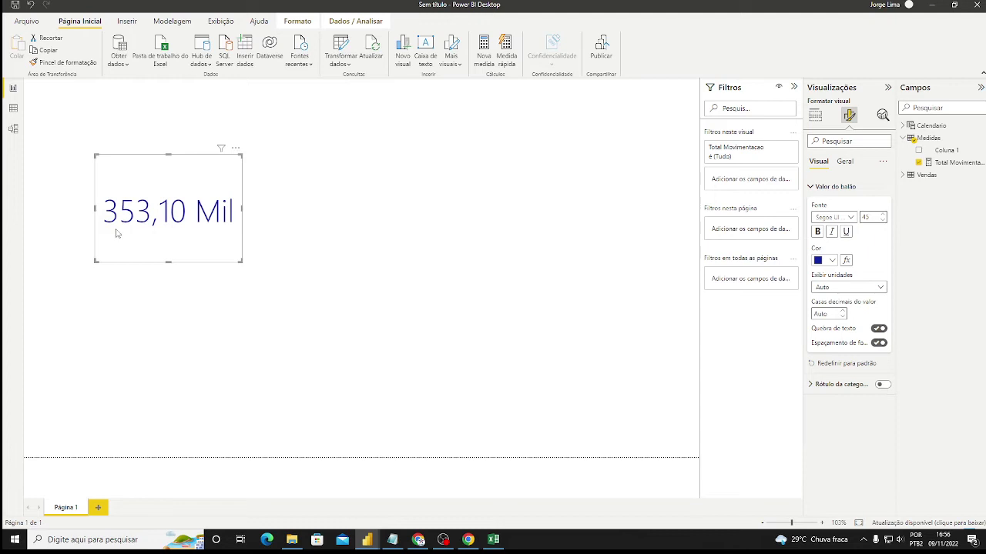
Format the Total Movimentacao measure as R$ Português (Brasil) currency and widen its card slightly.
{"action": "left_click", "coordinate": [962, 166]}
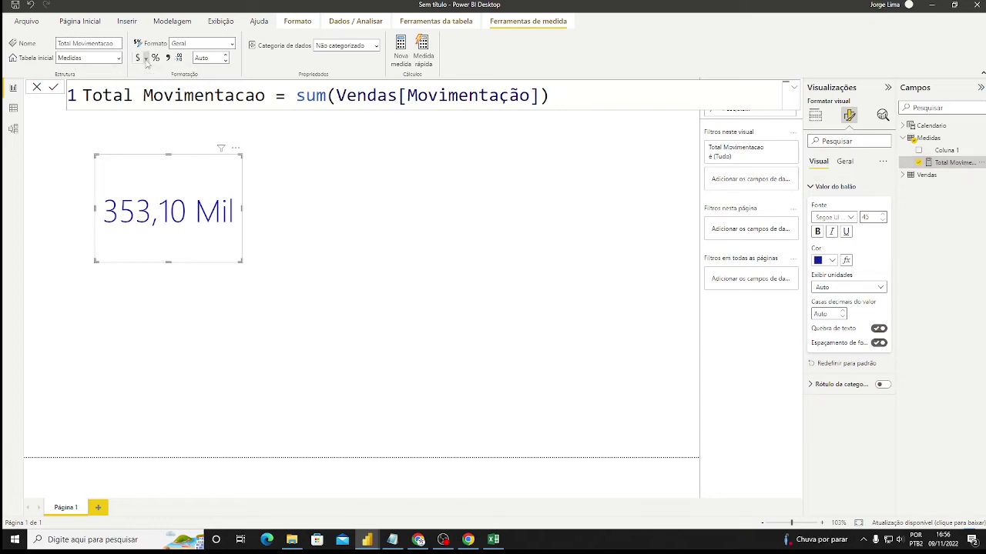
{"action": "left_click", "coordinate": [146, 60]}
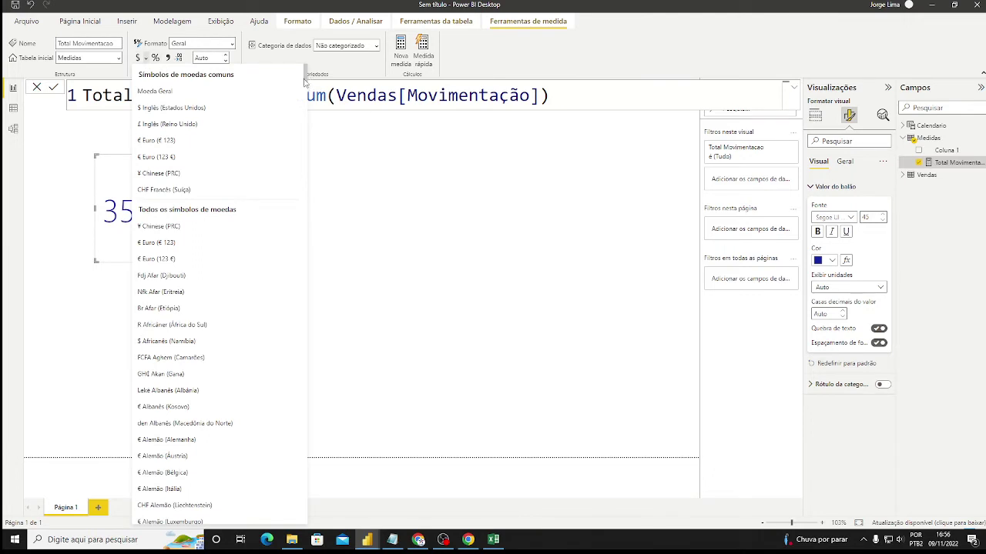
{"action": "left_click_drag", "start_coordinate": [304, 83], "coordinate": [305, 419]}
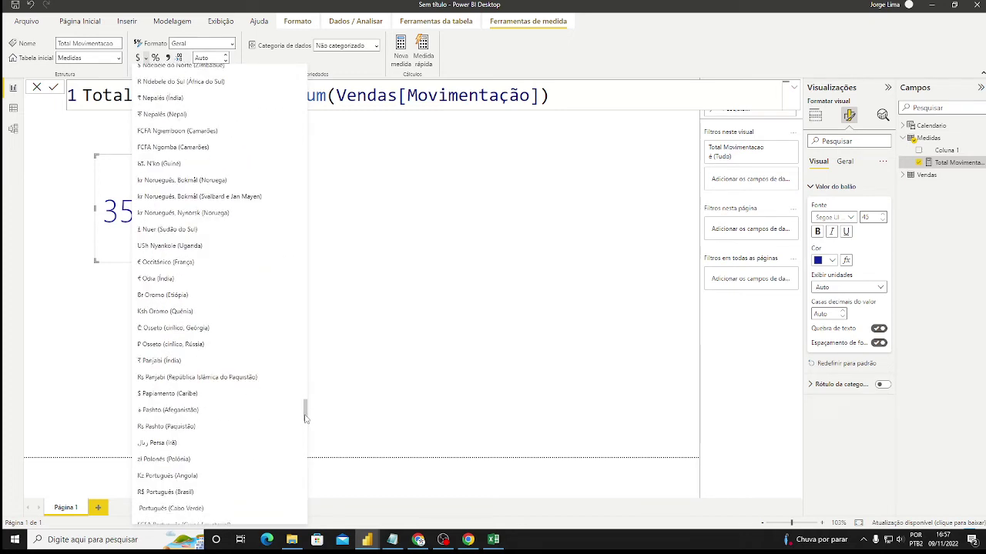
{"action": "left_click_drag", "start_coordinate": [305, 419], "coordinate": [306, 428]}
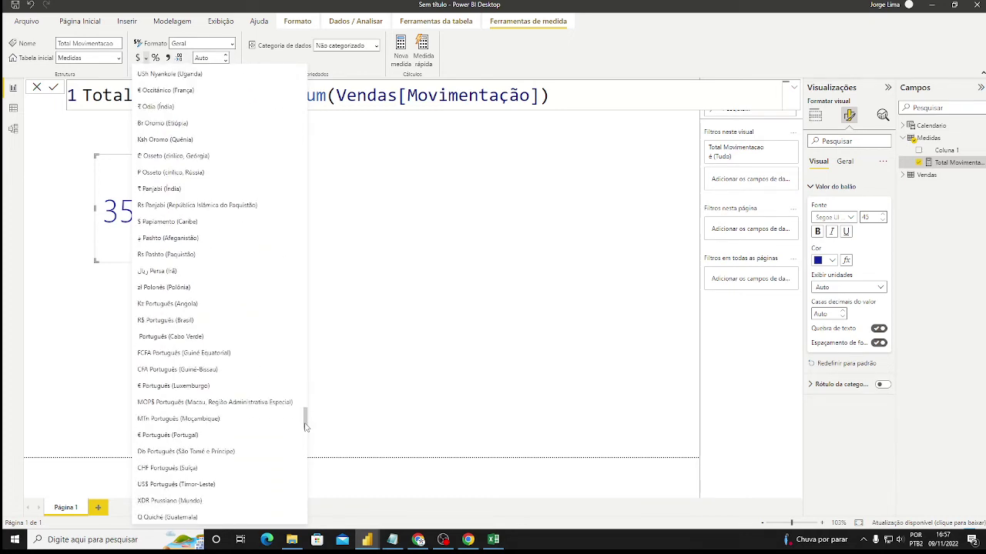
{"action": "left_click", "coordinate": [188, 322]}
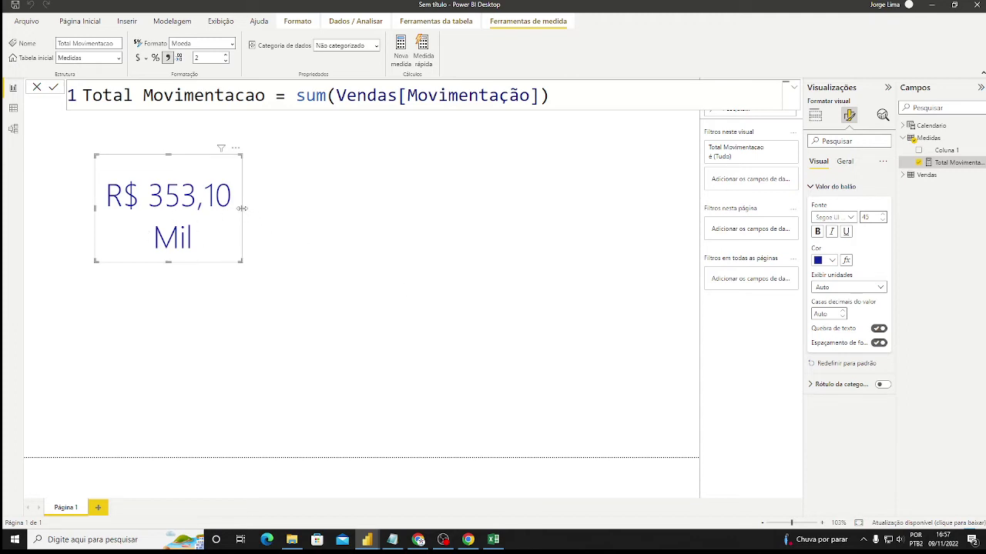
{"action": "left_click_drag", "start_coordinate": [245, 213], "coordinate": [262, 213]}
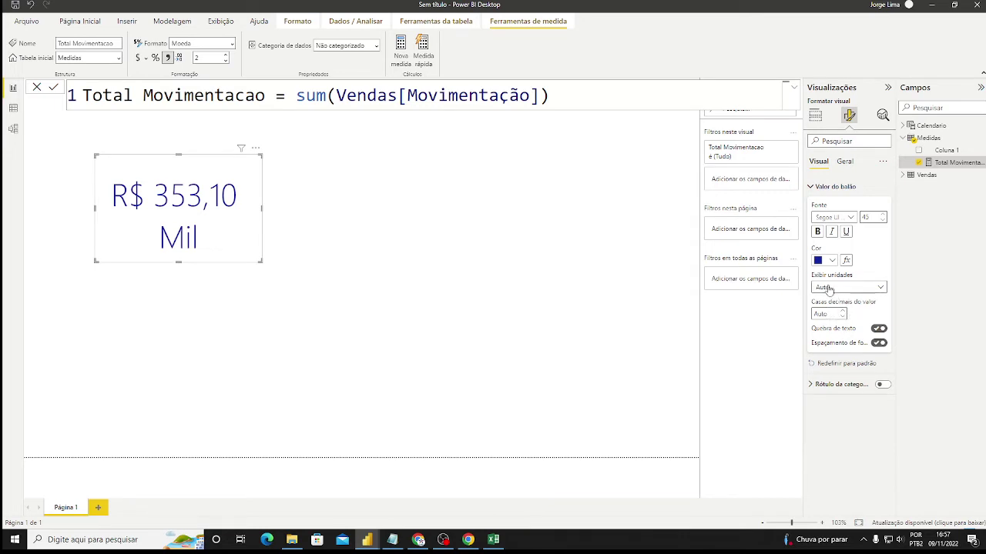
Try Milhão, Bilhão and Nenhum as the display units of the card's callout value, and set them back to Auto.
{"action": "left_click", "coordinate": [880, 287]}
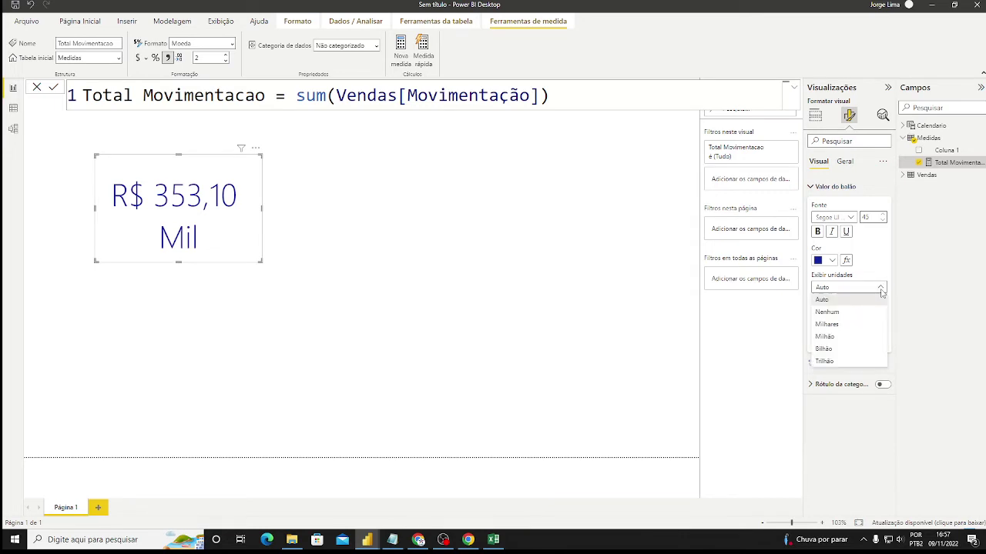
{"action": "key", "text": "Escape"}
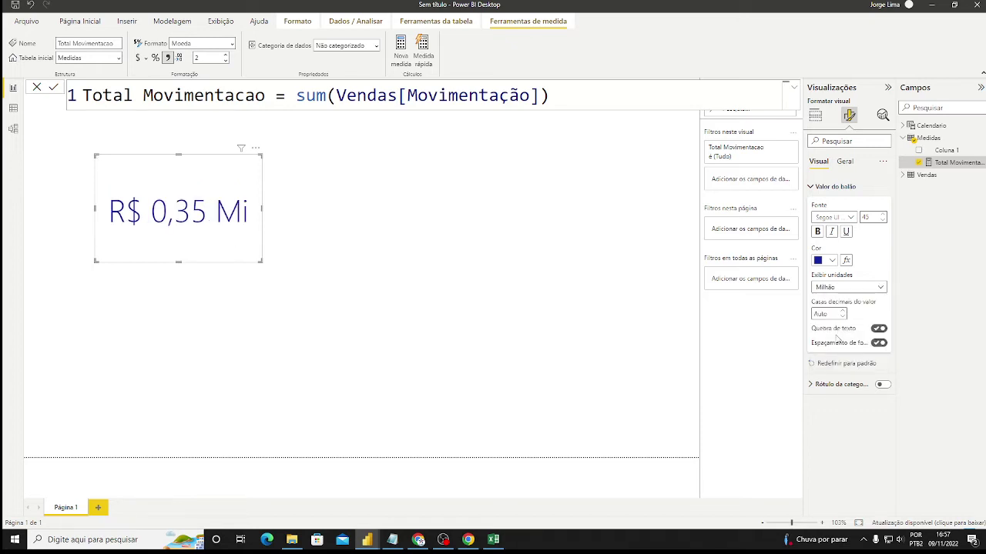
{"action": "left_click", "coordinate": [880, 287]}
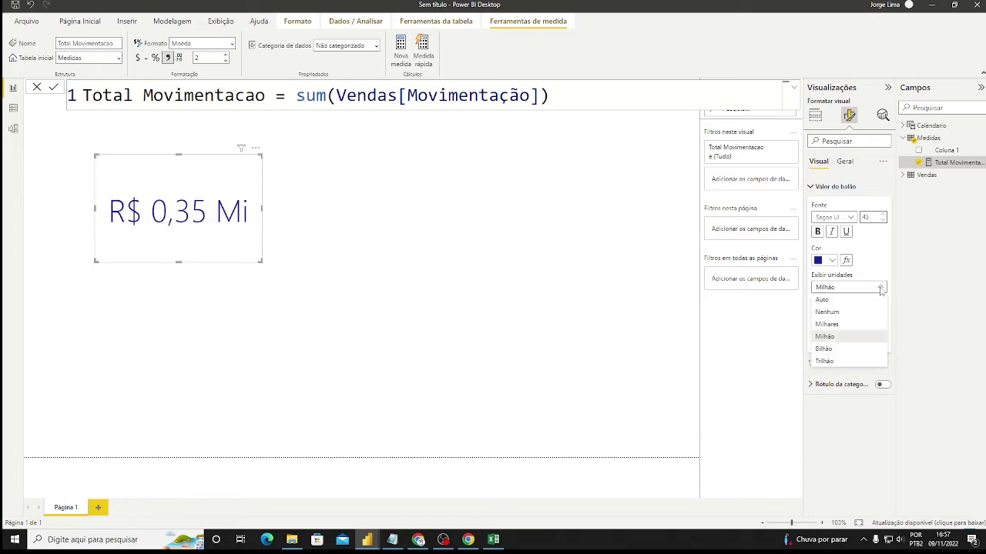
{"action": "left_click", "coordinate": [833, 341]}
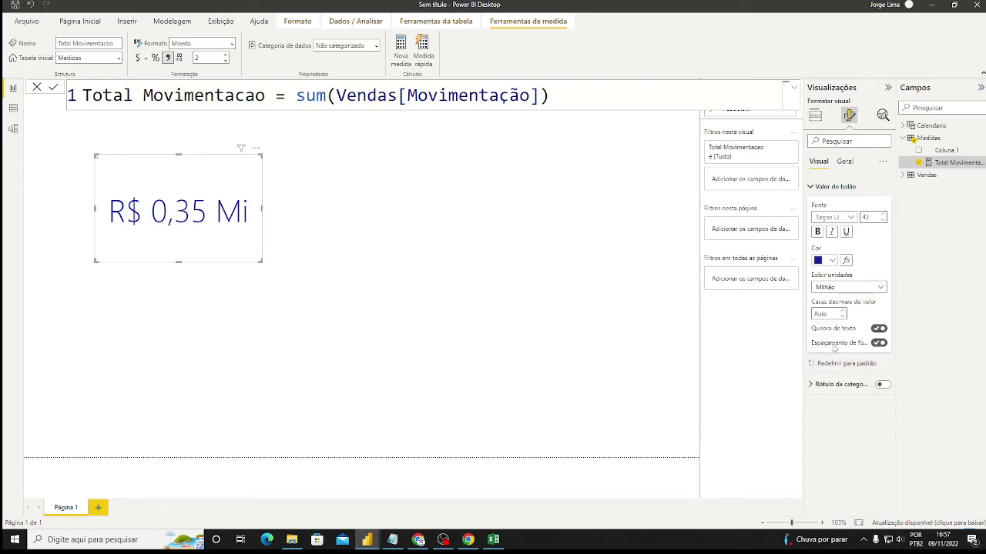
{"action": "left_click", "coordinate": [880, 288]}
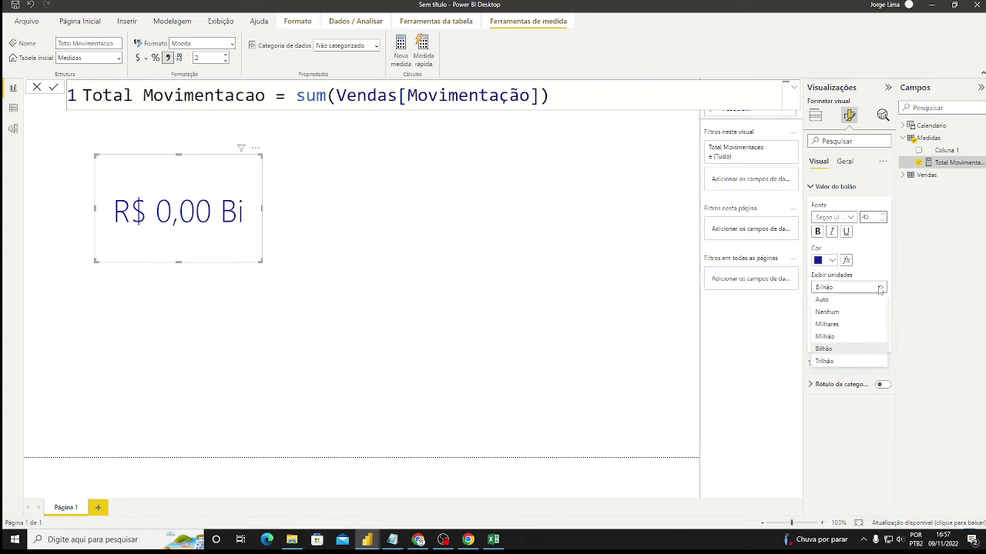
{"action": "left_click", "coordinate": [829, 312]}
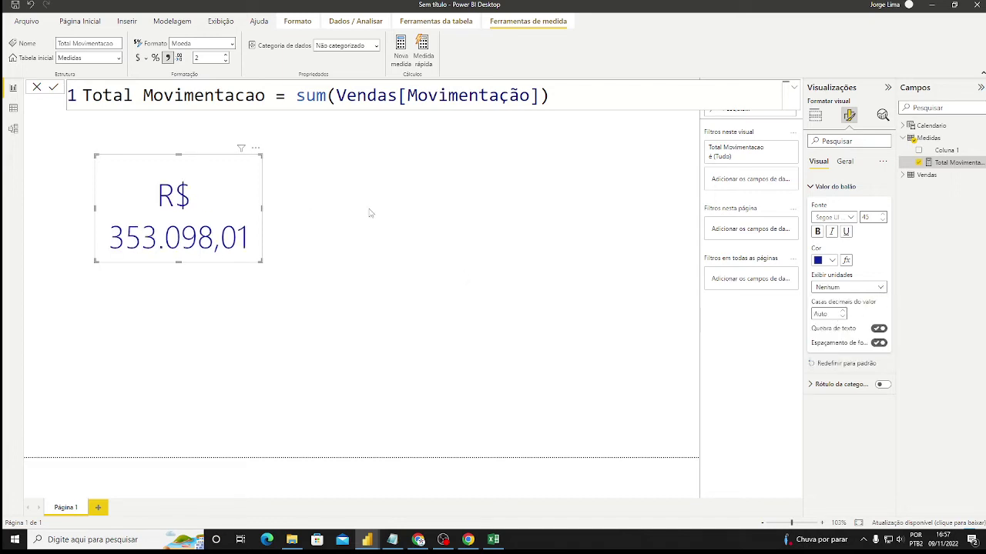
{"action": "left_click", "coordinate": [881, 288]}
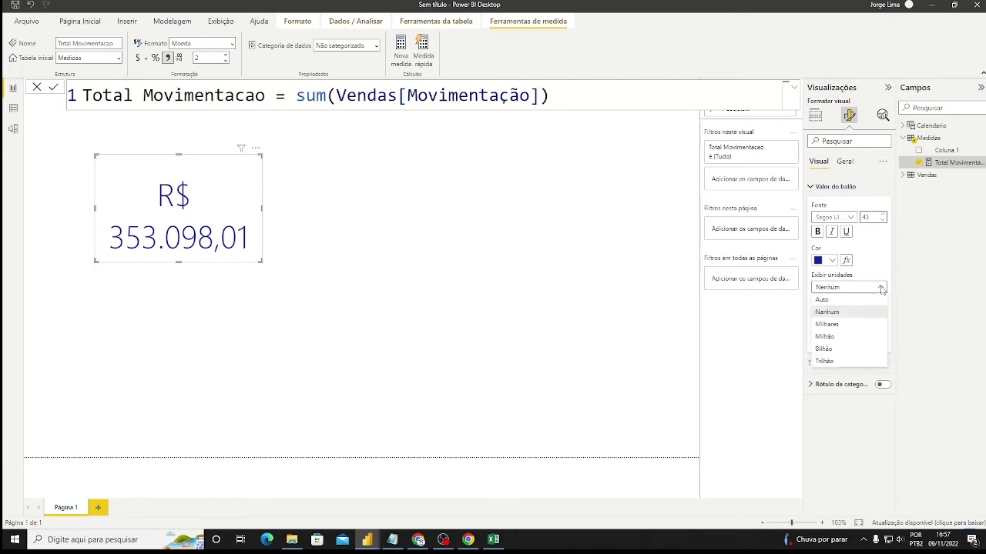
{"action": "left_click", "coordinate": [830, 300]}
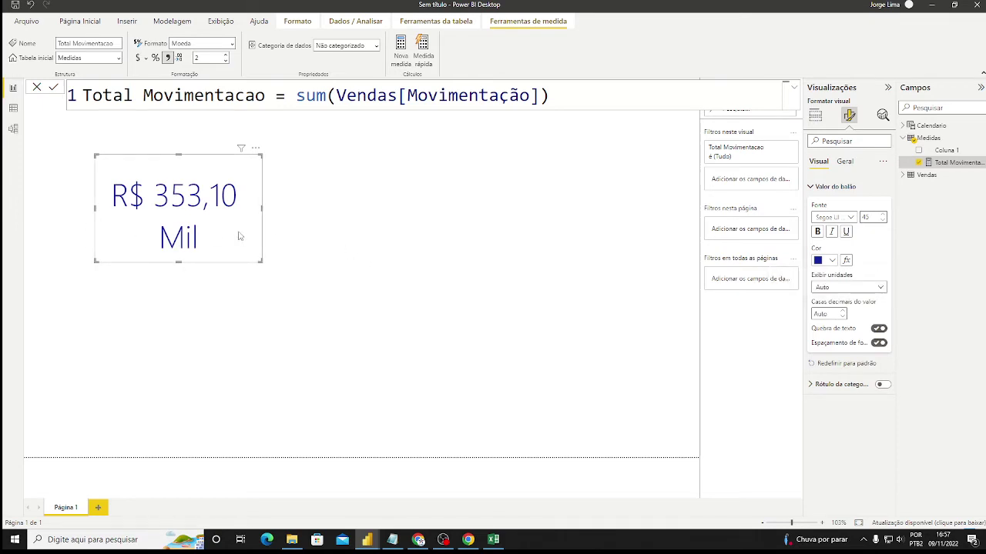
Widen the card so its value fits on one line, reduce its height slightly, and set the callout value's font size to 30.
{"action": "left_click_drag", "start_coordinate": [178, 261], "coordinate": [181, 258]}
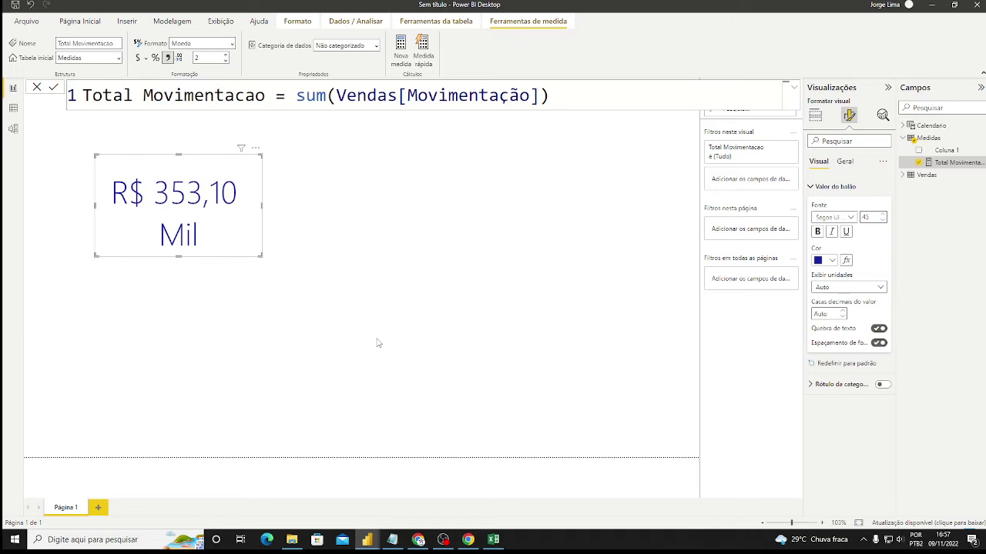
{"action": "left_click_drag", "start_coordinate": [267, 209], "coordinate": [310, 209]}
{"action": "left_click_drag", "start_coordinate": [255, 259], "coordinate": [236, 259]}
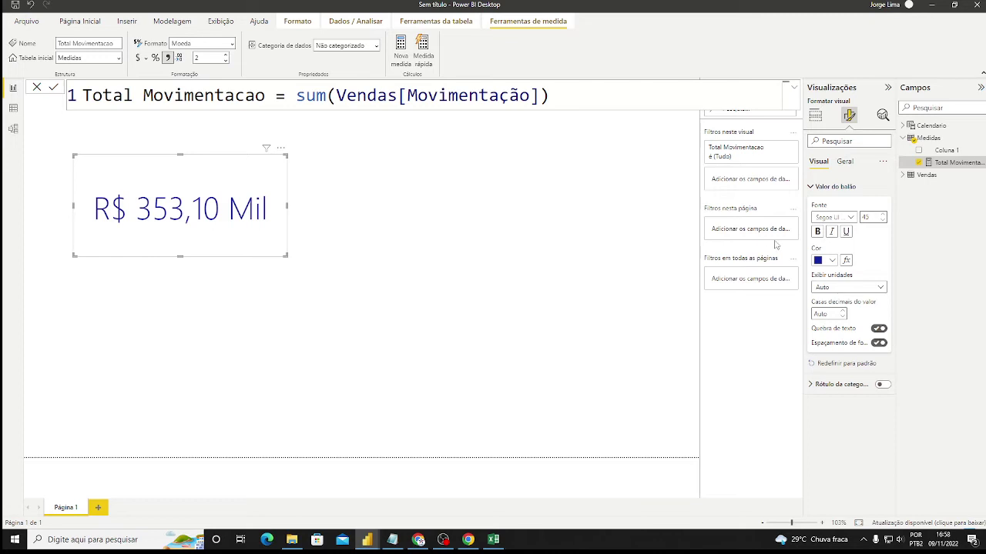
{"action": "double_click", "coordinate": [867, 218]}
{"action": "type", "text": "30"}
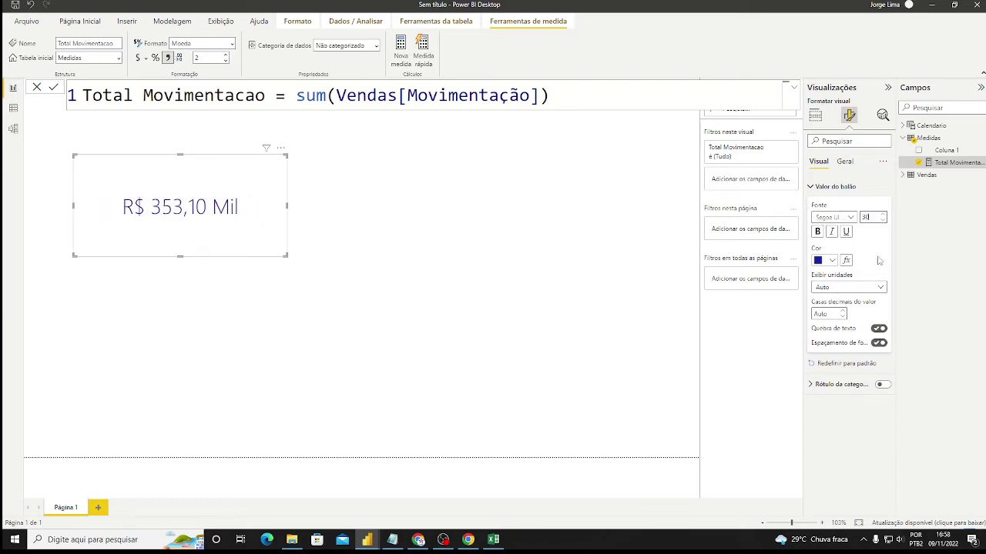
{"action": "left_click", "coordinate": [812, 188]}
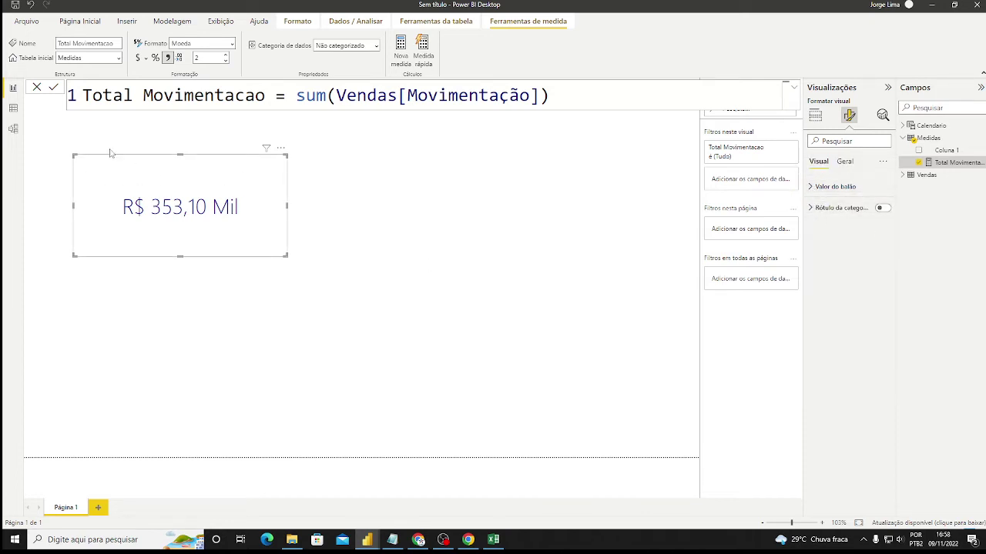
Turn on the card's title with the text Movimentação and set its heading style to Normal.
{"action": "left_click", "coordinate": [845, 164]}
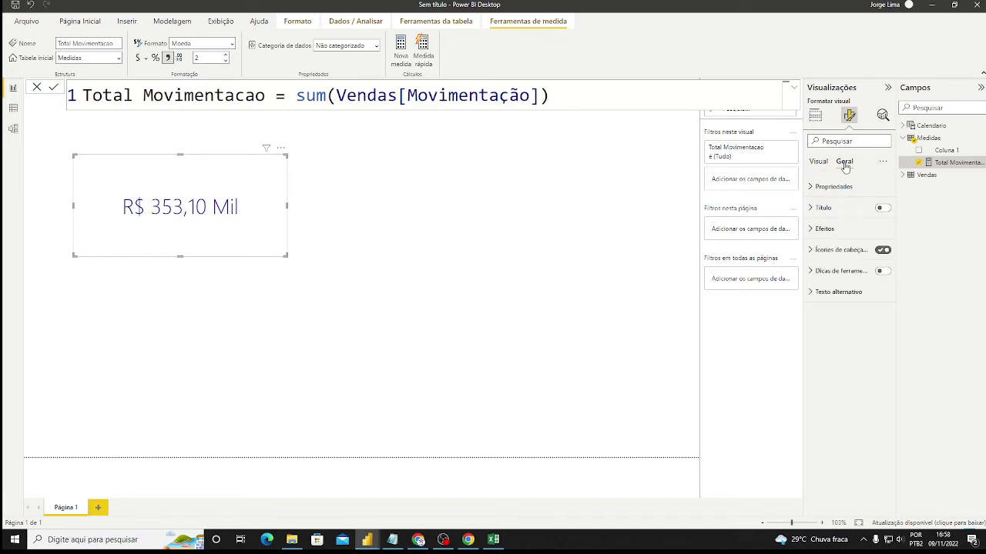
{"action": "left_click", "coordinate": [887, 208]}
{"action": "left_click", "coordinate": [811, 208]}
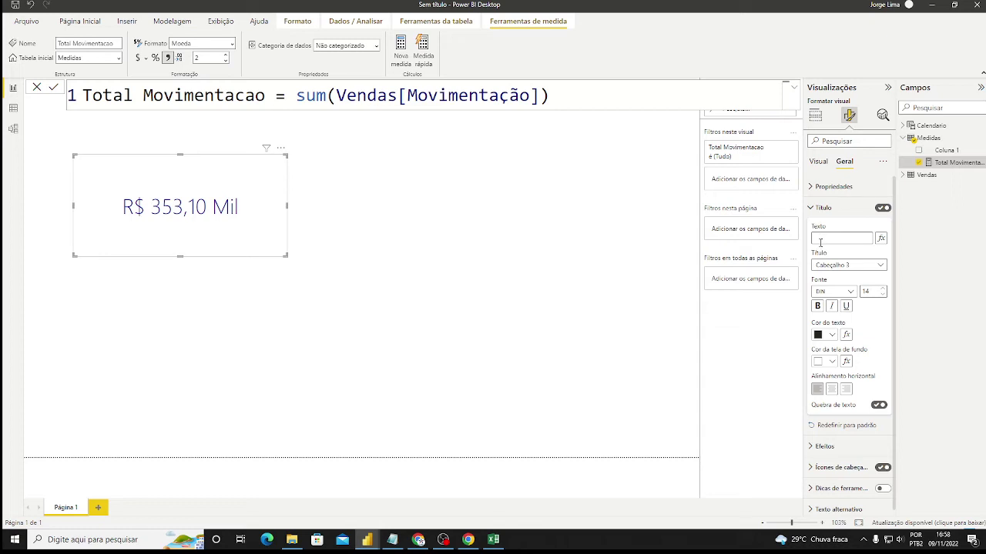
{"action": "left_click", "coordinate": [820, 241]}
{"action": "type", "text": "Movimentação"}
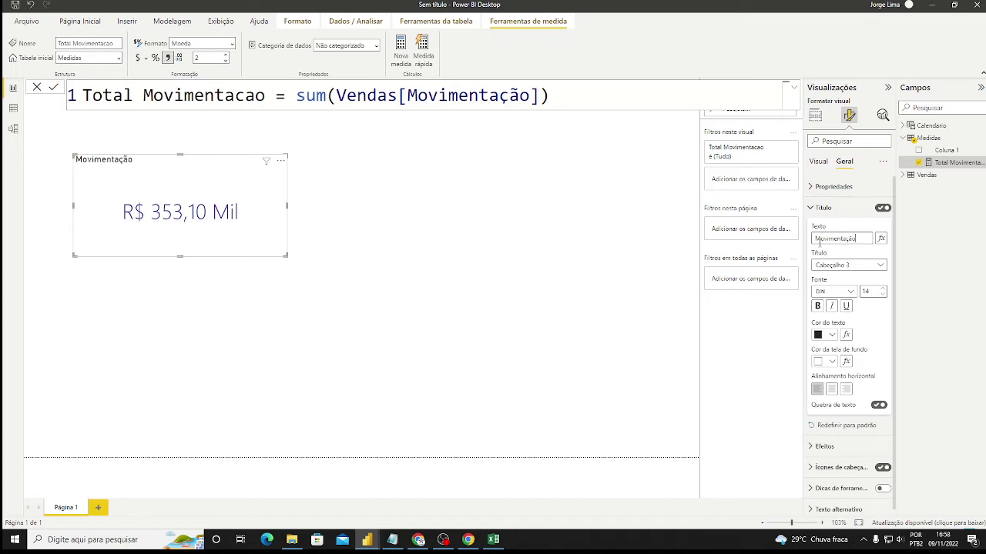
{"action": "left_click", "coordinate": [877, 266]}
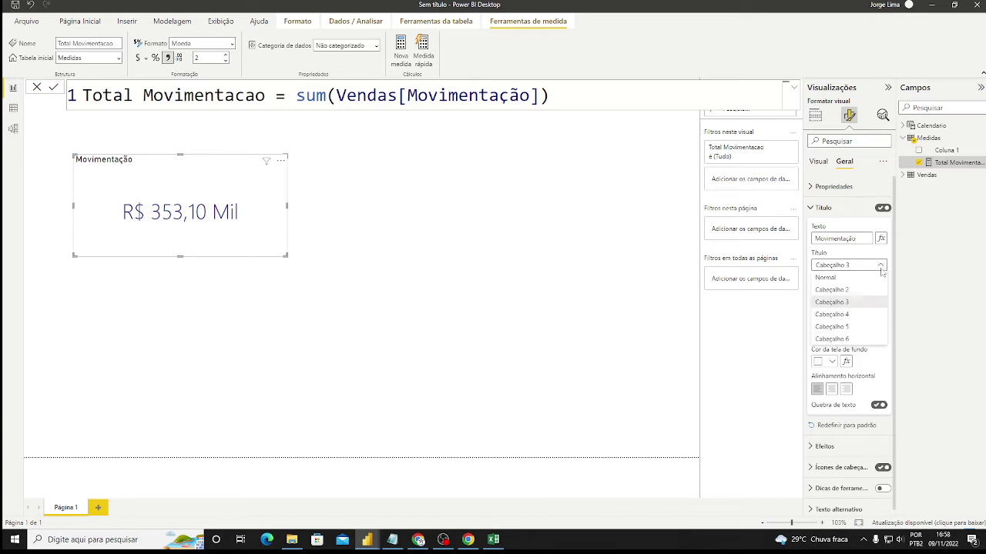
{"action": "left_click", "coordinate": [851, 340]}
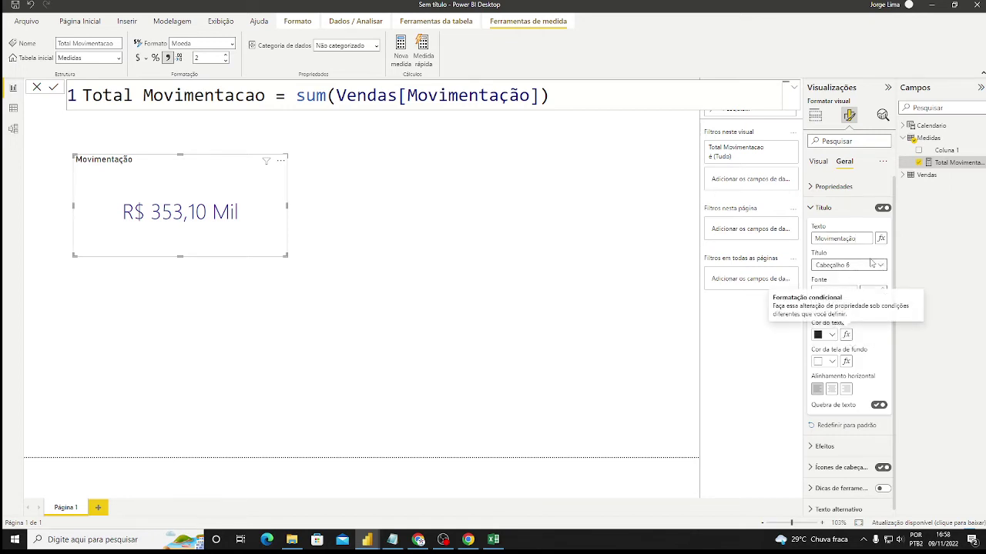
{"action": "left_click", "coordinate": [864, 266]}
{"action": "left_click", "coordinate": [841, 279]}
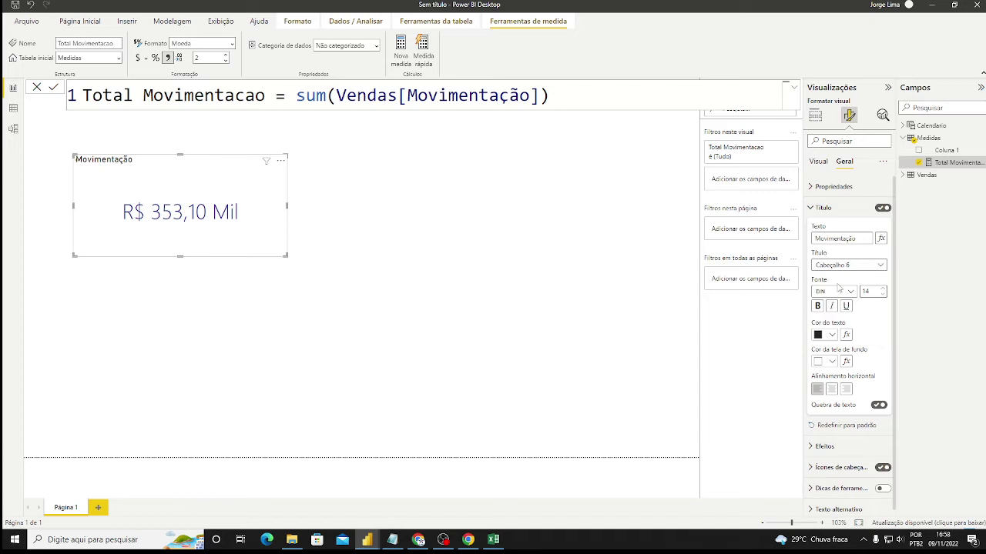
Set the card title's font to Segoe UI Semibold at size 30.
{"action": "left_click", "coordinate": [850, 292]}
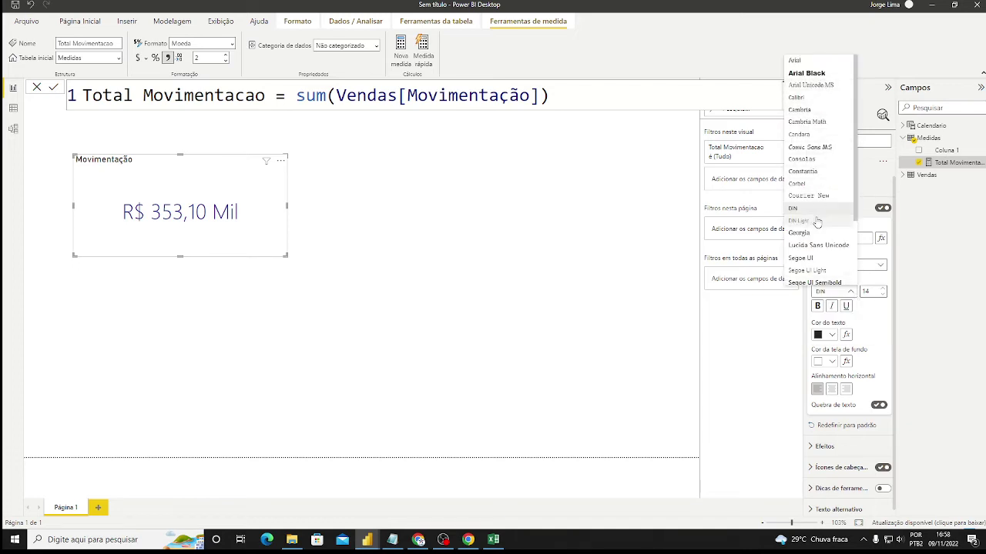
{"action": "scroll", "coordinate": [827, 257], "scroll_direction": "down", "scroll_amount": 1}
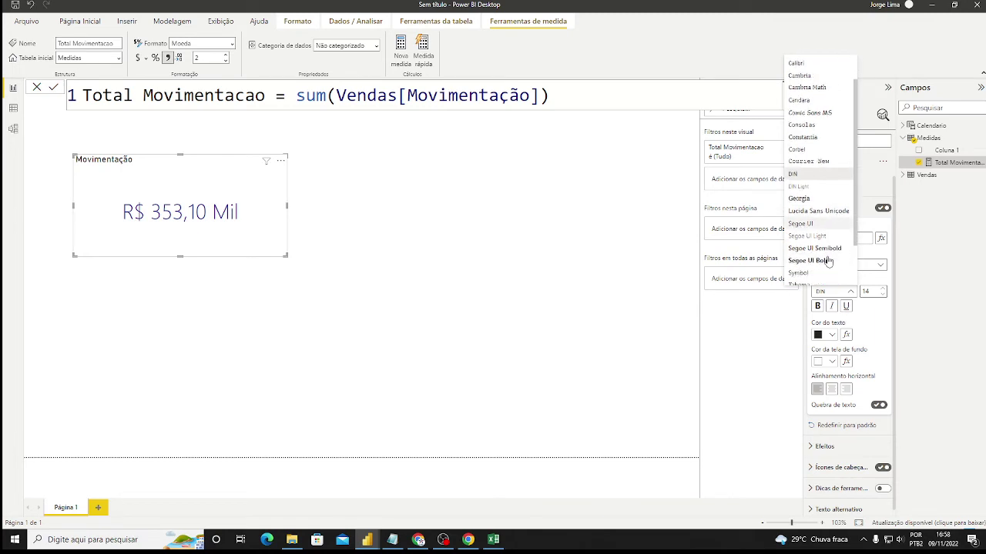
{"action": "left_click", "coordinate": [836, 247]}
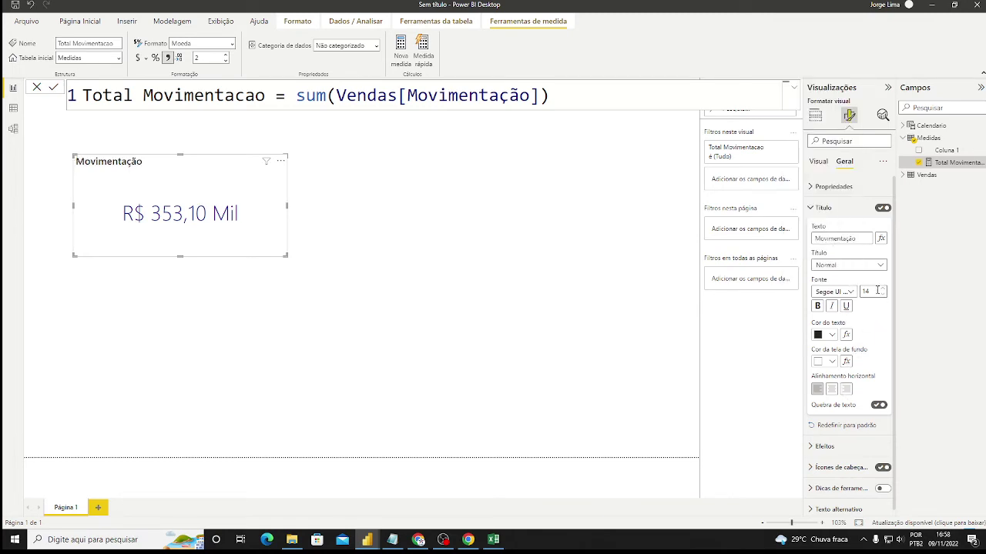
{"action": "left_click", "coordinate": [868, 291]}
{"action": "type", "text": "30"}
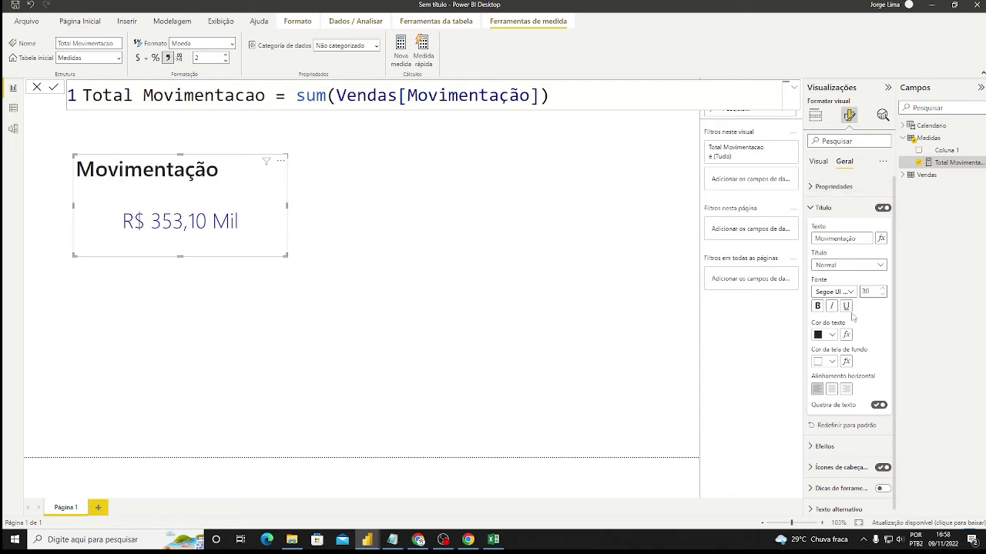
Give the card title white text on a black background and centre it horizontally.
{"action": "left_click", "coordinate": [832, 335]}
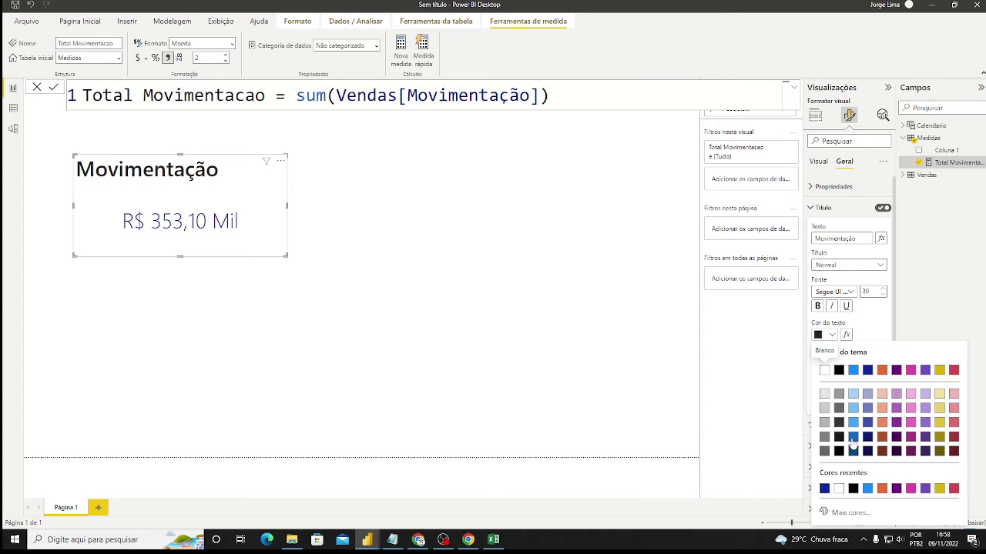
{"action": "left_click", "coordinate": [839, 490]}
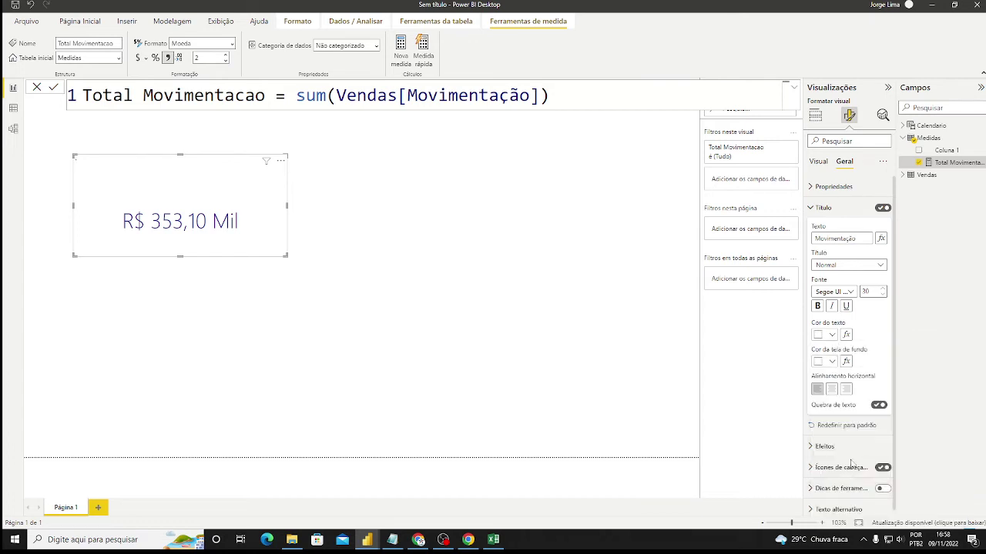
{"action": "left_click", "coordinate": [832, 361]}
{"action": "left_click", "coordinate": [852, 292]}
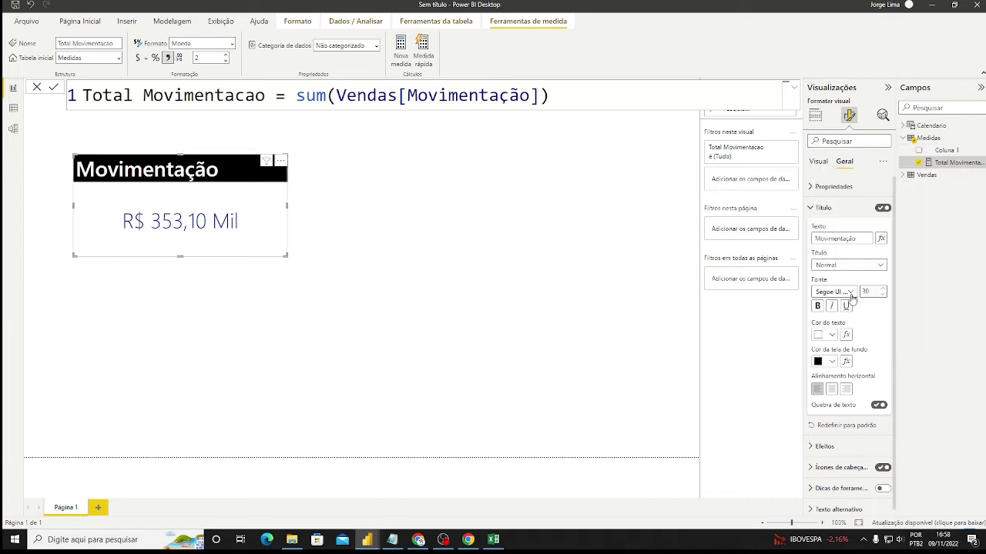
{"action": "left_click", "coordinate": [831, 389]}
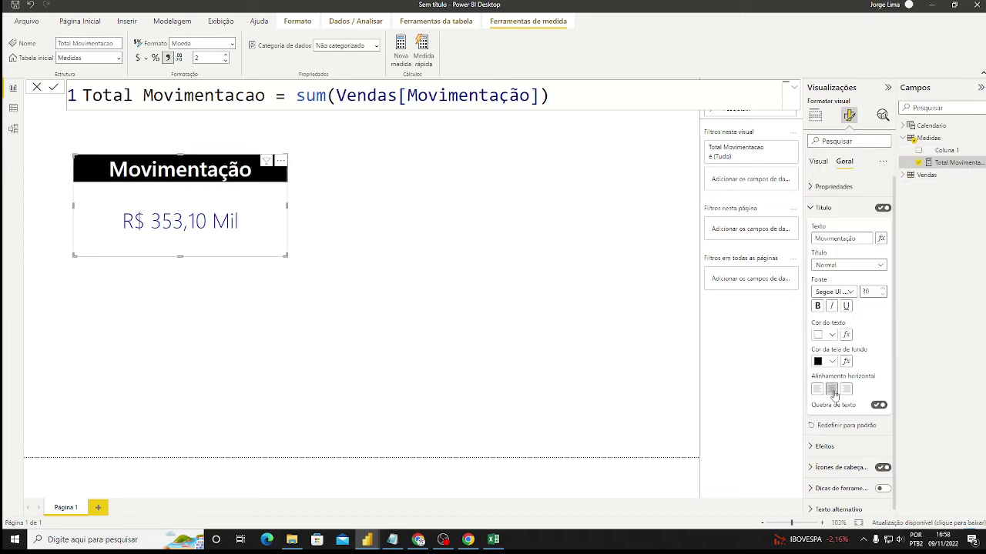
{"action": "left_click", "coordinate": [331, 227]}
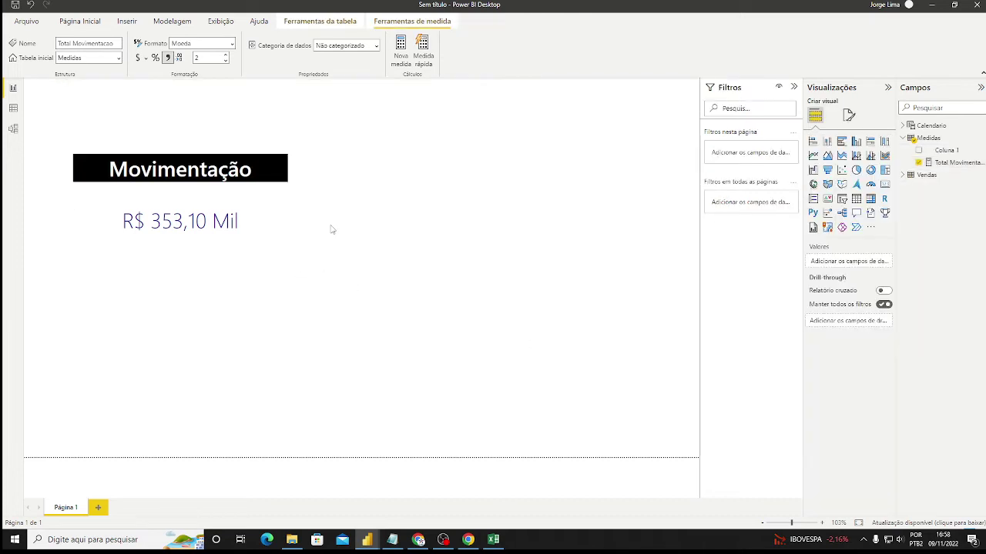
Move the Movimentação card closer to the page's upper-left corner and shrink it to fit tightly around its title and value.
{"action": "left_click", "coordinate": [270, 231]}
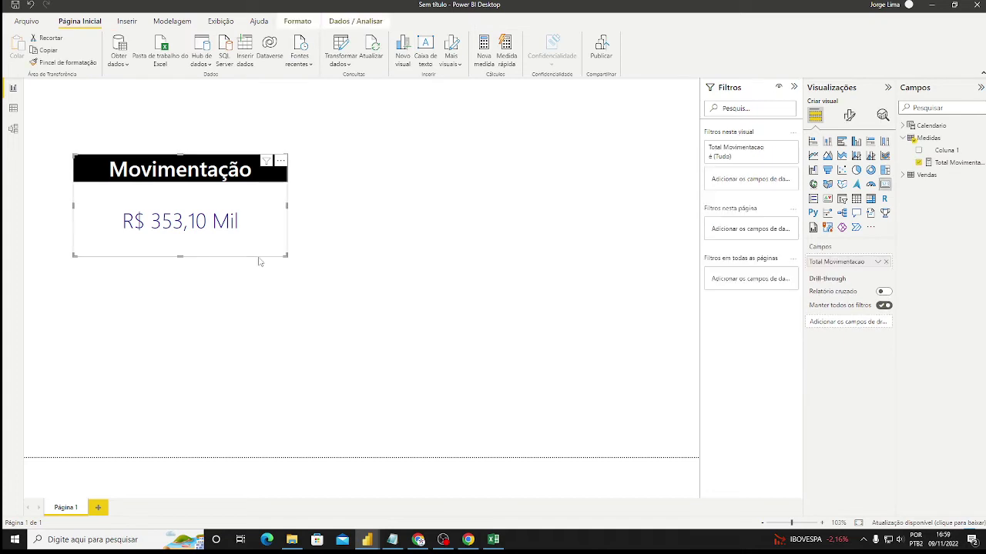
{"action": "left_click", "coordinate": [259, 262]}
{"action": "left_click_drag", "start_coordinate": [280, 197], "coordinate": [259, 185]}
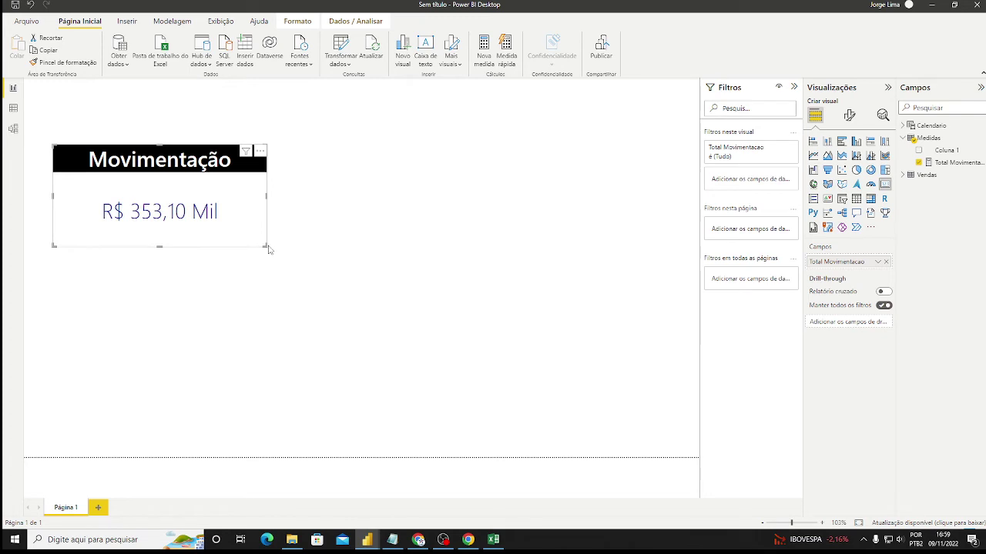
{"action": "left_click_drag", "start_coordinate": [262, 243], "coordinate": [245, 219]}
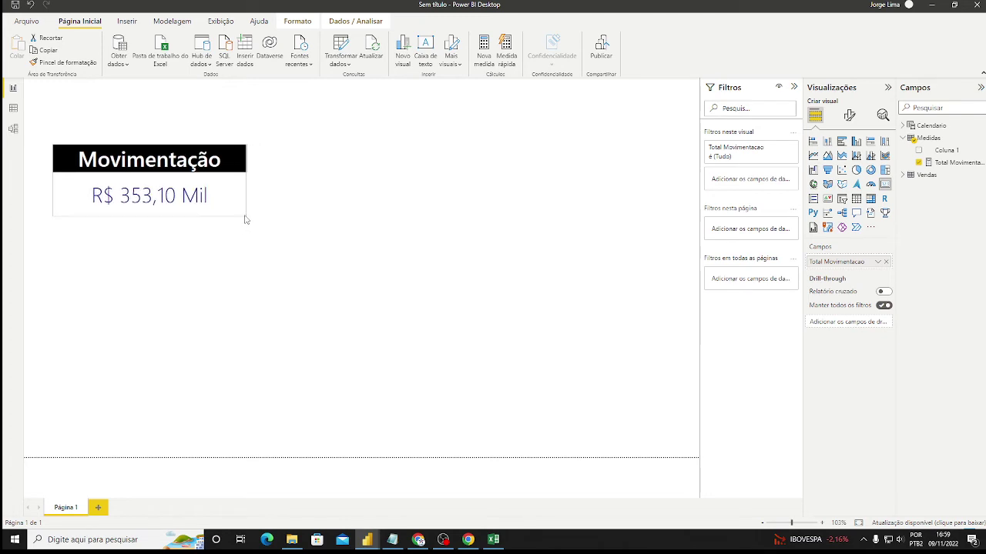
{"action": "left_click", "coordinate": [302, 235]}
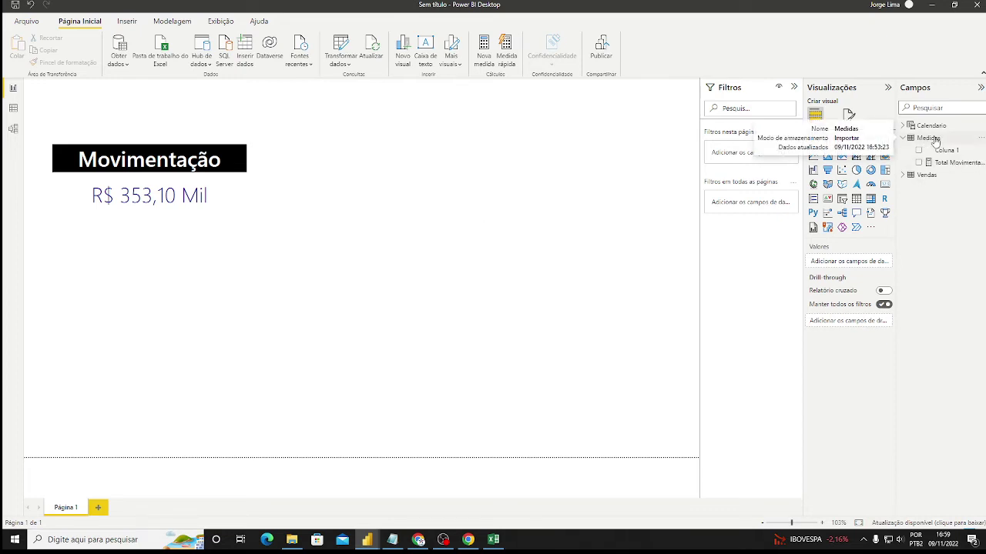
Create a measure in the Medidas table with the formula Total Entradas = sum(Vendas[Entrada]).
{"action": "left_click", "coordinate": [980, 139]}
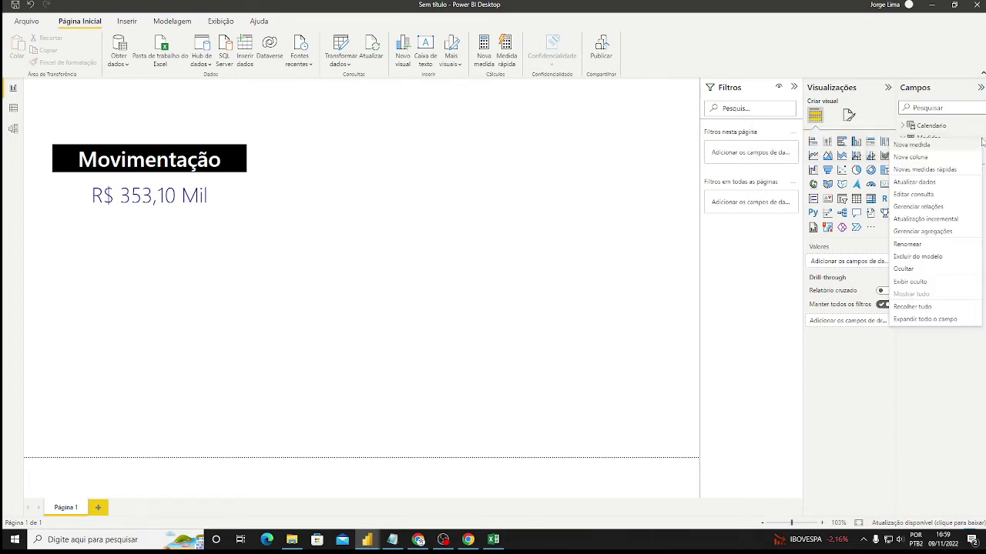
{"action": "left_click", "coordinate": [924, 156]}
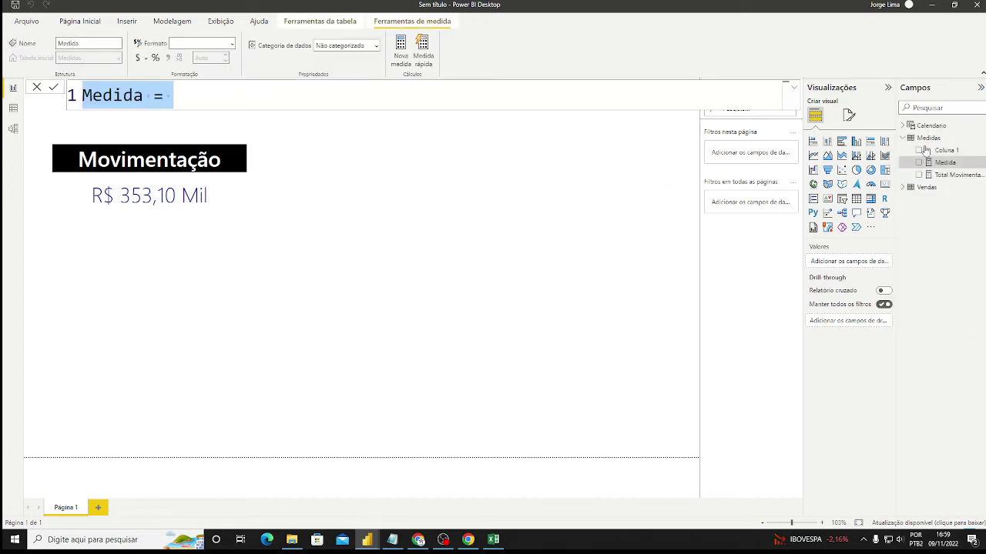
{"action": "type", "text": "S"}
{"action": "key", "text": "BackSpace"}
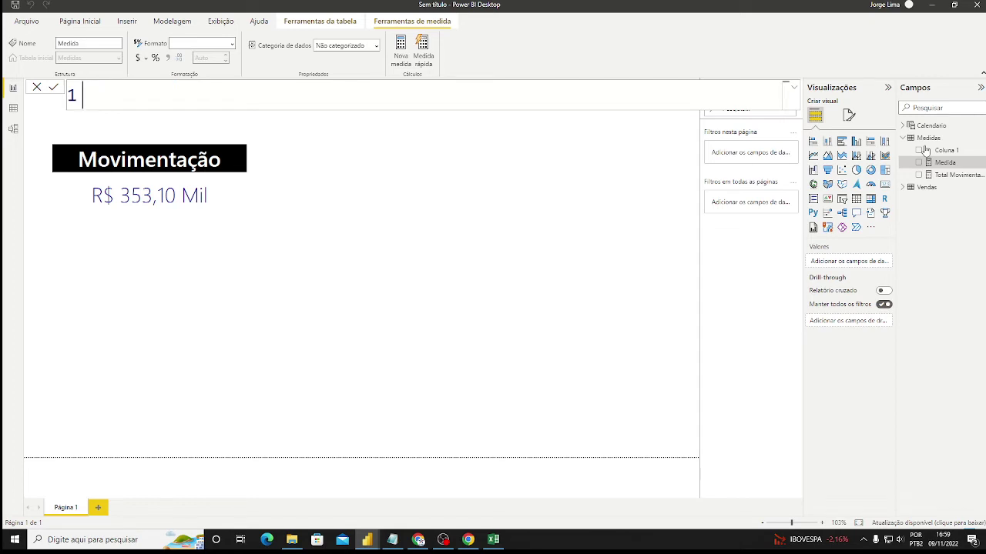
{"action": "type", "text": "Total En"}
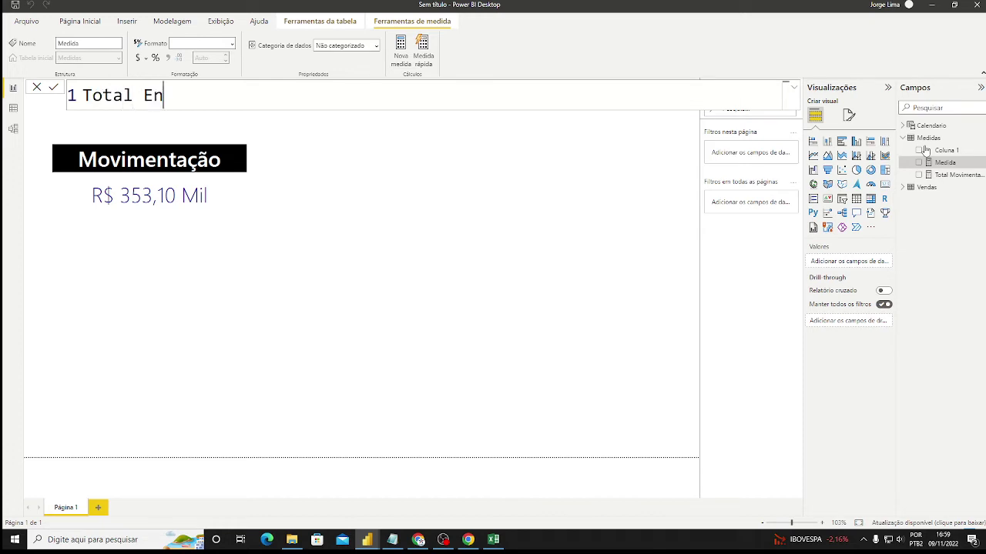
{"action": "type", "text": "tradas ="}
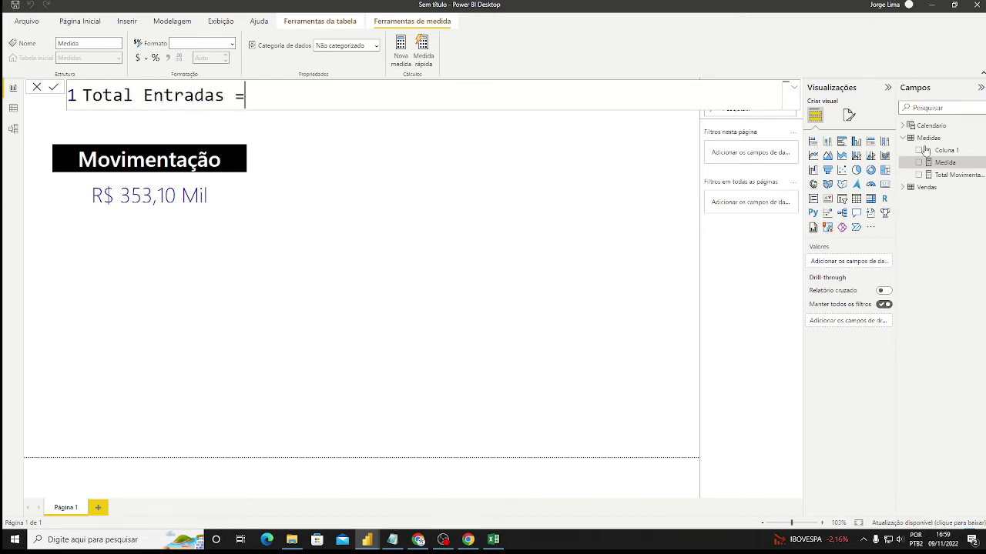
{"action": "type", "text": "s"}
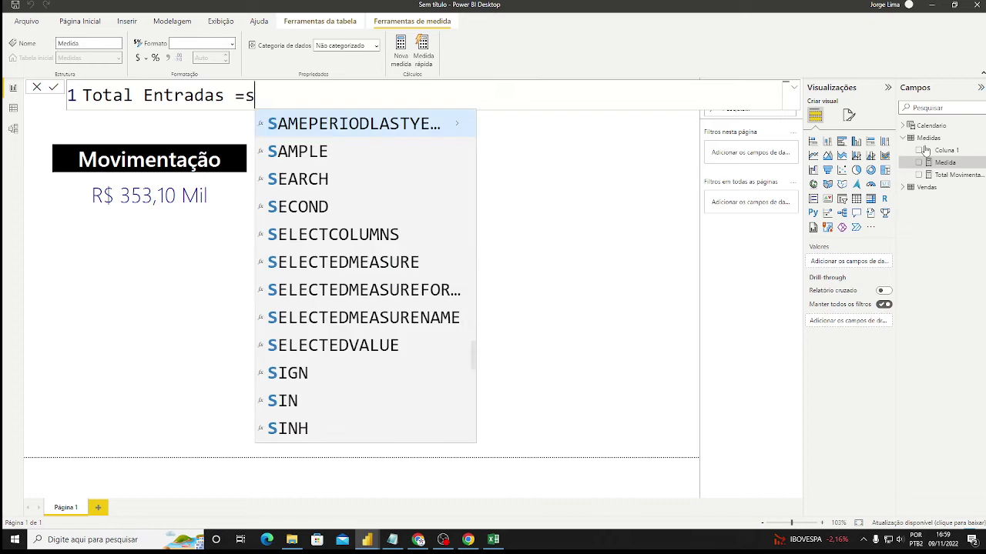
{"action": "type", "text": "um(en"}
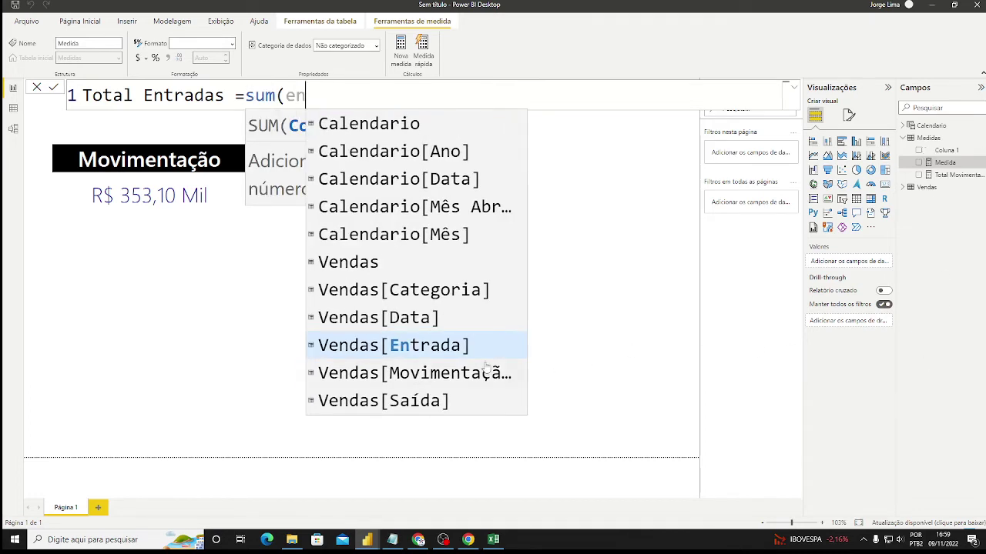
{"action": "left_click", "coordinate": [358, 350]}
{"action": "type", "text": ")"}
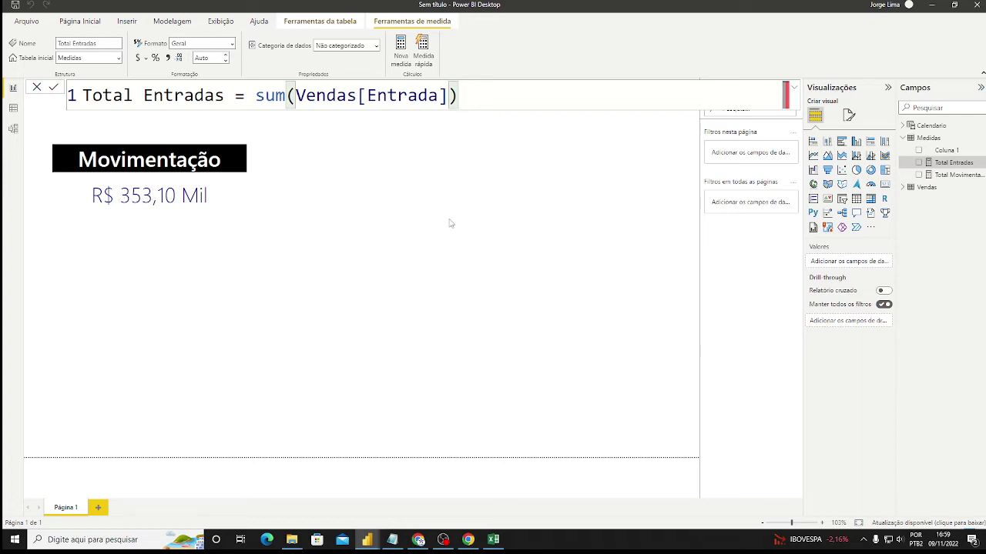
{"action": "left_click", "coordinate": [36, 88]}
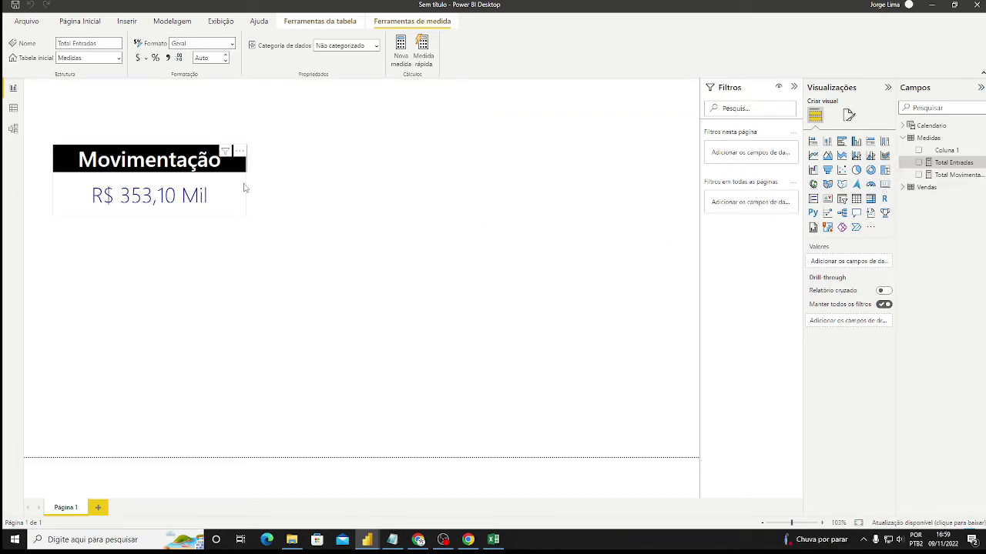
Add a card showing the Total Entradas measure and copy the Movimentação card's formatting onto it.
{"action": "left_click", "coordinate": [886, 185]}
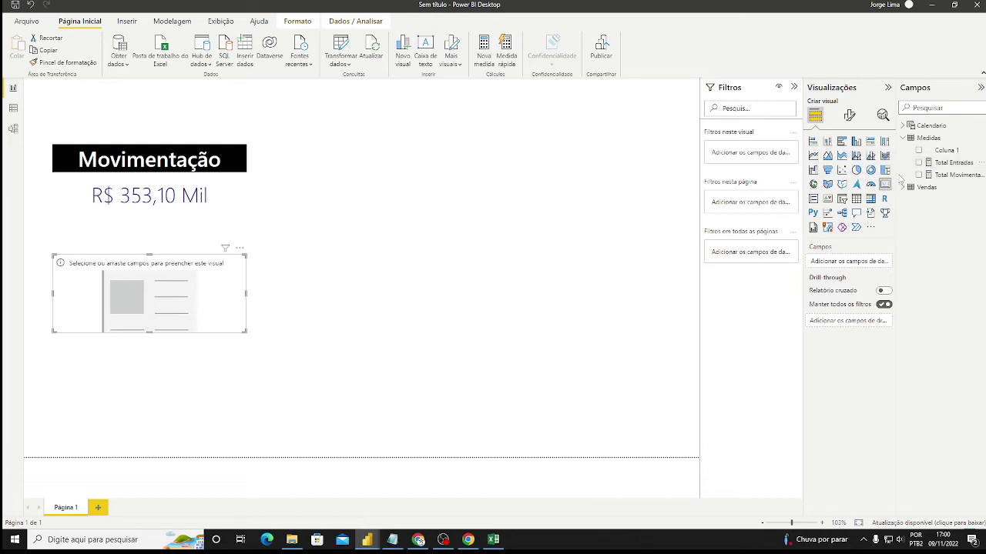
{"action": "left_click", "coordinate": [918, 162]}
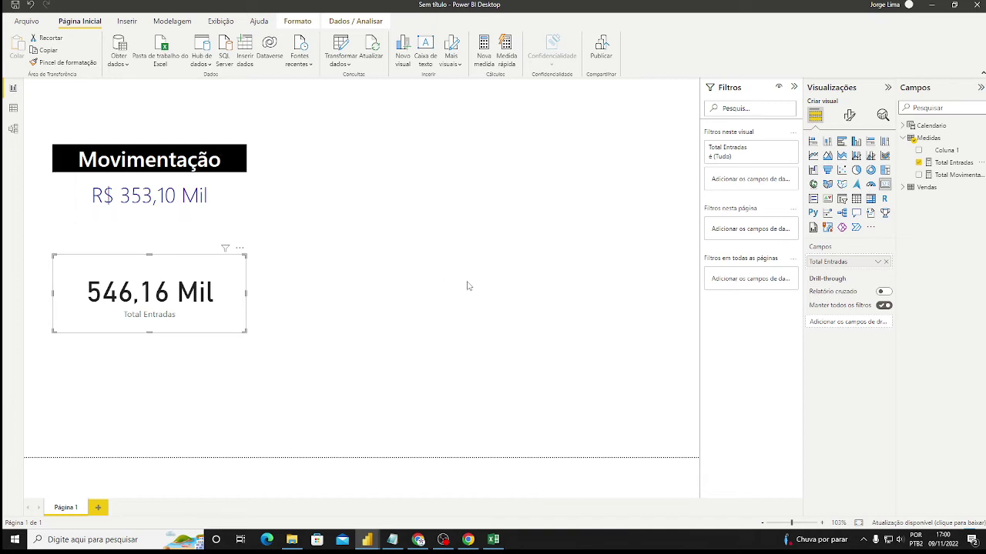
{"action": "left_click", "coordinate": [241, 198]}
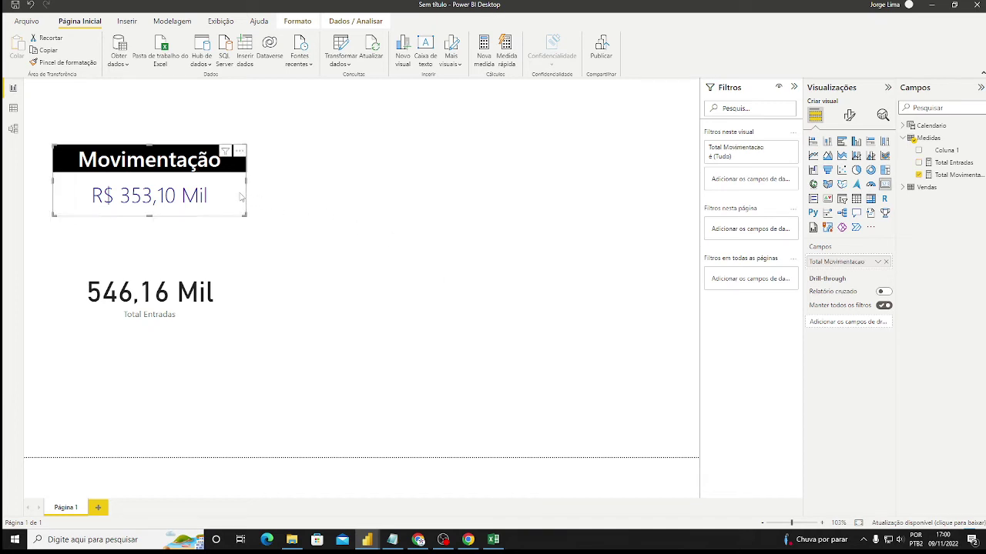
{"action": "left_click", "coordinate": [67, 62]}
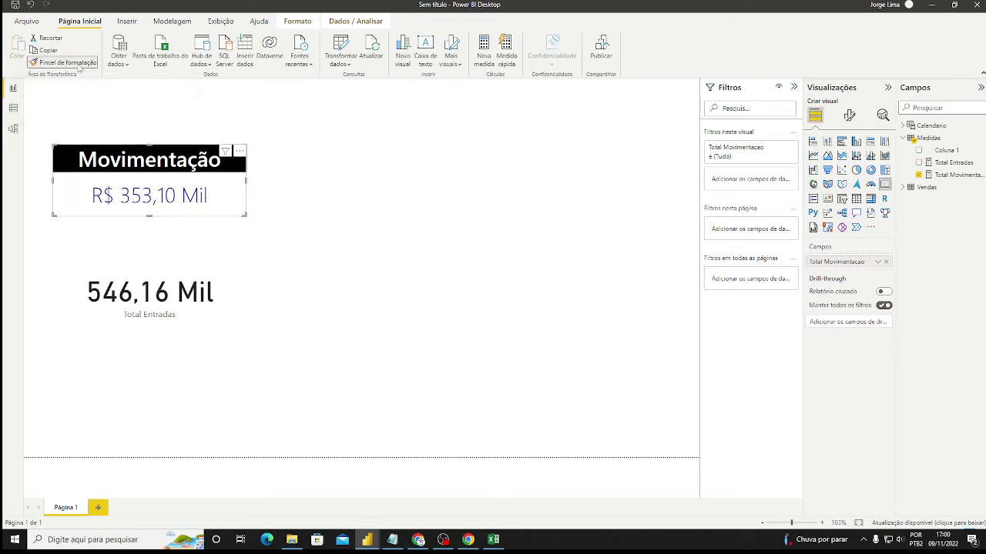
{"action": "left_click", "coordinate": [131, 286]}
Place the Total Entradas card to the right of the Movimentação card and set its title text to Entradas.
{"action": "left_click_drag", "start_coordinate": [229, 327], "coordinate": [428, 222]}
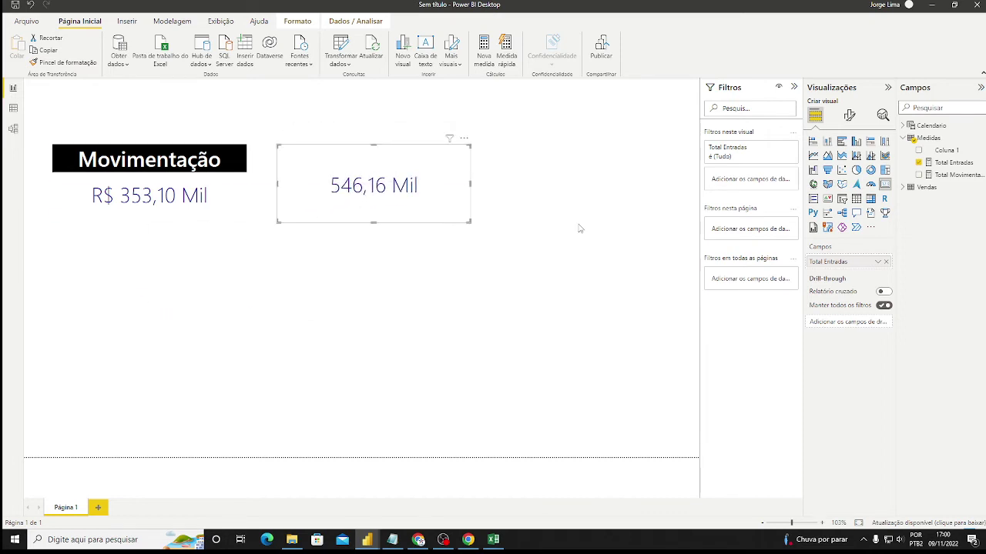
{"action": "left_click", "coordinate": [850, 116]}
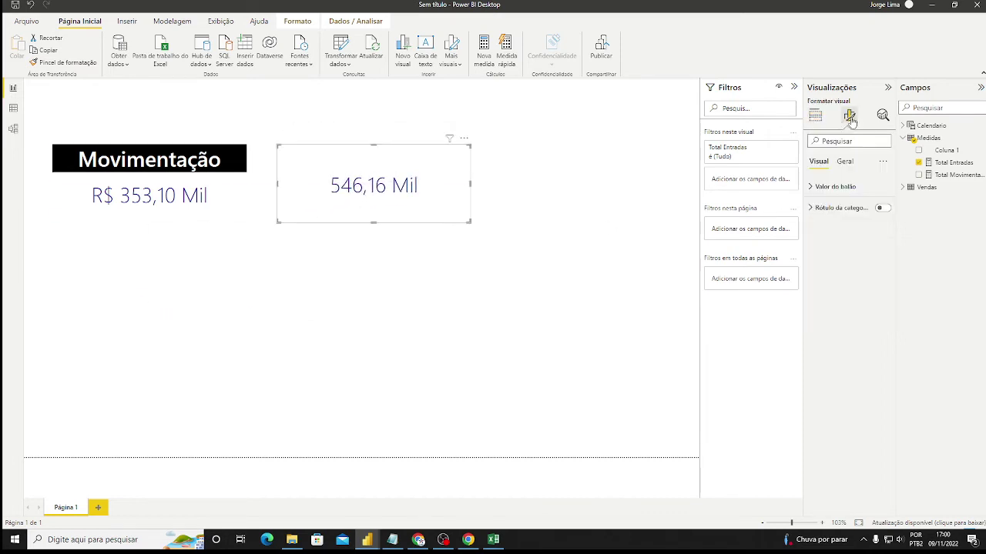
{"action": "left_click", "coordinate": [845, 162]}
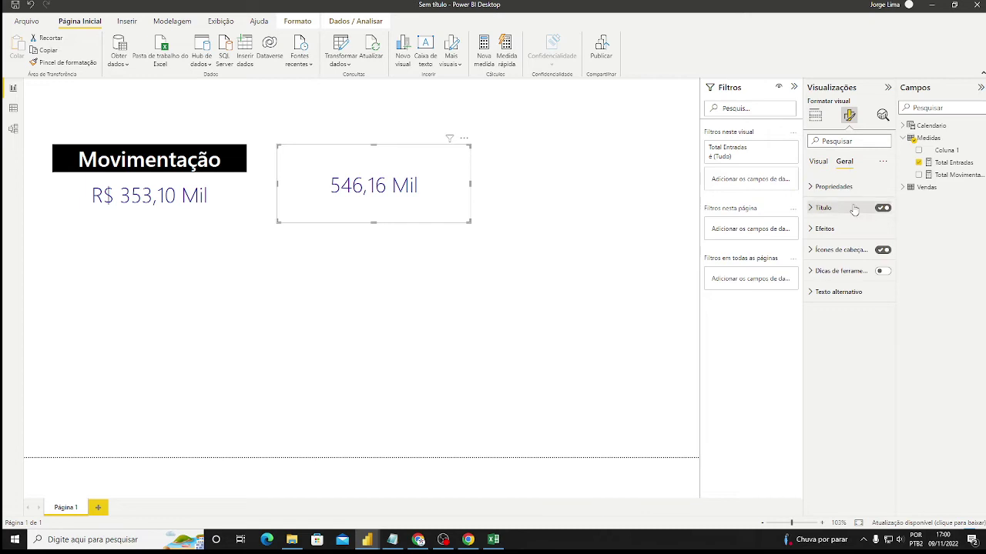
{"action": "left_click", "coordinate": [821, 208]}
{"action": "left_click", "coordinate": [821, 237]}
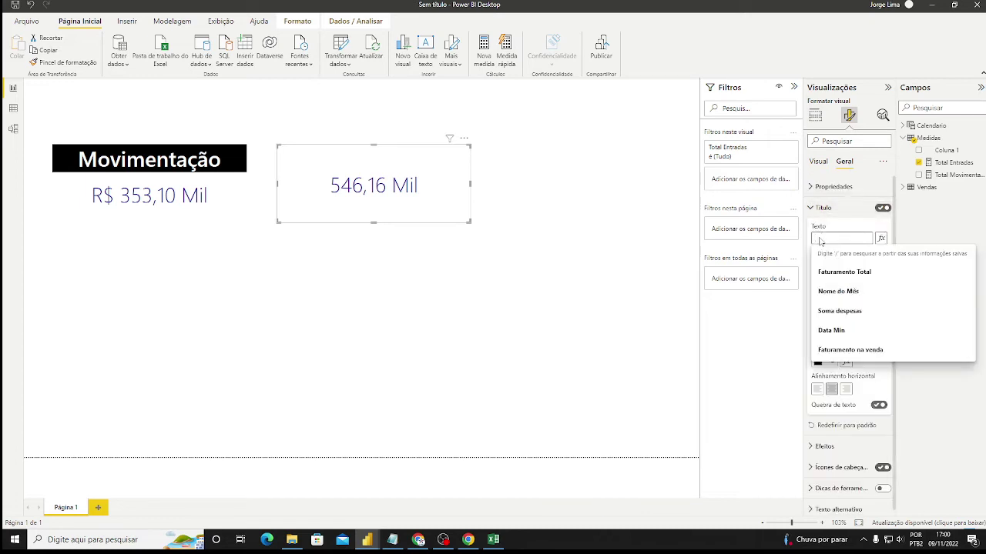
{"action": "type", "text": "Entradas"}
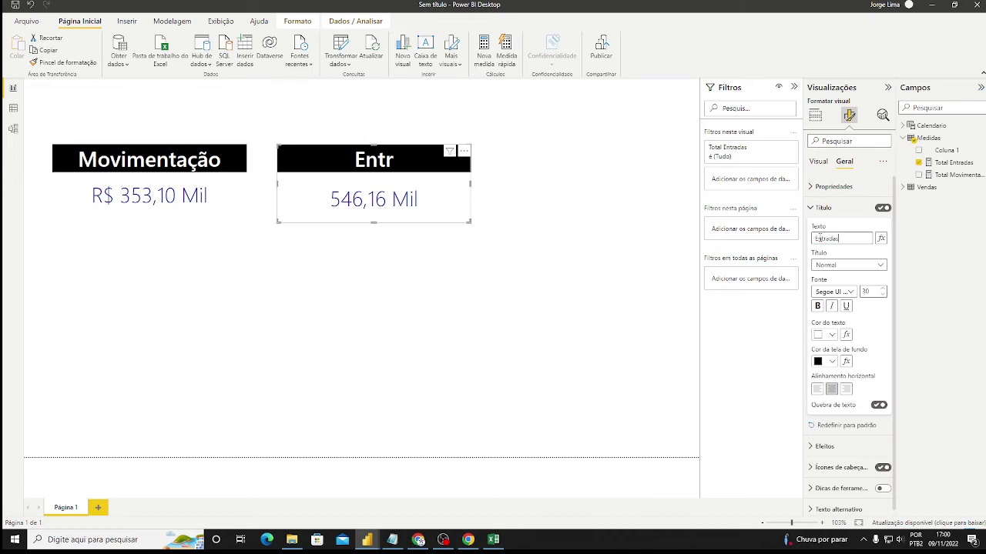
Move the Entradas card closer to the Movimentação card and shrink it so their bottom edges line up.
{"action": "left_click", "coordinate": [431, 266]}
{"action": "left_click_drag", "start_coordinate": [453, 211], "coordinate": [444, 214]}
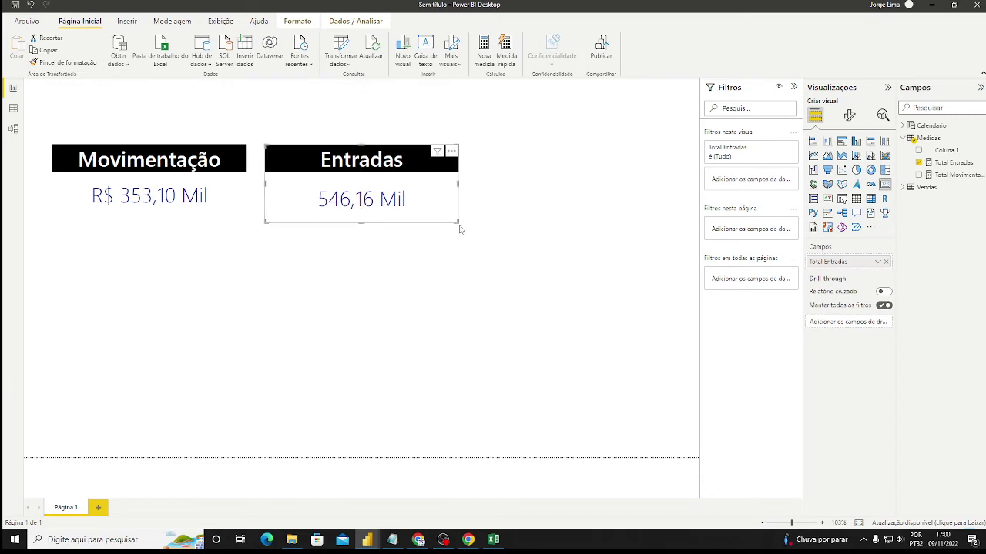
{"action": "left_click_drag", "start_coordinate": [455, 221], "coordinate": [450, 217]}
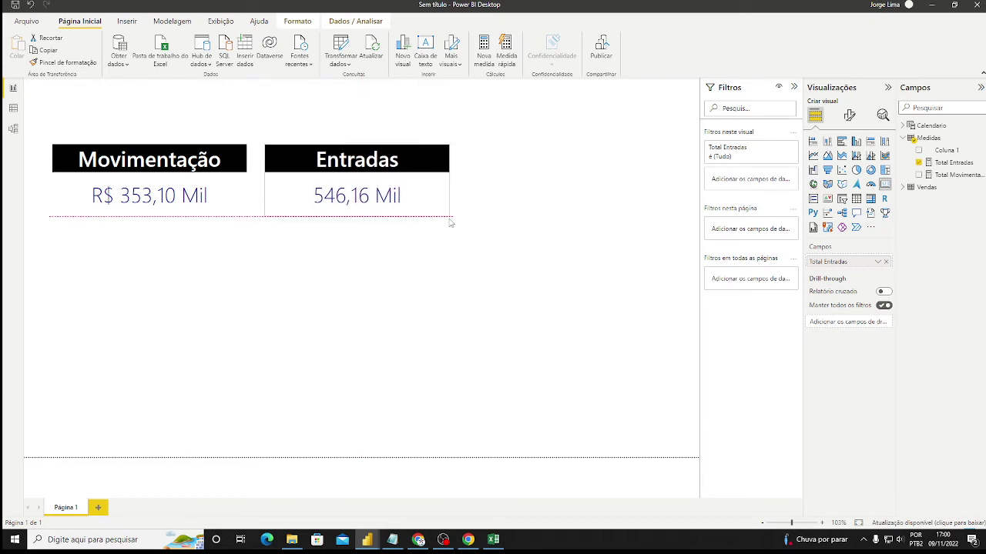
{"action": "left_click", "coordinate": [424, 279]}
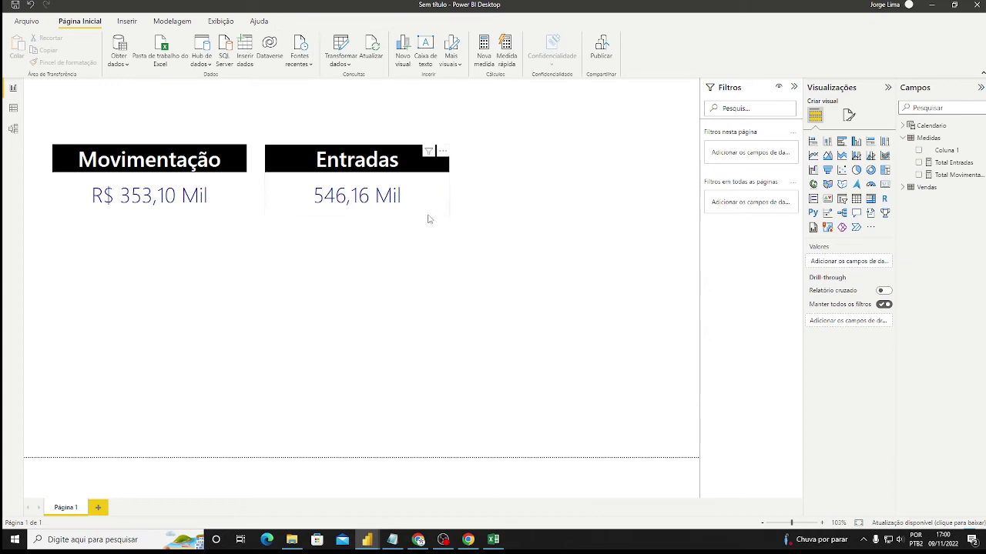
Create a measure in the Medidas table with the formula Saídas = sum(Vendas[Saída]).
{"action": "left_click", "coordinate": [980, 139]}
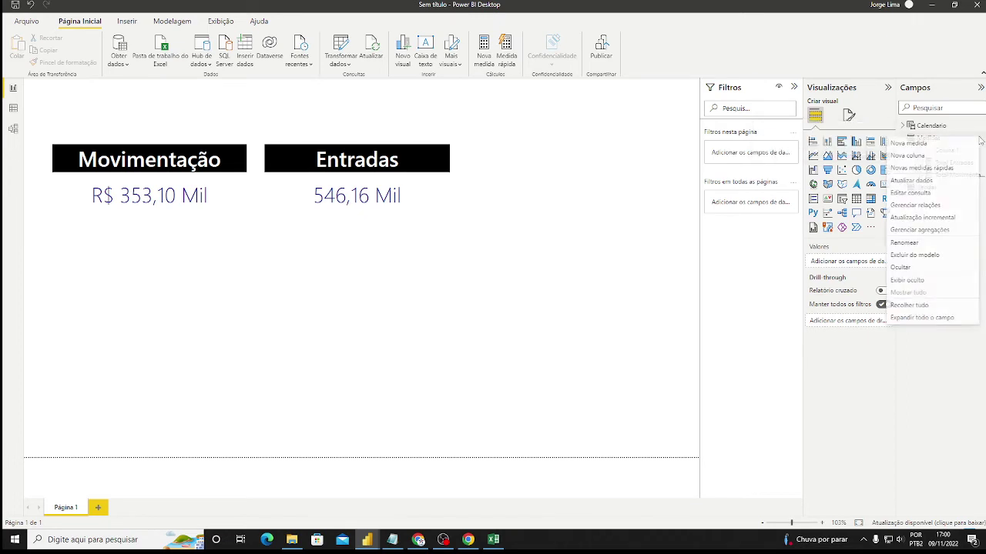
{"action": "left_click", "coordinate": [907, 145]}
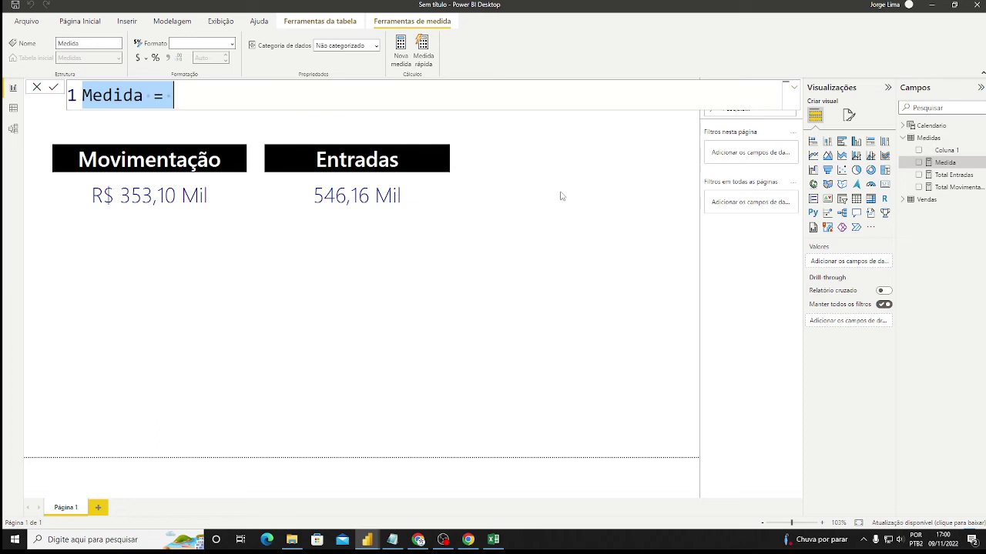
{"action": "type", "text": "Saídaa"}
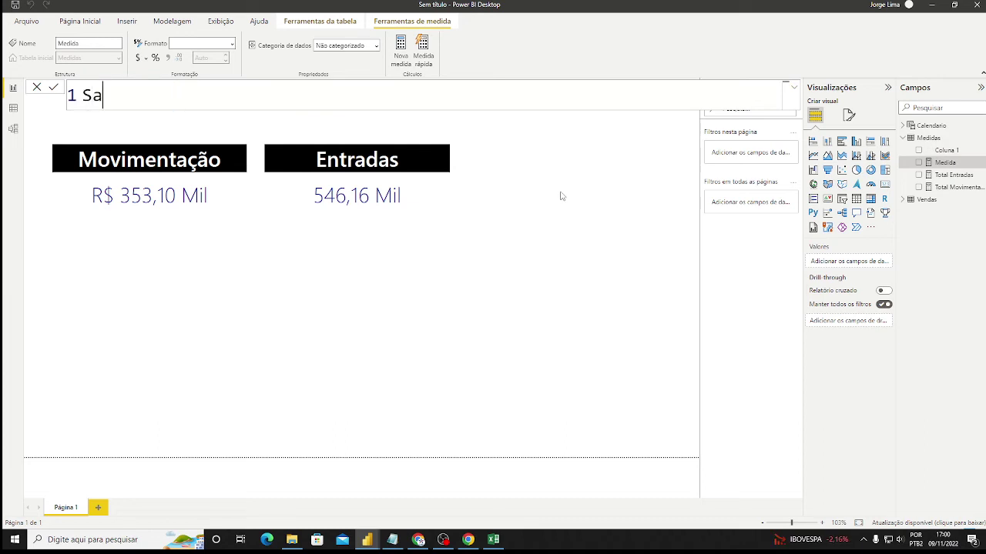
{"action": "key", "text": "BackSpace"}
{"action": "type", "text": "s =sum(sa"}
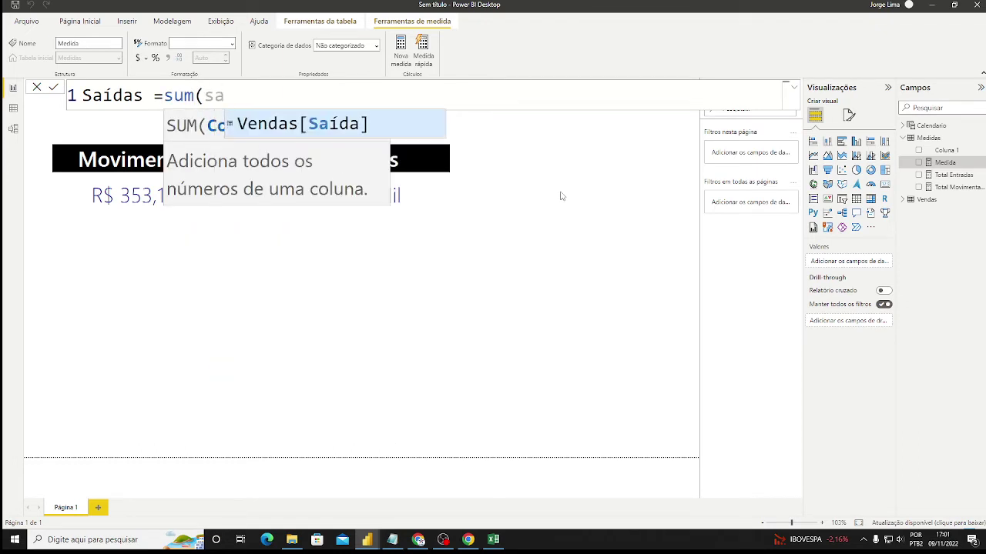
{"action": "left_click", "coordinate": [379, 126]}
{"action": "type", "text": ")"}
{"action": "key", "text": "Return"}
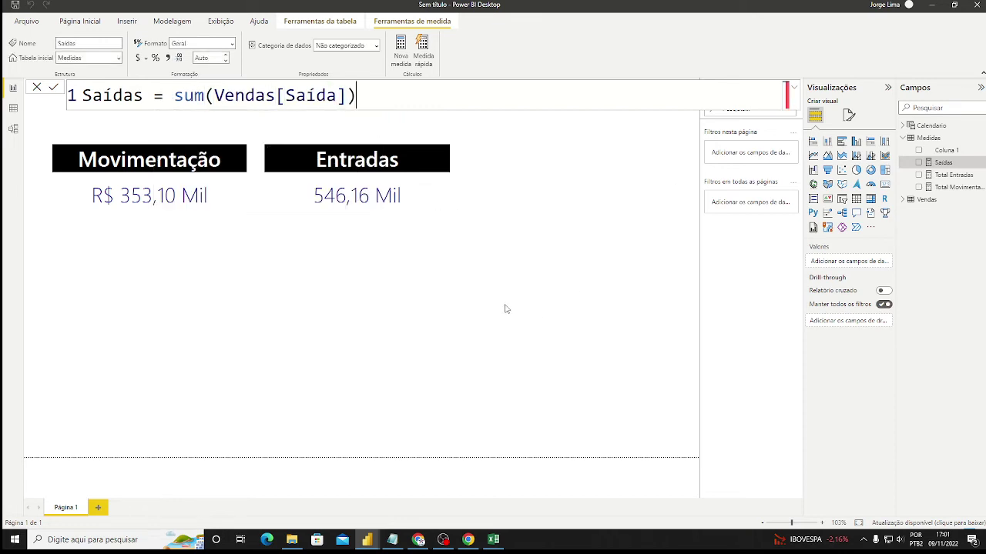
Add a card showing the Saídas measure and copy the Movimentação card's formatting onto it.
{"action": "left_click", "coordinate": [885, 184]}
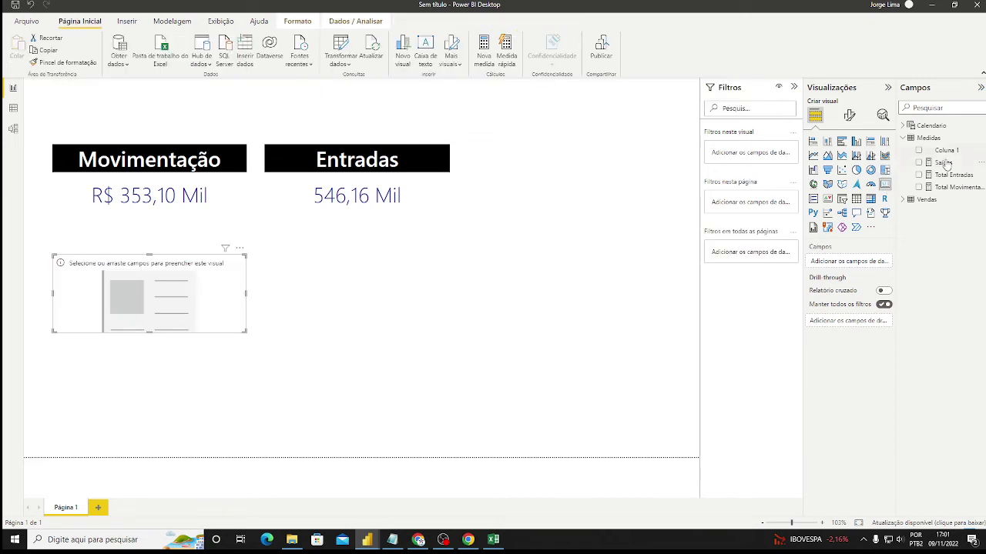
{"action": "left_click", "coordinate": [918, 164]}
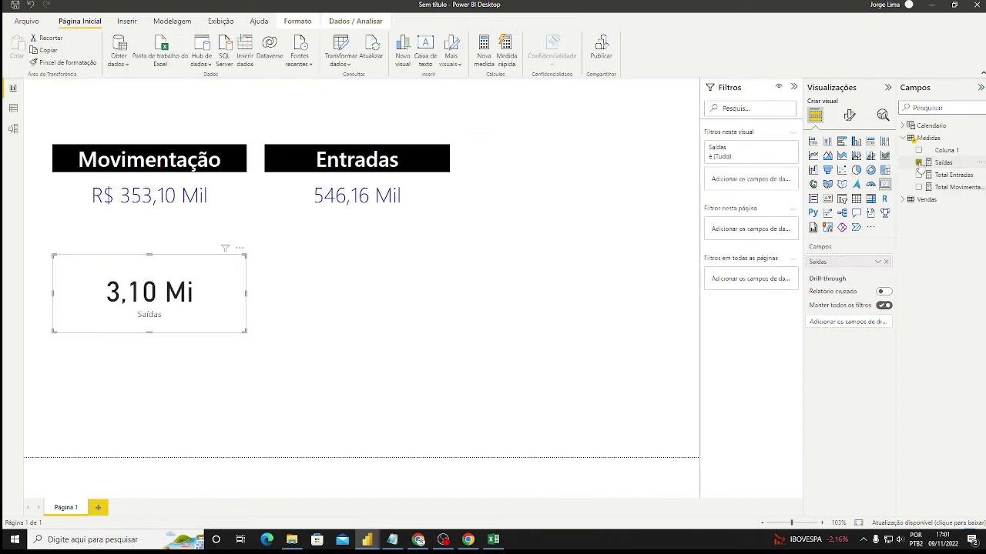
{"action": "left_click", "coordinate": [245, 207]}
{"action": "left_click", "coordinate": [68, 63]}
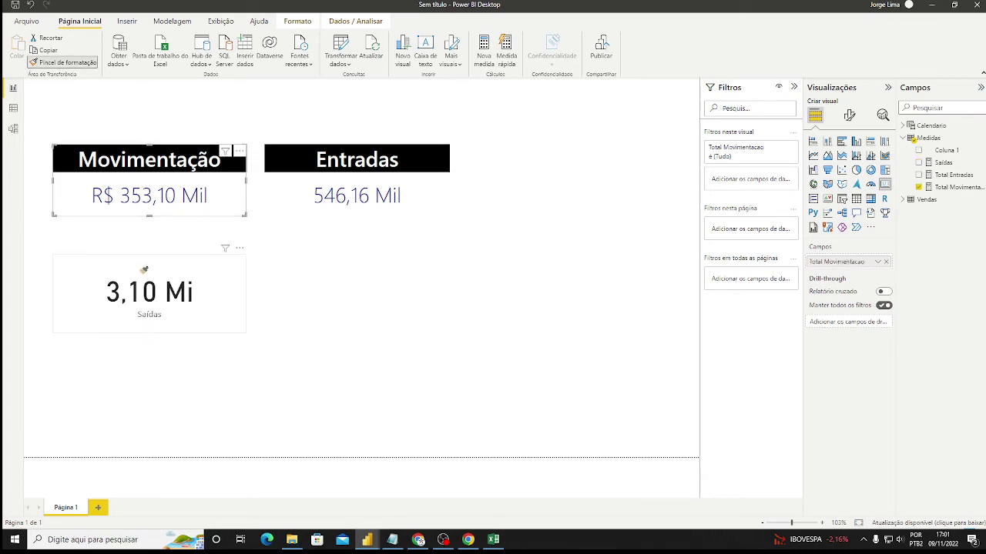
{"action": "left_click", "coordinate": [139, 270]}
Place the Saídas card to the right of the Entradas card and enter its title text.
{"action": "left_click_drag", "start_coordinate": [230, 327], "coordinate": [648, 224]}
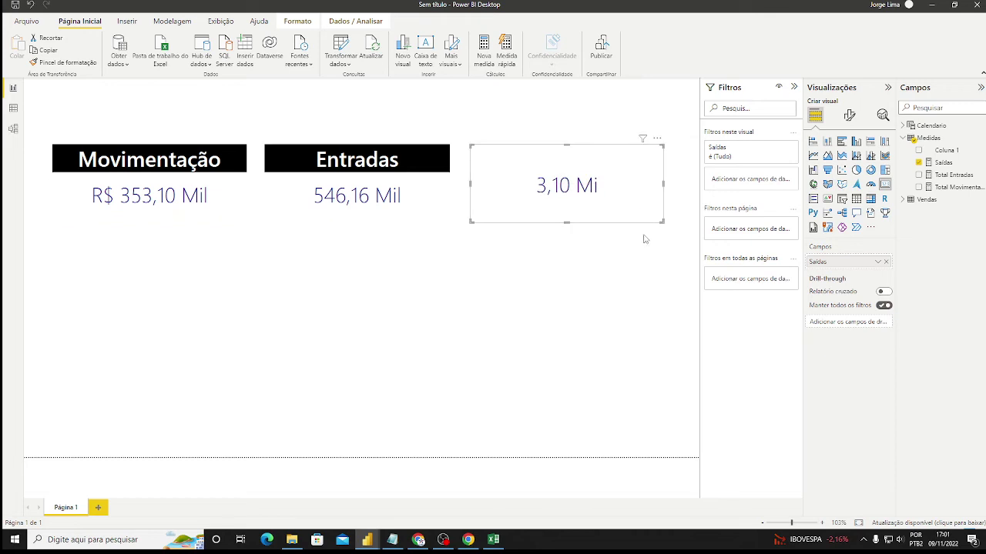
{"action": "left_click", "coordinate": [571, 228]}
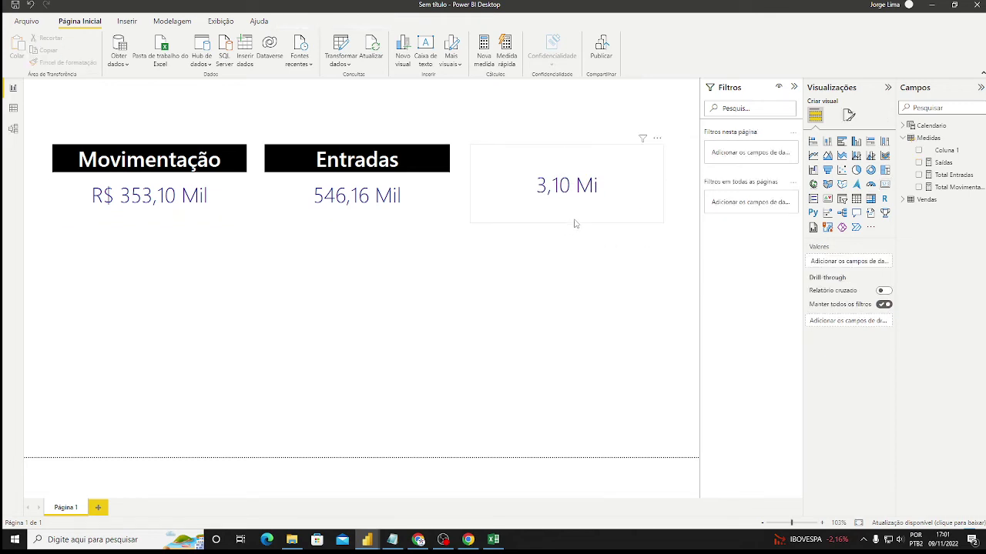
{"action": "left_click", "coordinate": [581, 216]}
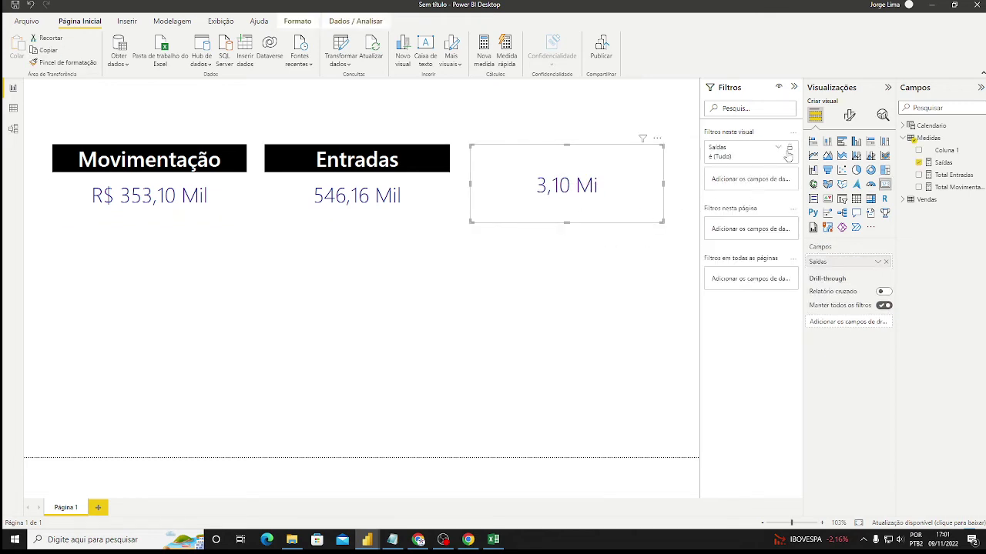
{"action": "left_click", "coordinate": [849, 115]}
{"action": "left_click", "coordinate": [845, 162]}
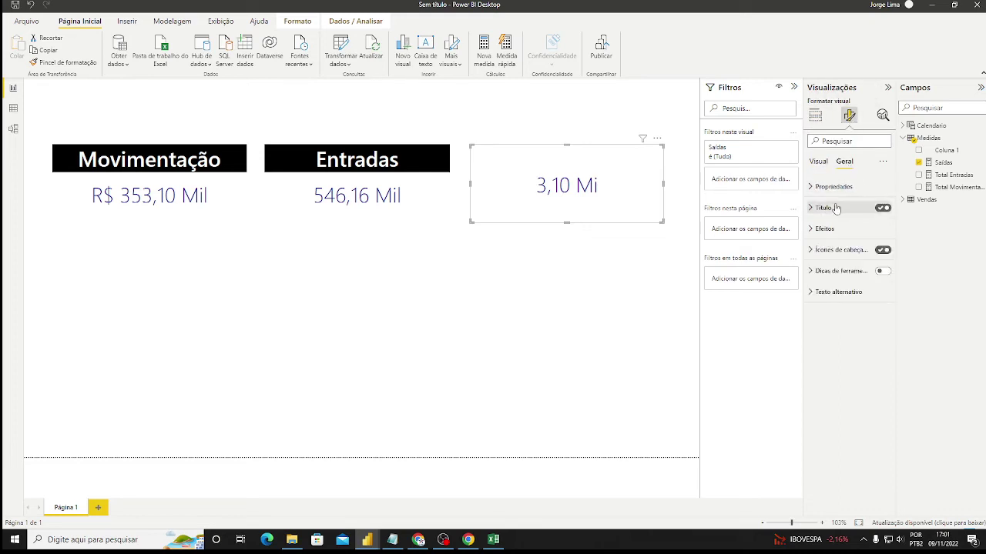
{"action": "left_click", "coordinate": [816, 207]}
{"action": "left_click", "coordinate": [831, 240]}
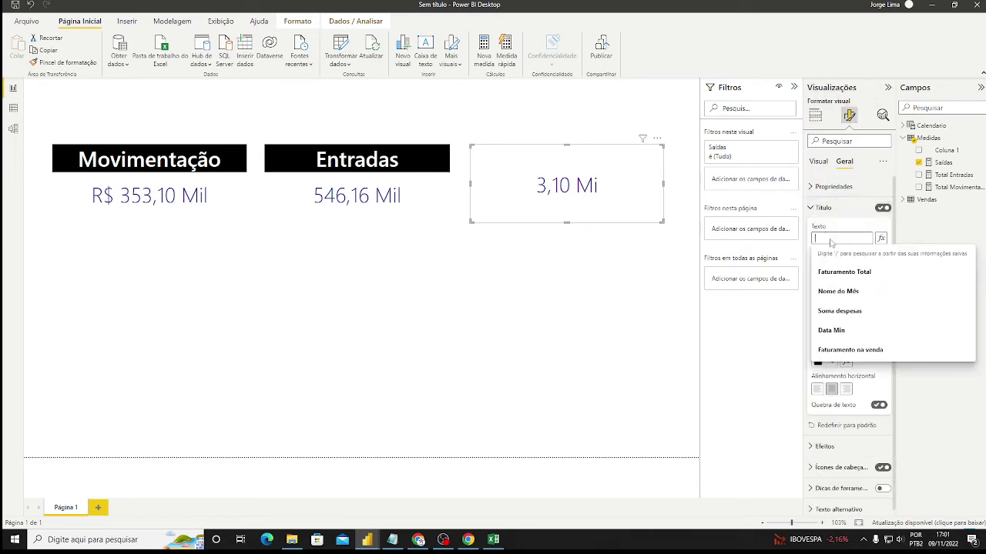
{"action": "type", "text": "Sa"}
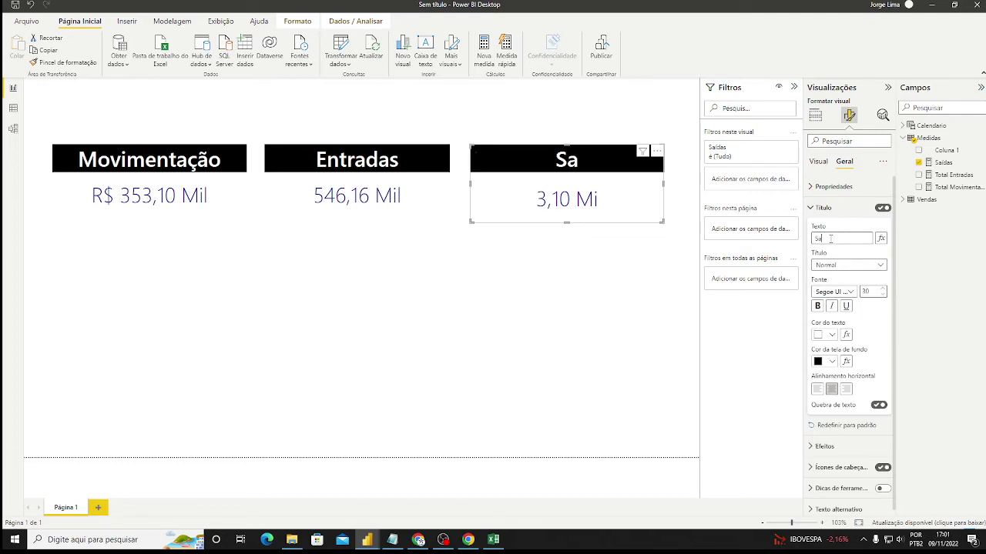
Complete the third card's title as "Saídas" and shorten that card to match the height of the other two.
{"action": "type", "text": "ídas"}
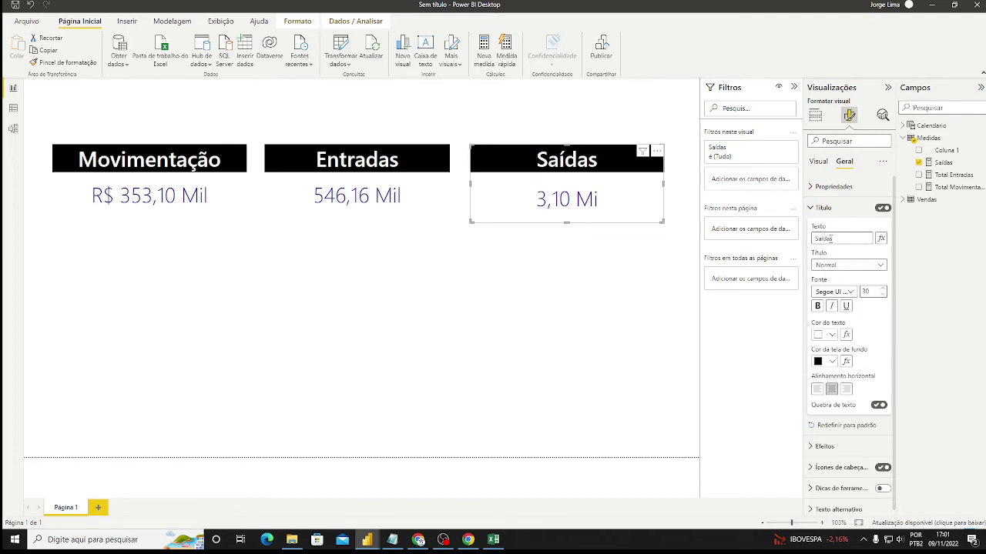
{"action": "left_click", "coordinate": [364, 267]}
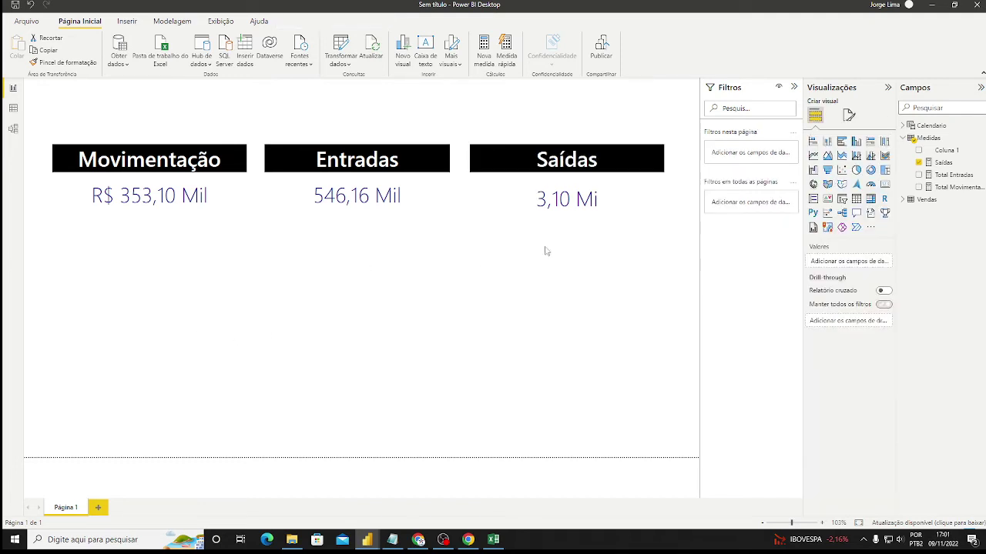
{"action": "left_click", "coordinate": [640, 209]}
{"action": "left_click_drag", "start_coordinate": [566, 222], "coordinate": [567, 217]}
{"action": "left_click", "coordinate": [520, 267]}
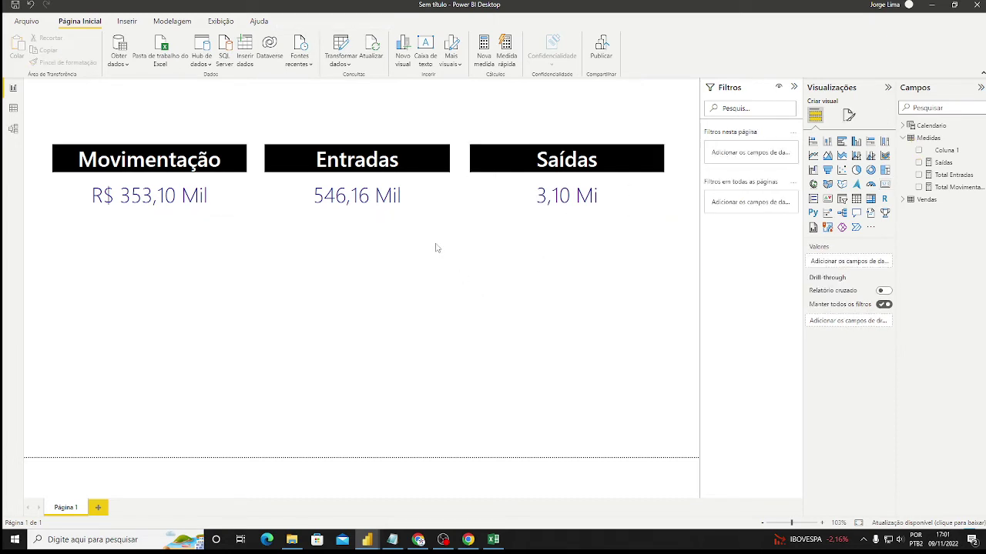
{"action": "left_click", "coordinate": [228, 164]}
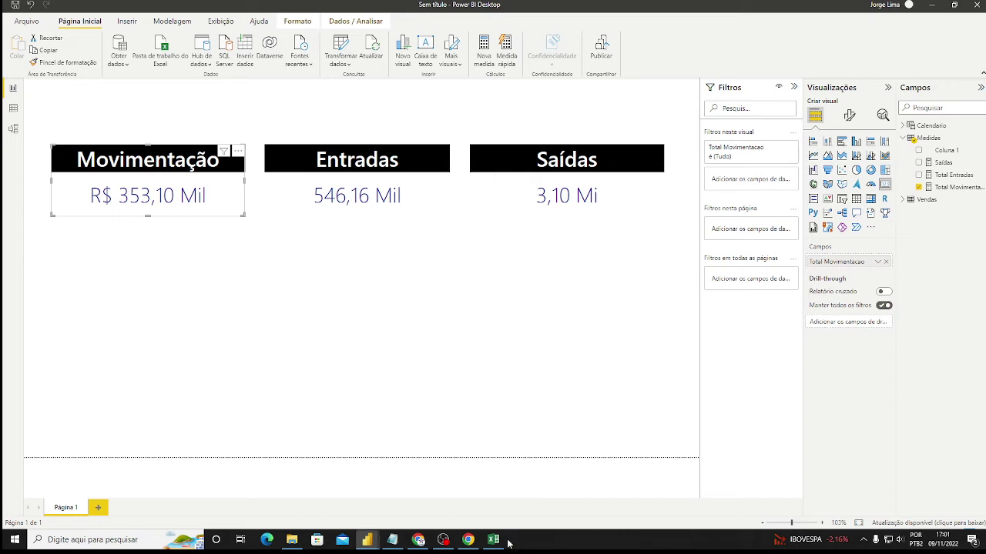
Try different years in the "fluxo de caixa" report's year slicer, ending on 2016, and return to the untitled report.
{"action": "mouse_move", "coordinate": [366, 539]}
{"action": "left_click", "coordinate": [338, 497]}
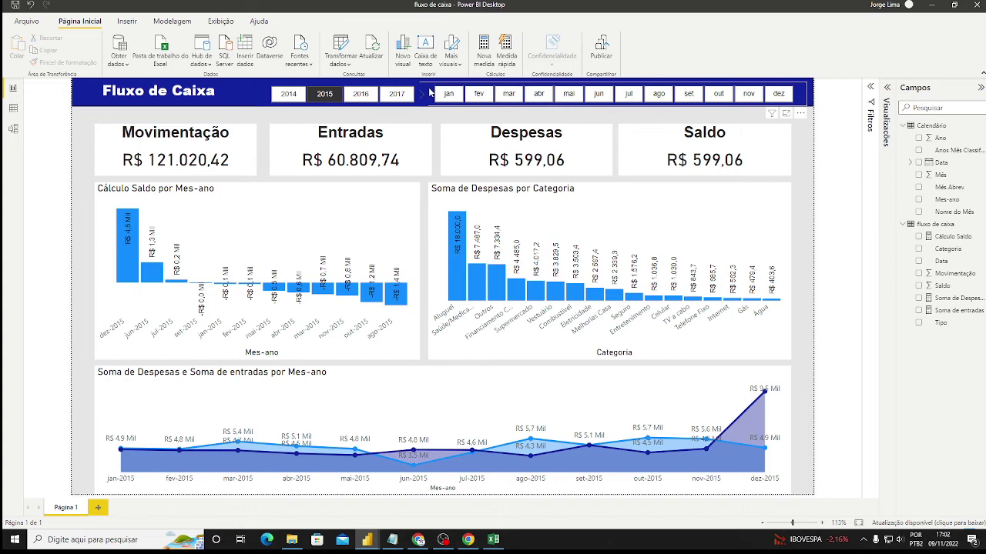
{"action": "left_click", "coordinate": [334, 94]}
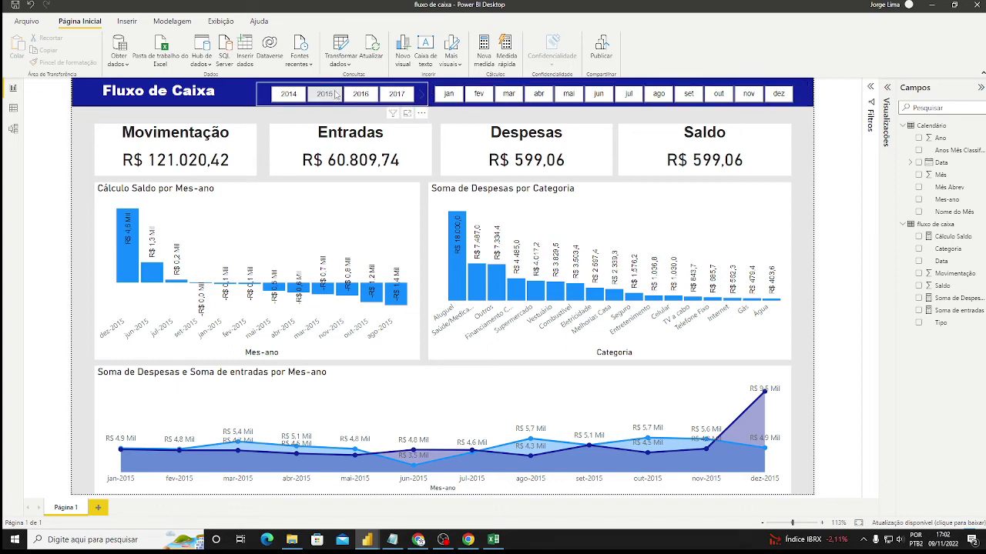
{"action": "left_click", "coordinate": [422, 96]}
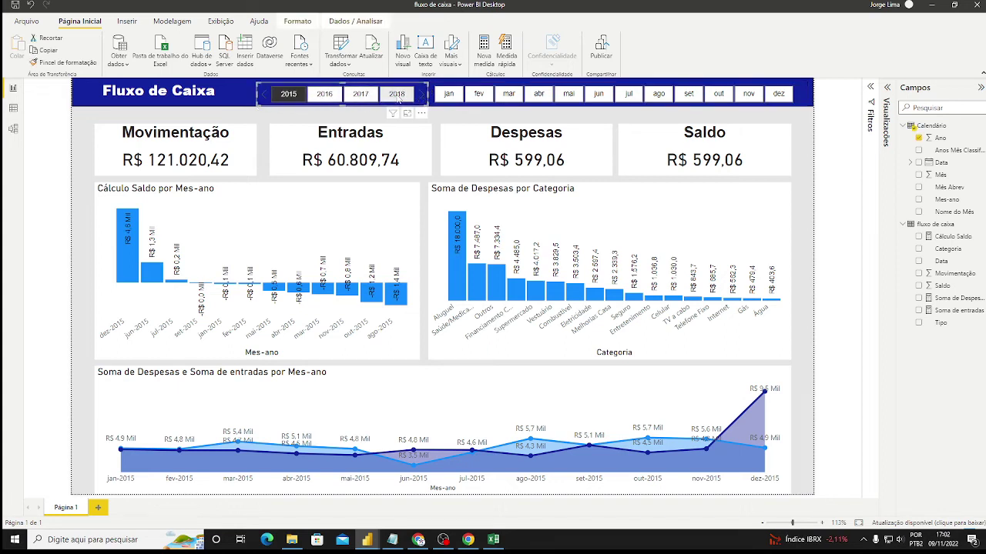
{"action": "left_click", "coordinate": [396, 94]}
{"action": "left_click", "coordinate": [397, 95]}
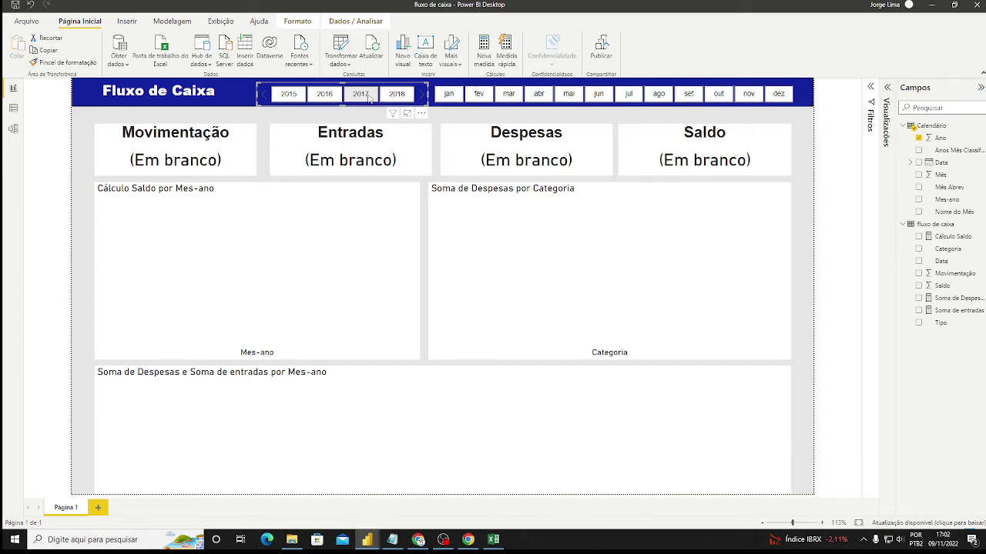
{"action": "left_click", "coordinate": [369, 98]}
{"action": "left_click", "coordinate": [327, 96]}
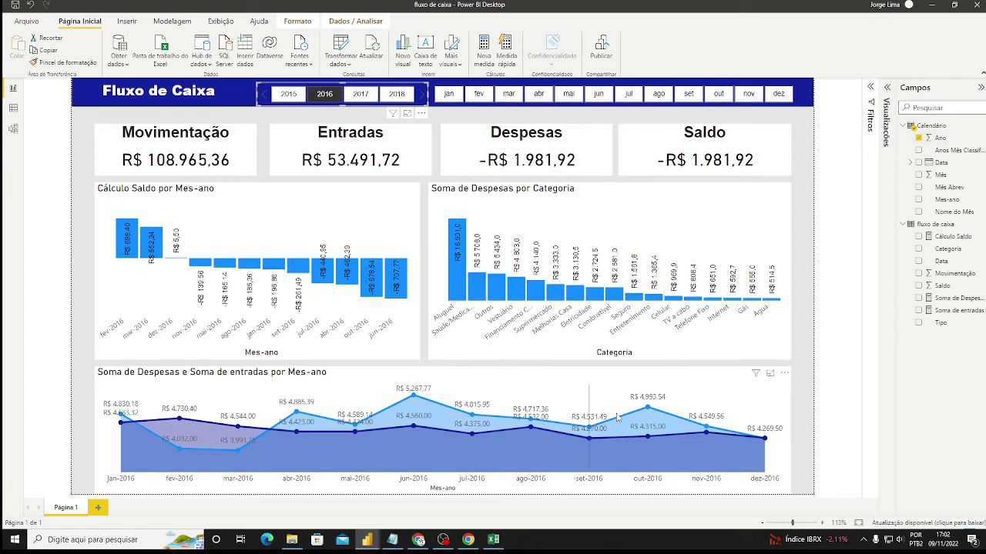
{"action": "mouse_move", "coordinate": [367, 539]}
{"action": "left_click", "coordinate": [454, 510]}
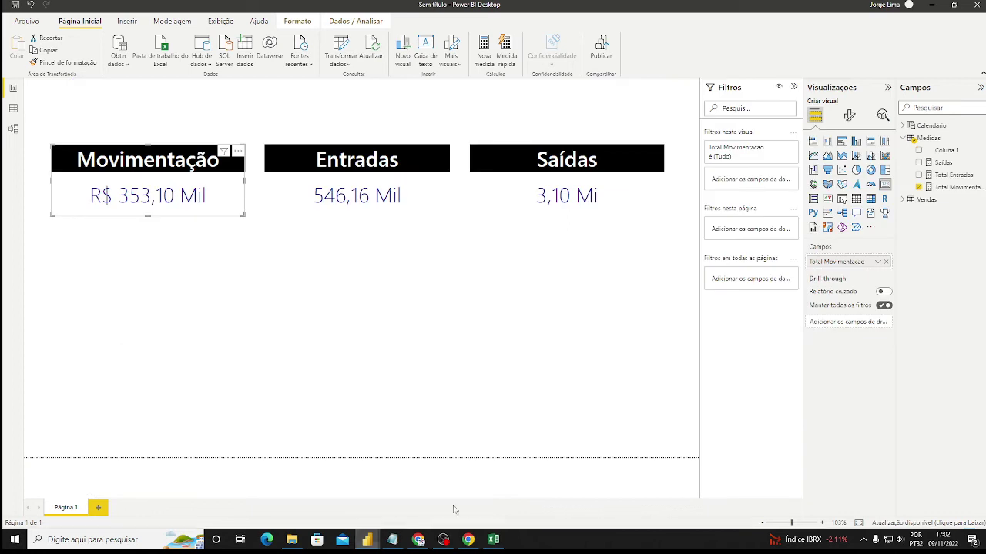
{"action": "left_click", "coordinate": [475, 368]}
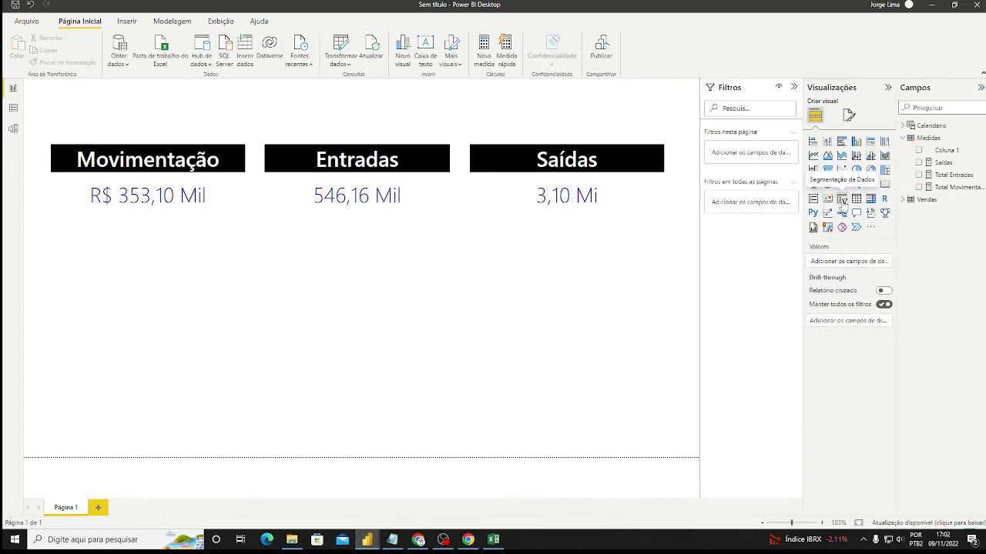
{"action": "left_click", "coordinate": [842, 199]}
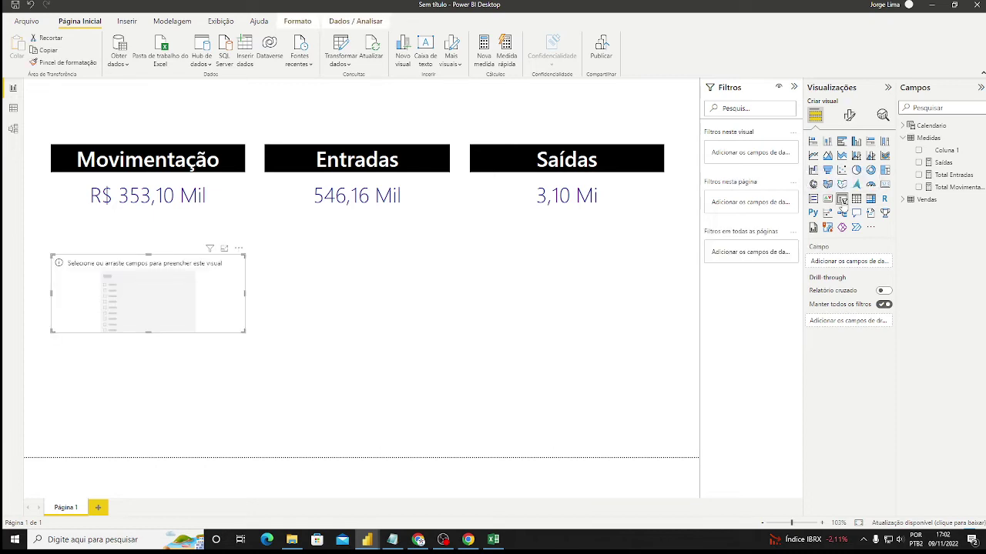
{"action": "left_click", "coordinate": [903, 139]}
{"action": "left_click", "coordinate": [903, 126]}
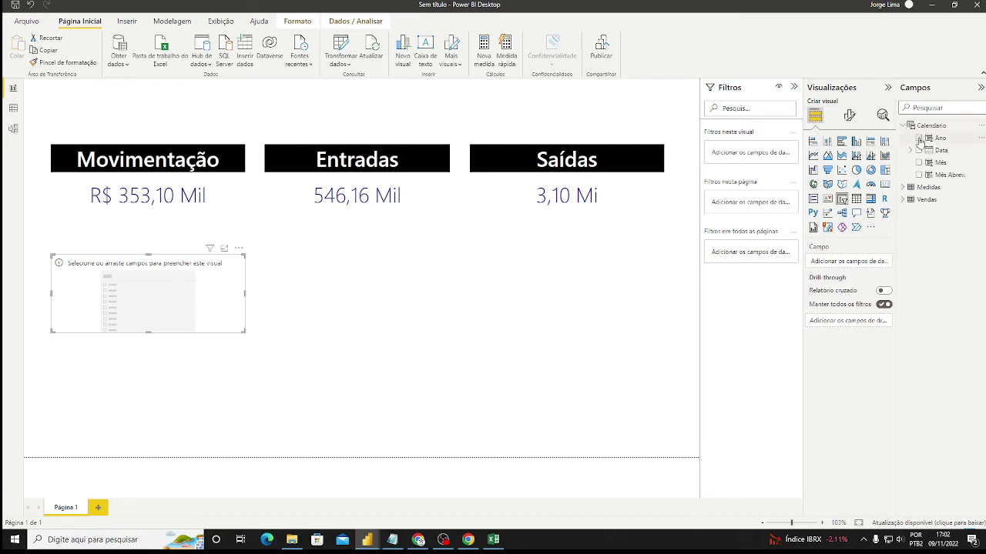
{"action": "left_click", "coordinate": [918, 138]}
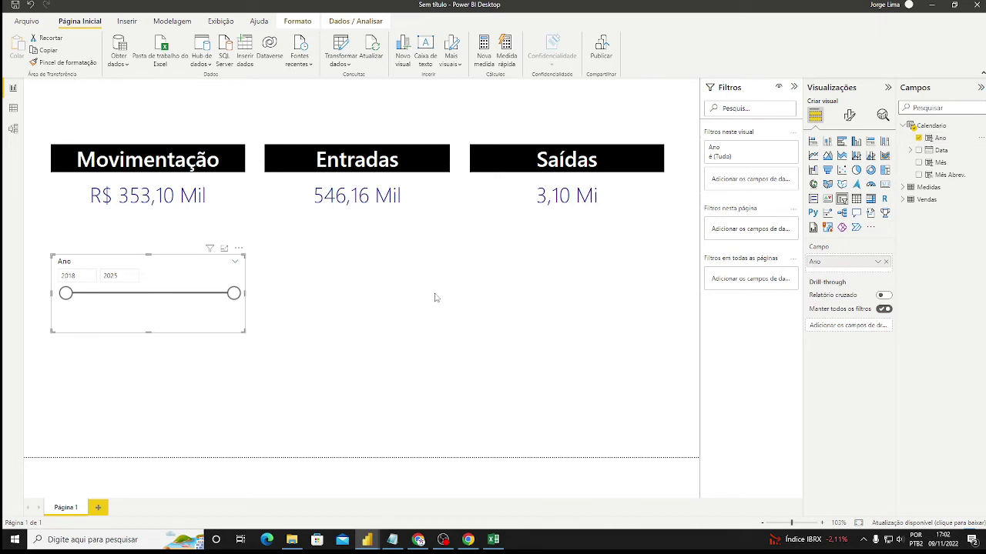
{"action": "left_click_drag", "start_coordinate": [247, 279], "coordinate": [413, 274]}
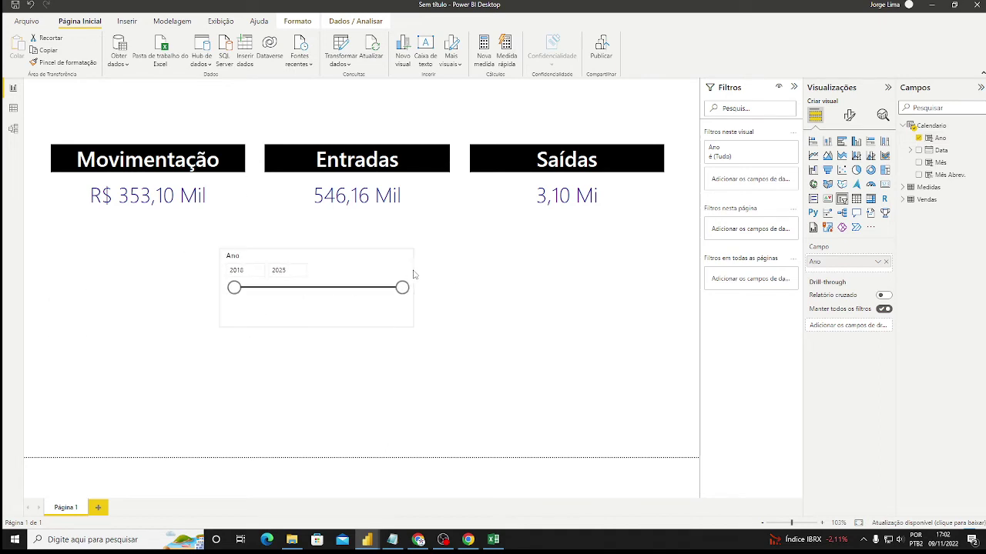
{"action": "left_click_drag", "start_coordinate": [235, 287], "coordinate": [362, 290]}
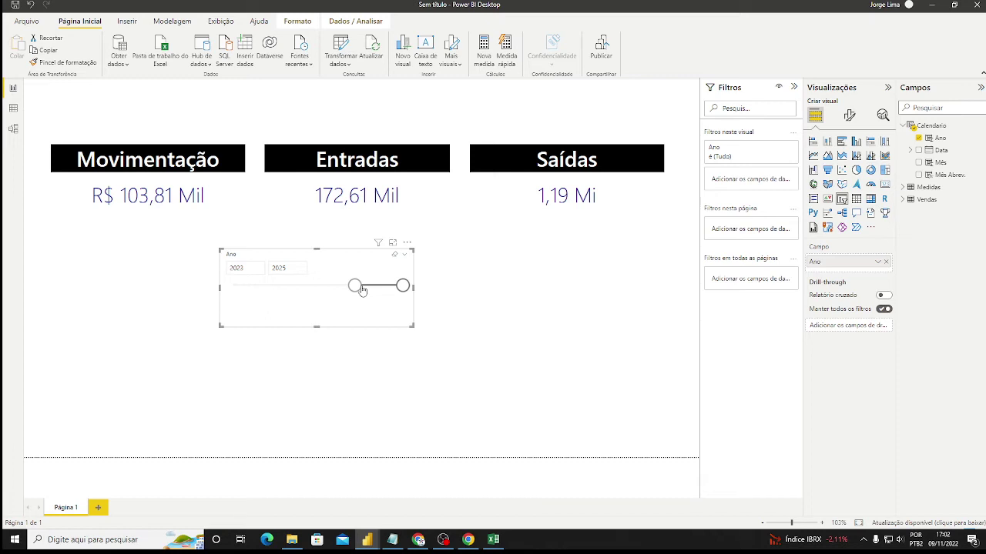
{"action": "key", "text": "Delete"}
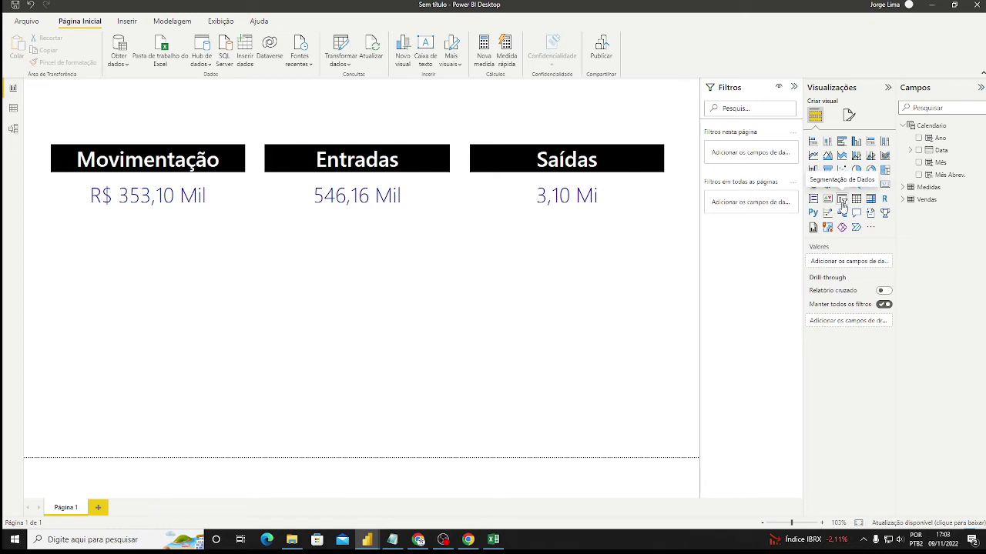
Add a slicer for the Calendario table's Ano field and place it below the Movimentação and Entradas cards.
{"action": "left_click", "coordinate": [843, 200]}
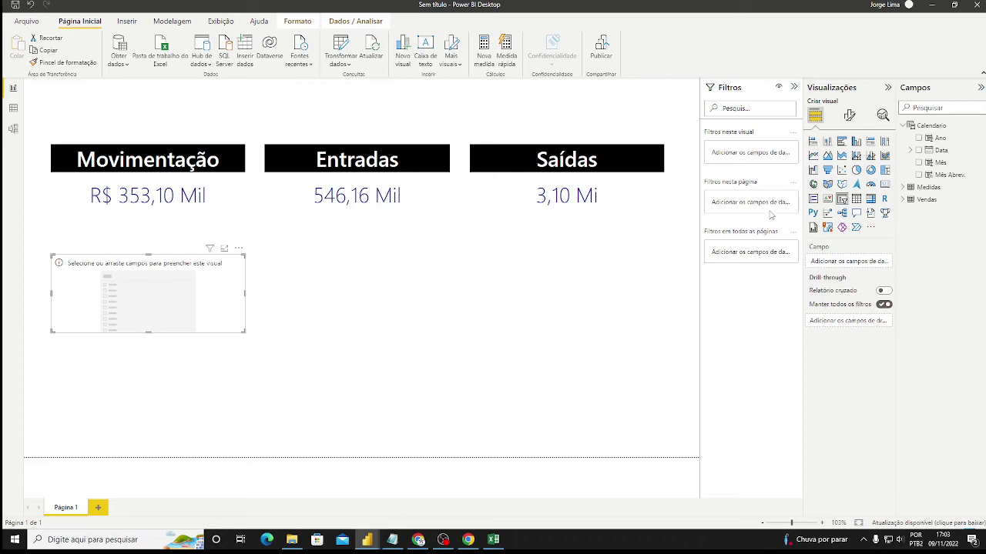
{"action": "left_click", "coordinate": [918, 138]}
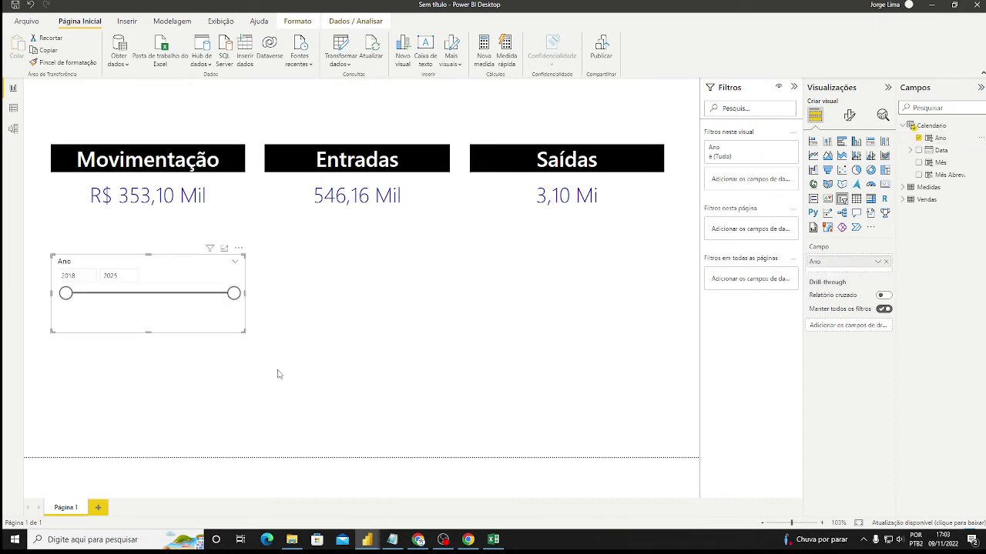
{"action": "left_click_drag", "start_coordinate": [177, 267], "coordinate": [243, 291]}
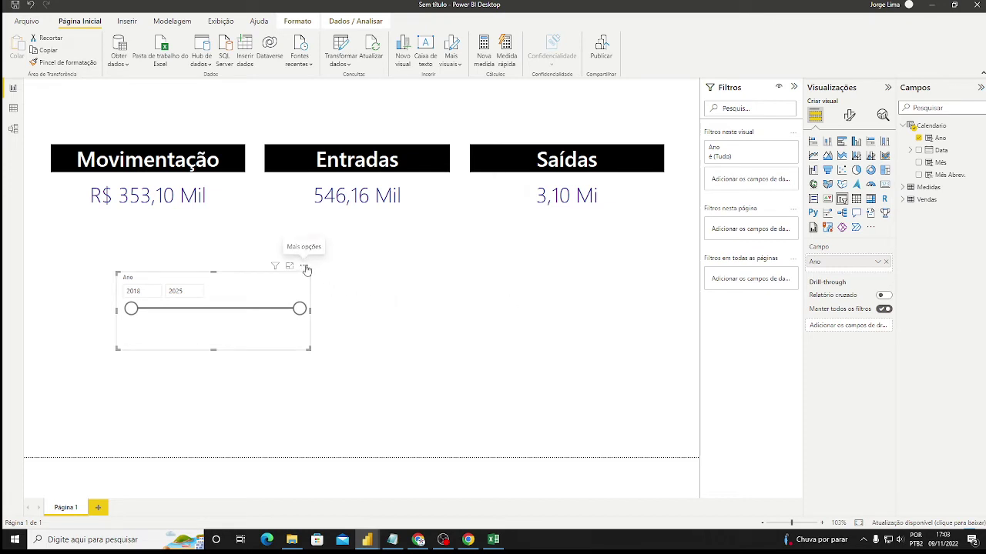
Change the Ano slicer's type to Lista and lengthen it so that all years from 2018 to 2025 fit.
{"action": "left_click", "coordinate": [305, 268]}
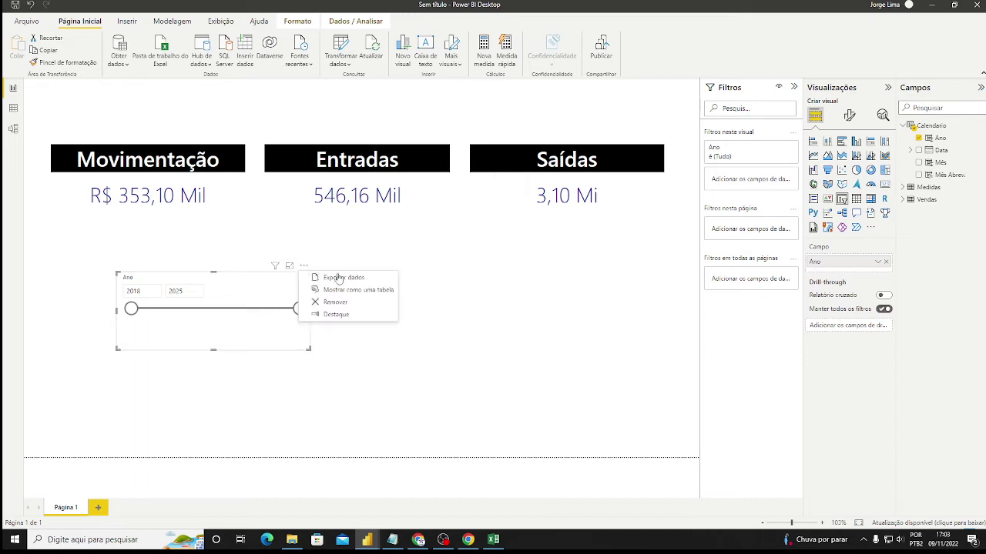
{"action": "left_click", "coordinate": [493, 394]}
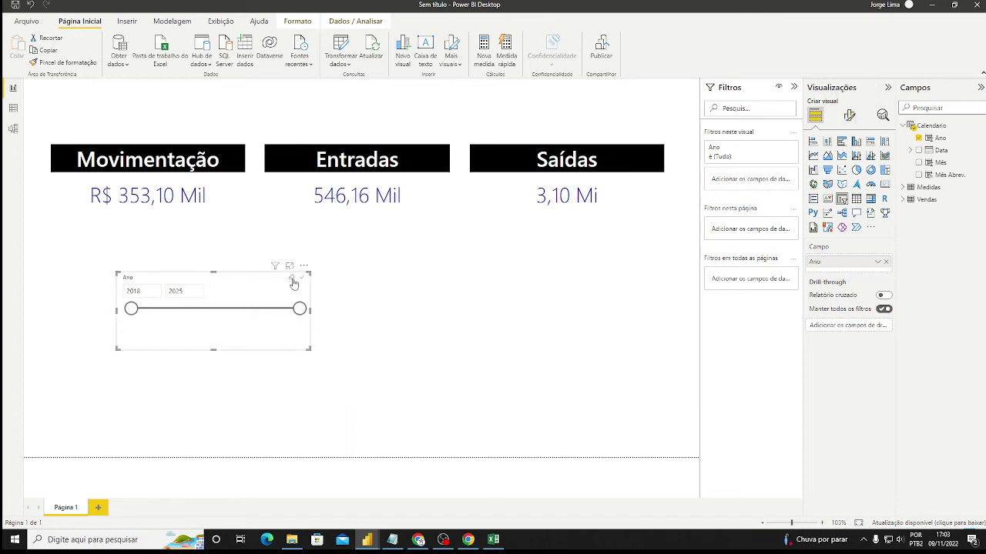
{"action": "left_click", "coordinate": [300, 282]}
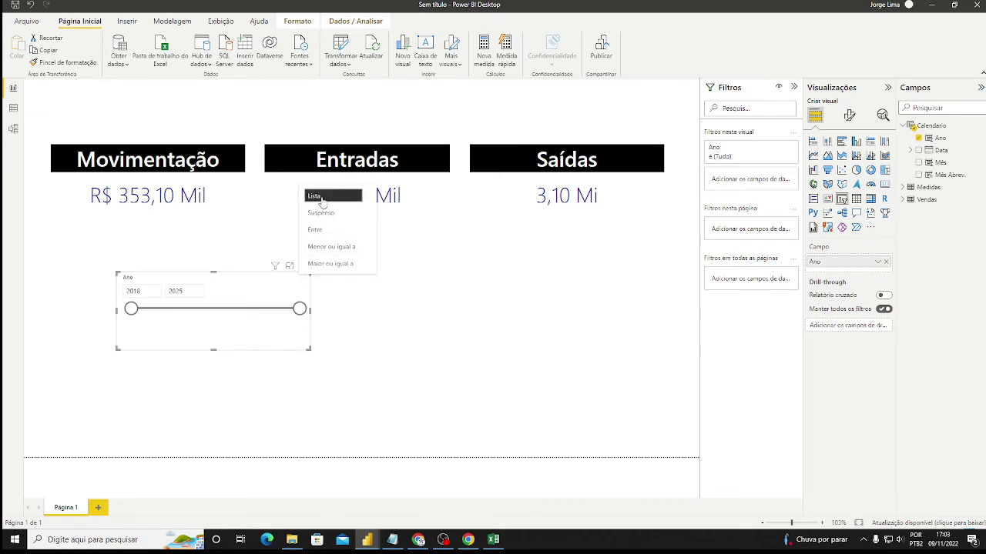
{"action": "left_click", "coordinate": [375, 336]}
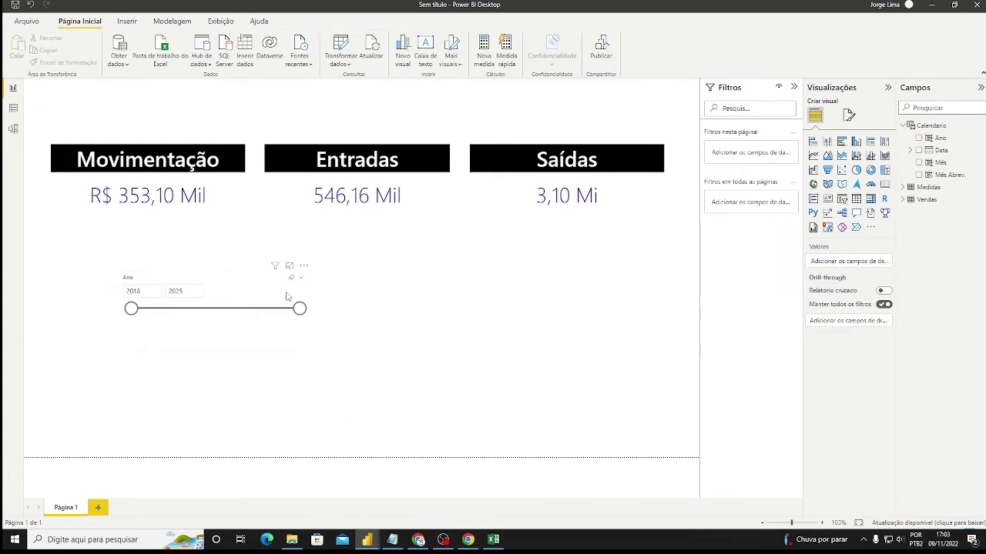
{"action": "left_click", "coordinate": [260, 298]}
{"action": "left_click", "coordinate": [300, 278]}
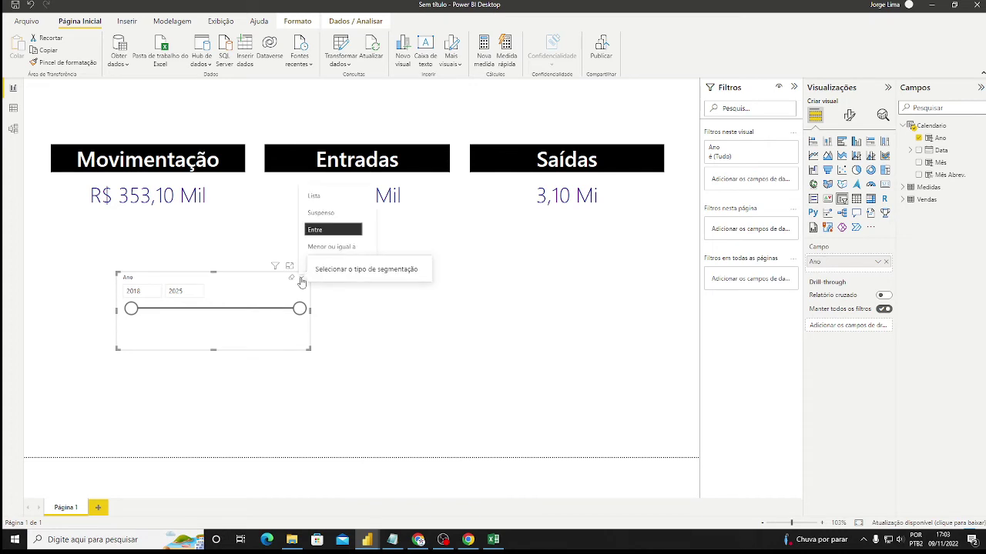
{"action": "left_click", "coordinate": [319, 199]}
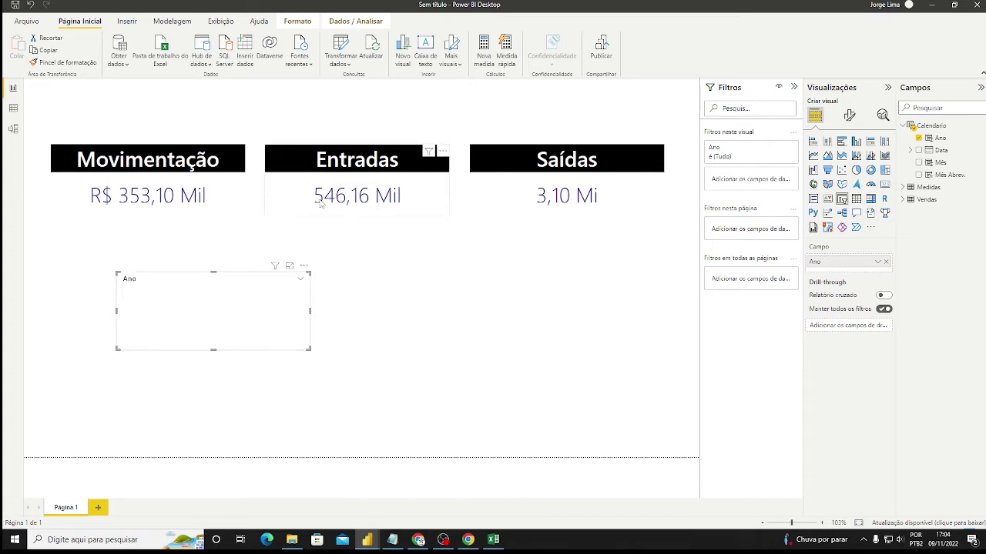
{"action": "left_click_drag", "start_coordinate": [212, 349], "coordinate": [210, 419]}
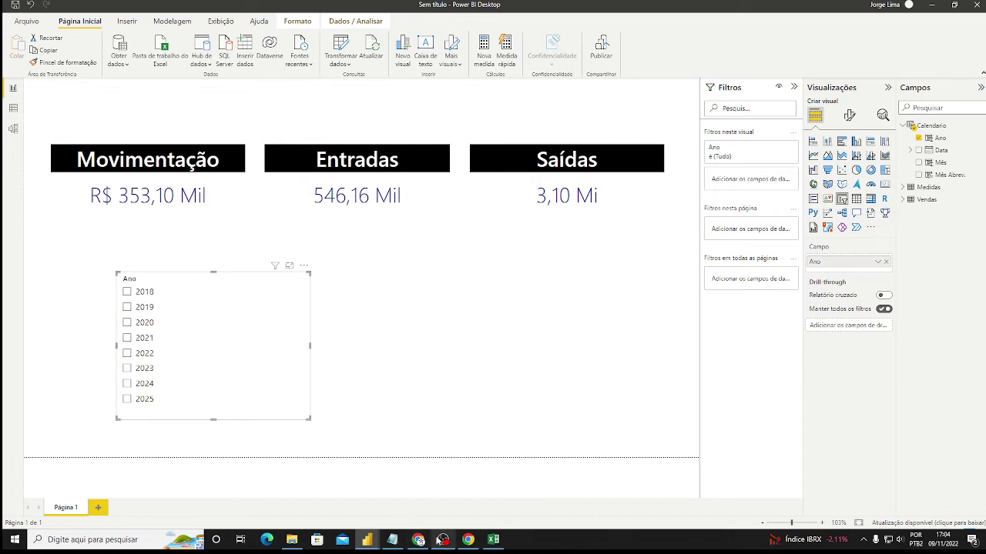
Examine the year slicer's layout in the "fluxo de caixa" report and return to the untitled report.
{"action": "mouse_move", "coordinate": [367, 539]}
{"action": "left_click", "coordinate": [350, 521]}
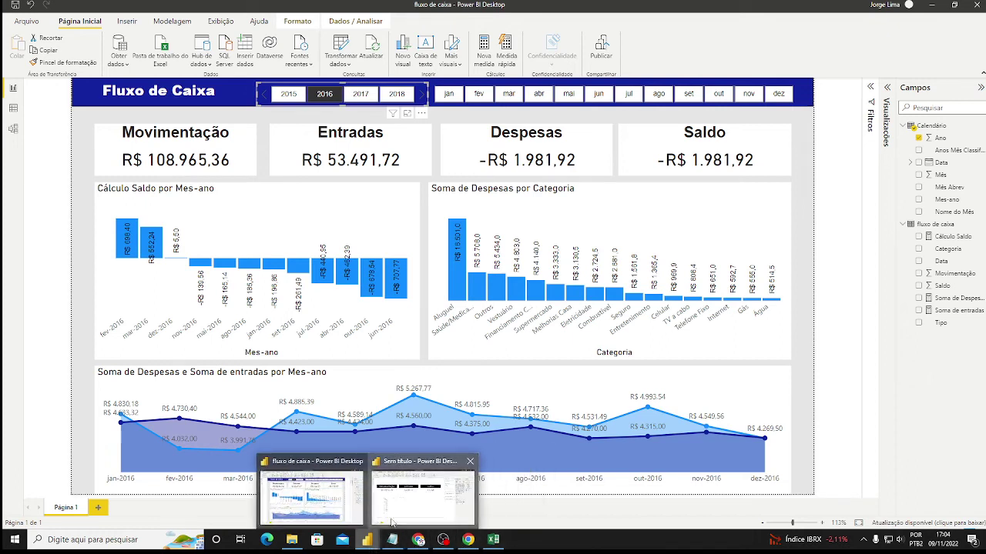
{"action": "left_click", "coordinate": [423, 493]}
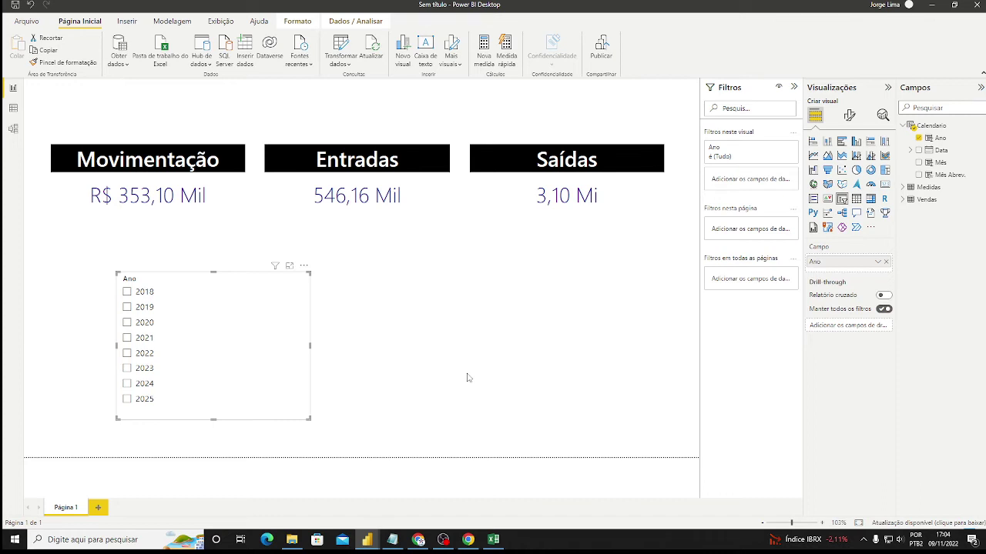
Select 2021 in the Ano slicer and set the slicer's orientation to Horizontal.
{"action": "left_click", "coordinate": [278, 341]}
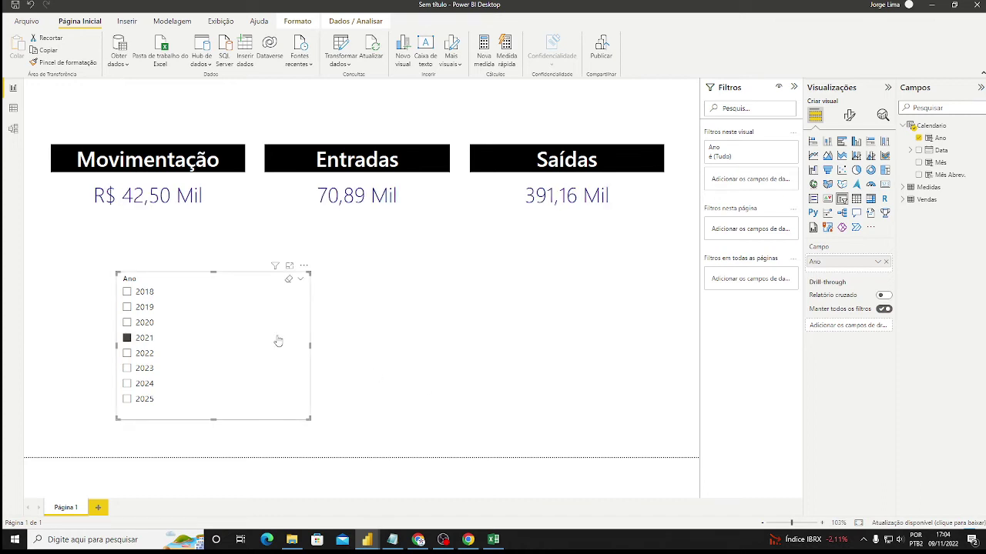
{"action": "left_click", "coordinate": [847, 117]}
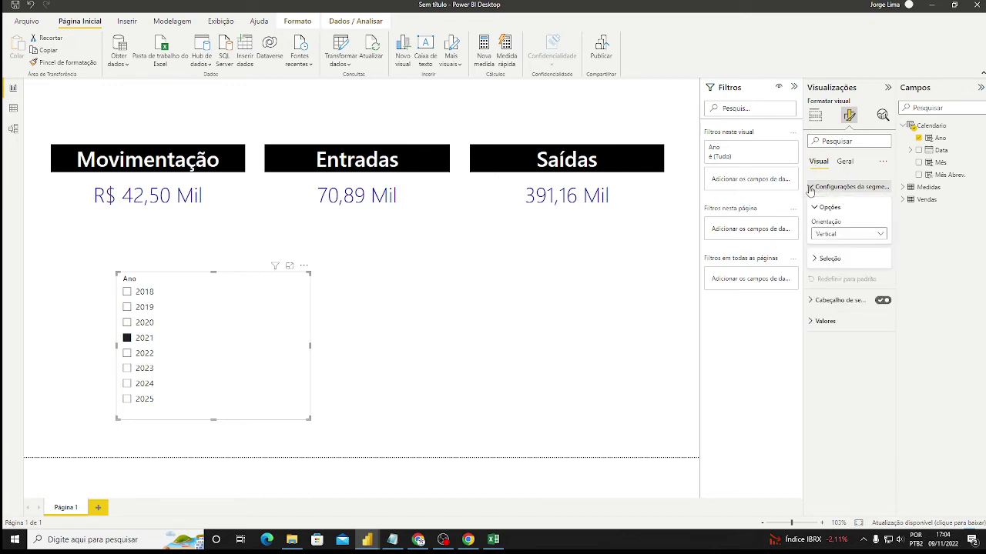
{"action": "left_click", "coordinate": [880, 235]}
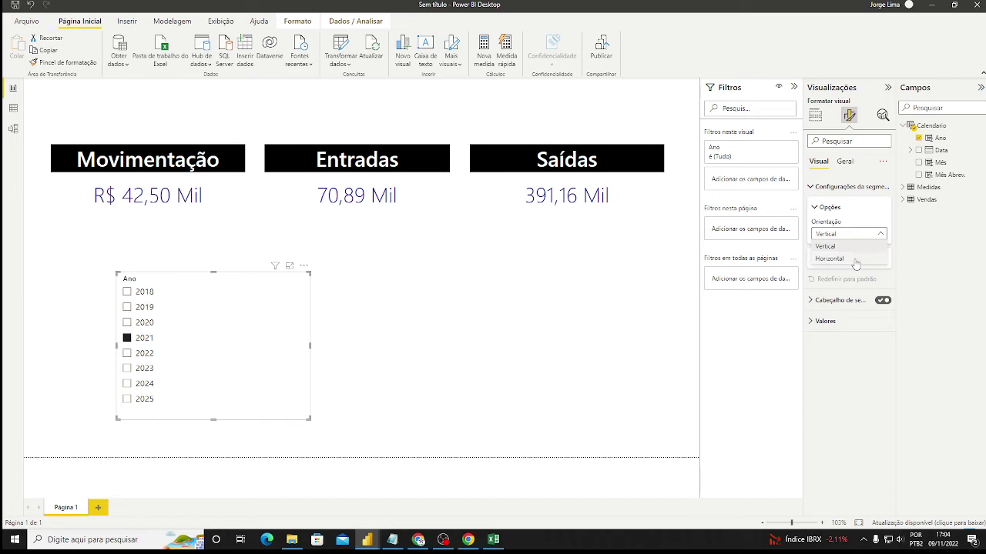
{"action": "left_click", "coordinate": [855, 260]}
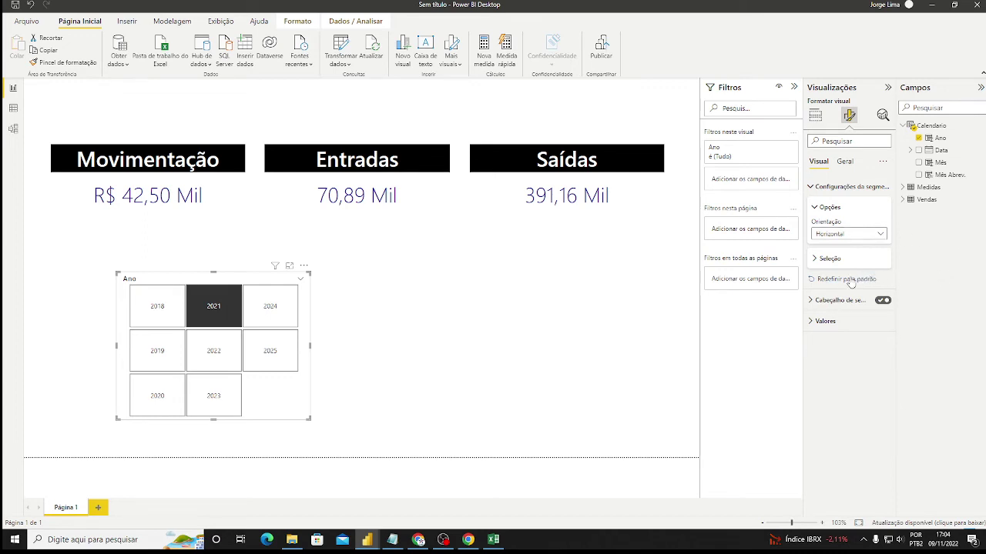
Turn off the Responsivo option in the Ano slicer's advanced properties.
{"action": "left_click", "coordinate": [844, 163]}
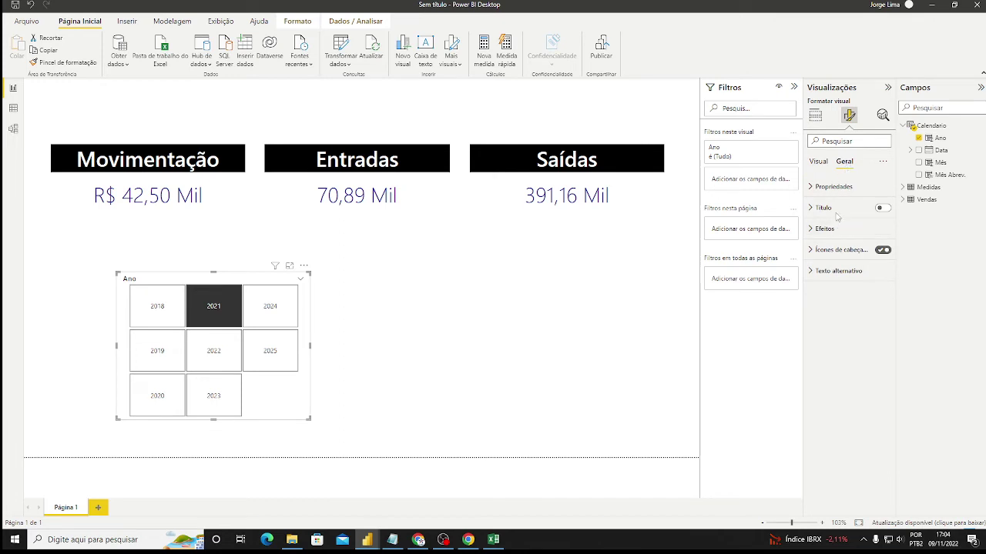
{"action": "left_click", "coordinate": [812, 229]}
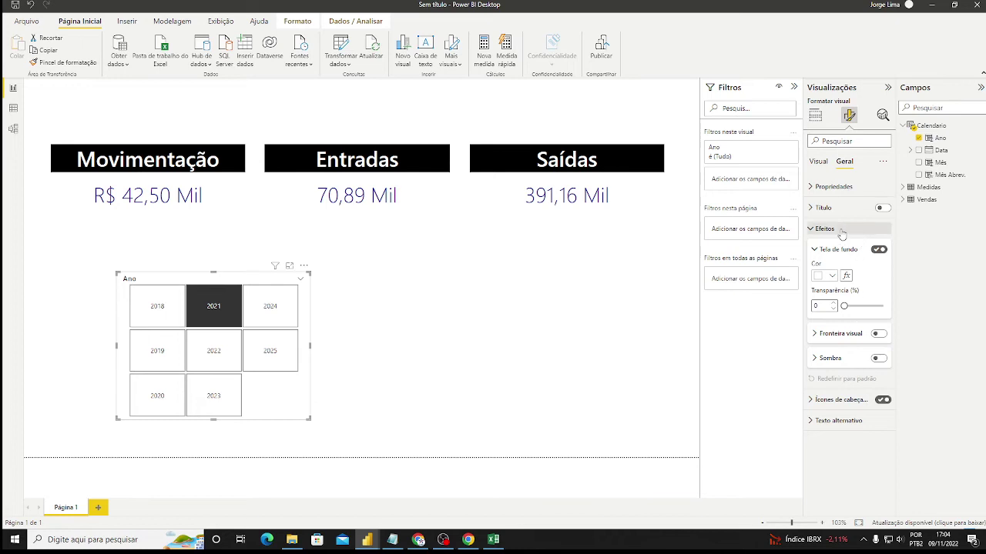
{"action": "left_click", "coordinate": [815, 229]}
{"action": "left_click", "coordinate": [811, 187]}
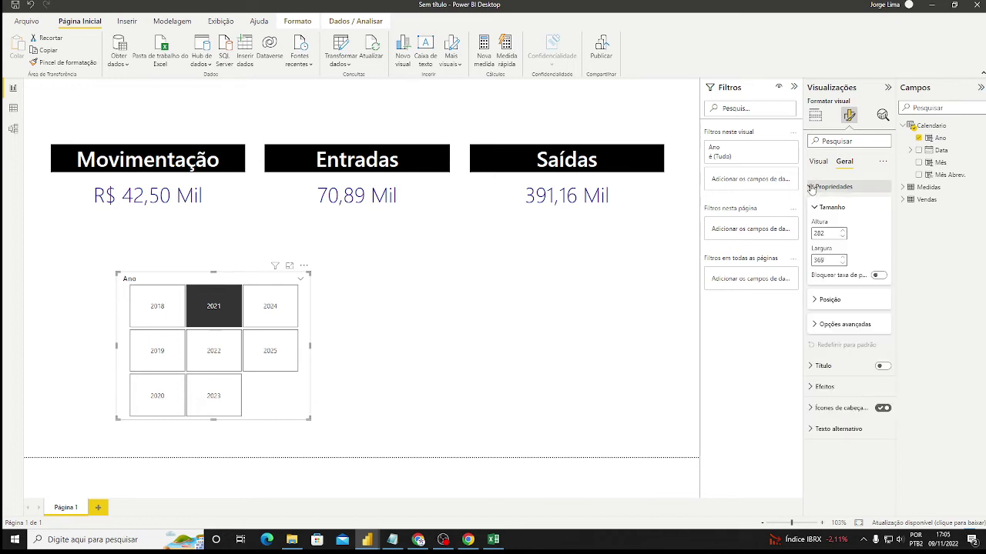
{"action": "left_click", "coordinate": [815, 326]}
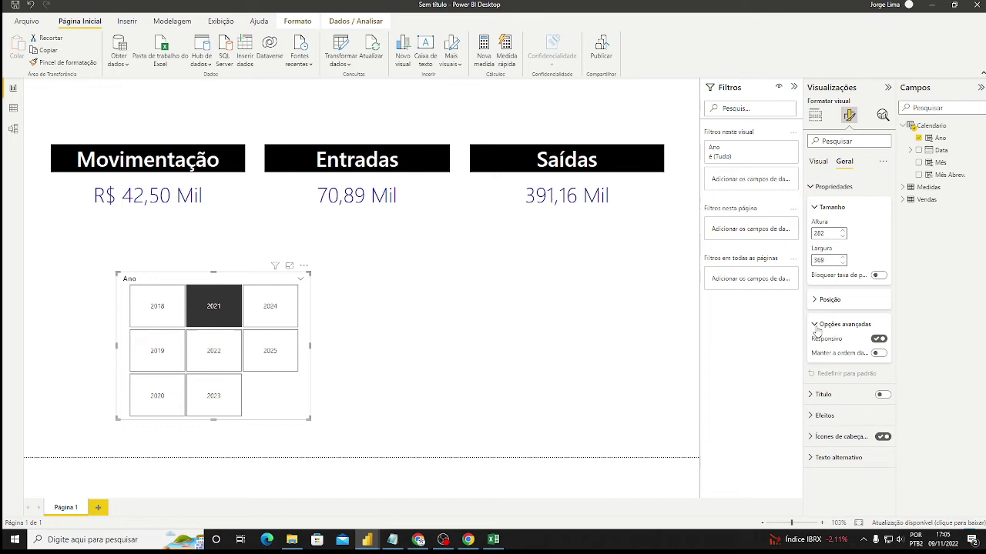
{"action": "left_click", "coordinate": [877, 341]}
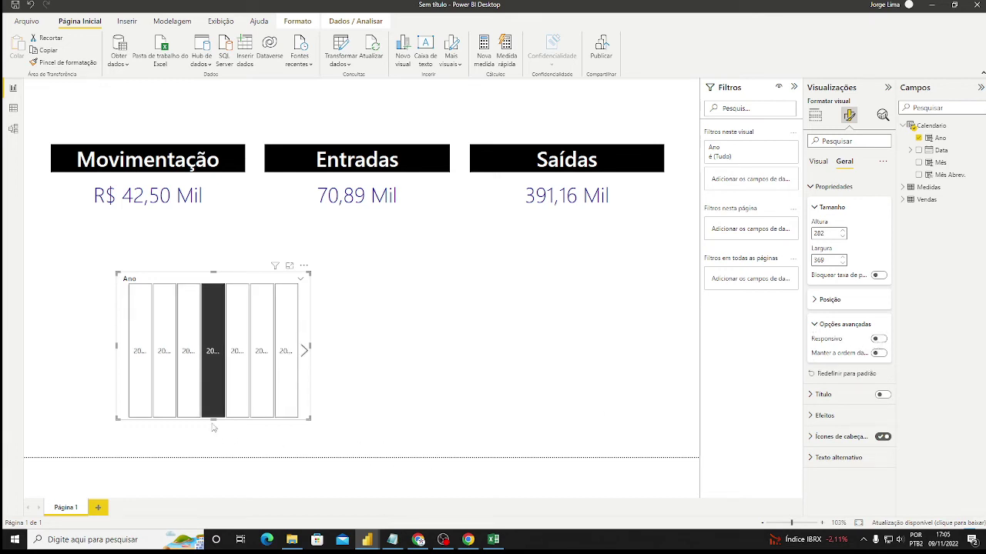
Resize the Ano slicer to a single row about 81 high and 678 wide and move it above the Movimentação and Entradas cards.
{"action": "left_click_drag", "start_coordinate": [212, 421], "coordinate": [213, 313]}
{"action": "left_click_drag", "start_coordinate": [308, 294], "coordinate": [474, 294]}
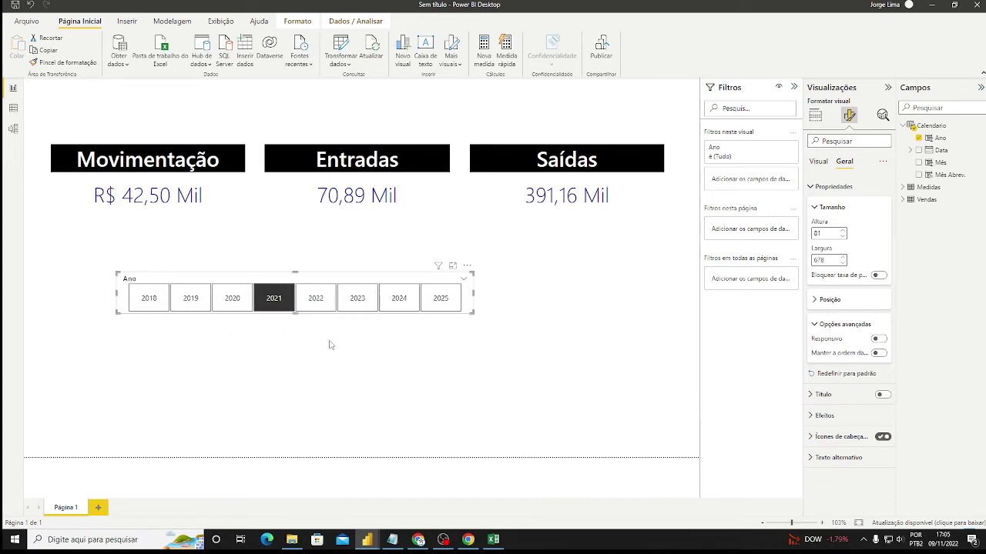
{"action": "left_click_drag", "start_coordinate": [355, 280], "coordinate": [287, 91]}
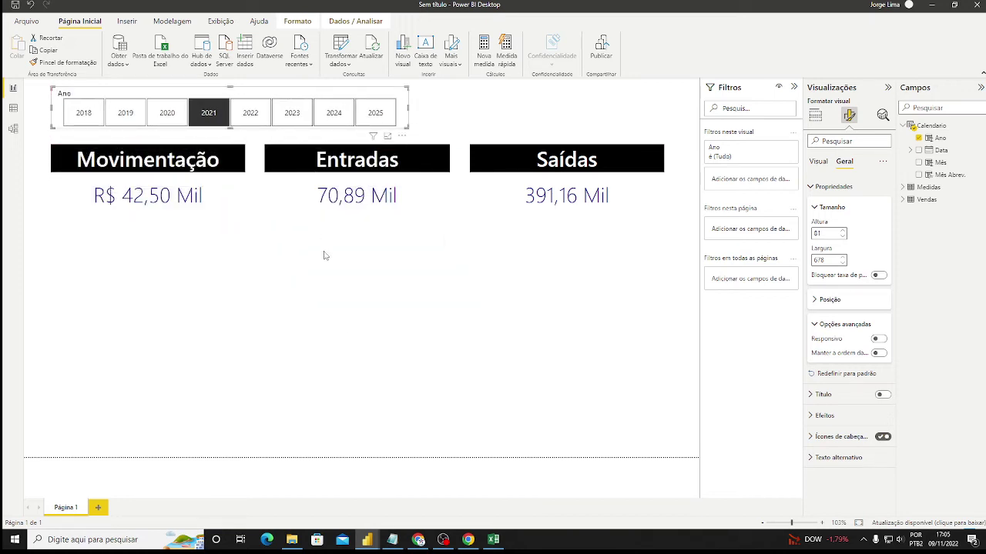
Check how the cards respond to each year in the Ano slicer from 2018 through 2025, leaving 2025 selected.
{"action": "left_click", "coordinate": [87, 122]}
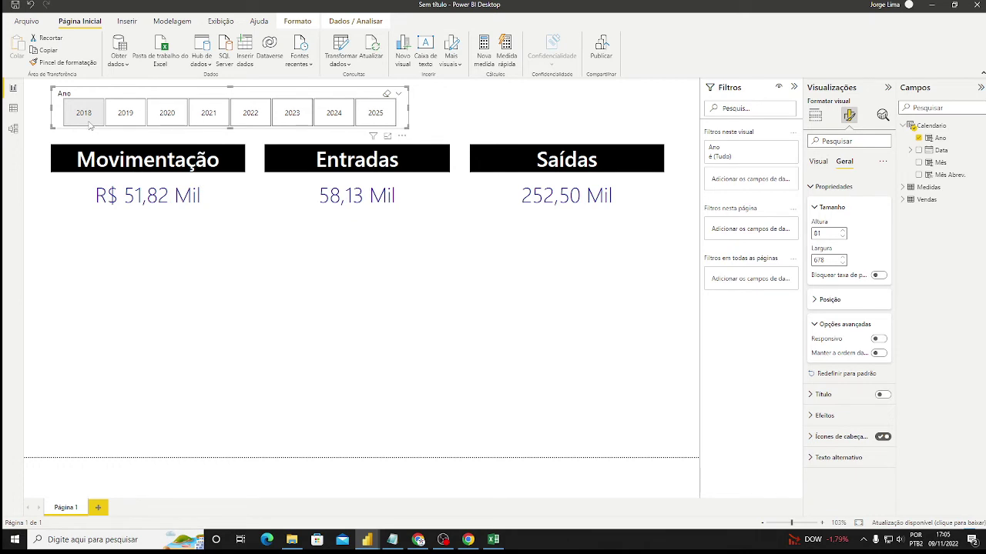
{"action": "left_click", "coordinate": [134, 121]}
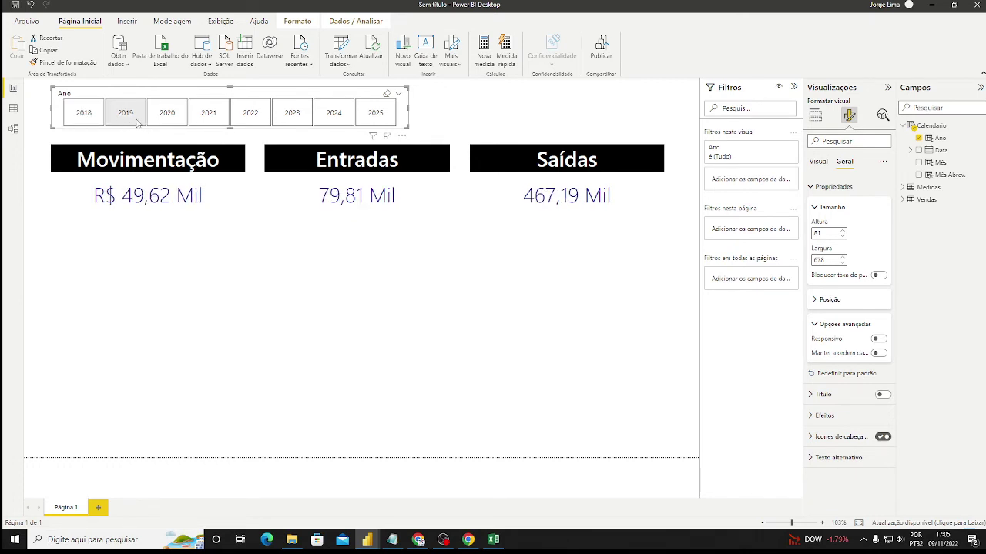
{"action": "left_click", "coordinate": [169, 121]}
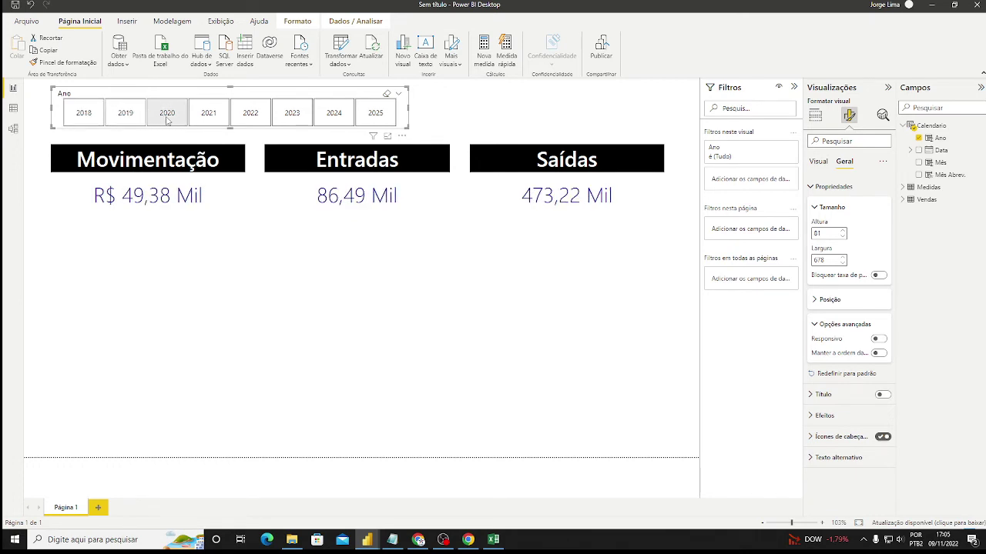
{"action": "left_click", "coordinate": [213, 123]}
{"action": "left_click", "coordinate": [252, 124]}
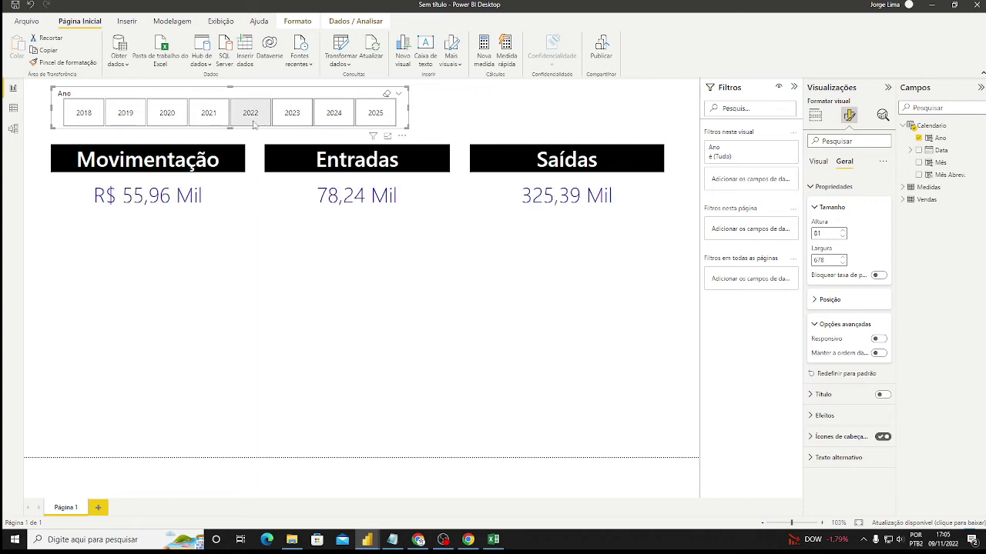
{"action": "left_click", "coordinate": [292, 123]}
{"action": "left_click", "coordinate": [332, 123]}
{"action": "left_click", "coordinate": [375, 121]}
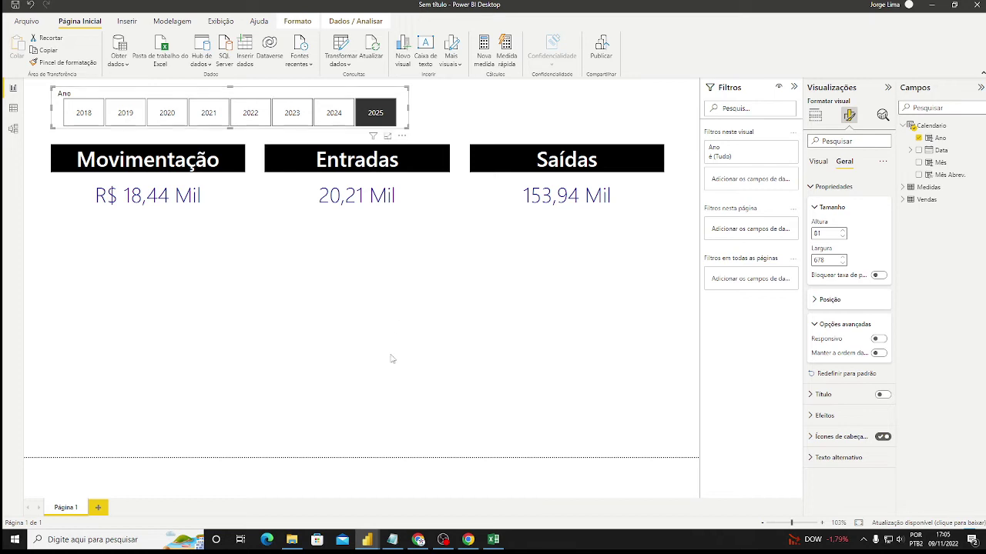
Switch to the Excel cash flow workbook, check the years listed in the Data column's filter, and return to Power BI.
{"action": "left_click", "coordinate": [493, 539]}
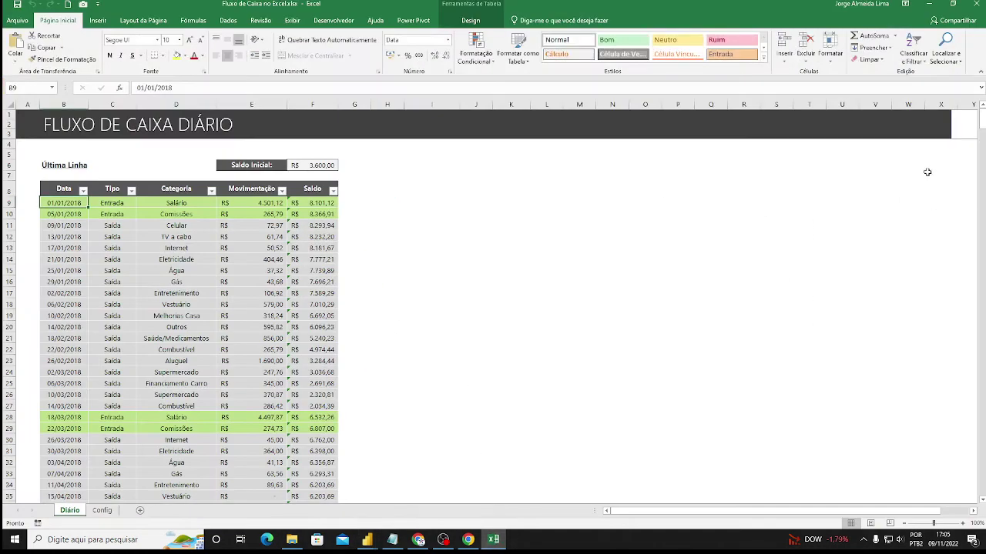
{"action": "left_click", "coordinate": [83, 191]}
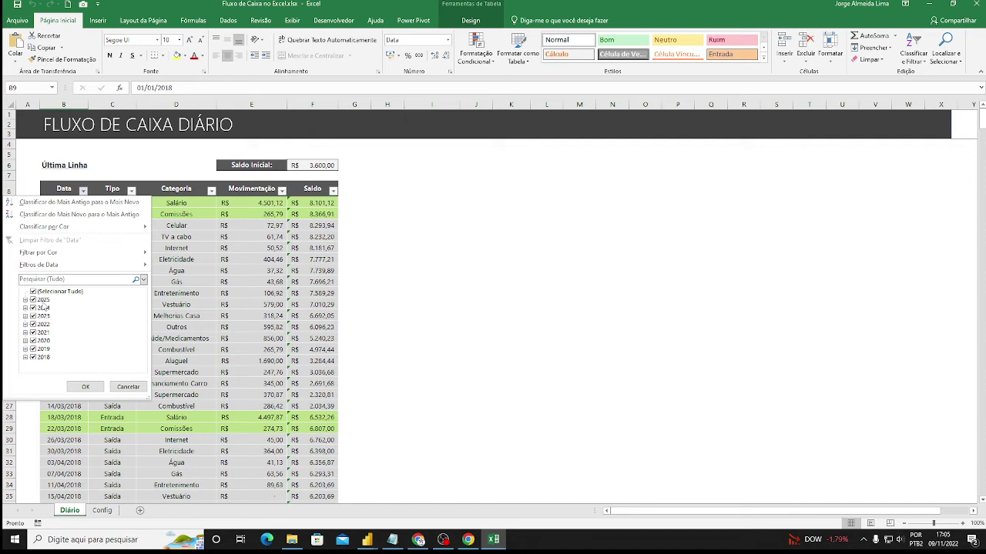
{"action": "left_click", "coordinate": [131, 388]}
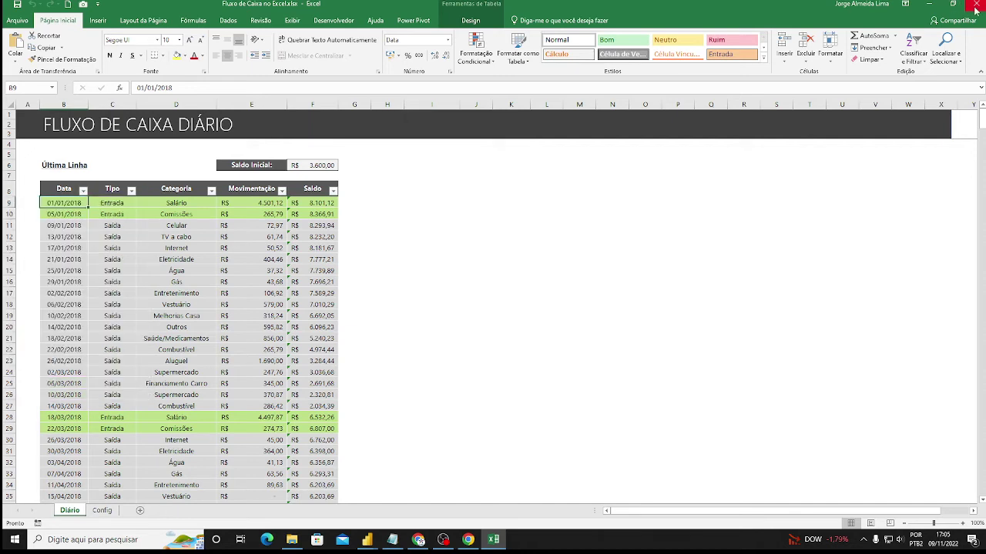
{"action": "left_click", "coordinate": [494, 539]}
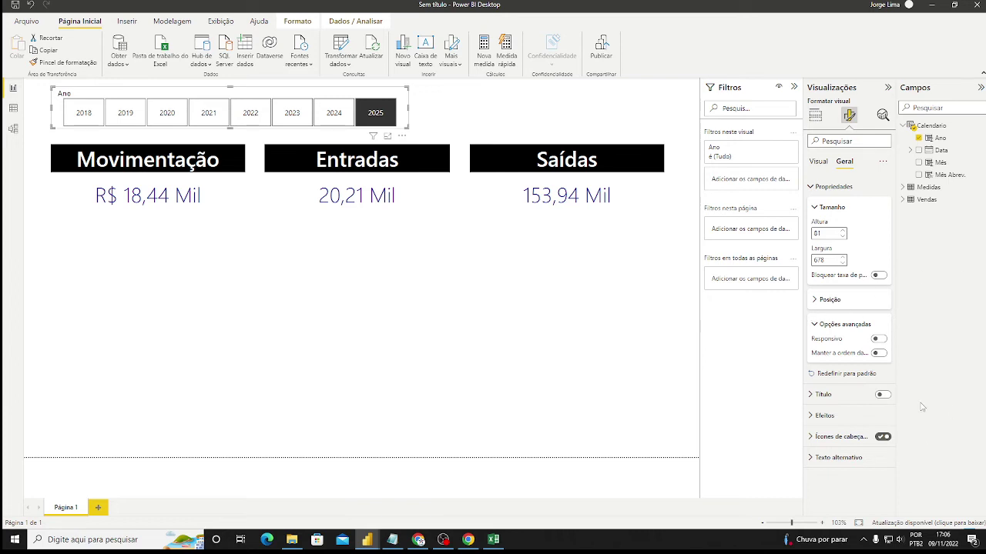
Turn off the Ano slicer's header icons and its slicer header.
{"action": "left_click", "coordinate": [811, 186]}
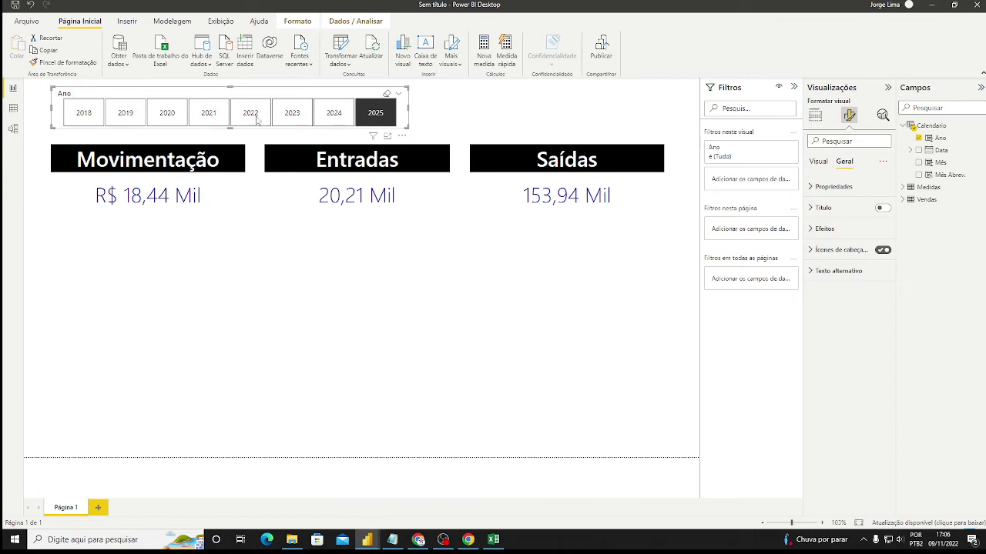
{"action": "left_click", "coordinate": [883, 250]}
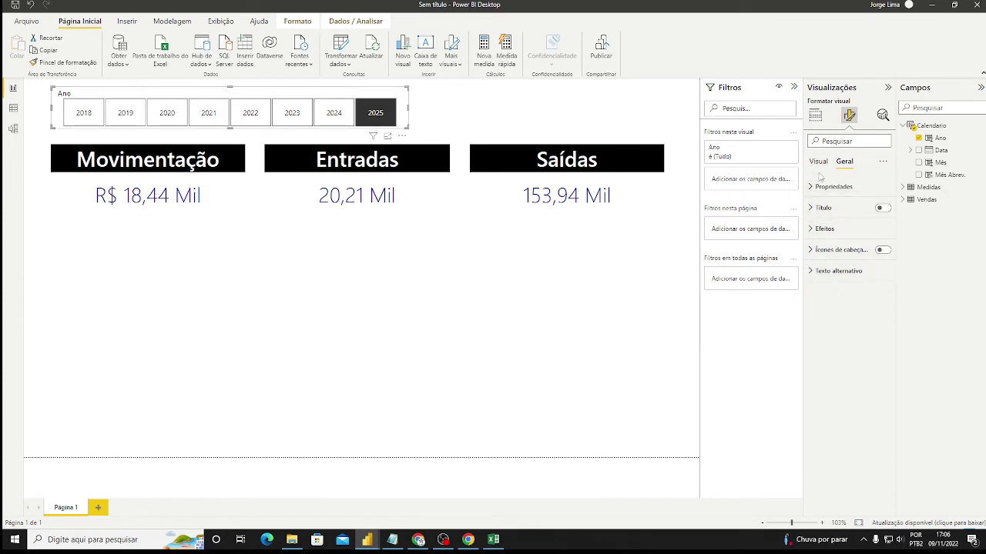
{"action": "left_click", "coordinate": [819, 163]}
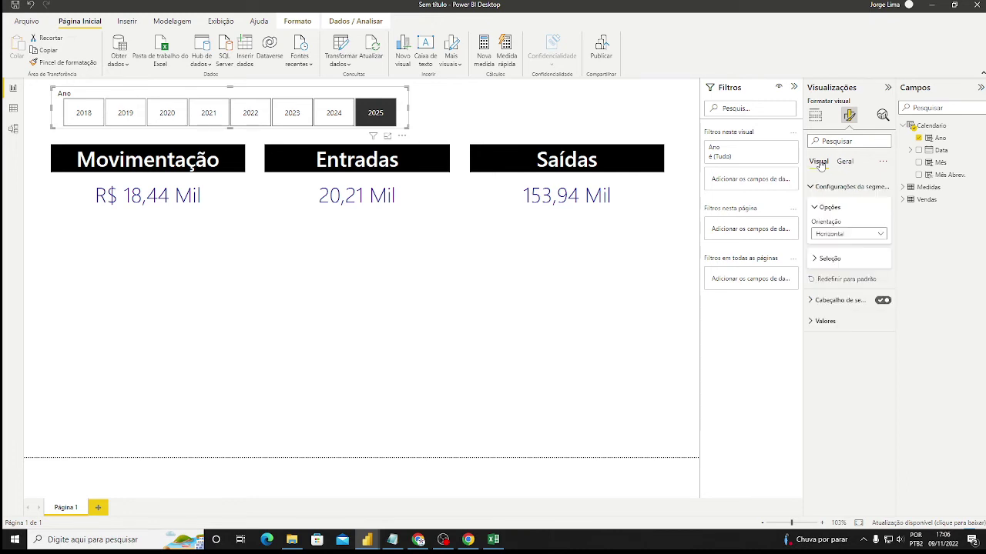
{"action": "left_click", "coordinate": [883, 301]}
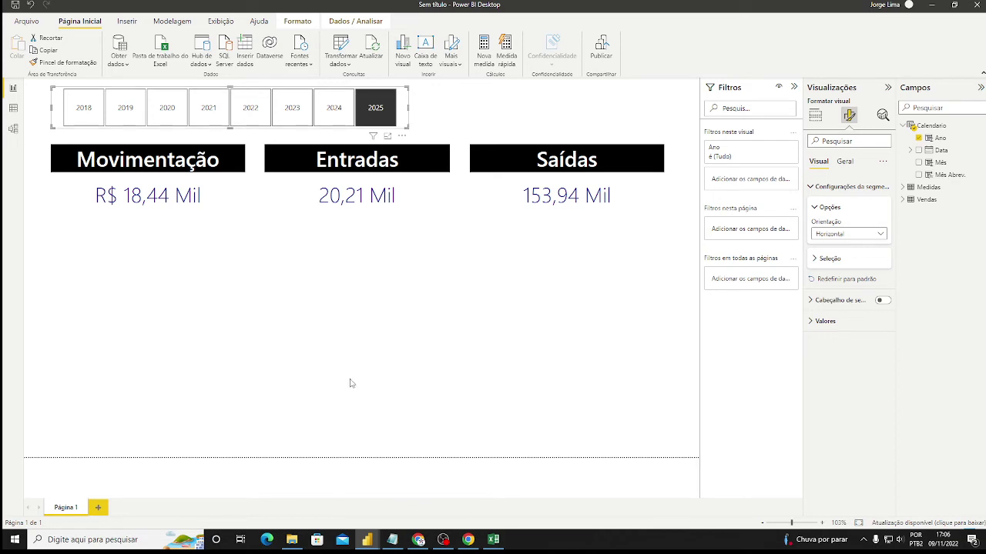
{"action": "left_click", "coordinate": [383, 386]}
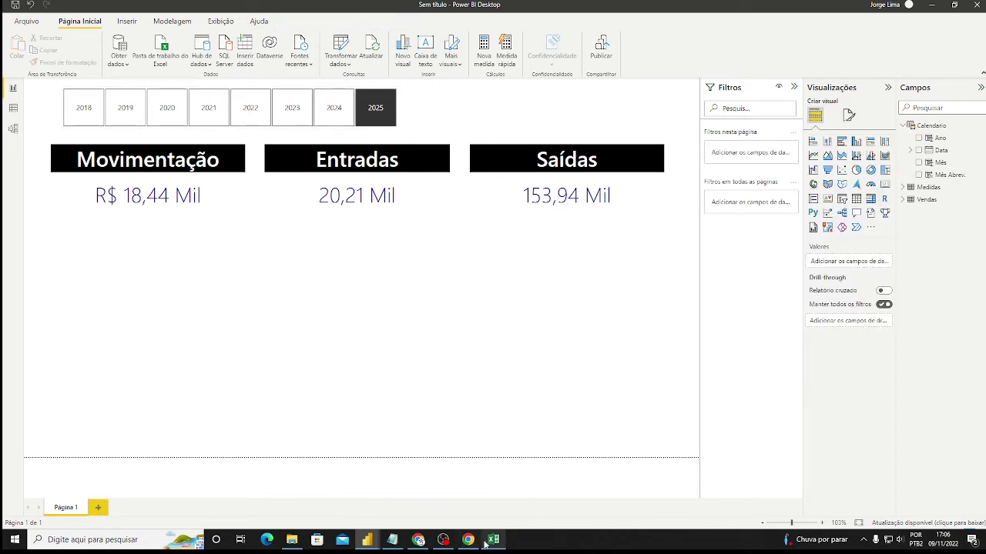
Examine the year and month slicers' arrangement in the "fluxo de caixa" report and return to the untitled report.
{"action": "mouse_move", "coordinate": [372, 545]}
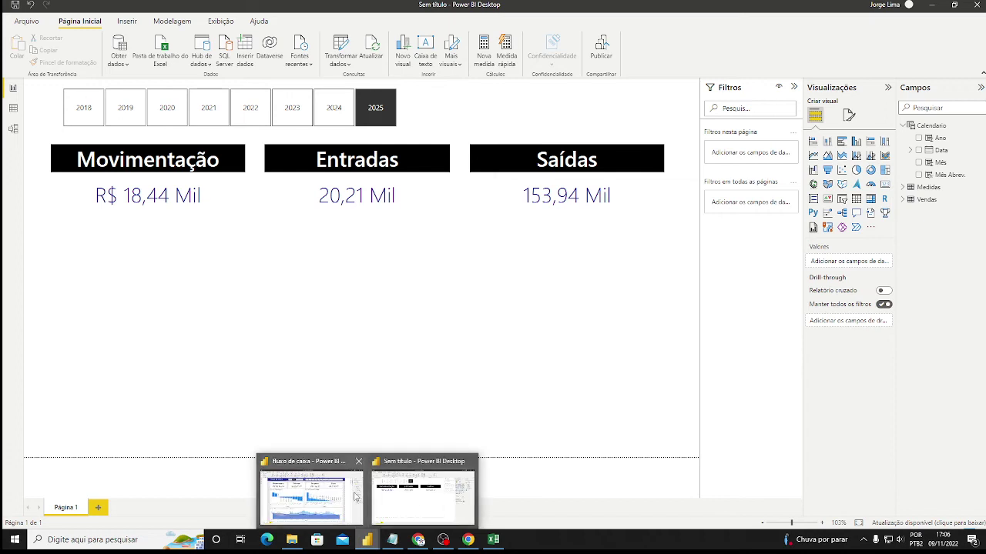
{"action": "left_click", "coordinate": [311, 489]}
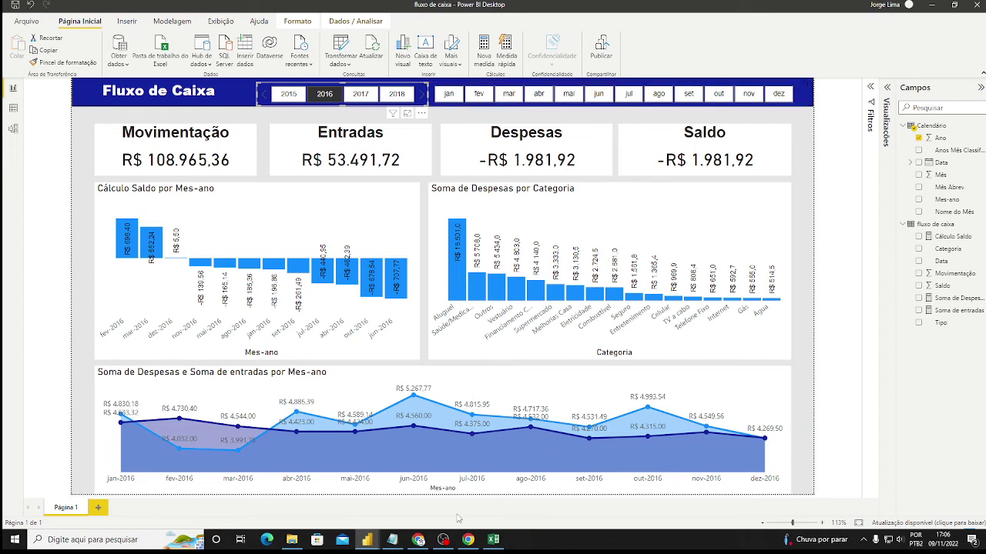
{"action": "mouse_move", "coordinate": [376, 545]}
{"action": "left_click", "coordinate": [383, 523]}
Narrow the Ano slicer so that its row of years ends above the middle of the Entradas card.
{"action": "left_click", "coordinate": [402, 128]}
{"action": "left_click_drag", "start_coordinate": [405, 131], "coordinate": [352, 127]}
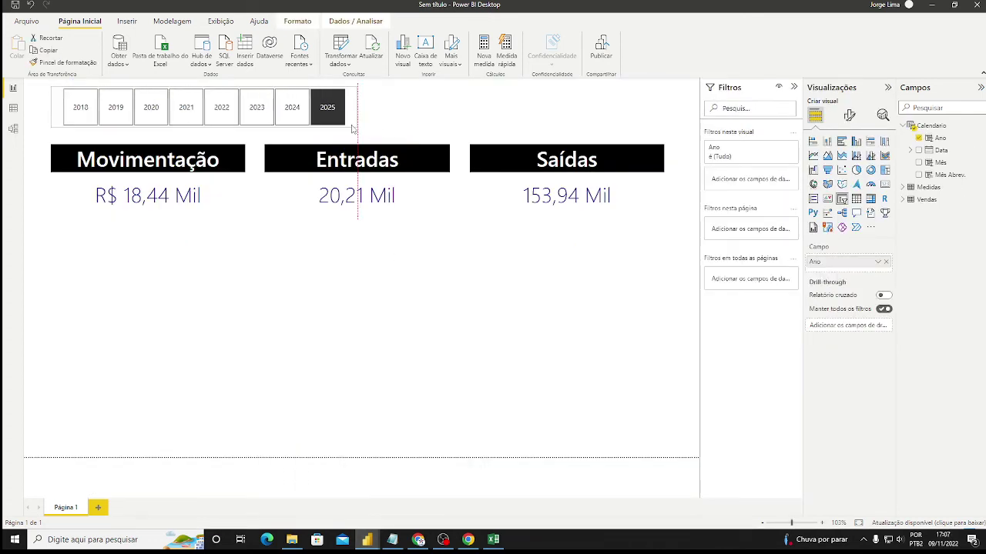
{"action": "left_click", "coordinate": [488, 313]}
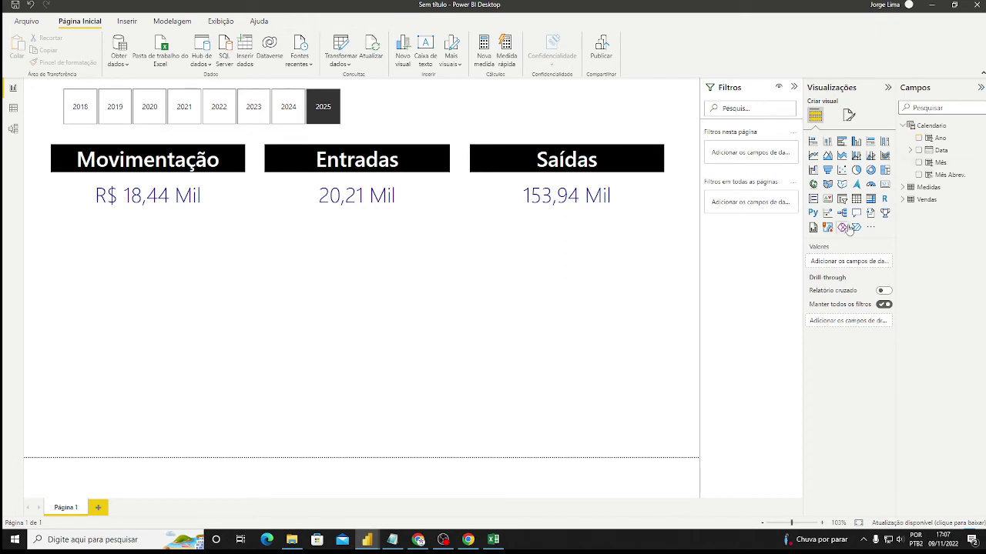
{"action": "left_click", "coordinate": [886, 187]}
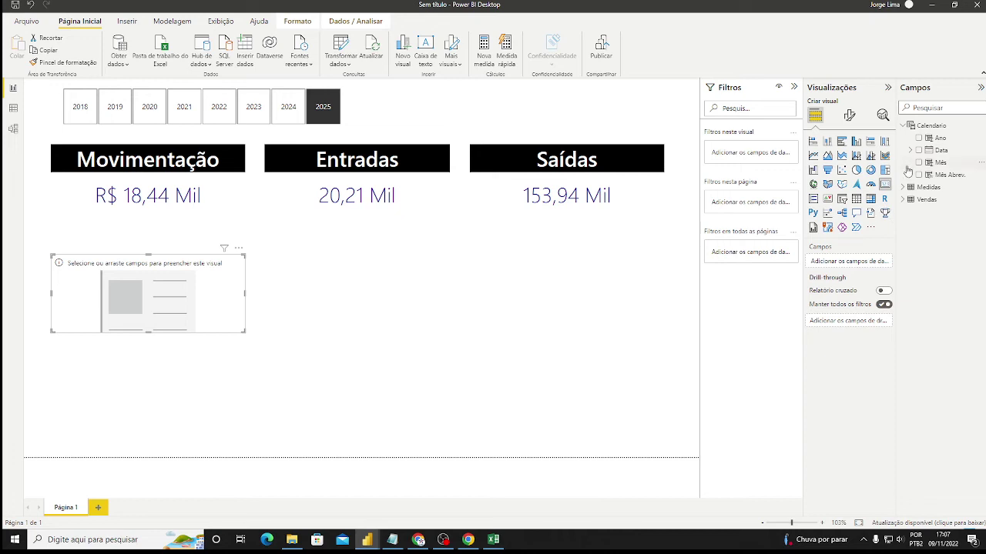
{"action": "left_click", "coordinate": [919, 175]}
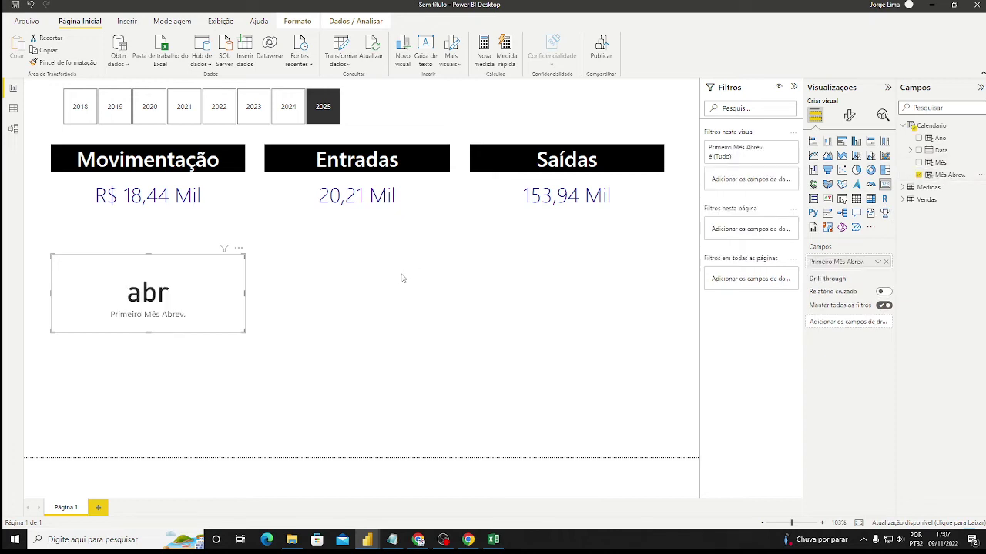
{"action": "key", "text": "Delete"}
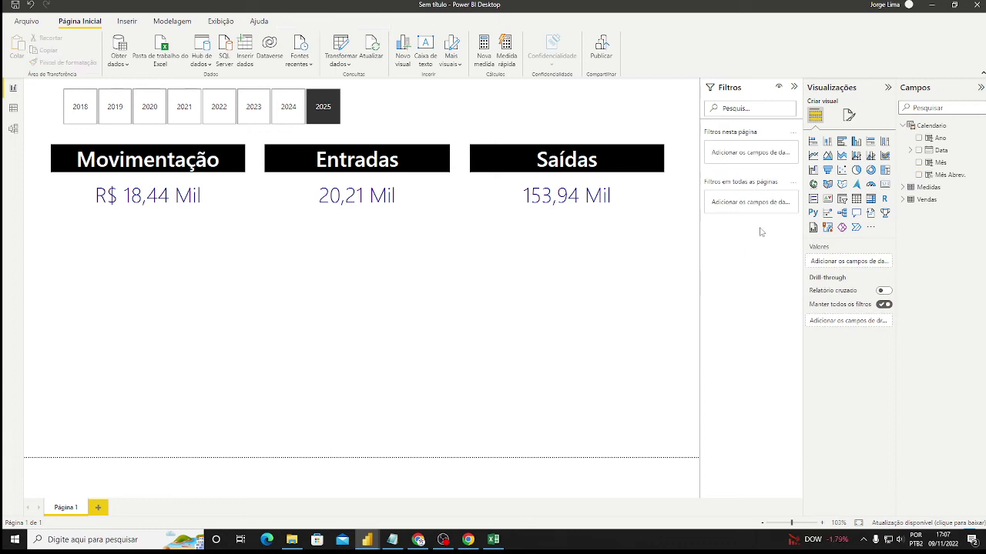
{"action": "left_click", "coordinate": [885, 186]}
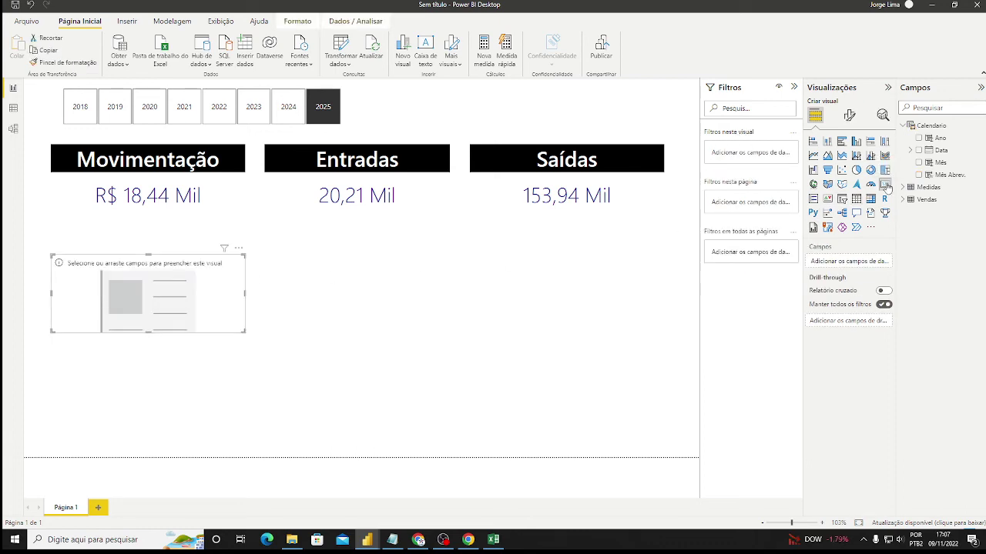
{"action": "key", "text": "Delete"}
Add a slicer for the Calendario table's Mês Abrev. field below the Movimentação card and lengthen it to list more months.
{"action": "left_click", "coordinate": [843, 200]}
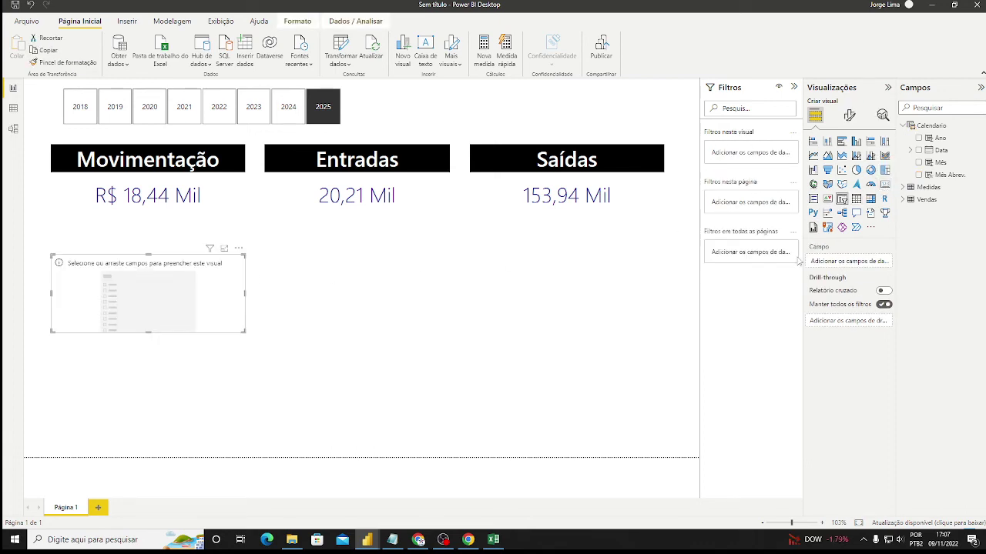
{"action": "left_click", "coordinate": [918, 174]}
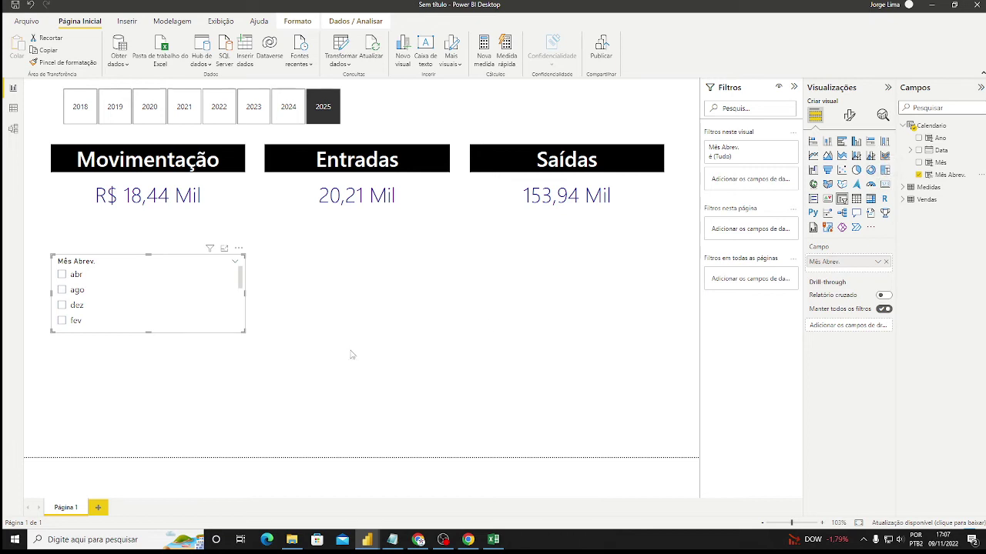
{"action": "left_click_drag", "start_coordinate": [146, 332], "coordinate": [142, 422]}
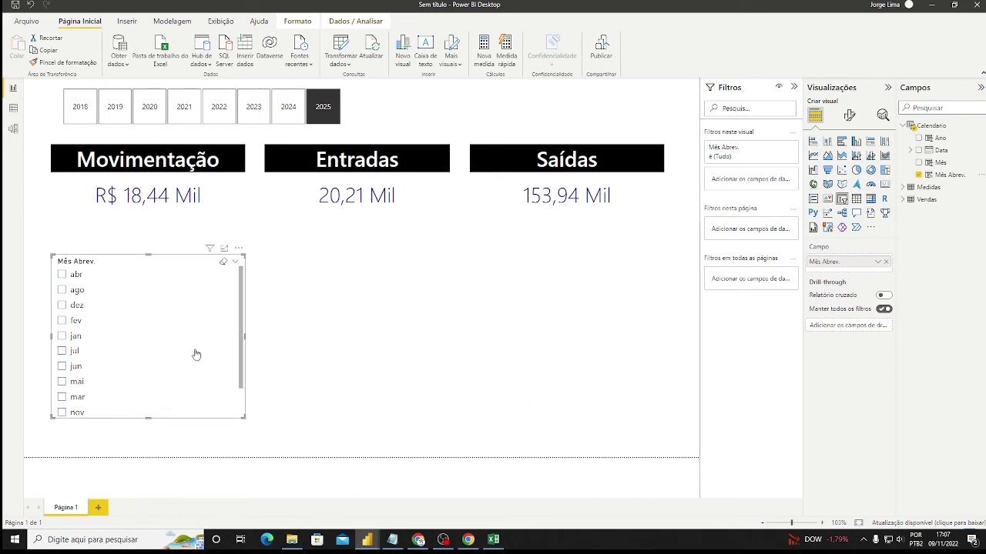
Set the Mês Abrev. slicer's orientation to Horizontal.
{"action": "left_click", "coordinate": [849, 117]}
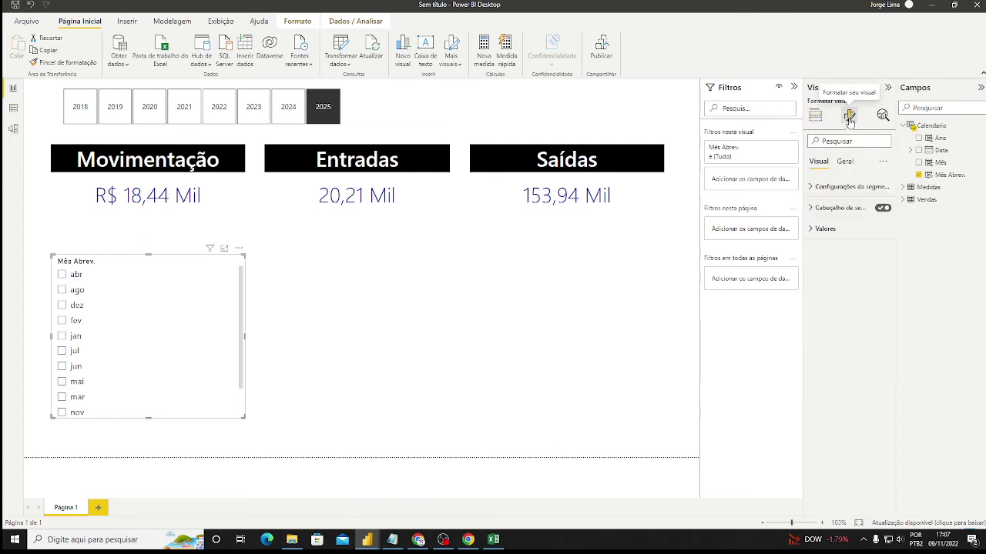
{"action": "left_click", "coordinate": [811, 190]}
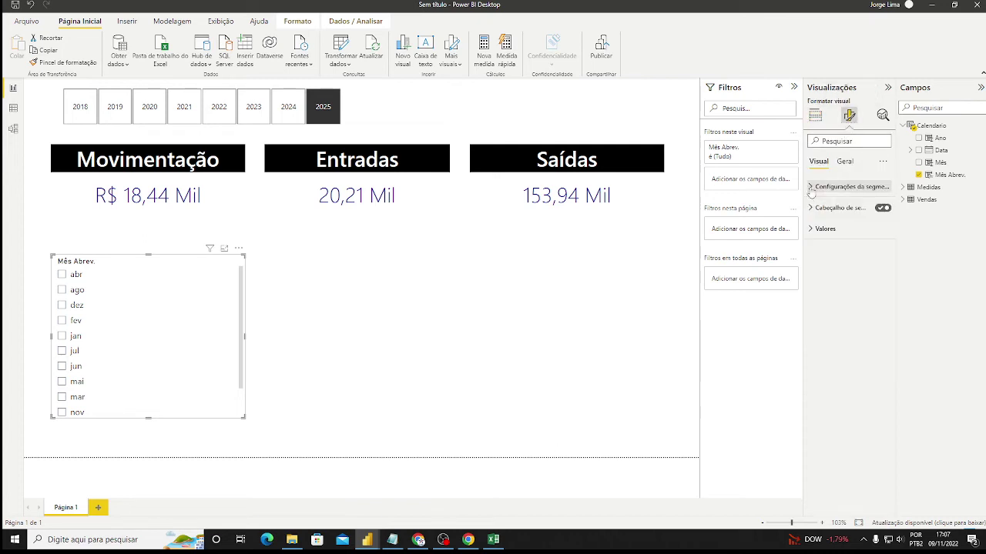
{"action": "left_click", "coordinate": [883, 235]}
{"action": "left_click", "coordinate": [852, 258]}
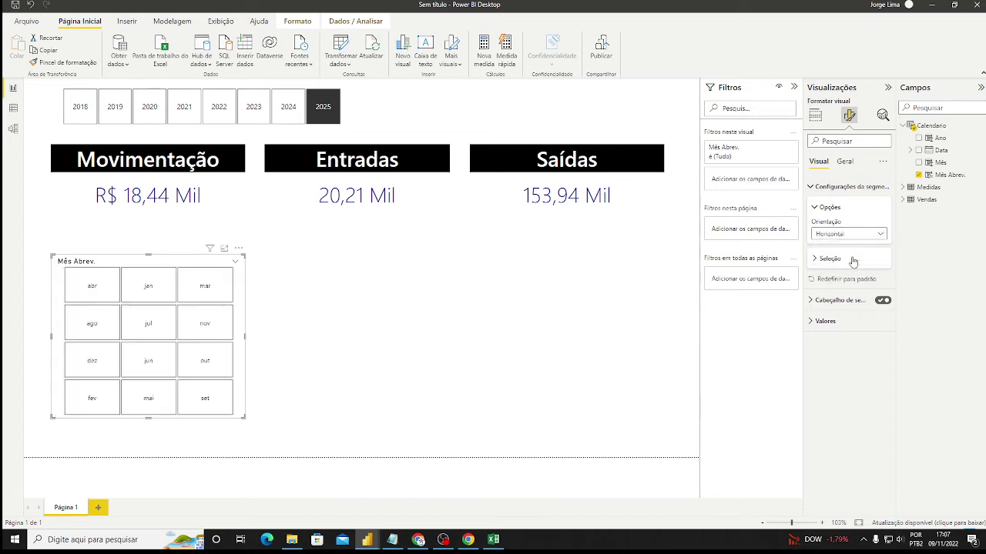
Turn off the Responsivo option in the Mês Abrev. slicer's advanced properties.
{"action": "left_click", "coordinate": [816, 189]}
{"action": "left_click", "coordinate": [846, 163]}
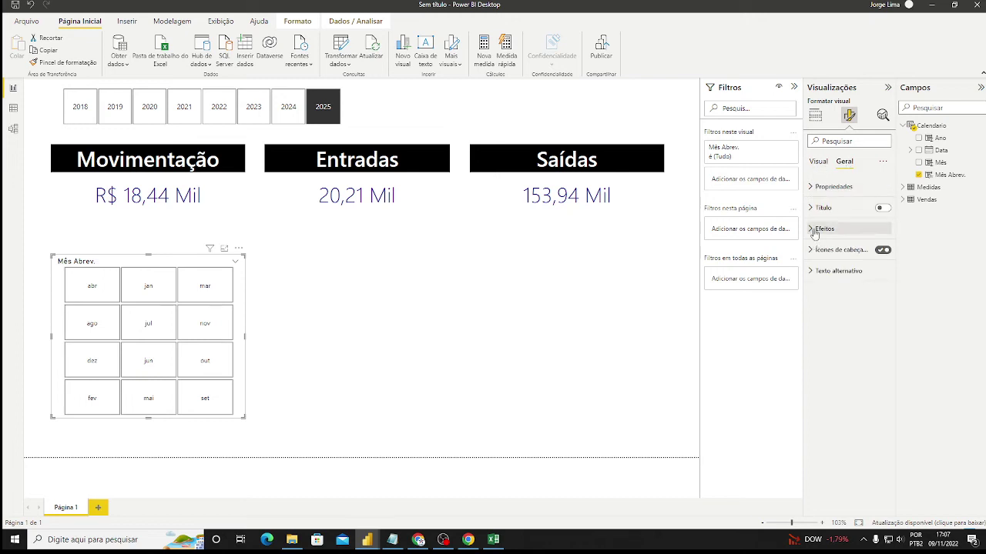
{"action": "left_click", "coordinate": [813, 188]}
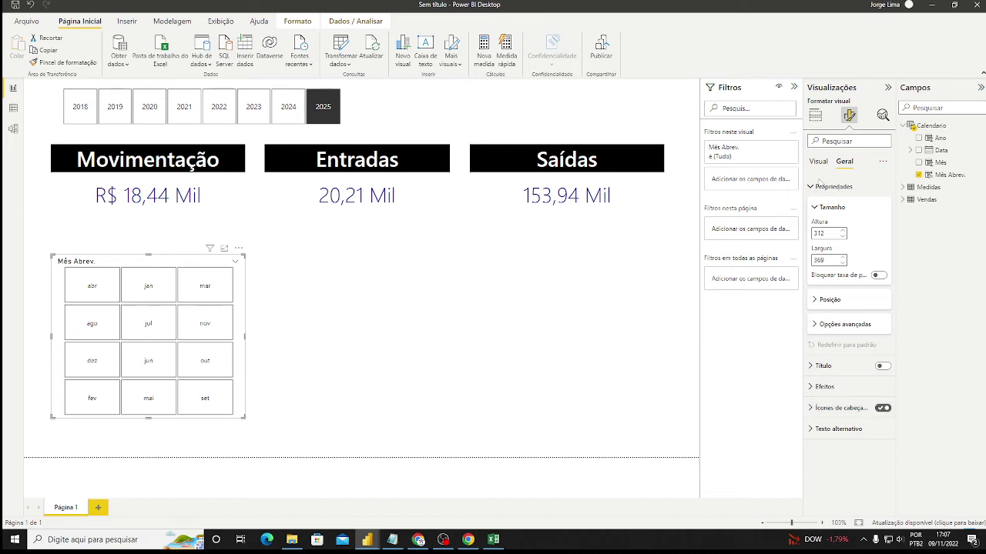
{"action": "left_click", "coordinate": [818, 331]}
{"action": "left_click", "coordinate": [878, 339]}
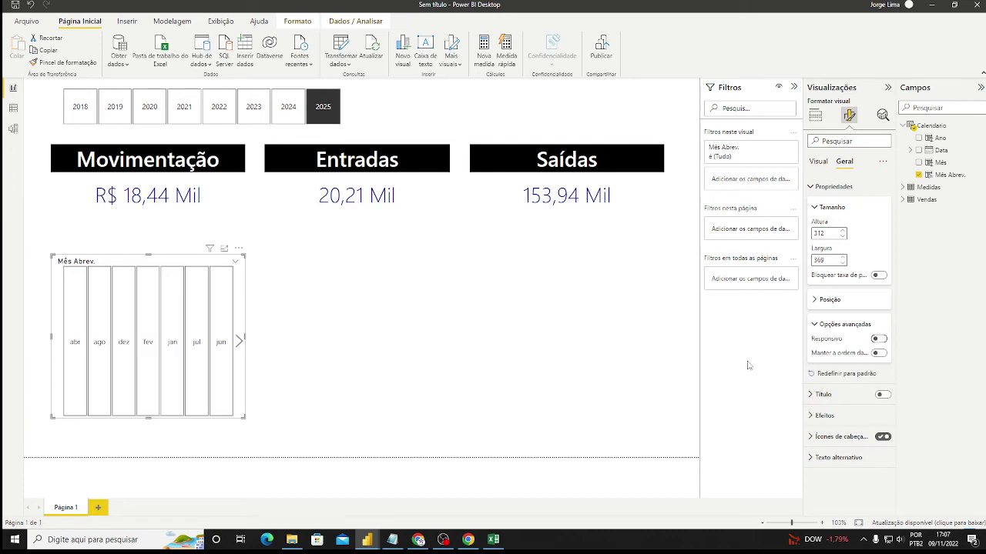
Flatten and widen the Mês Abrev. slicer into a single row showing all twelve months, and turn off its header.
{"action": "left_click_drag", "start_coordinate": [152, 375], "coordinate": [153, 311]}
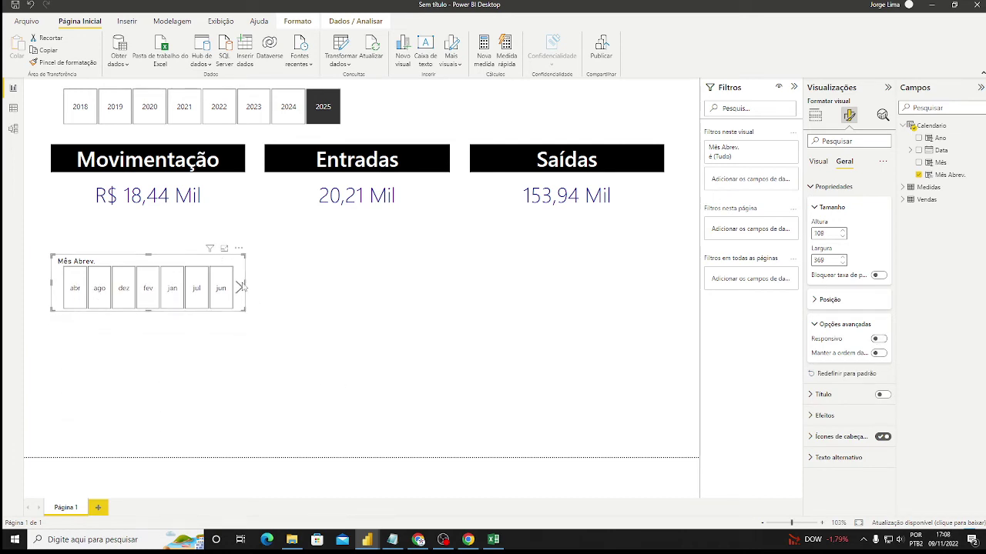
{"action": "left_click_drag", "start_coordinate": [244, 283], "coordinate": [456, 283]}
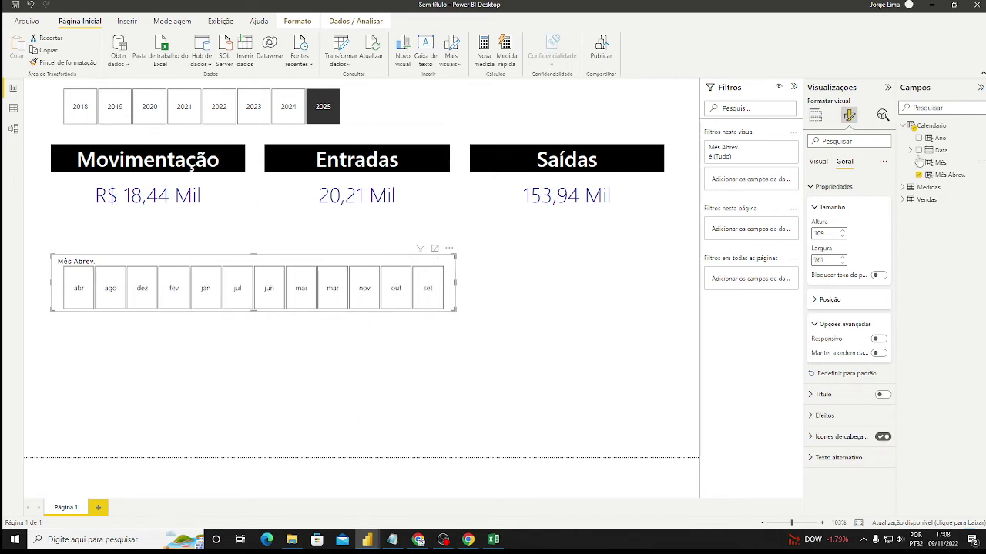
{"action": "left_click", "coordinate": [813, 188]}
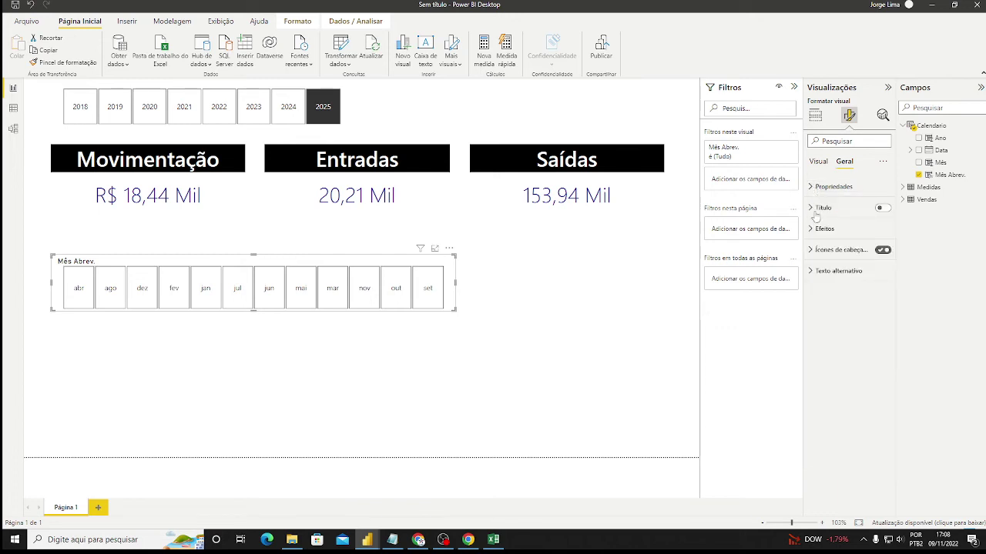
{"action": "left_click", "coordinate": [818, 162]}
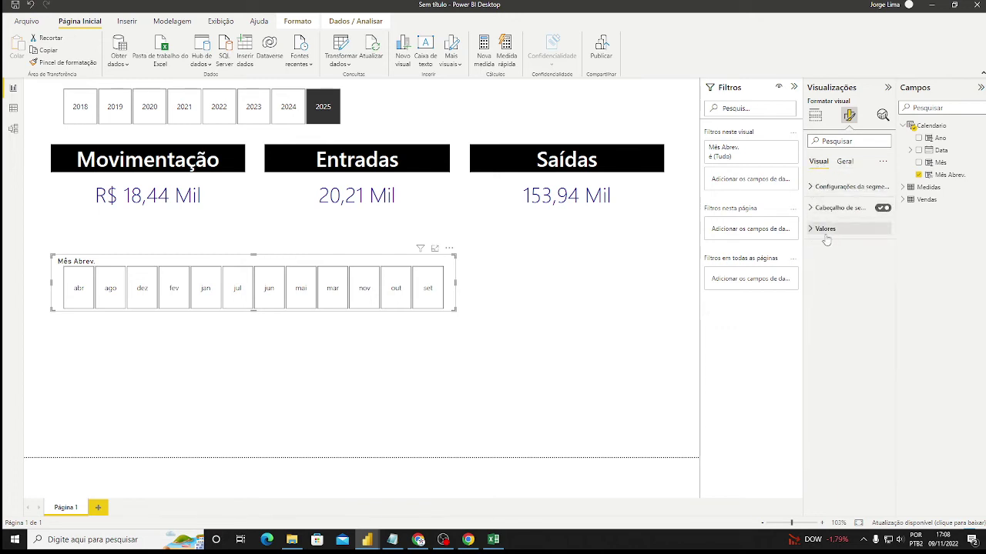
{"action": "left_click", "coordinate": [882, 208]}
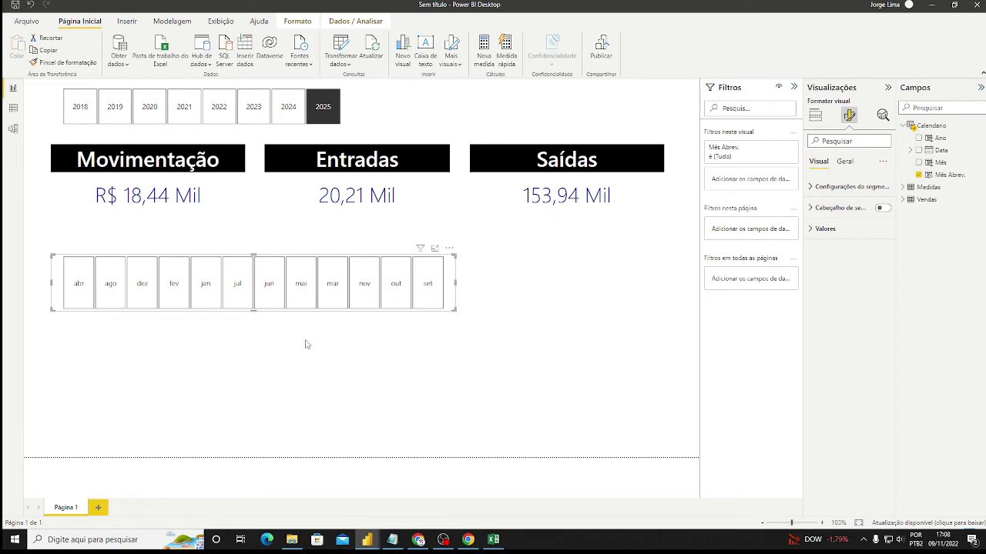
{"action": "left_click_drag", "start_coordinate": [253, 311], "coordinate": [255, 290]}
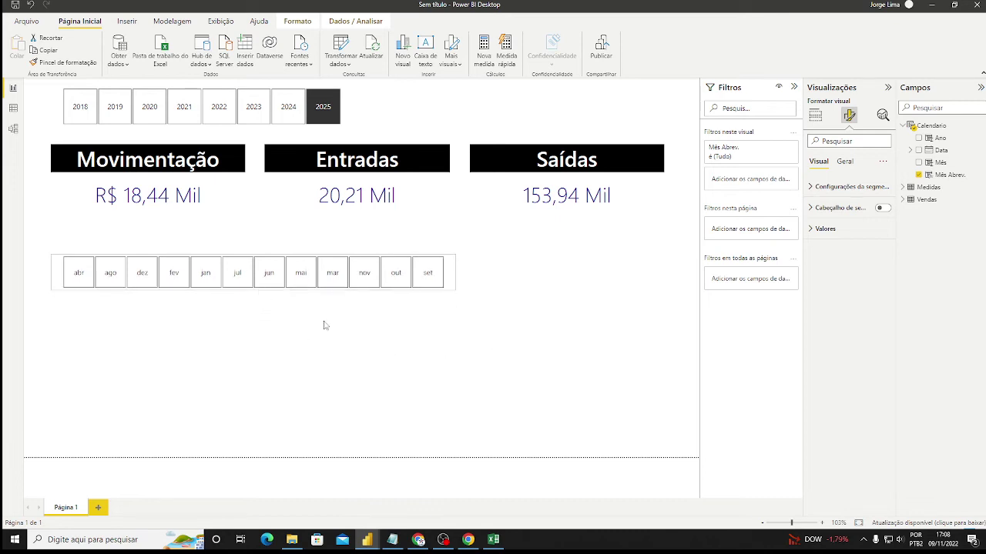
Set the Mês Abrev. slicer's values to font size 11 and dark purple.
{"action": "left_click", "coordinate": [812, 229]}
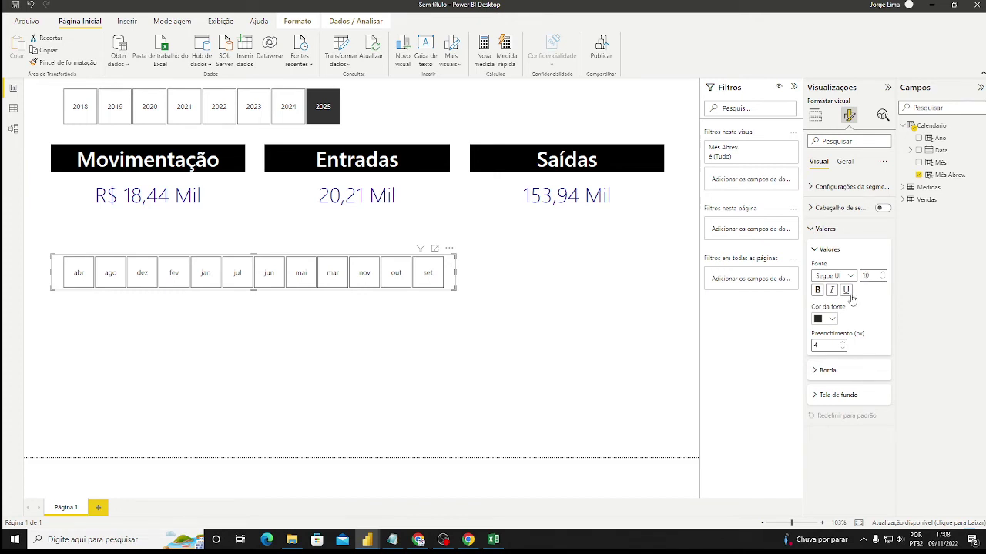
{"action": "left_click", "coordinate": [884, 273]}
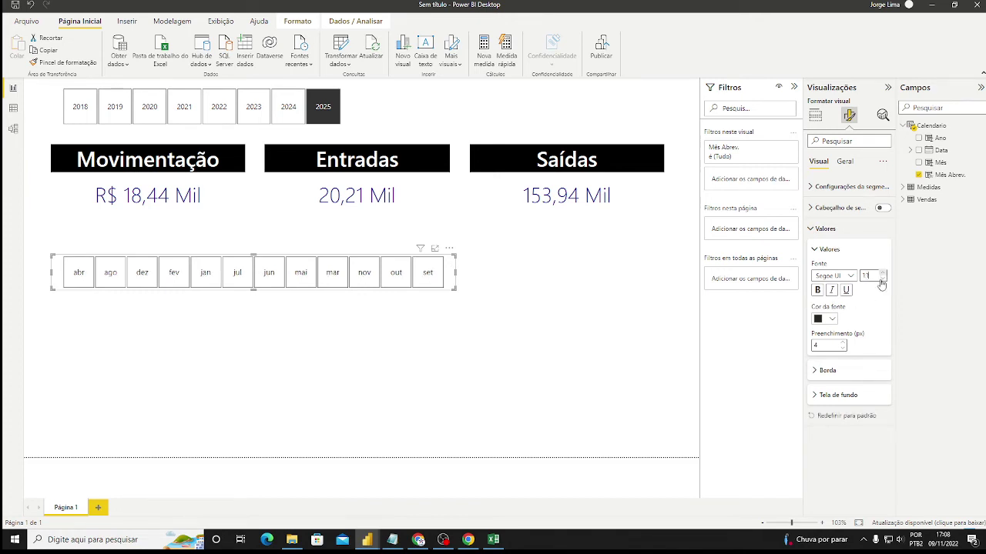
{"action": "left_click", "coordinate": [832, 320]}
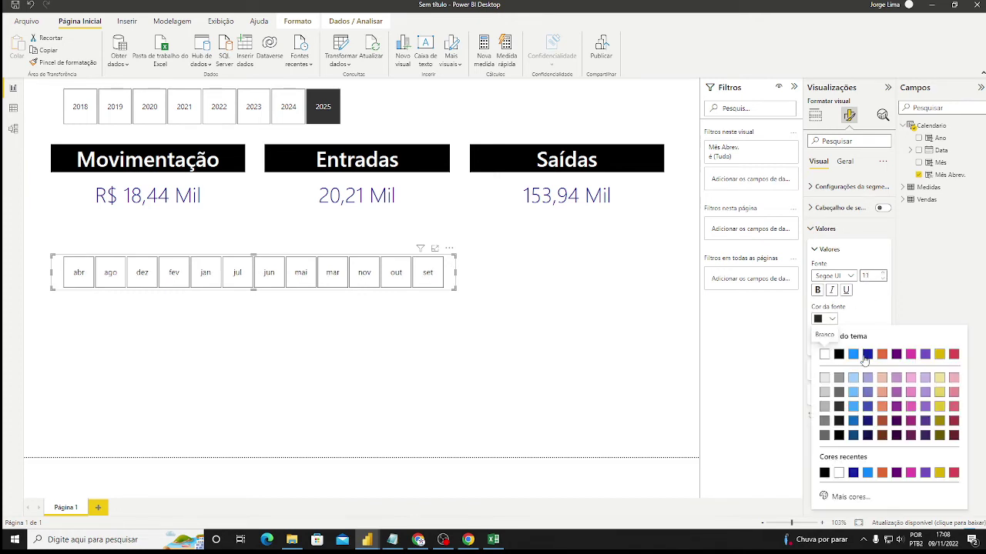
{"action": "left_click", "coordinate": [866, 359]}
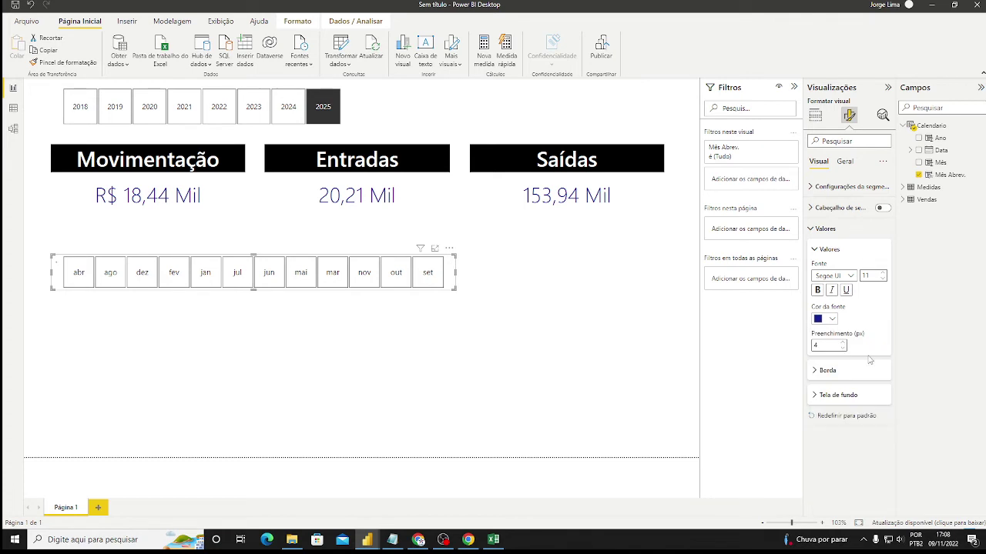
{"action": "left_click", "coordinate": [832, 319]}
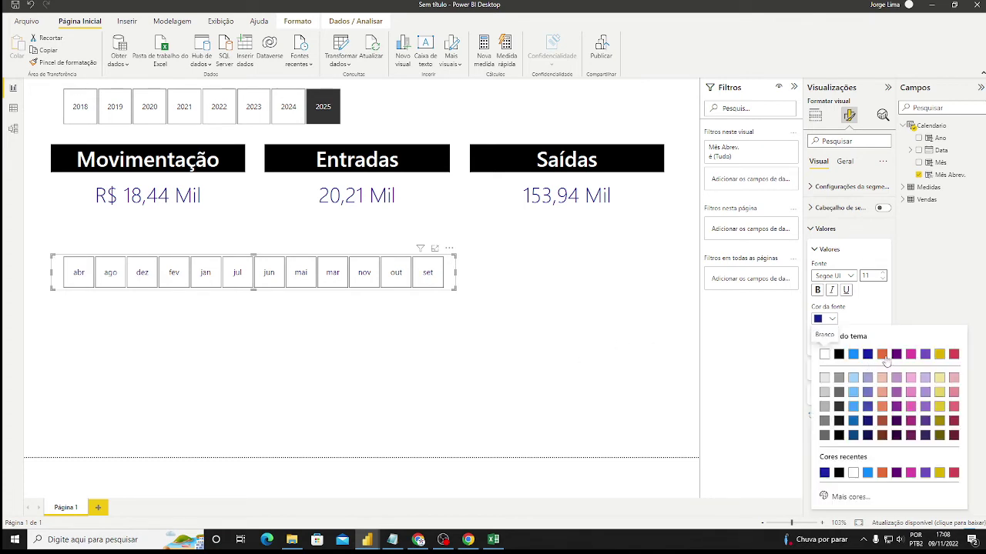
{"action": "left_click", "coordinate": [897, 472]}
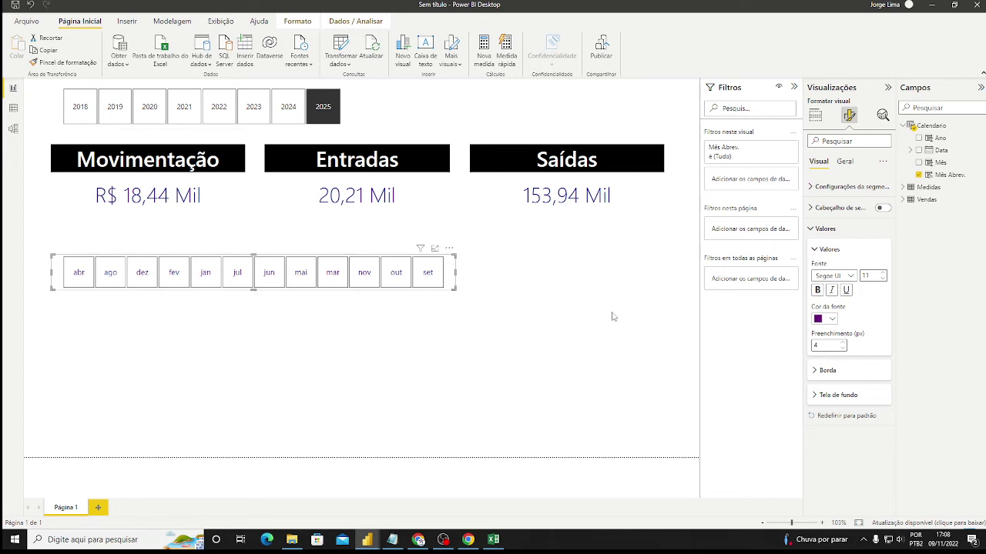
{"action": "left_click", "coordinate": [822, 232]}
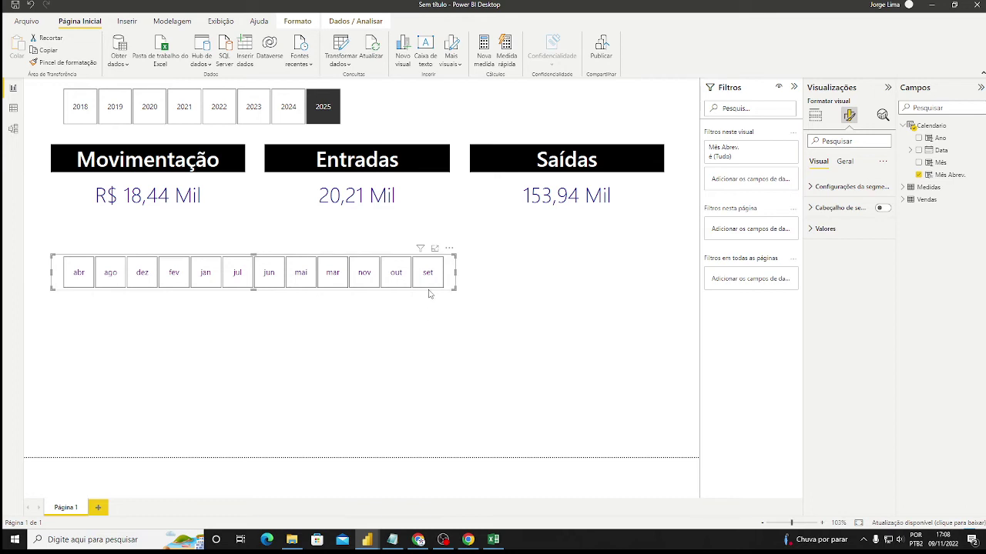
Select 2022 in the Ano slicer, move it to the page's left edge and narrow it to make room for the months.
{"action": "left_click_drag", "start_coordinate": [456, 279], "coordinate": [597, 309]}
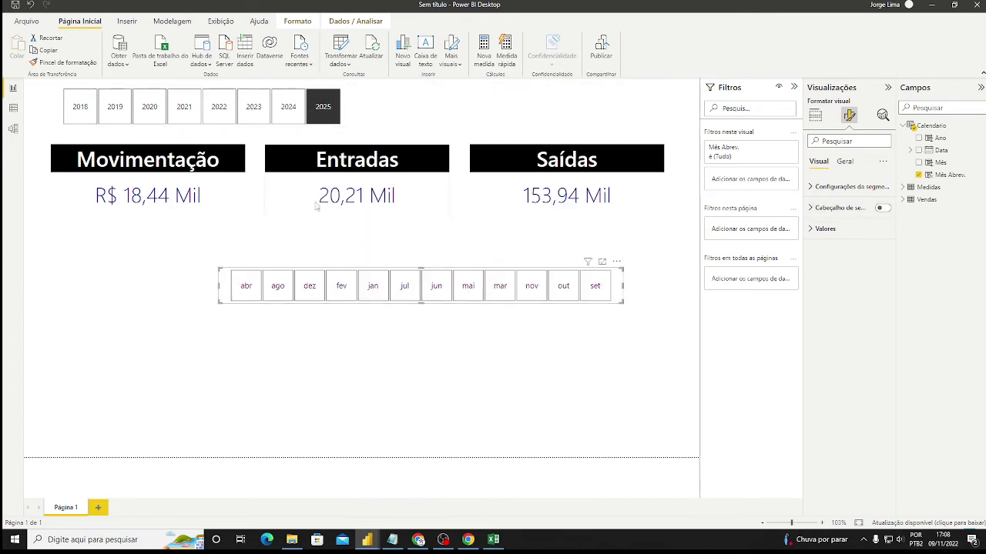
{"action": "left_click", "coordinate": [228, 115]}
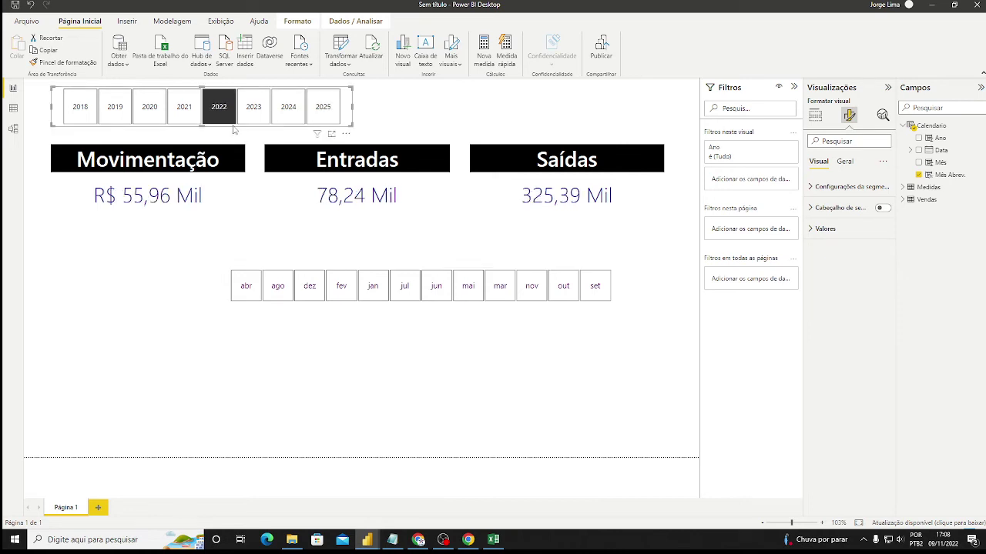
{"action": "left_click_drag", "start_coordinate": [234, 130], "coordinate": [209, 130]}
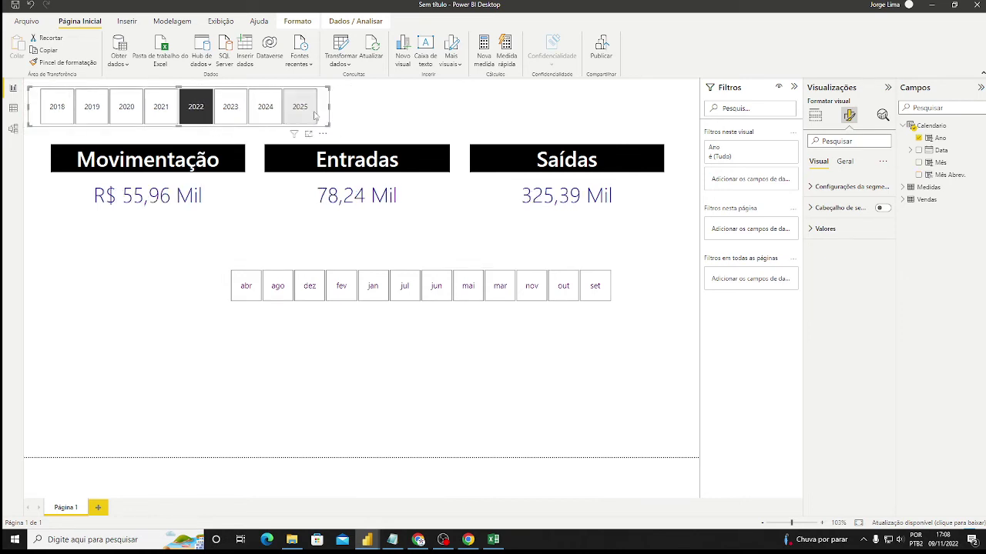
{"action": "left_click_drag", "start_coordinate": [328, 108], "coordinate": [318, 110]}
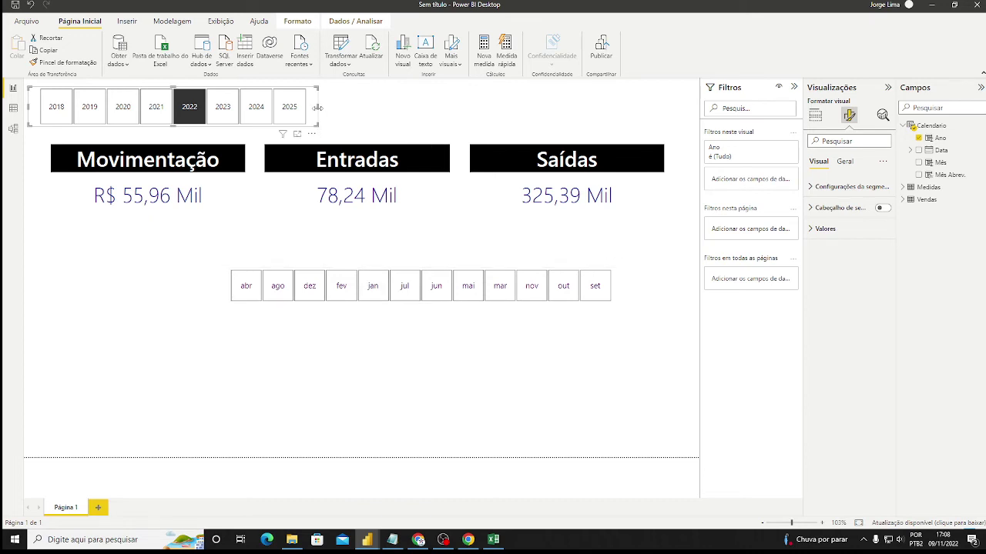
{"action": "left_click_drag", "start_coordinate": [317, 108], "coordinate": [309, 109]}
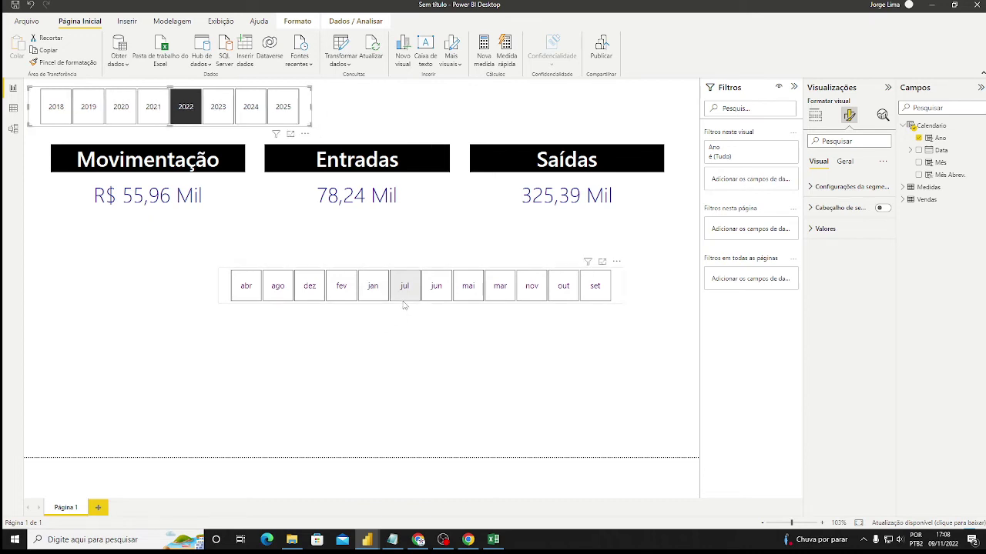
Place the Mês Abrev. slicer beside the Ano slicer above the cards, narrowing it slightly to fit within the page.
{"action": "left_click_drag", "start_coordinate": [404, 308], "coordinate": [454, 210]}
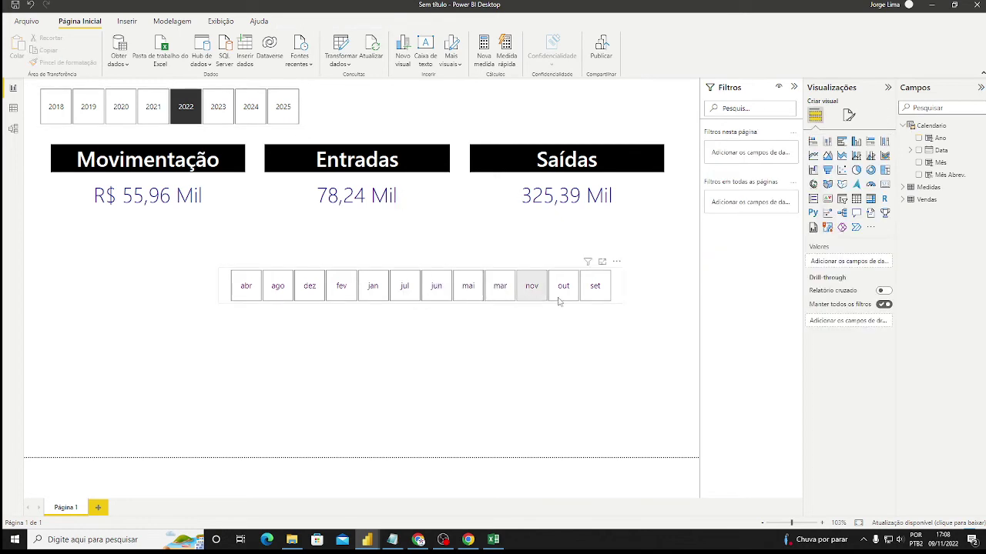
{"action": "left_click_drag", "start_coordinate": [613, 303], "coordinate": [678, 105]}
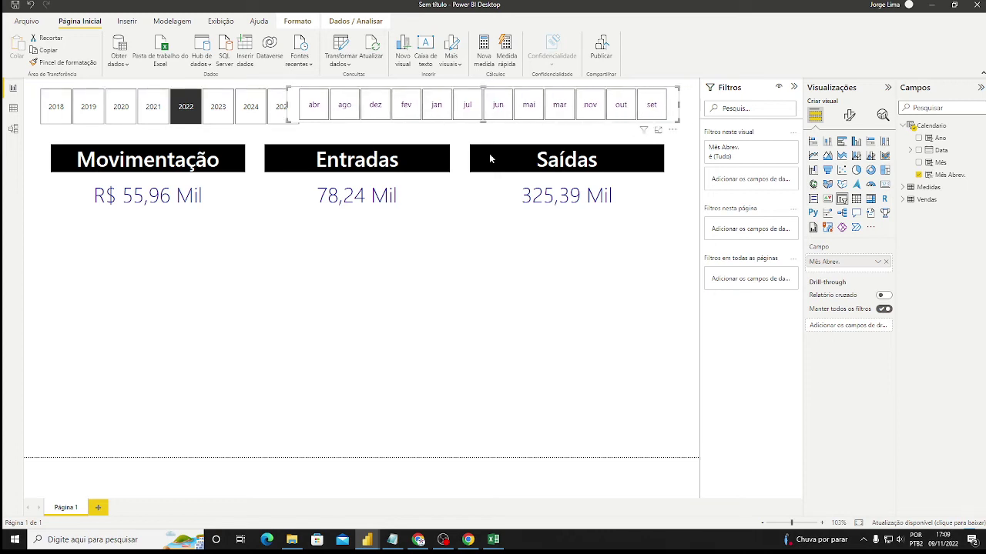
{"action": "left_click_drag", "start_coordinate": [415, 127], "coordinate": [443, 132]}
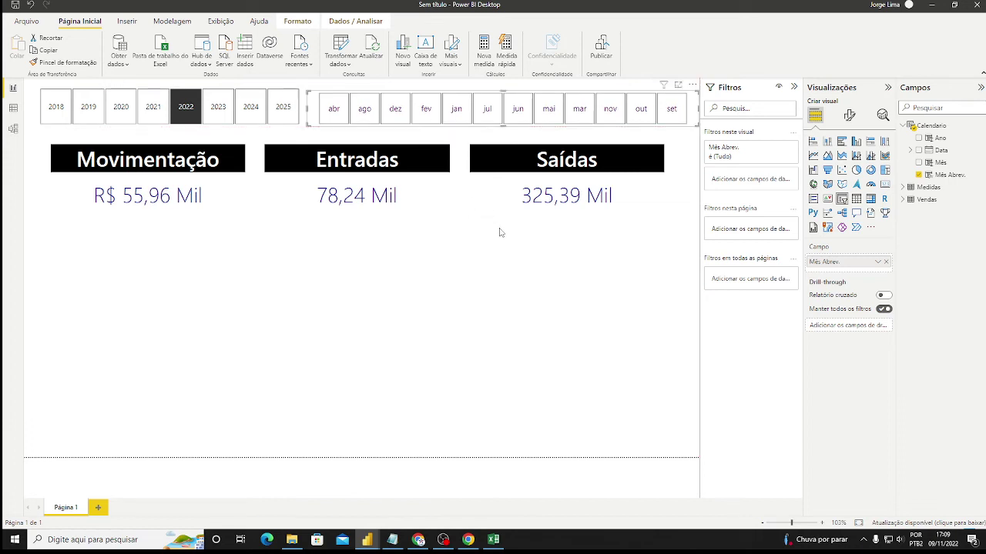
{"action": "left_click", "coordinate": [422, 364]}
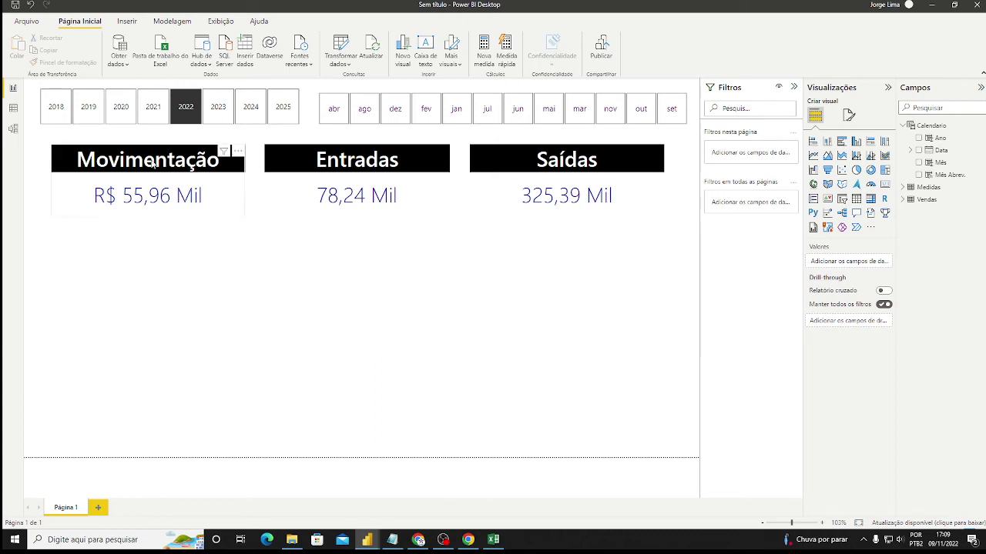
Sort the Calendario table's Mês Abrev. column by the Mês column and return to the report page.
{"action": "left_click", "coordinate": [14, 111]}
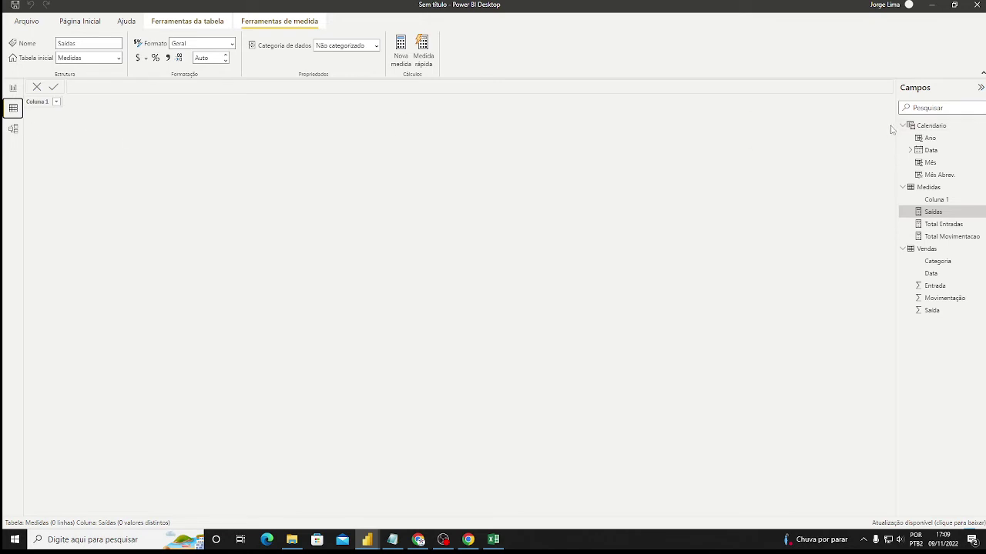
{"action": "left_click", "coordinate": [932, 126]}
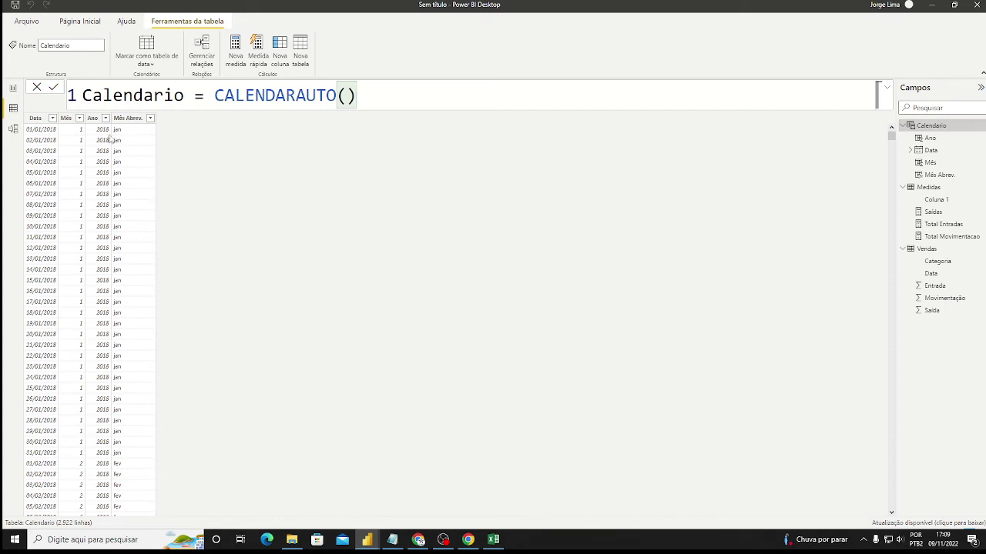
{"action": "left_click", "coordinate": [128, 119]}
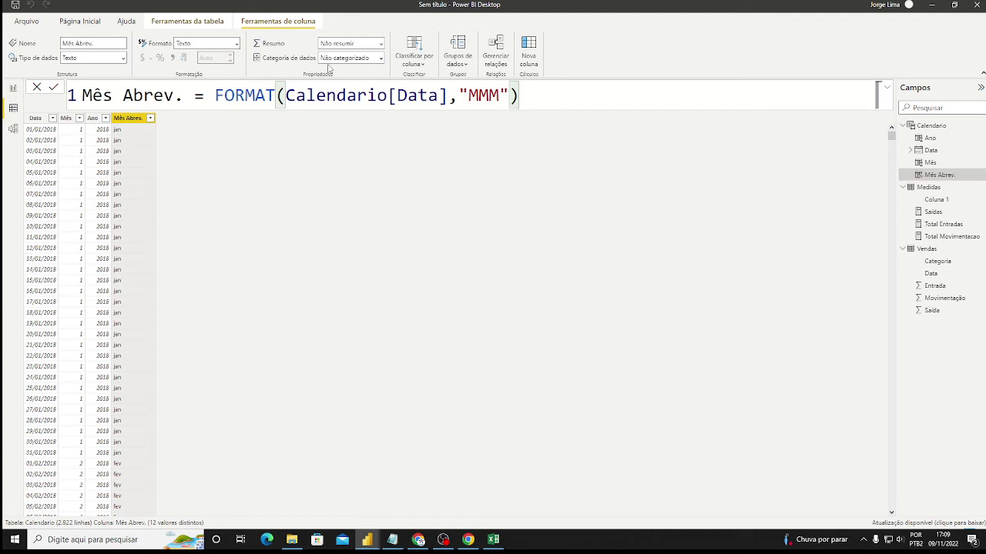
{"action": "left_click", "coordinate": [381, 63]}
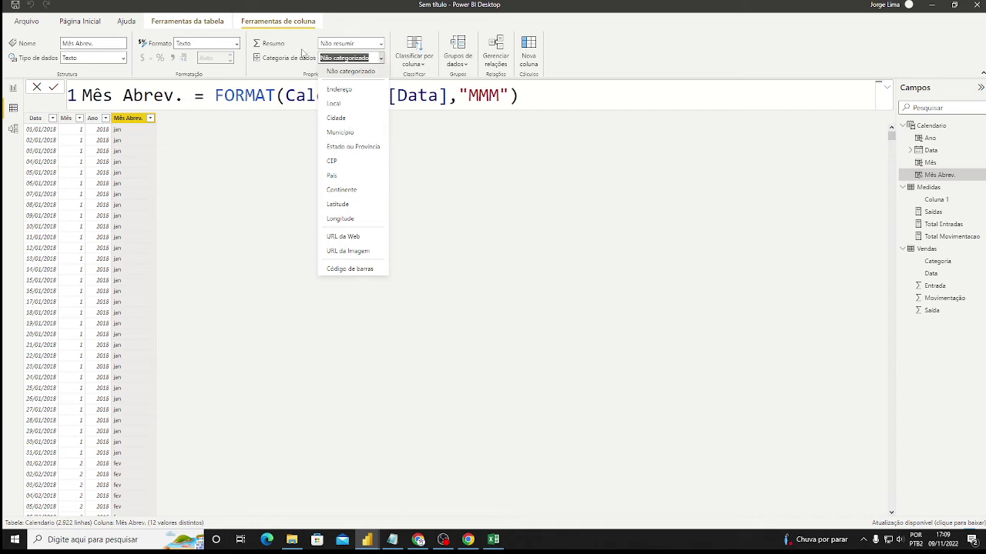
{"action": "left_click", "coordinate": [423, 67]}
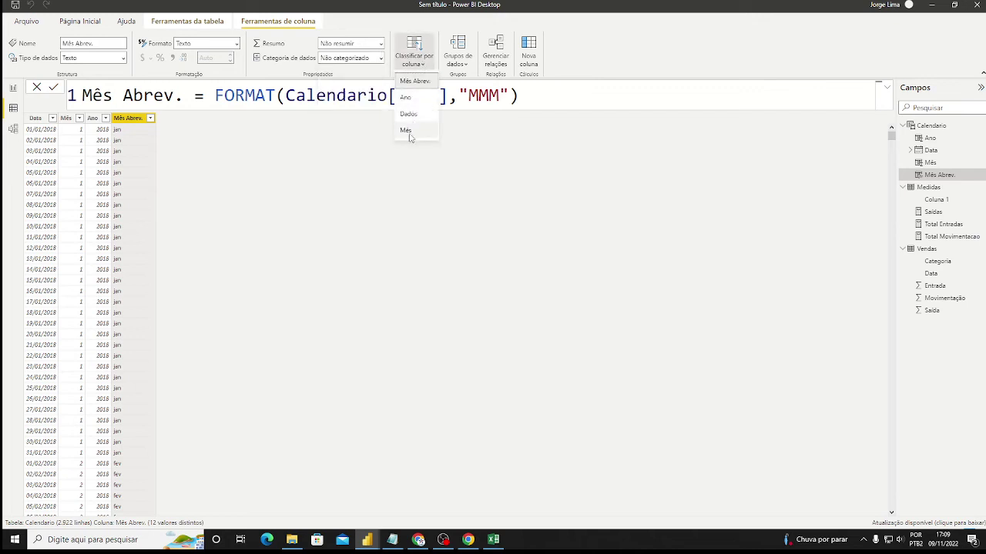
{"action": "left_click", "coordinate": [410, 131]}
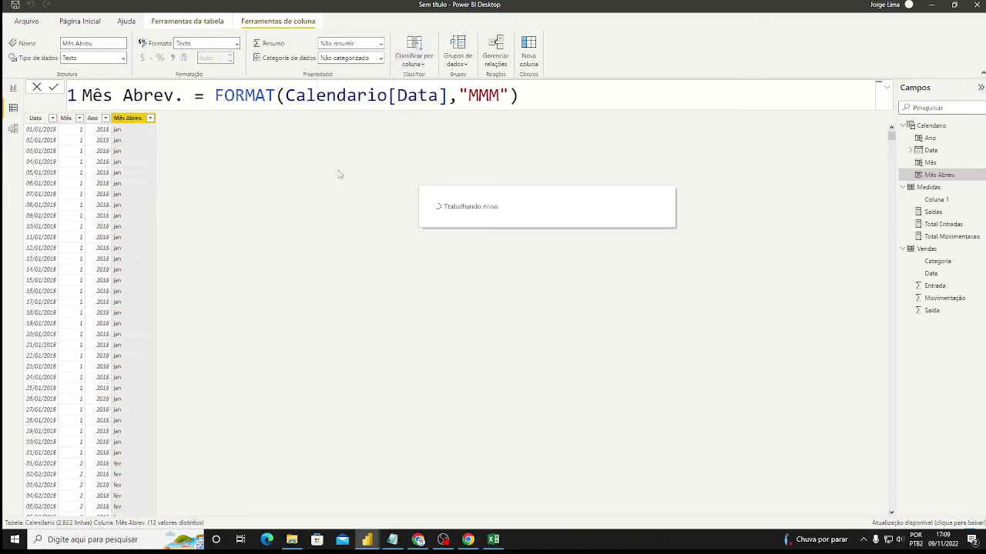
{"action": "left_click", "coordinate": [14, 88]}
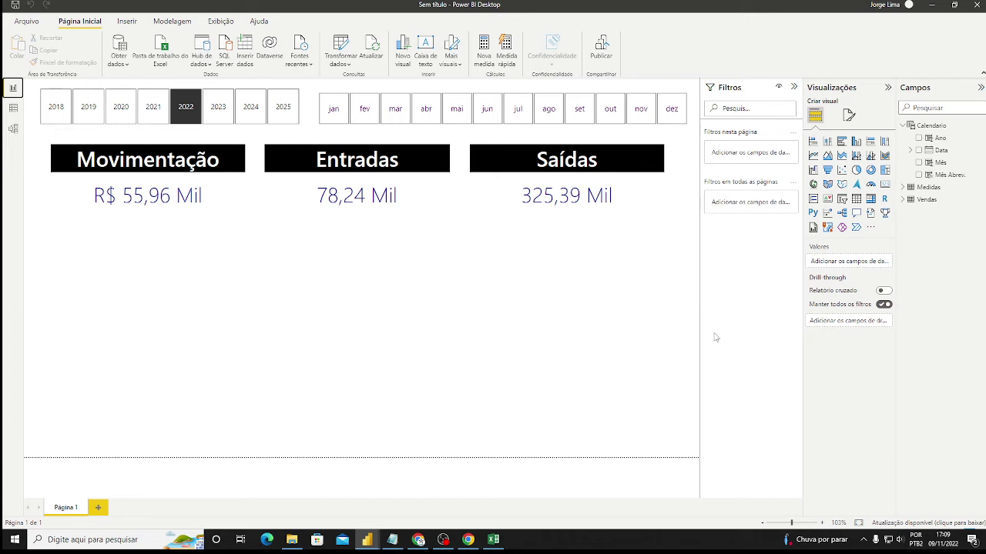
Reduce the Ano slicer's height and move it down slightly to line up with the month slicer.
{"action": "left_click", "coordinate": [211, 127]}
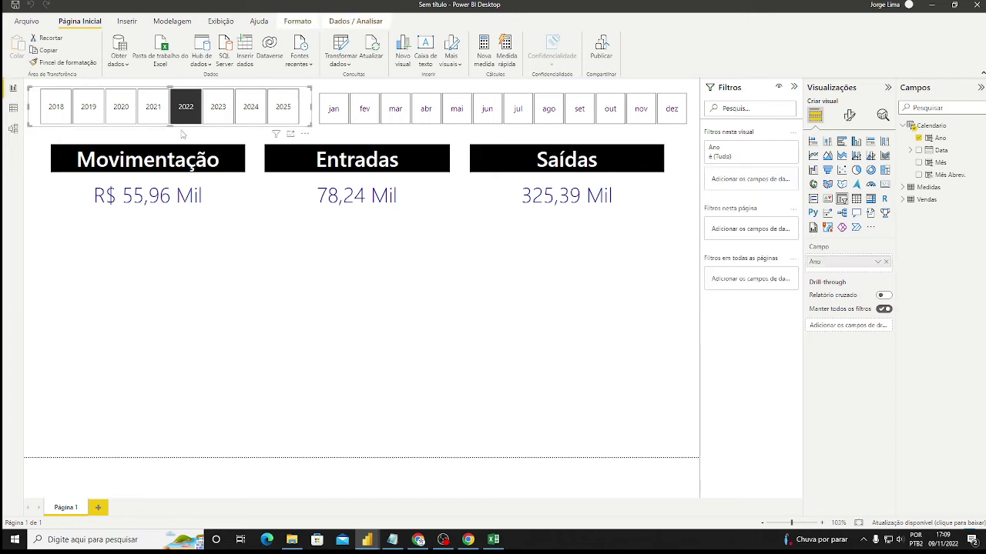
{"action": "left_click_drag", "start_coordinate": [169, 127], "coordinate": [169, 119]}
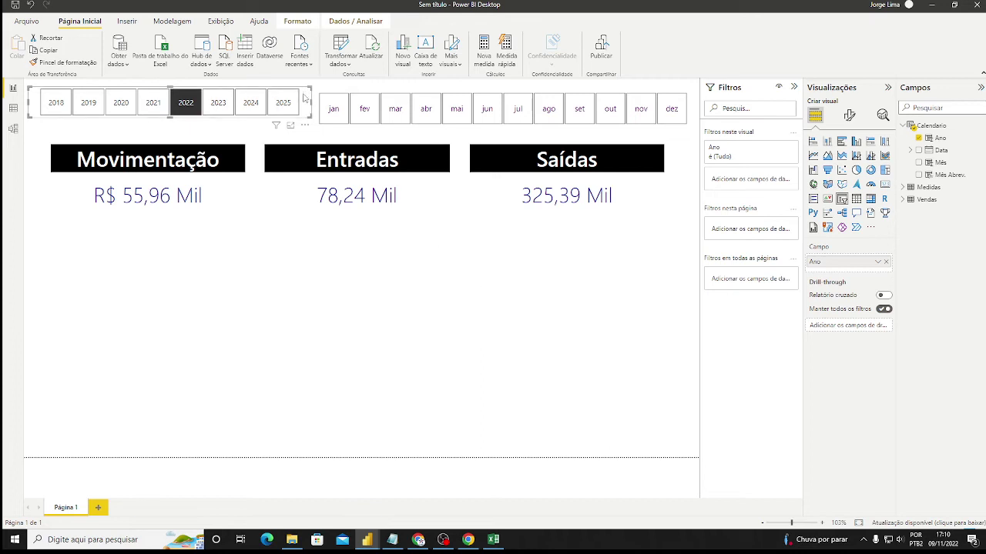
{"action": "left_click_drag", "start_coordinate": [304, 95], "coordinate": [306, 101]}
{"action": "left_click", "coordinate": [495, 267]}
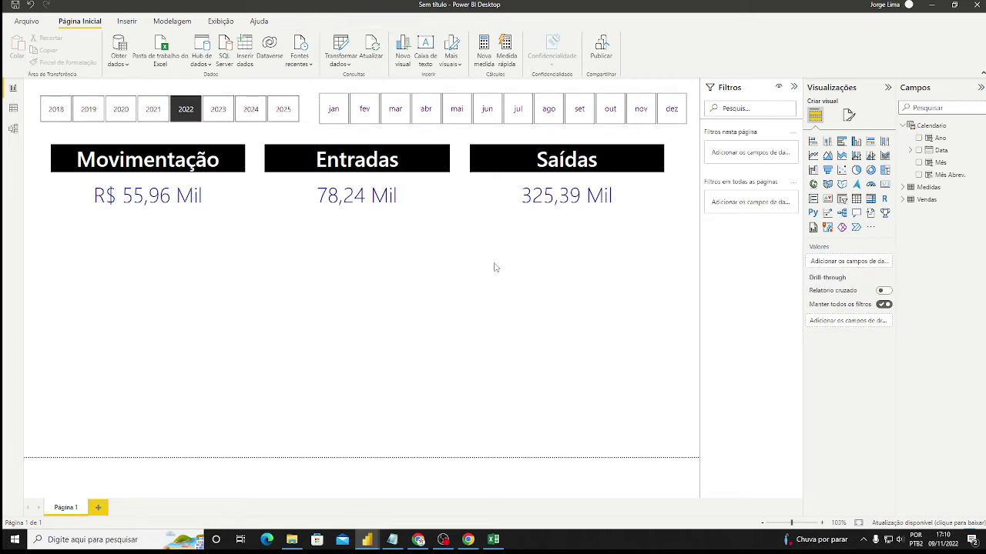
Select jul in the month slicer and reduce the slicer's height slightly to match the year slicer.
{"action": "left_click", "coordinate": [512, 120]}
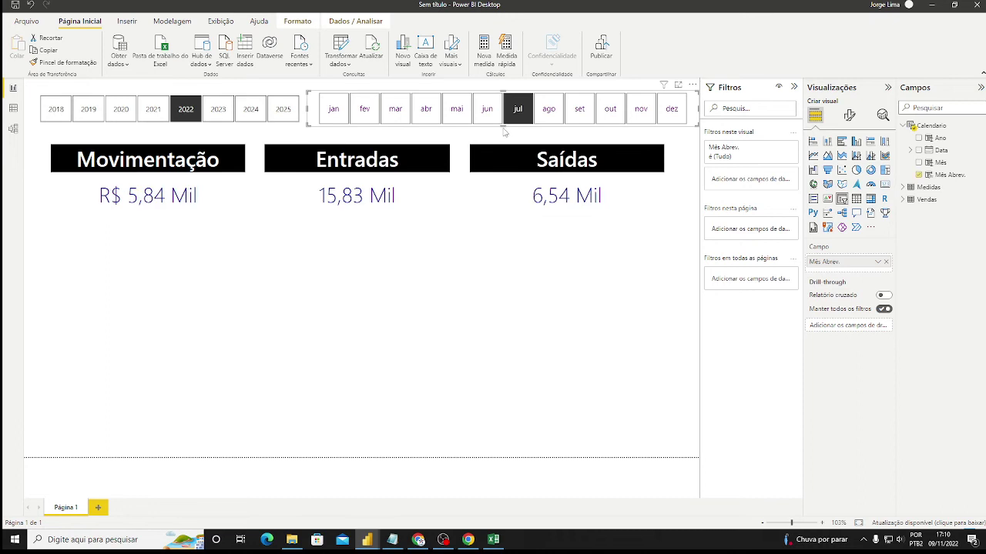
{"action": "left_click_drag", "start_coordinate": [502, 126], "coordinate": [535, 130]}
{"action": "left_click", "coordinate": [470, 254]}
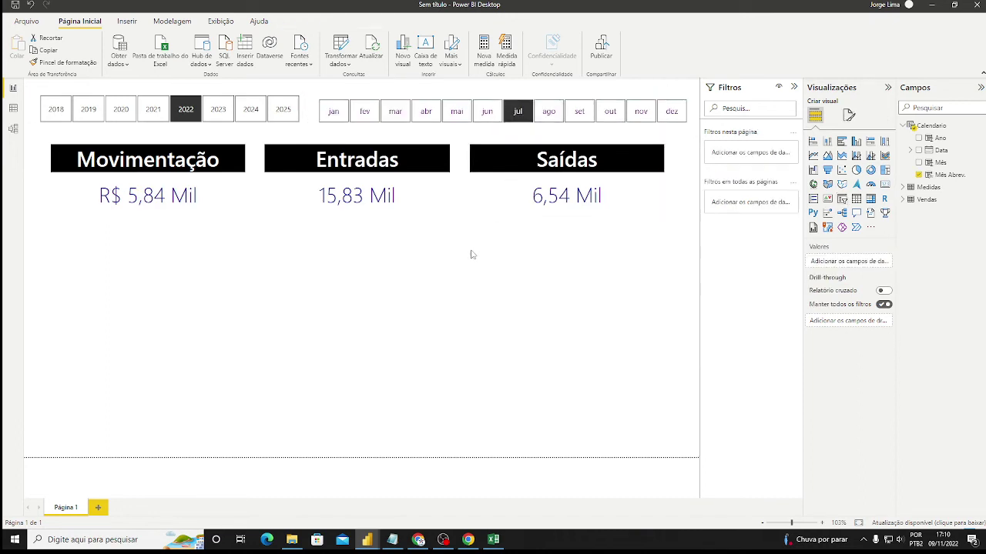
Try the 2018, jan and mar slicer filters and leave the report filtered to 2021 and jul.
{"action": "left_click", "coordinate": [58, 114]}
{"action": "left_click", "coordinate": [59, 113]}
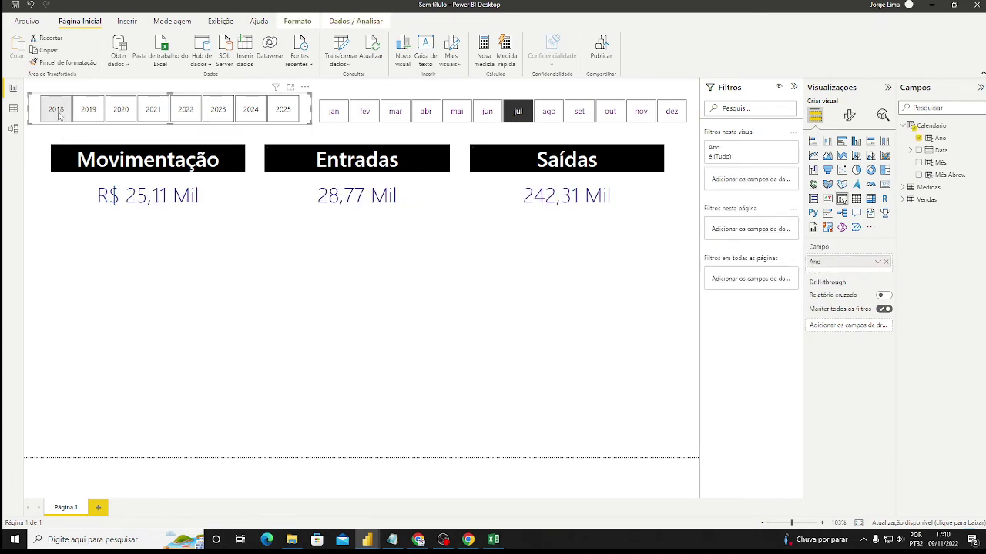
{"action": "left_click", "coordinate": [368, 128]}
{"action": "left_click", "coordinate": [337, 114]}
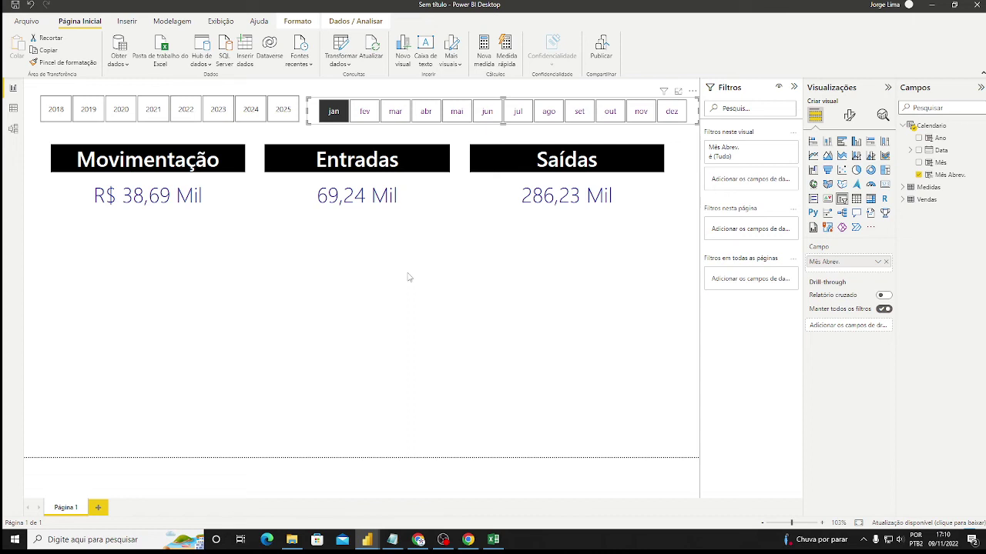
{"action": "left_click", "coordinate": [153, 109]}
{"action": "left_click", "coordinate": [395, 113]}
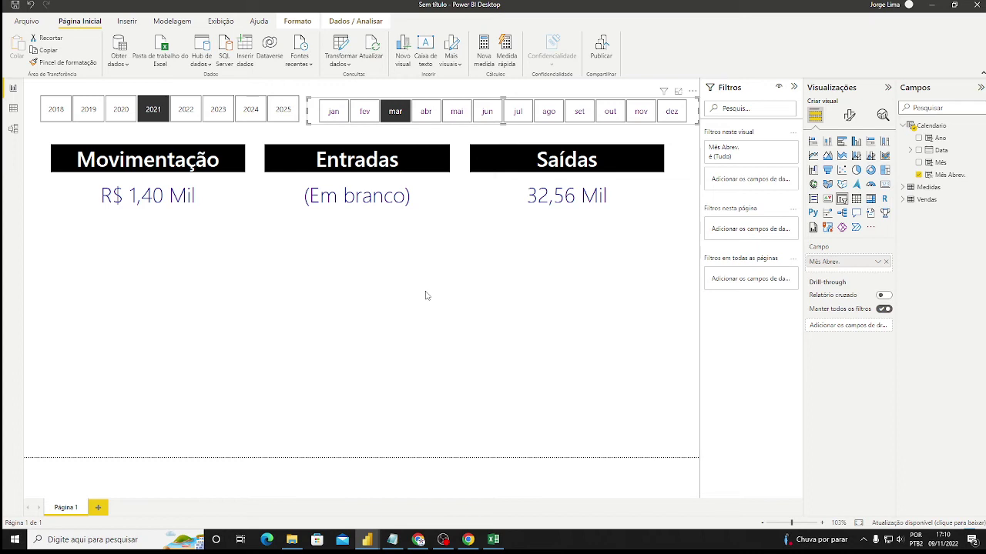
{"action": "left_click", "coordinate": [518, 113]}
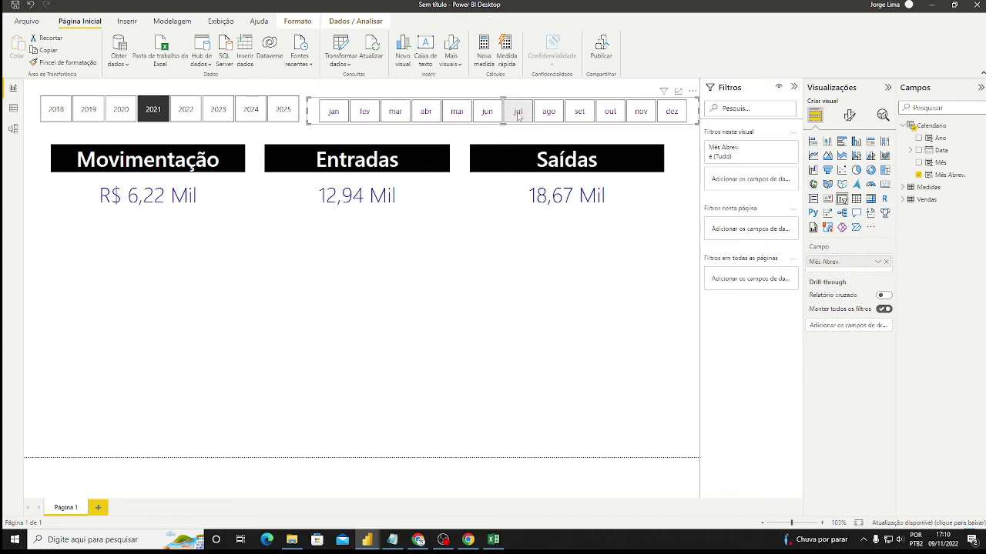
{"action": "left_click", "coordinate": [519, 114]}
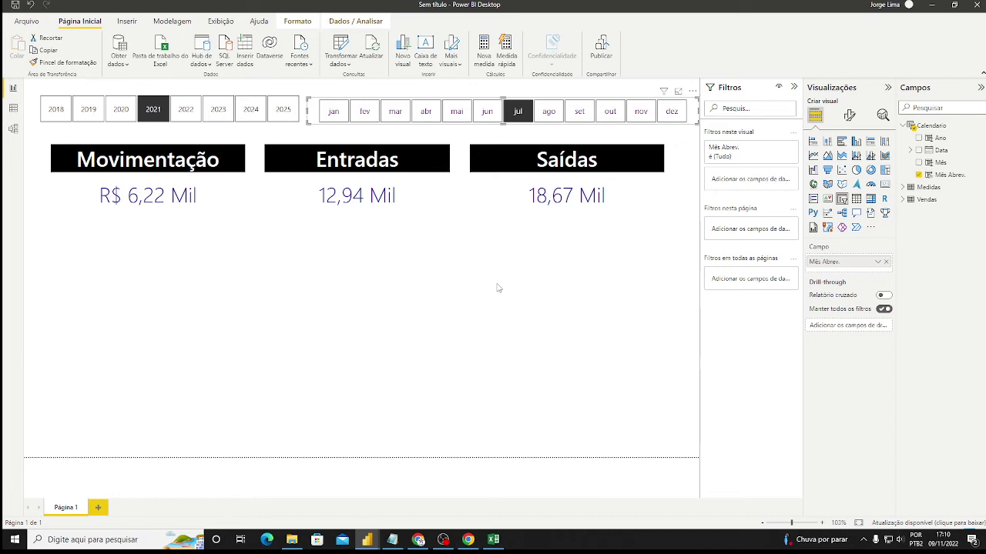
Move the month slicer up slightly to line up with the year slicer beside it.
{"action": "left_click", "coordinate": [438, 129]}
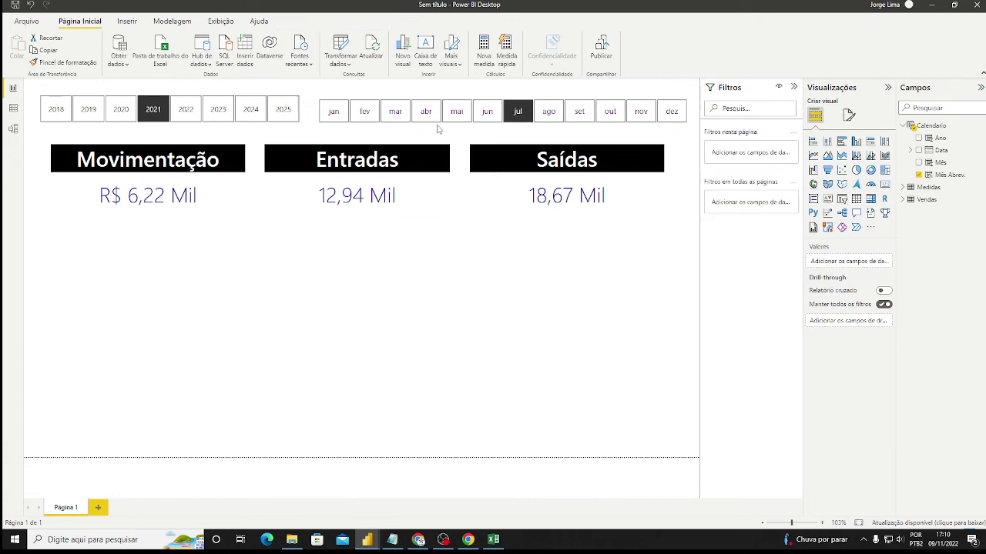
{"action": "left_click", "coordinate": [462, 125]}
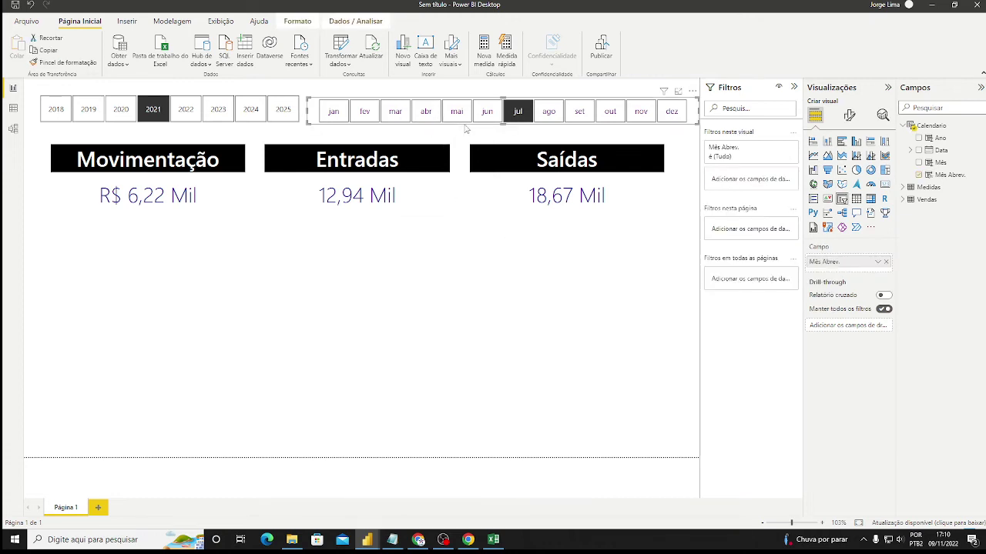
{"action": "left_click", "coordinate": [468, 245]}
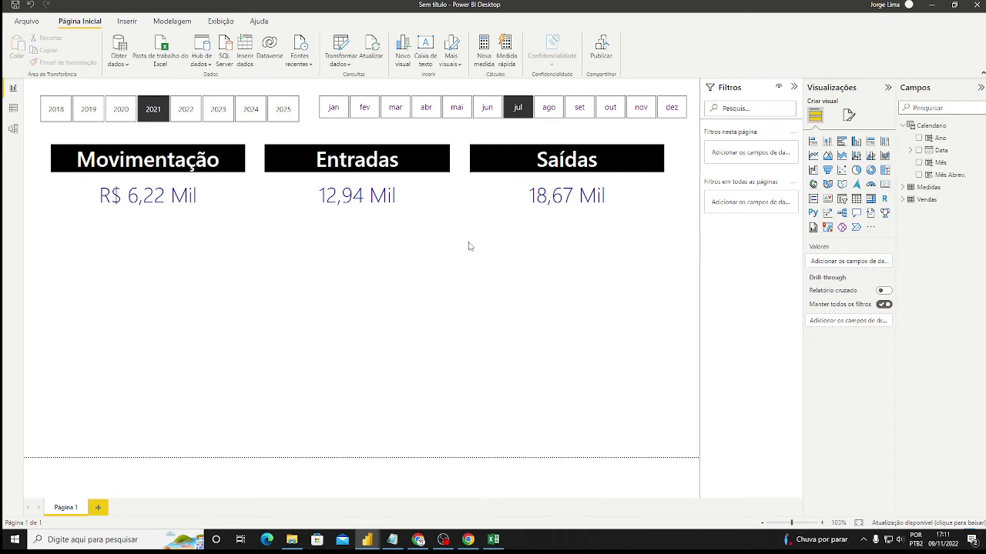
Create the measure Média Mov. = AVERAGE(Vendas[Movimentação]) in the Medidas table and close the formula editor.
{"action": "left_click", "coordinate": [906, 126]}
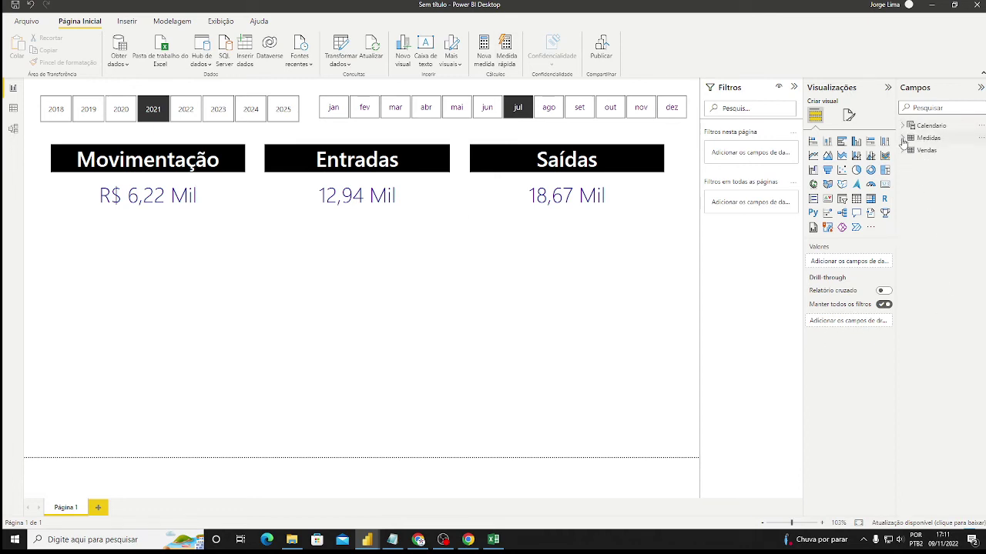
{"action": "left_click", "coordinate": [981, 139]}
{"action": "left_click", "coordinate": [926, 147]}
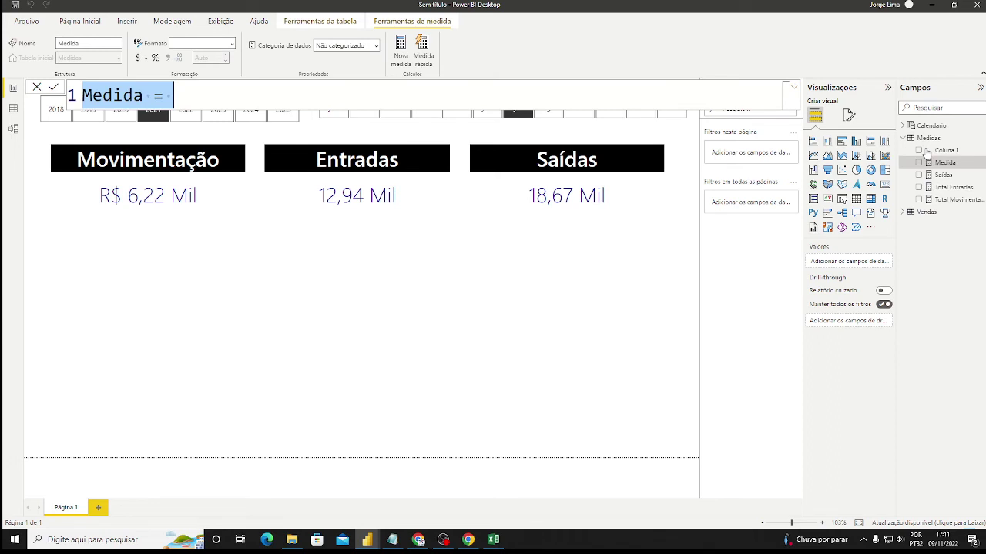
{"action": "type", "text": "M[e"}
{"action": "key", "text": "BackSpace"}
{"action": "key", "text": "BackSpace"}
{"action": "type", "text": "éd"}
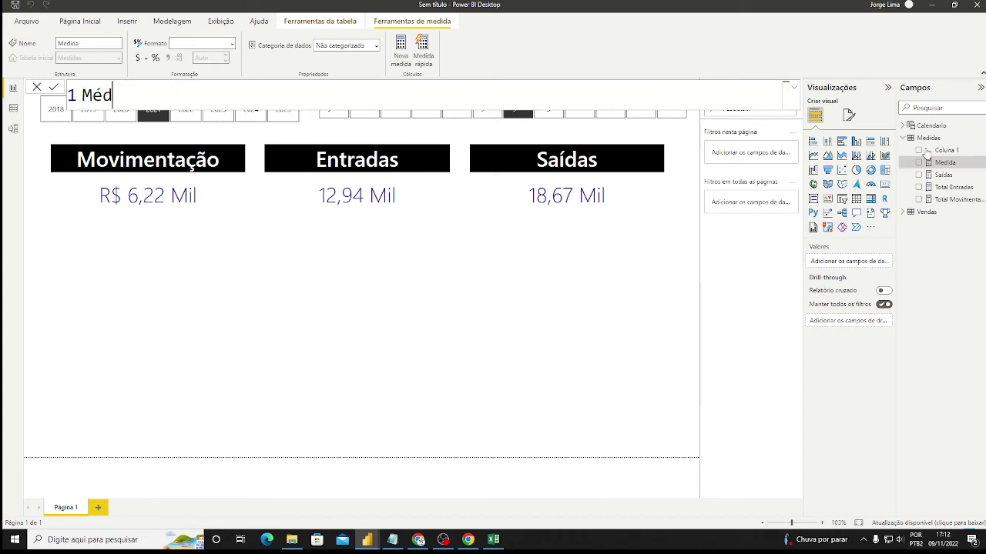
{"action": "type", "text": "ia Mov"}
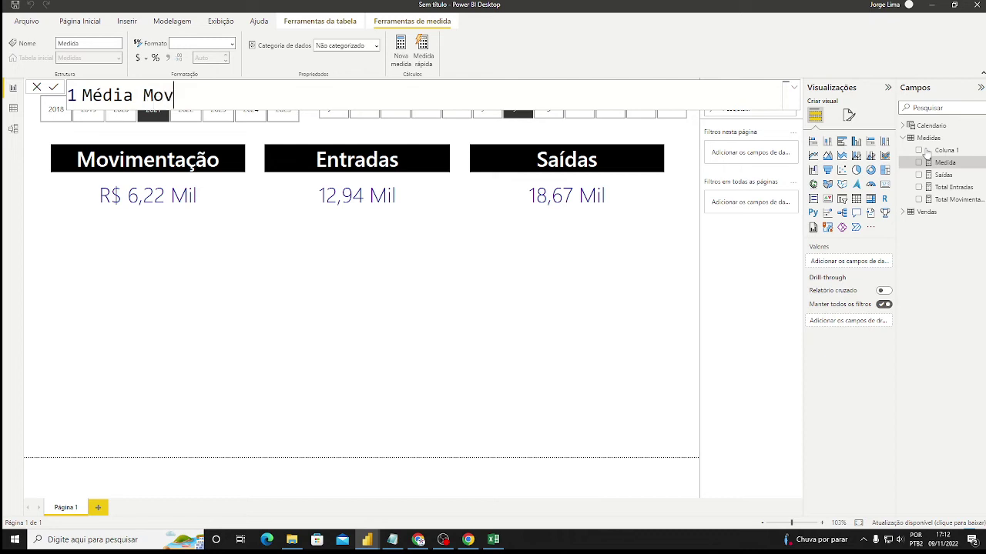
{"action": "type", "text": ".=ave"}
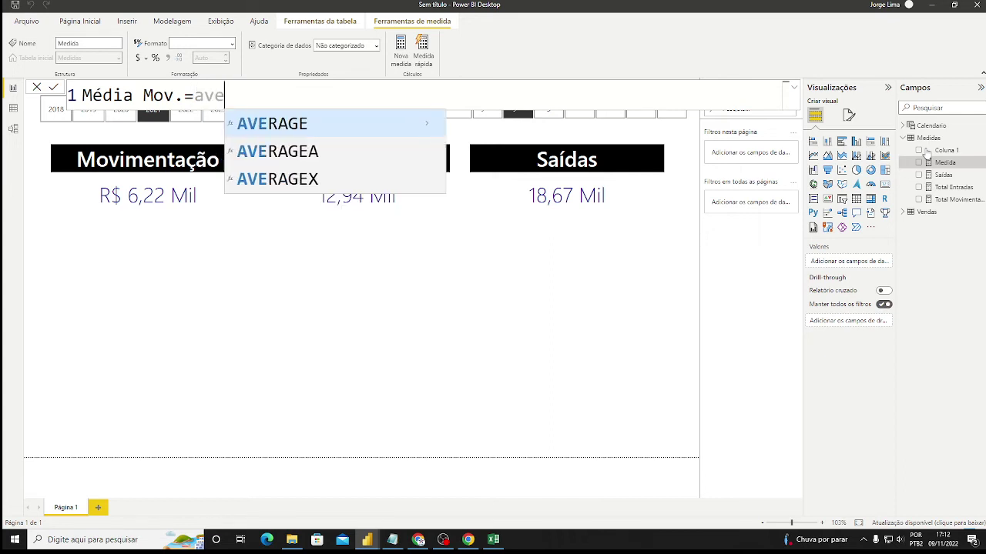
{"action": "key", "text": "Tab"}
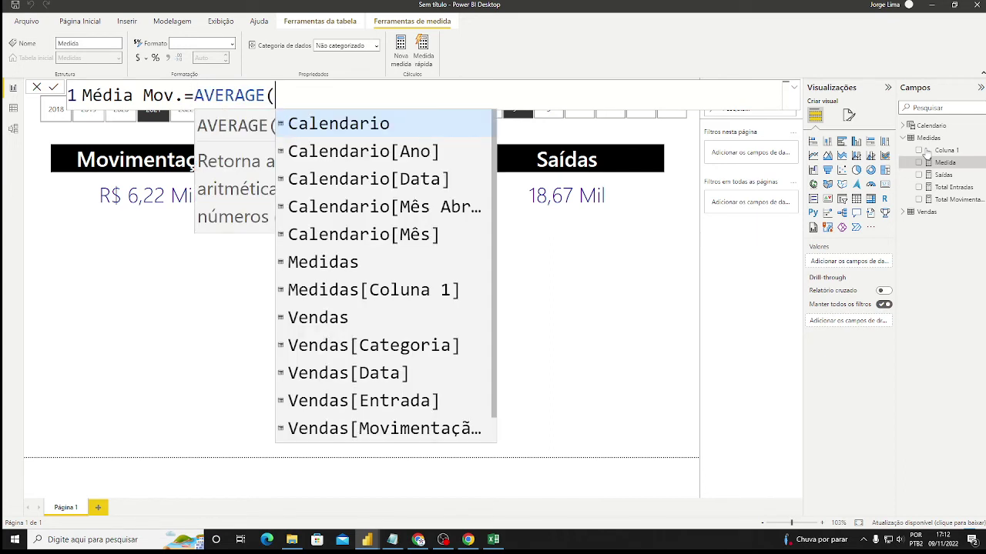
{"action": "type", "text": "mo"}
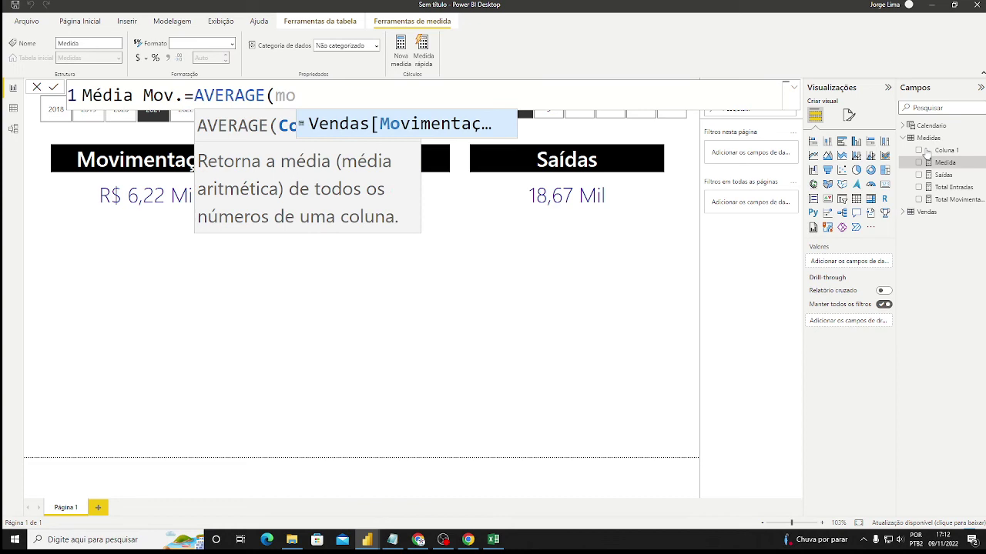
{"action": "key", "text": "Tab"}
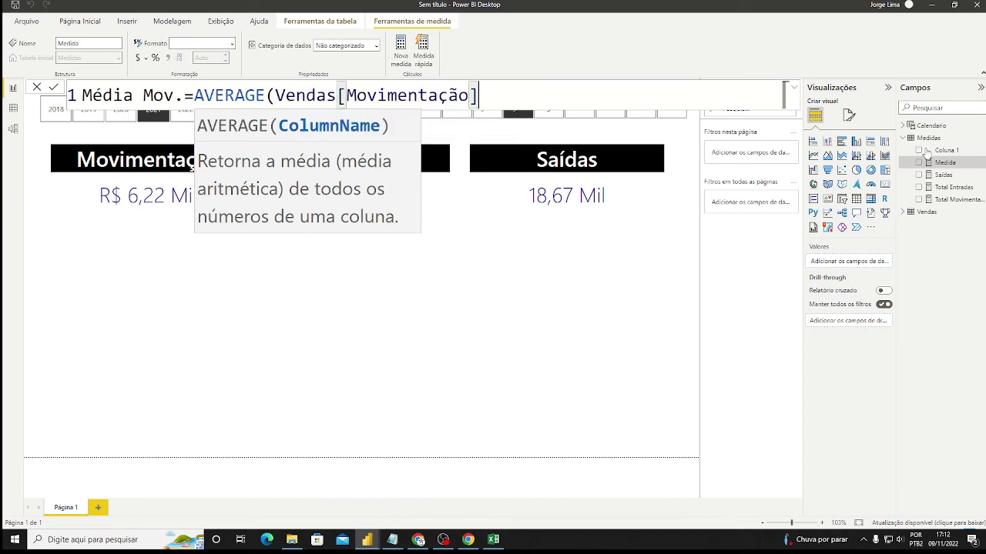
{"action": "type", "text": ")"}
{"action": "key", "text": "Return"}
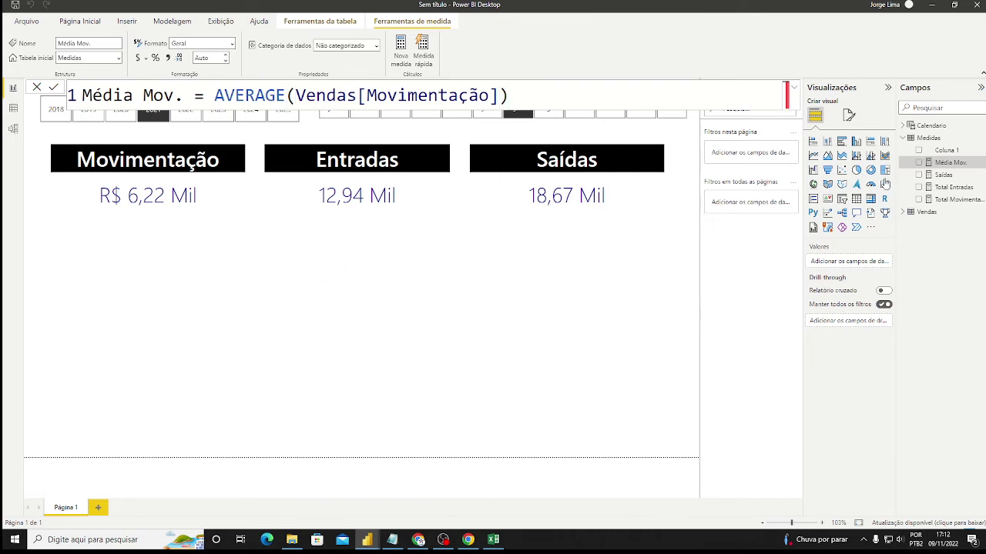
{"action": "left_click", "coordinate": [36, 87]}
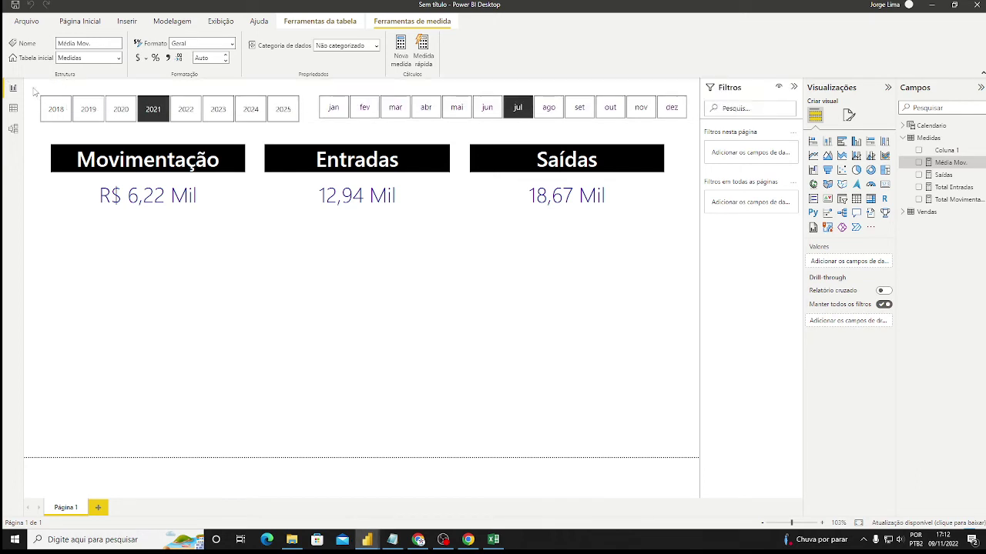
Add a card showing the Média Mov. measure and copy the Movimentação card's formatting onto it.
{"action": "left_click", "coordinate": [887, 186]}
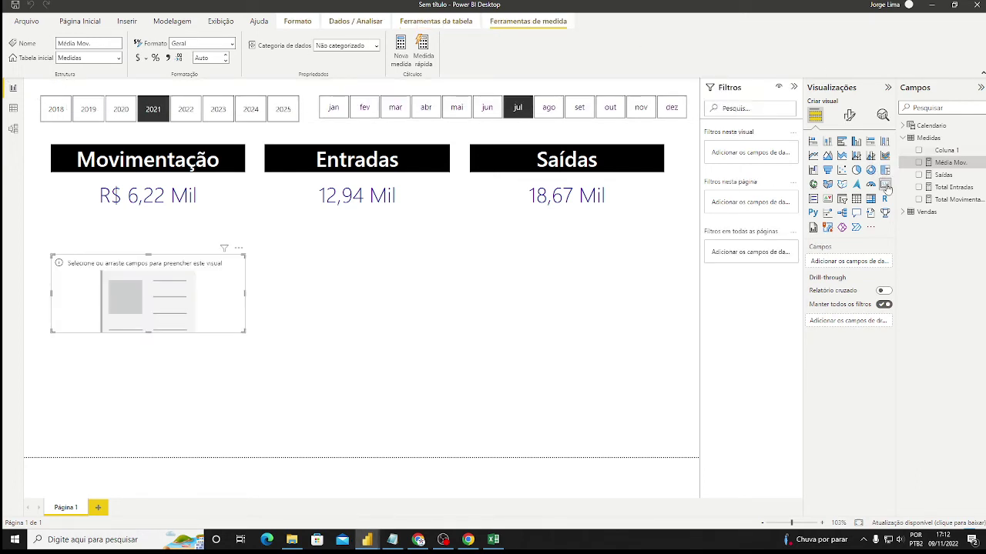
{"action": "left_click", "coordinate": [921, 163]}
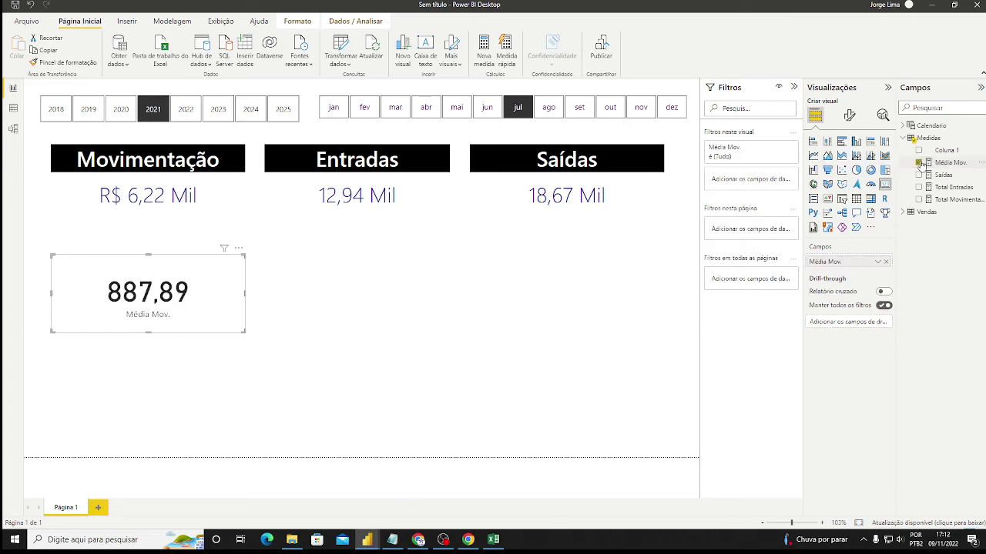
{"action": "left_click", "coordinate": [241, 207]}
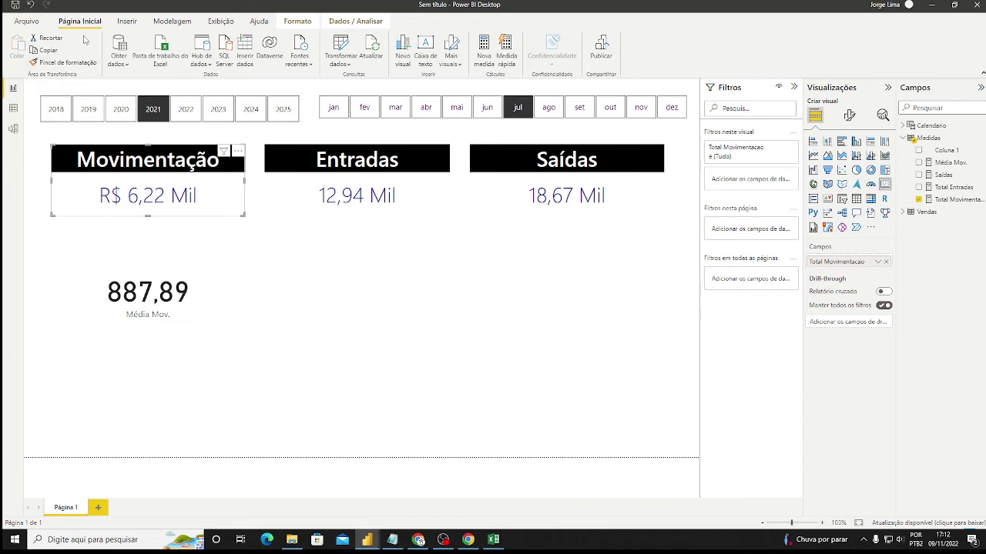
{"action": "left_click", "coordinate": [63, 64]}
{"action": "left_click", "coordinate": [148, 293]}
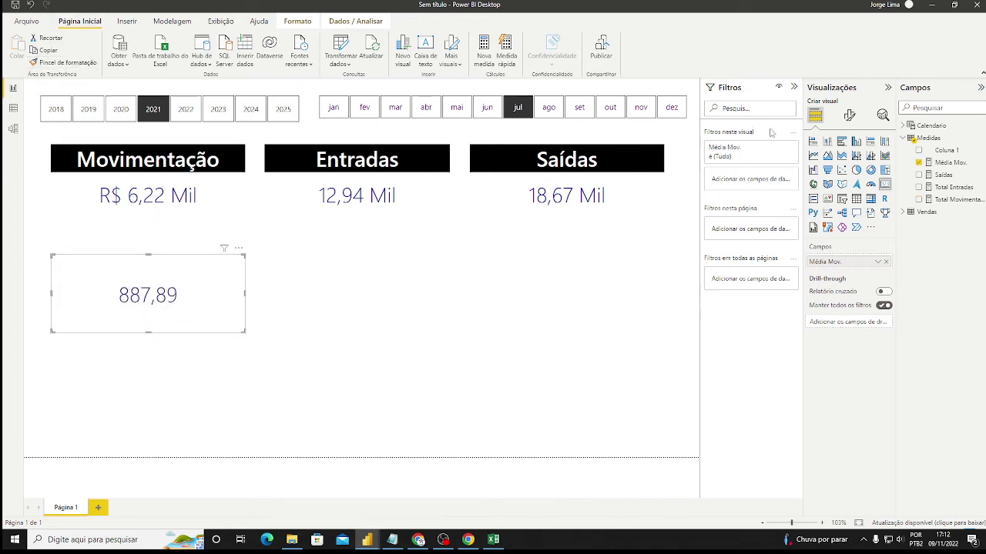
Set the new average card's title text to "Média Movi.".
{"action": "left_click", "coordinate": [849, 116]}
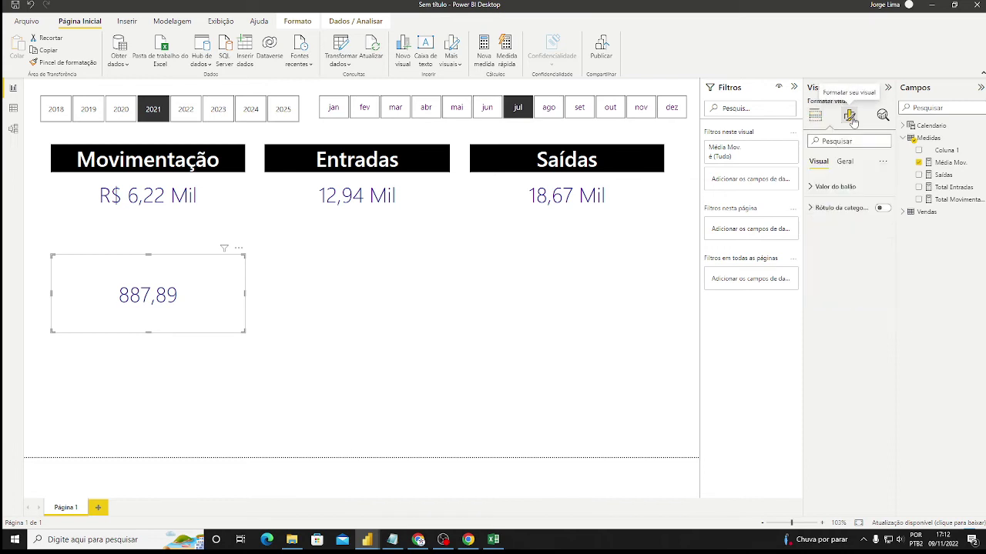
{"action": "left_click", "coordinate": [845, 162]}
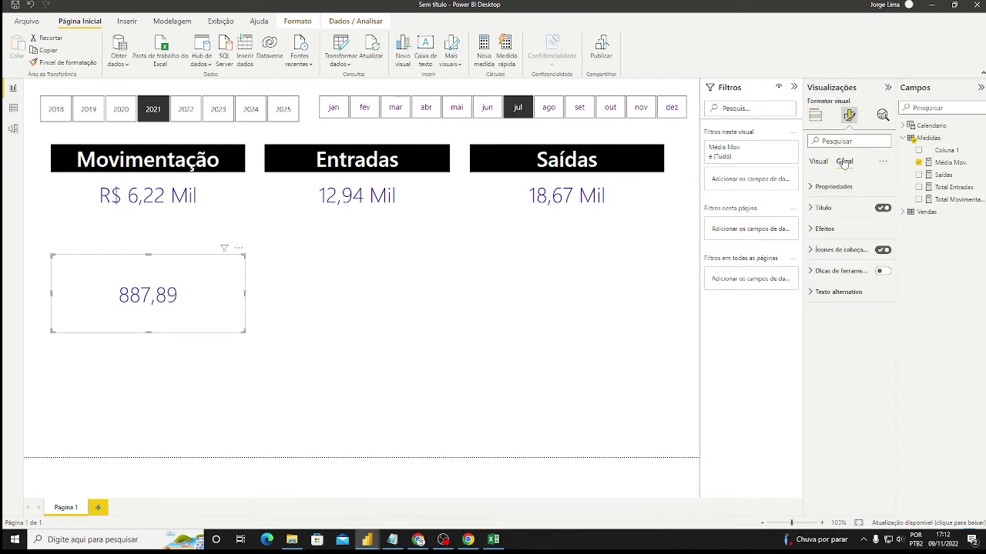
{"action": "left_click", "coordinate": [813, 208]}
{"action": "left_click", "coordinate": [826, 239]}
{"action": "type", "text": "Me"}
{"action": "type", "text": "dia Movi"}
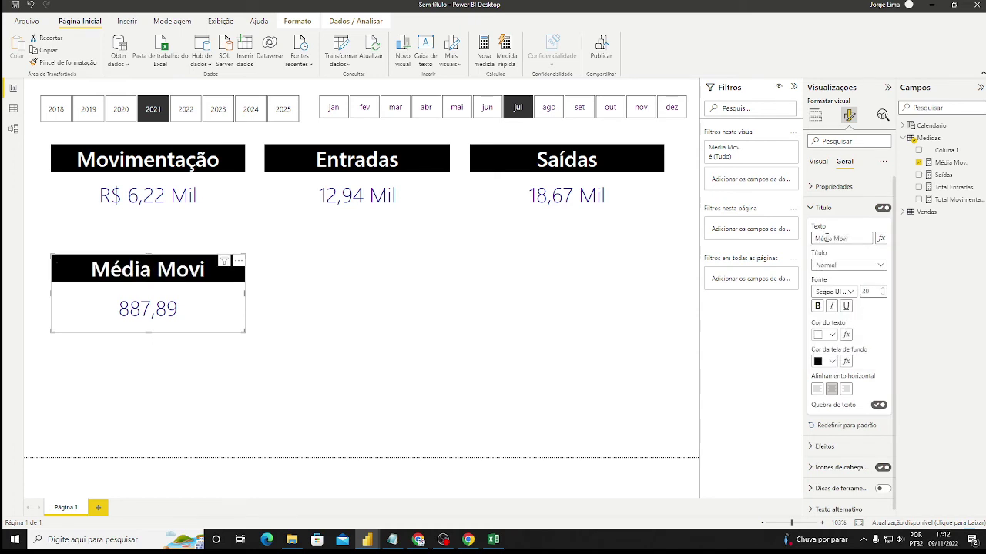
{"action": "type", "text": "."}
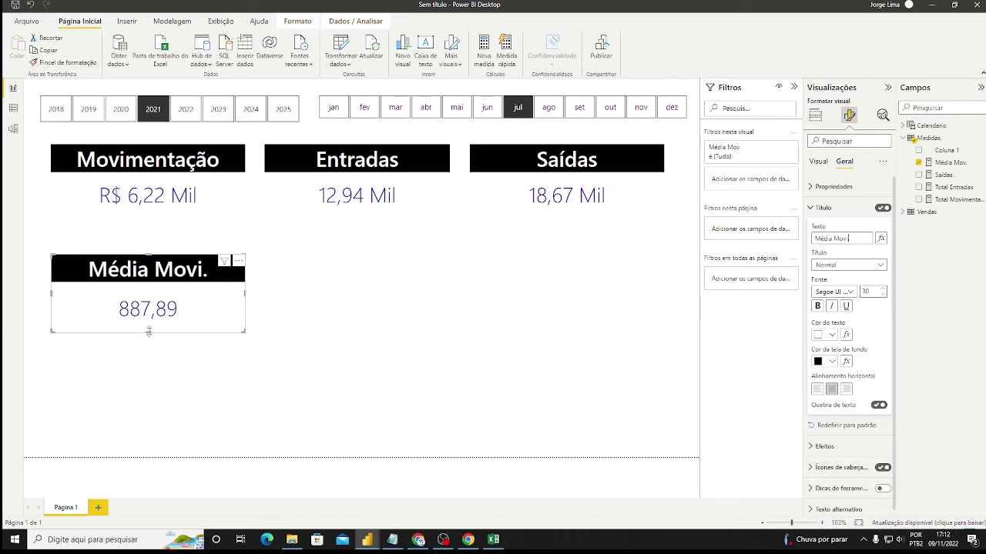
Reduce the Média Movi. card's height and move it up closer to the Movimentação card above it.
{"action": "left_click_drag", "start_coordinate": [147, 331], "coordinate": [157, 316]}
{"action": "left_click", "coordinate": [213, 352]}
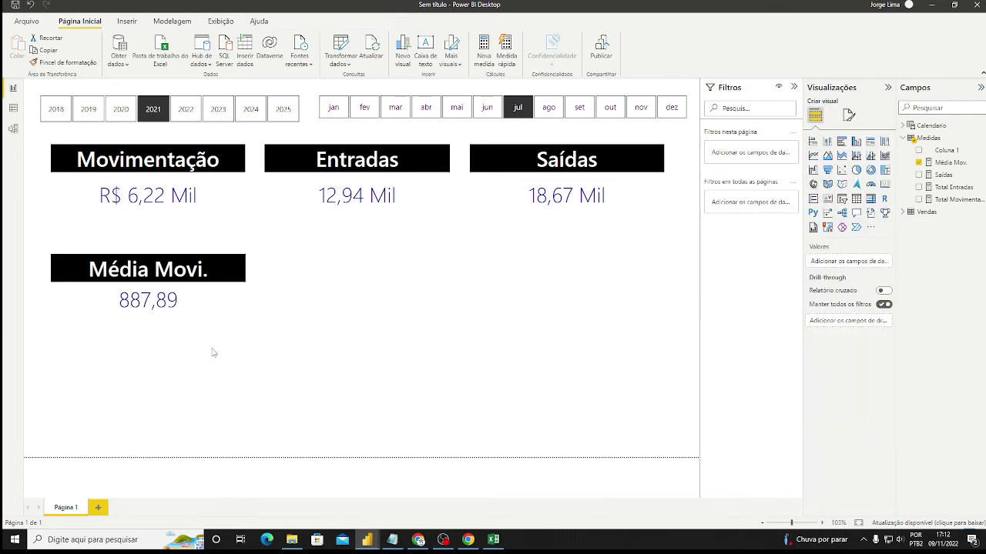
{"action": "left_click_drag", "start_coordinate": [233, 292], "coordinate": [232, 283]}
{"action": "left_click", "coordinate": [268, 367]}
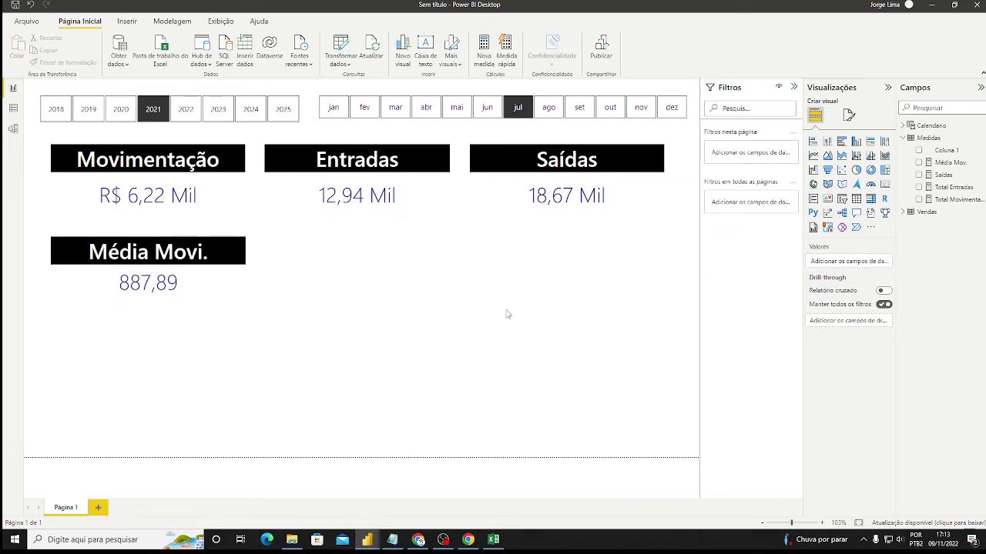
Format the Média Mov. measure as currency using R$ Português (Brasil).
{"action": "left_click", "coordinate": [951, 163]}
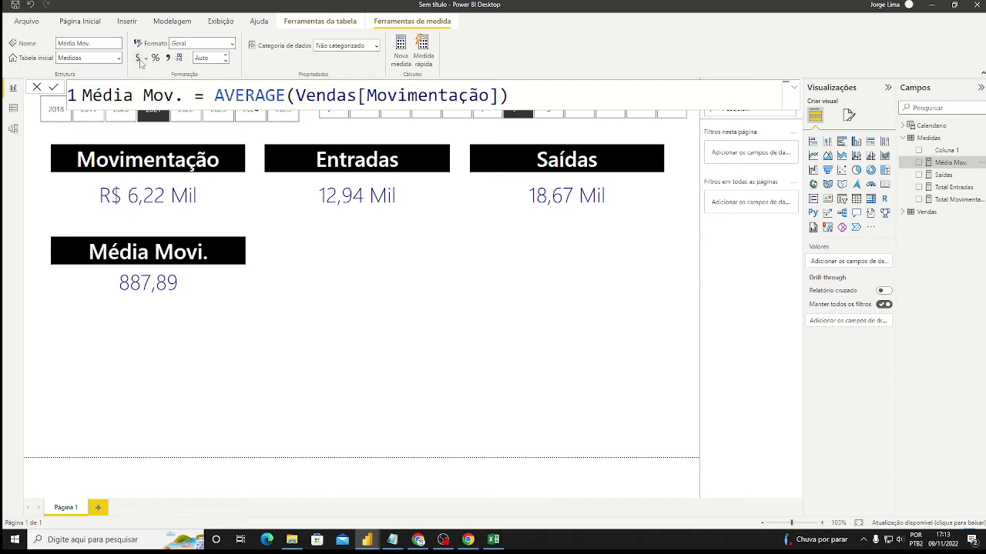
{"action": "left_click", "coordinate": [139, 59]}
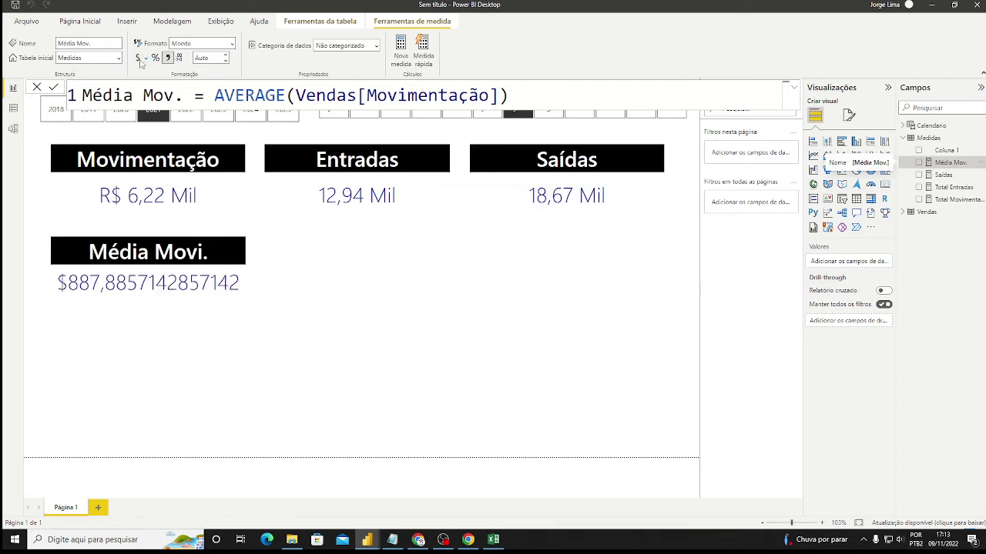
{"action": "left_click", "coordinate": [146, 60]}
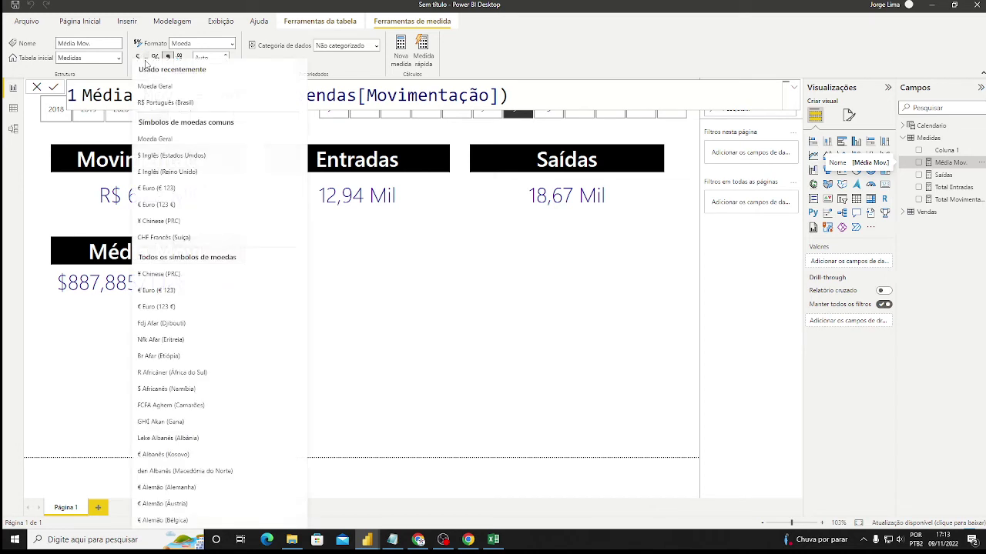
{"action": "left_click", "coordinate": [157, 106]}
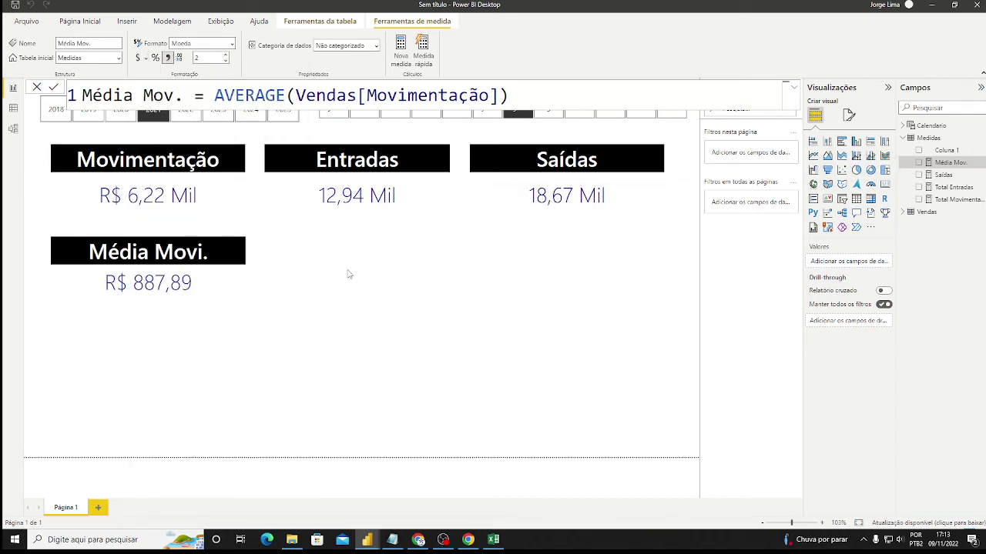
Format the Total Entradas measure behind the Entradas card as currency using R$ Português (Brasil).
{"action": "left_click", "coordinate": [381, 210]}
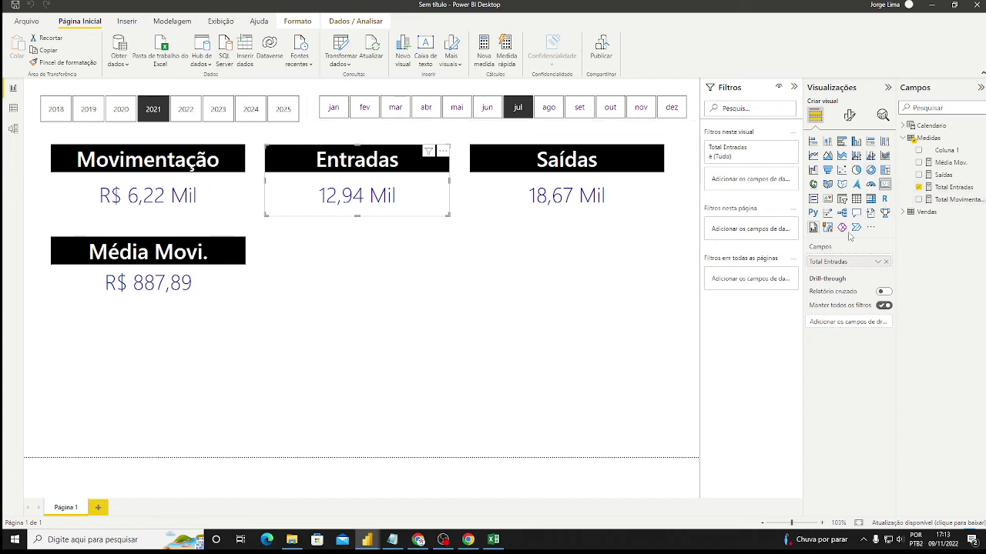
{"action": "left_click", "coordinate": [955, 187]}
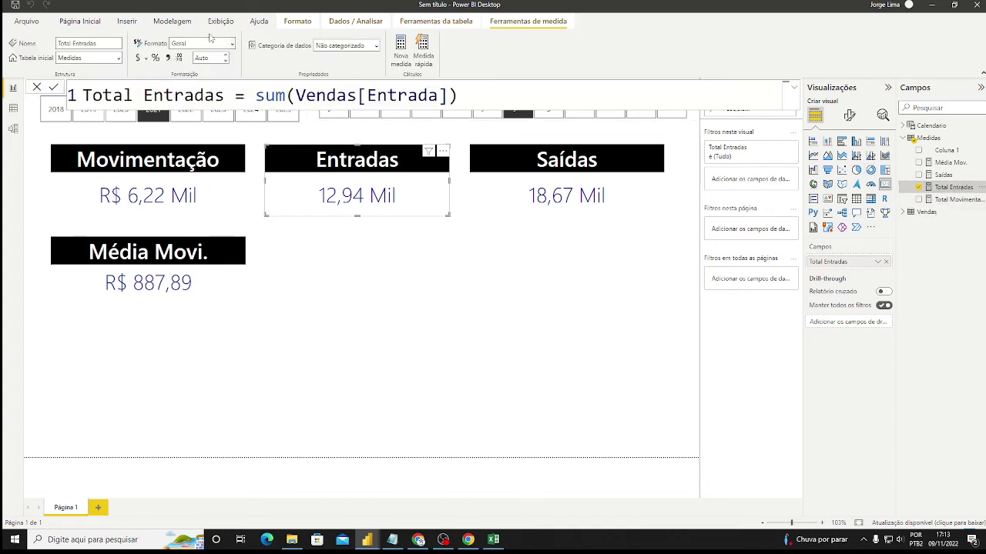
{"action": "left_click", "coordinate": [145, 58]}
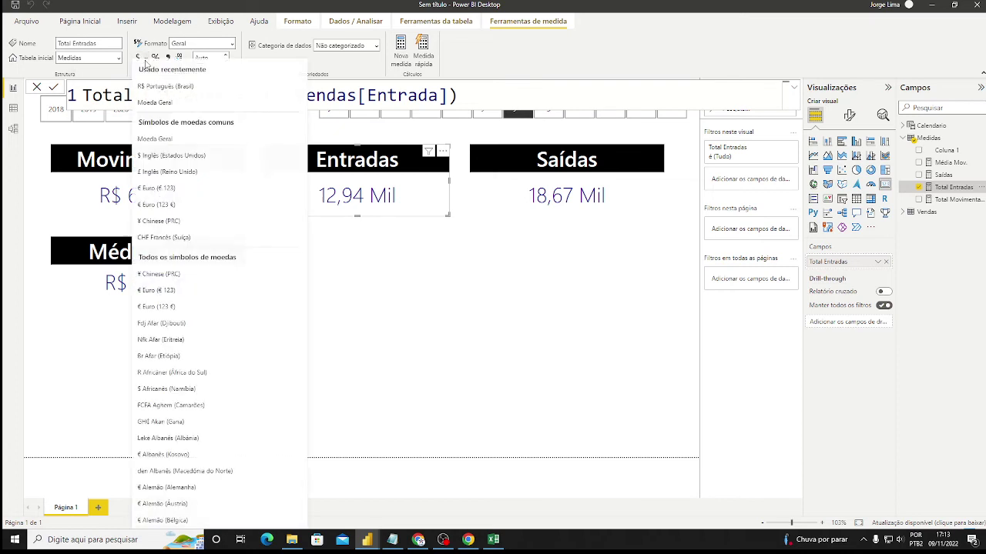
{"action": "left_click", "coordinate": [163, 92]}
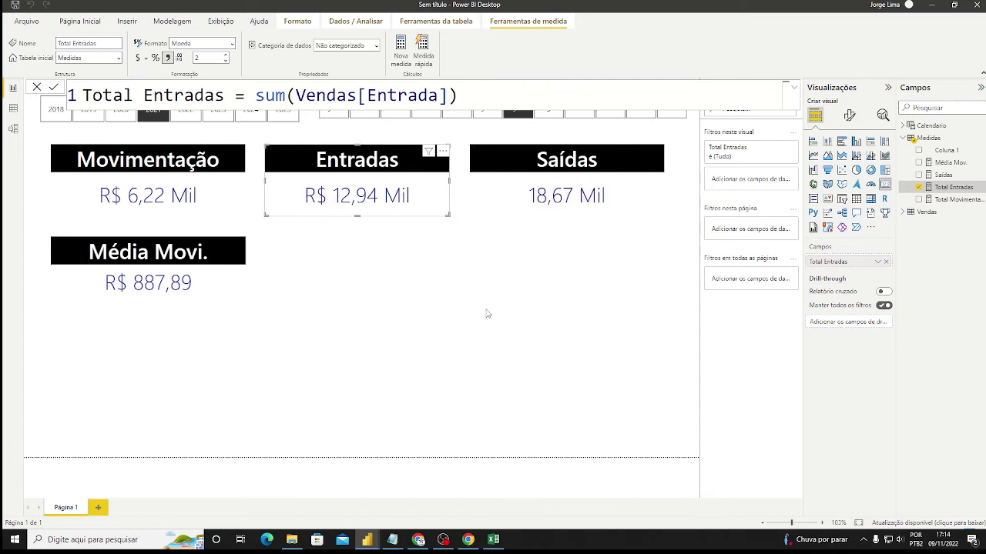
Format the Saídas measure behind the Saídas card as currency using R$ Português (Brasil).
{"action": "left_click", "coordinate": [631, 201]}
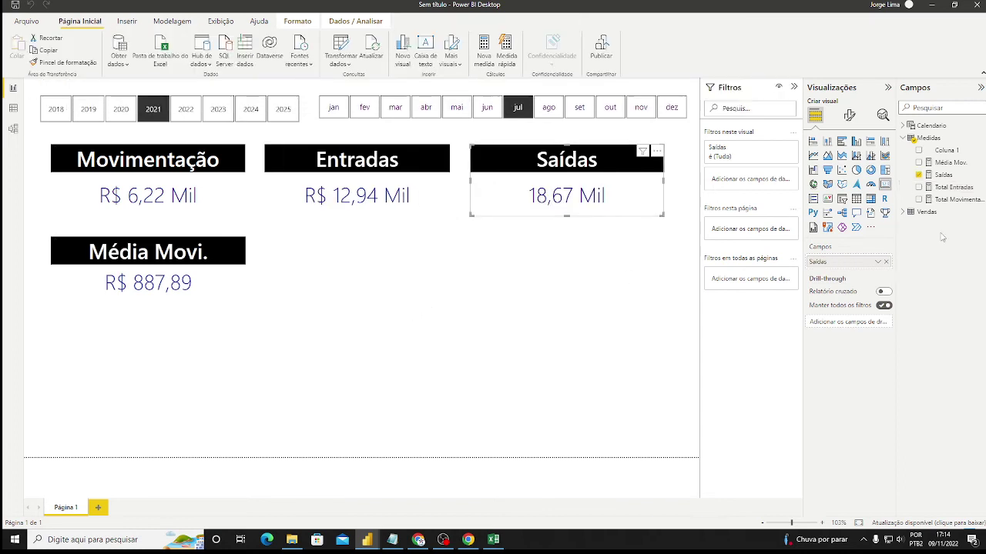
{"action": "left_click", "coordinate": [945, 175]}
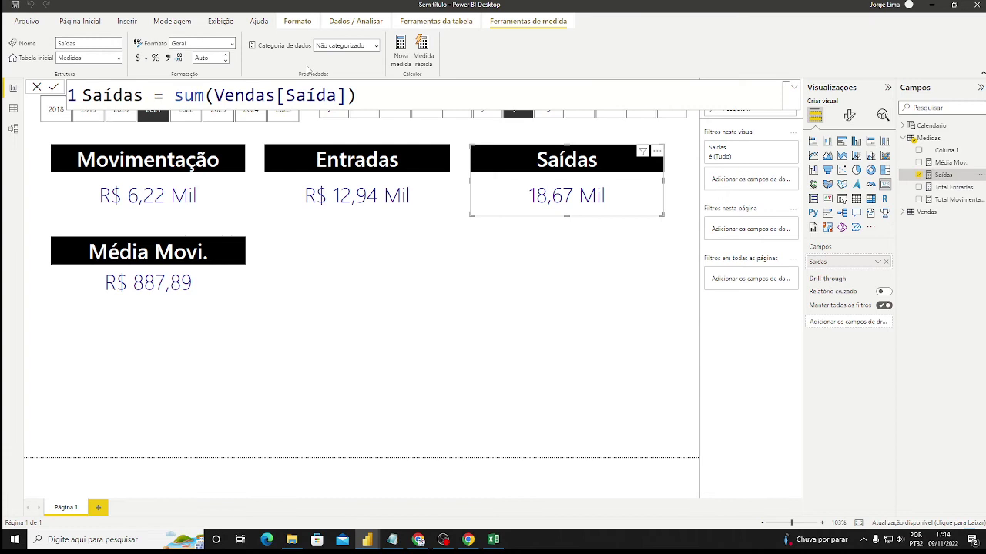
{"action": "left_click", "coordinate": [145, 58]}
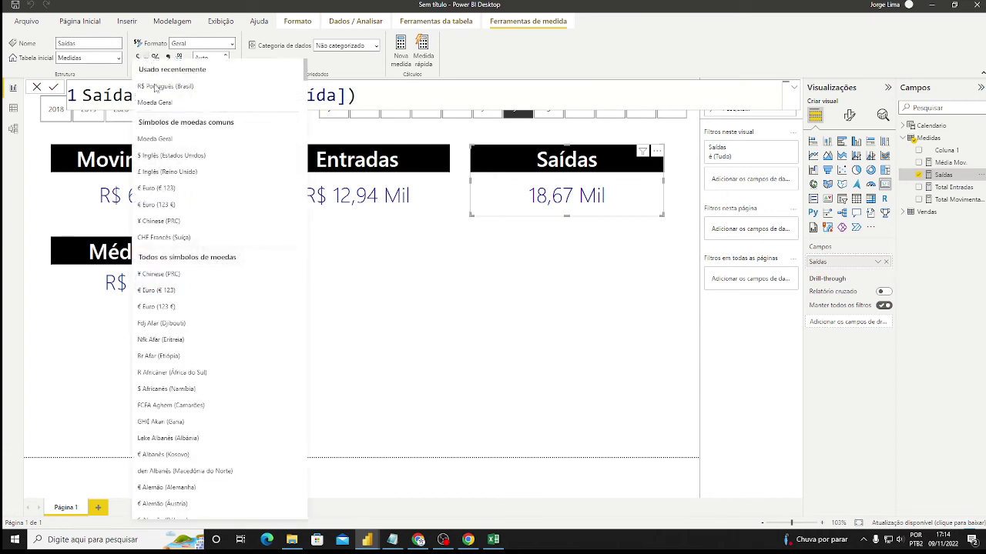
{"action": "left_click", "coordinate": [145, 59]}
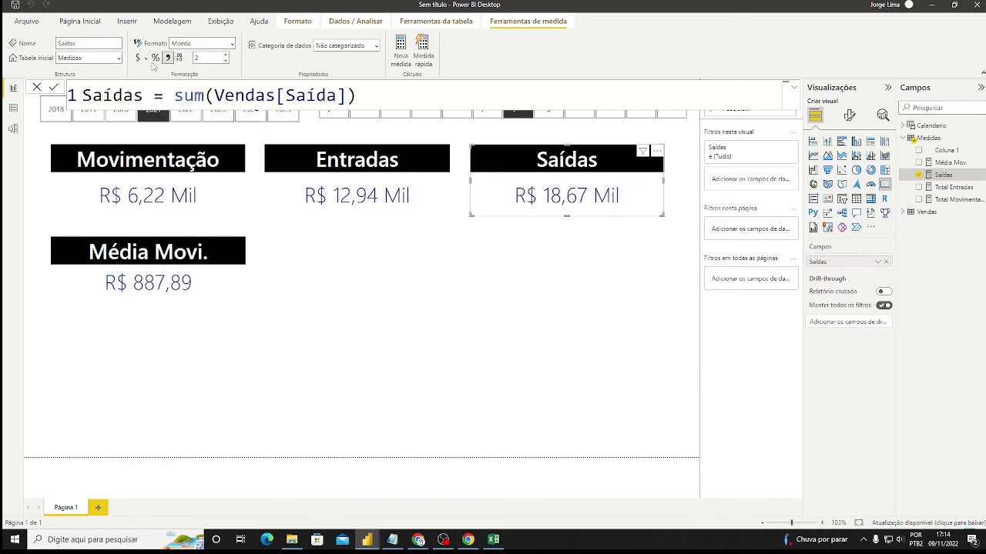
{"action": "left_click", "coordinate": [385, 309]}
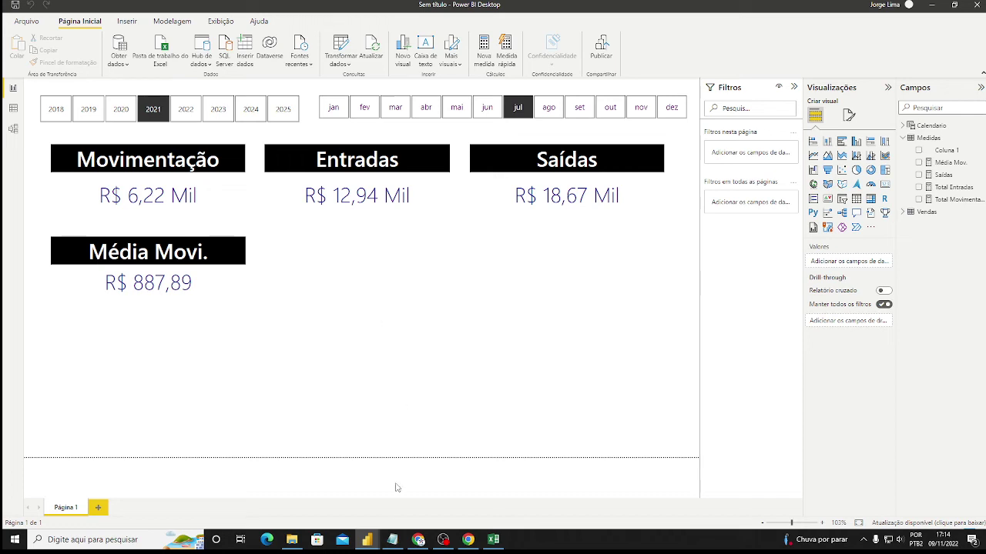
Look at the charts in the finished fluxo de caixa report, and return to the untitled report.
{"action": "mouse_move", "coordinate": [367, 531]}
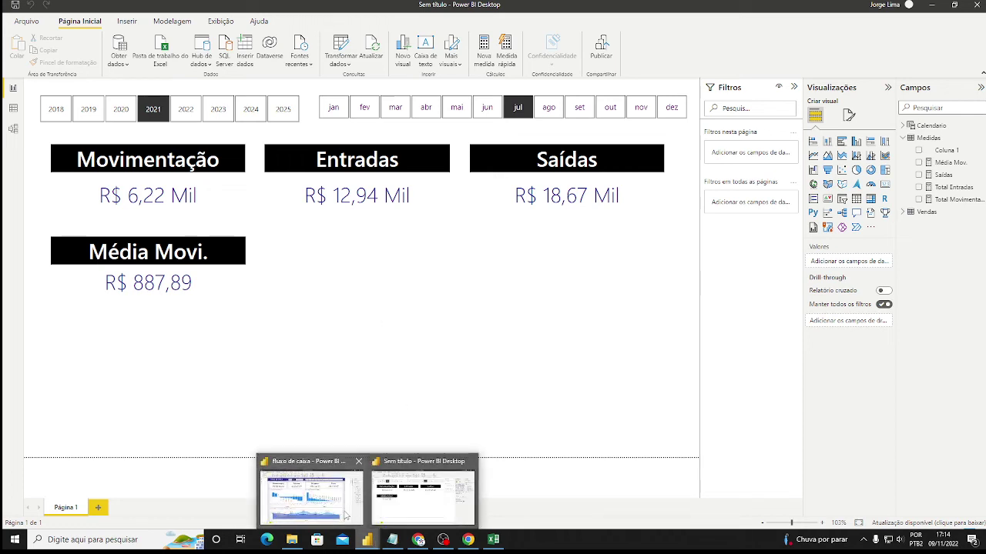
{"action": "left_click", "coordinate": [347, 514]}
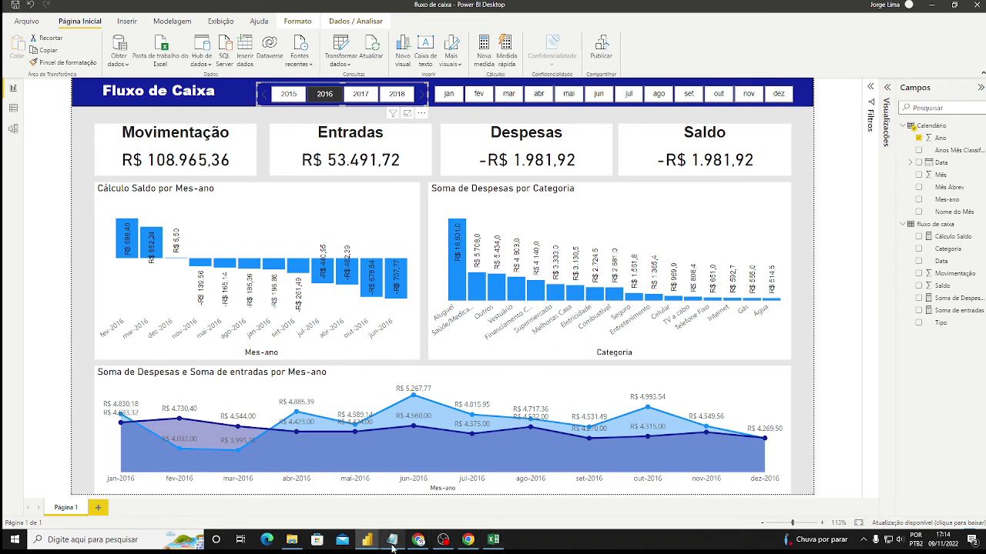
{"action": "mouse_move", "coordinate": [368, 541]}
{"action": "left_click", "coordinate": [422, 512]}
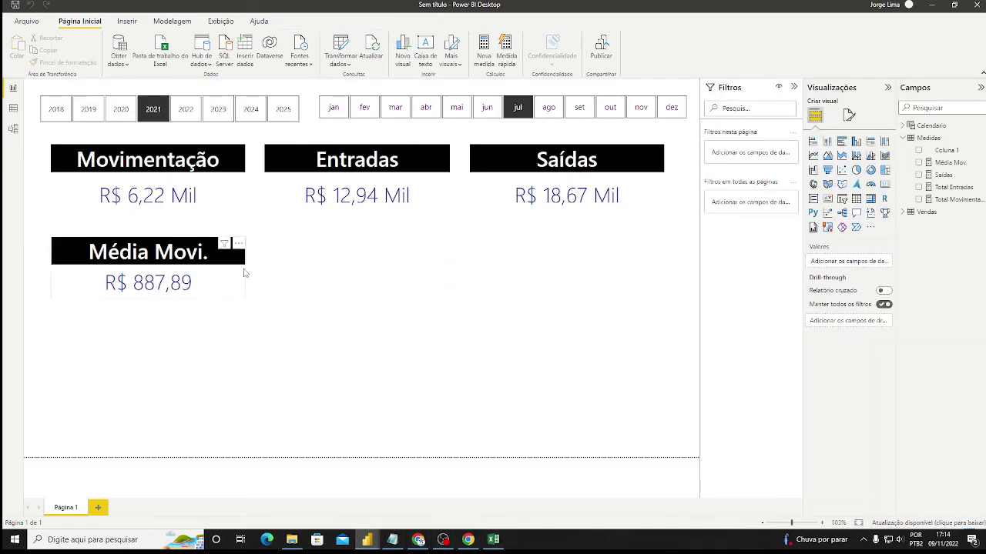
Add a stacked column chart of Total Entradas by Categoria below the Média Movi. card and enlarge it.
{"action": "left_click", "coordinate": [827, 143]}
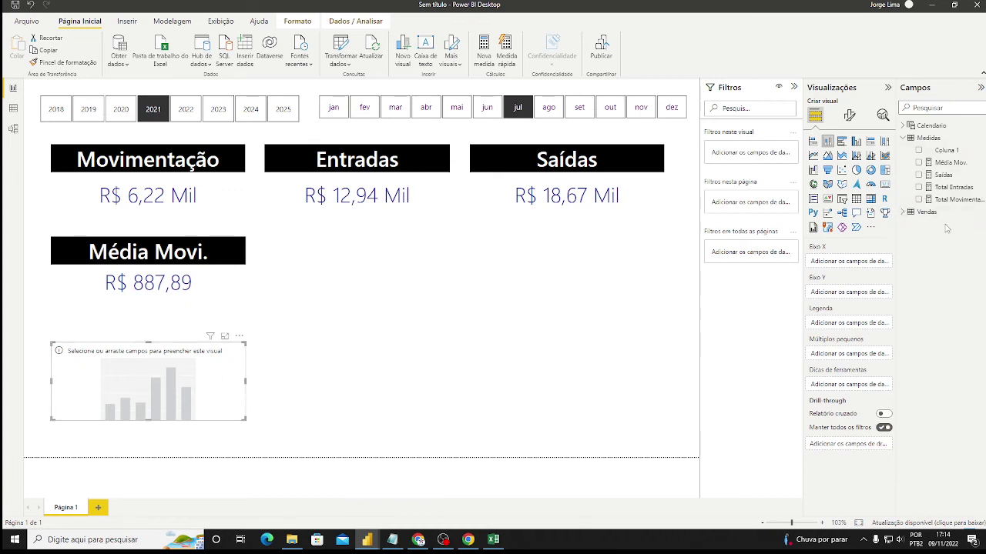
{"action": "left_click", "coordinate": [919, 187]}
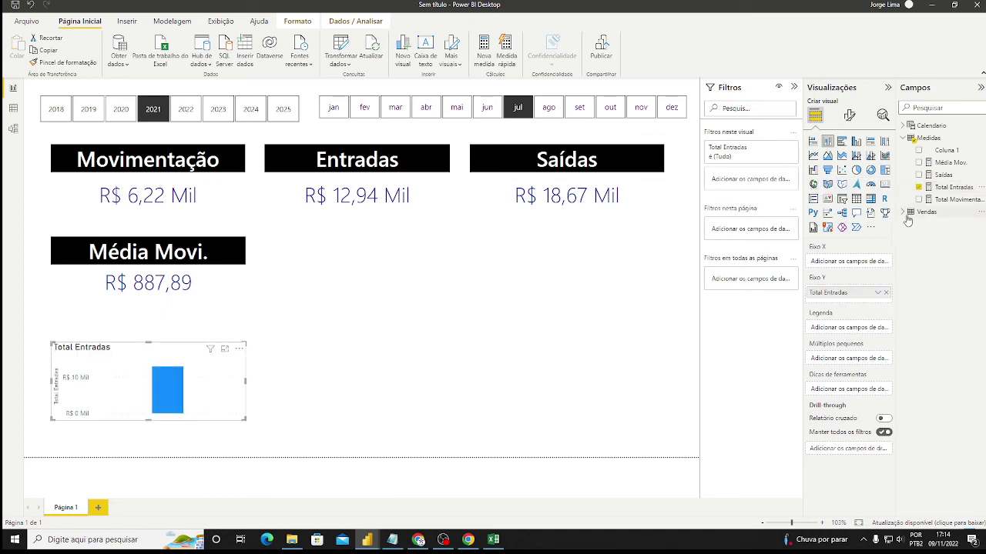
{"action": "left_click", "coordinate": [903, 212]}
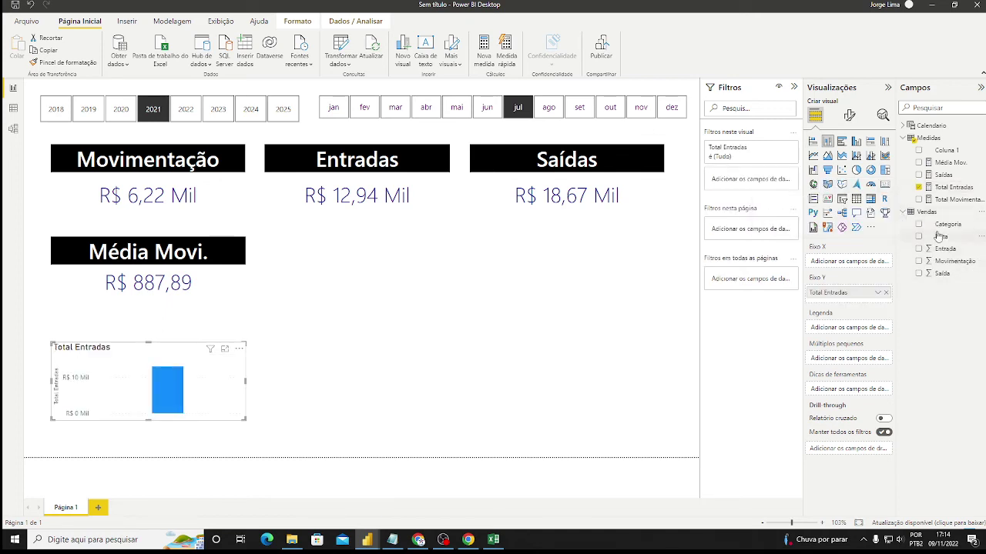
{"action": "left_click", "coordinate": [919, 225]}
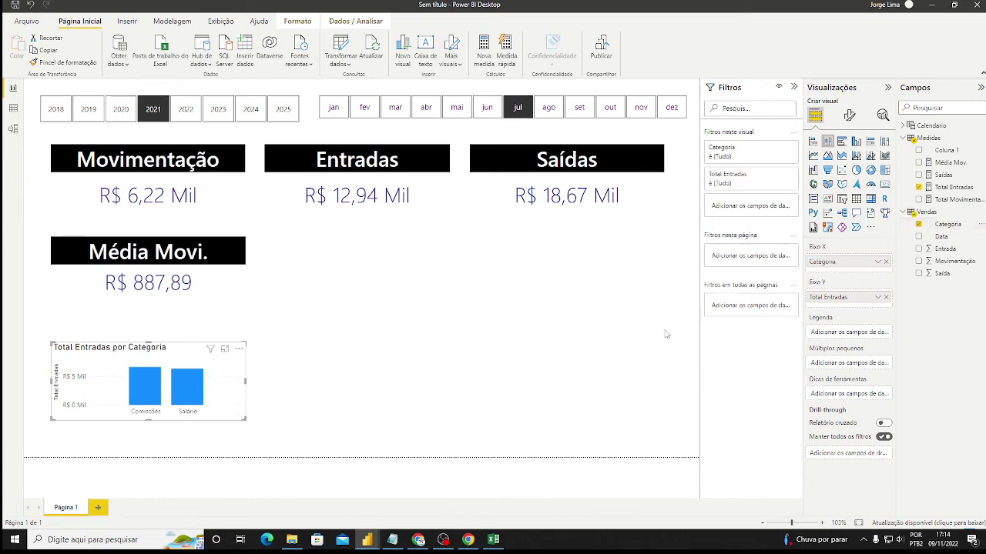
{"action": "left_click_drag", "start_coordinate": [244, 419], "coordinate": [501, 436]}
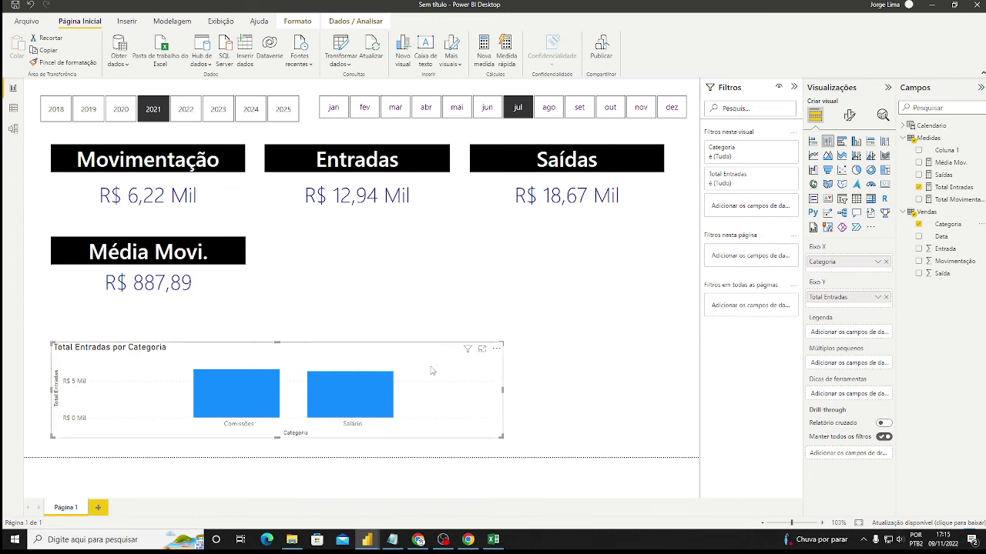
{"action": "left_click_drag", "start_coordinate": [279, 345], "coordinate": [278, 317]}
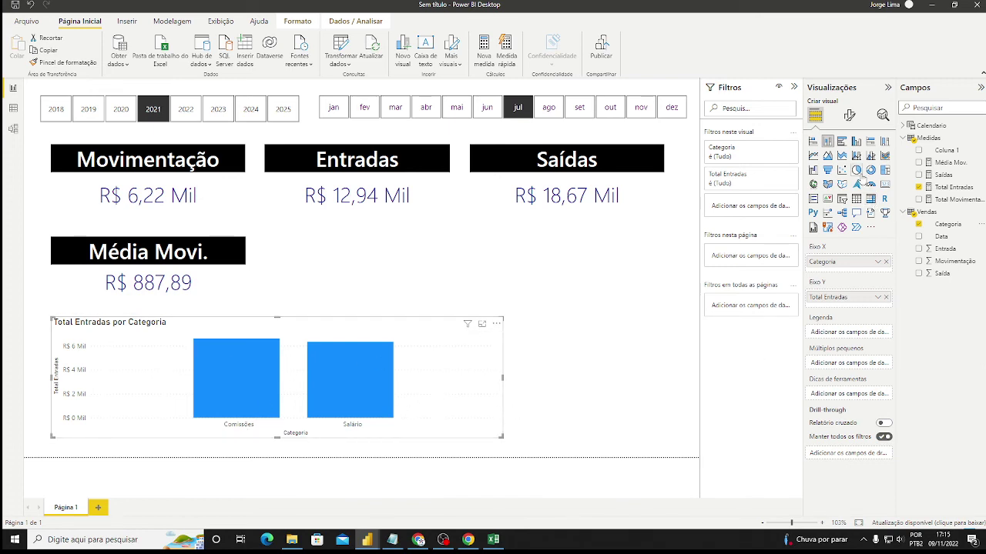
Convert the column chart to a pie chart with Saídas added to its values, and reduce its width.
{"action": "left_click", "coordinate": [858, 172]}
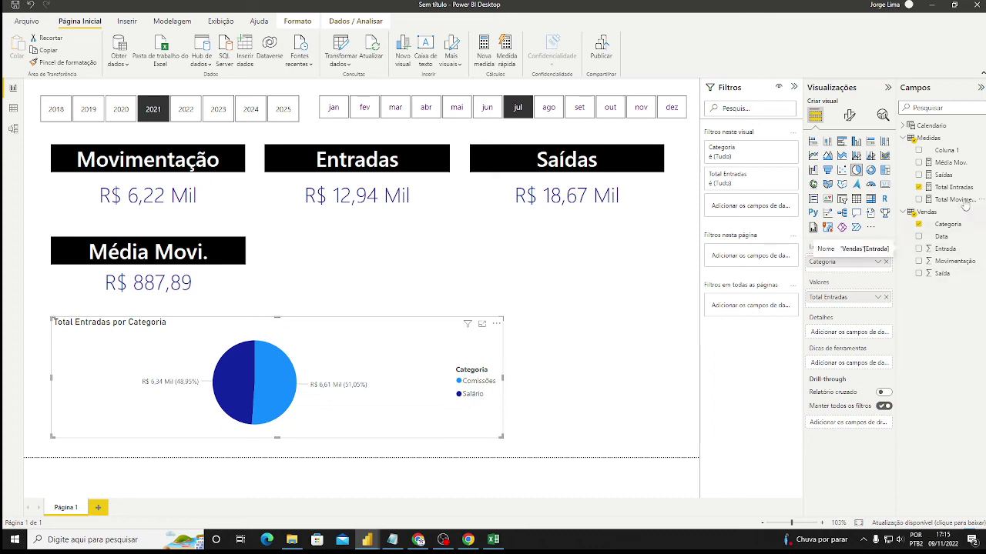
{"action": "left_click_drag", "start_coordinate": [944, 175], "coordinate": [855, 303]}
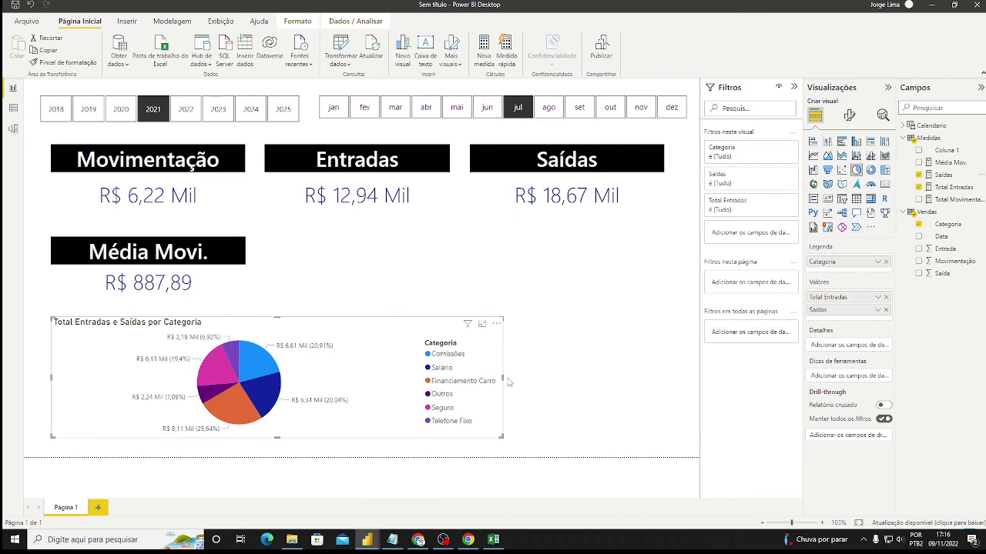
{"action": "left_click_drag", "start_coordinate": [502, 378], "coordinate": [371, 378]}
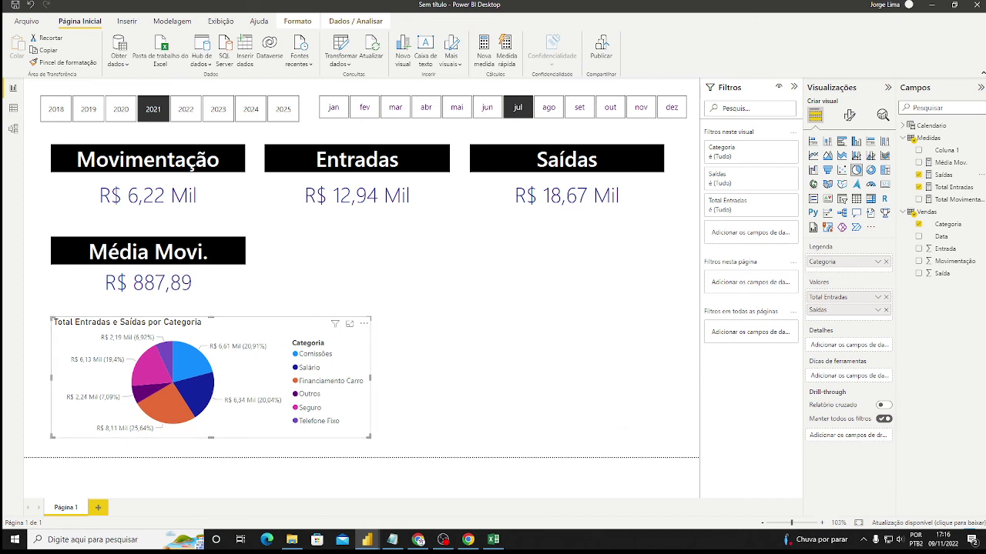
Set the pie chart's detail label content to Percentual do total.
{"action": "left_click", "coordinate": [849, 115]}
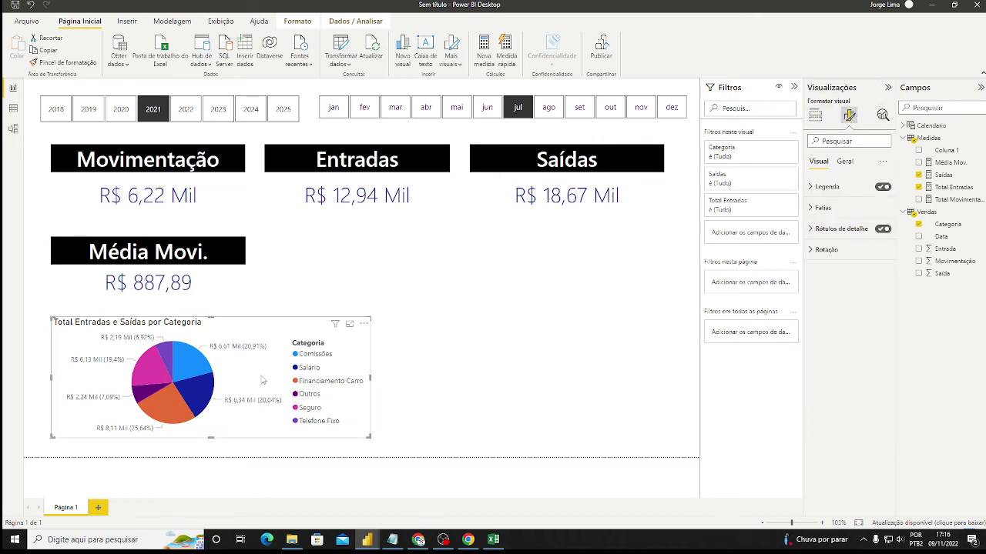
{"action": "left_click", "coordinate": [812, 230]}
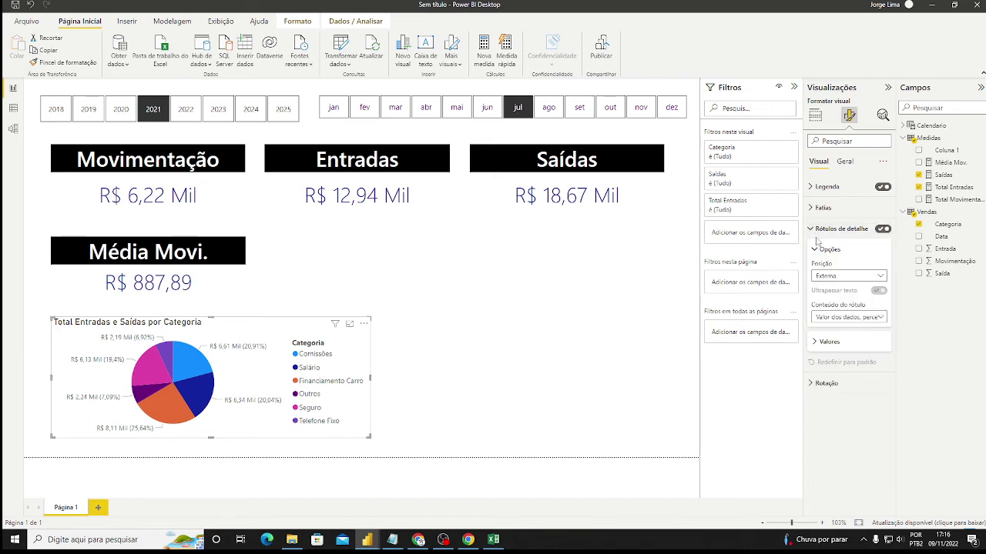
{"action": "left_click", "coordinate": [881, 318]}
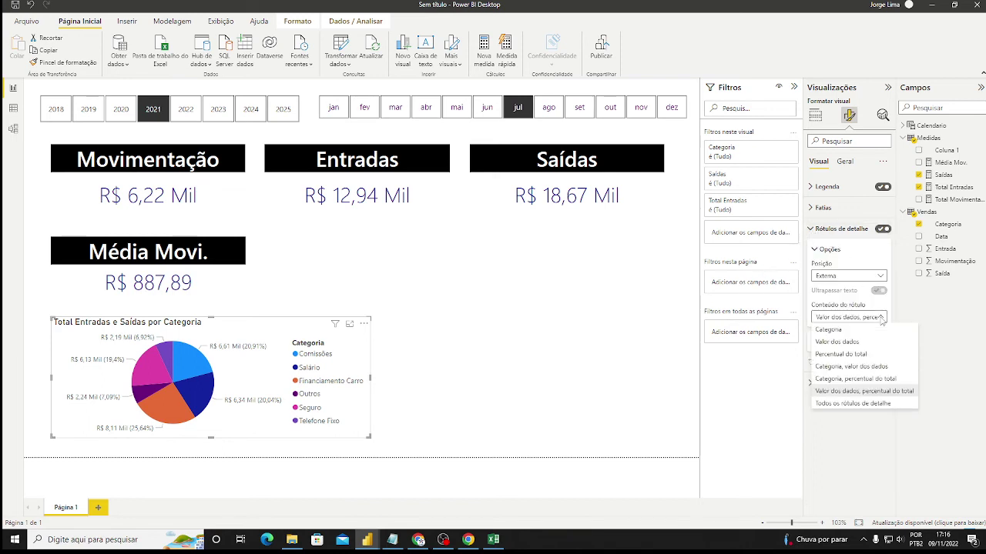
{"action": "left_click", "coordinate": [858, 354]}
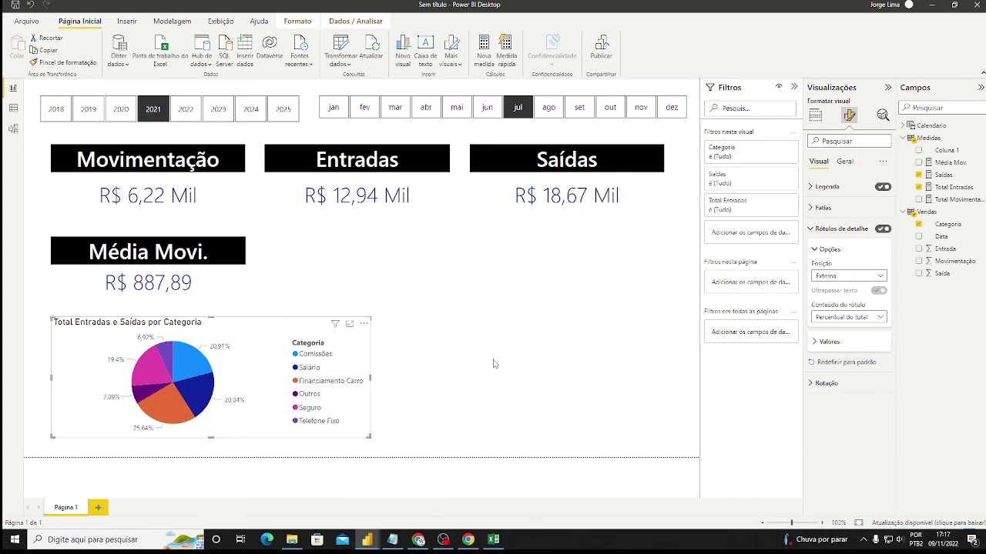
{"action": "left_click", "coordinate": [485, 381]}
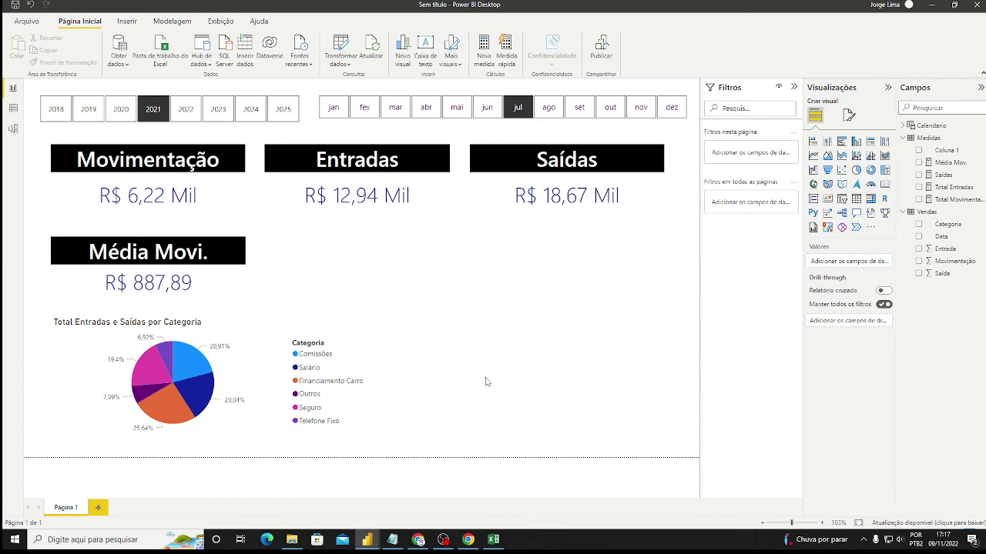
Duplicate the pie chart beside the original and set the copy's detail label content to Valor dos dados.
{"action": "left_click", "coordinate": [277, 374]}
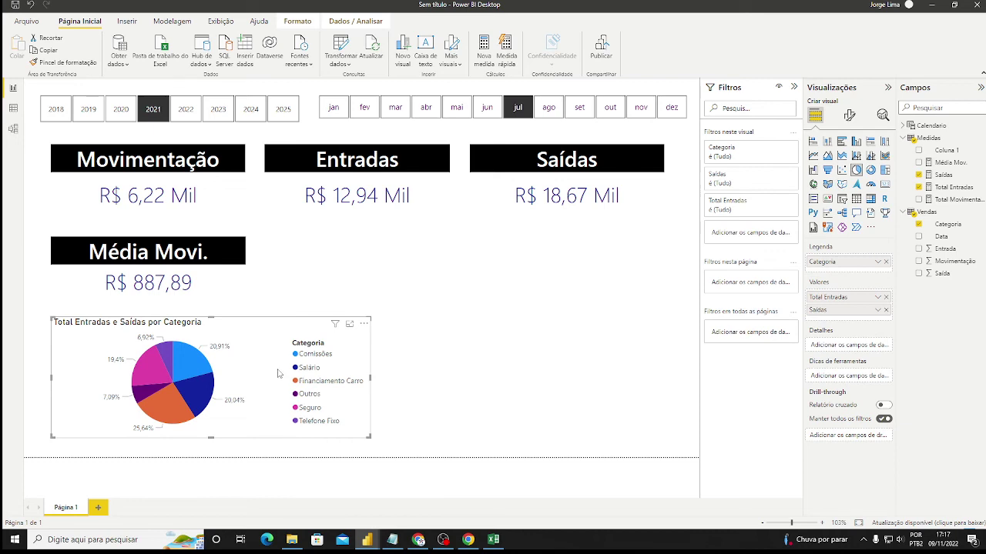
{"action": "left_click_drag", "start_coordinate": [341, 401], "coordinate": [605, 337]}
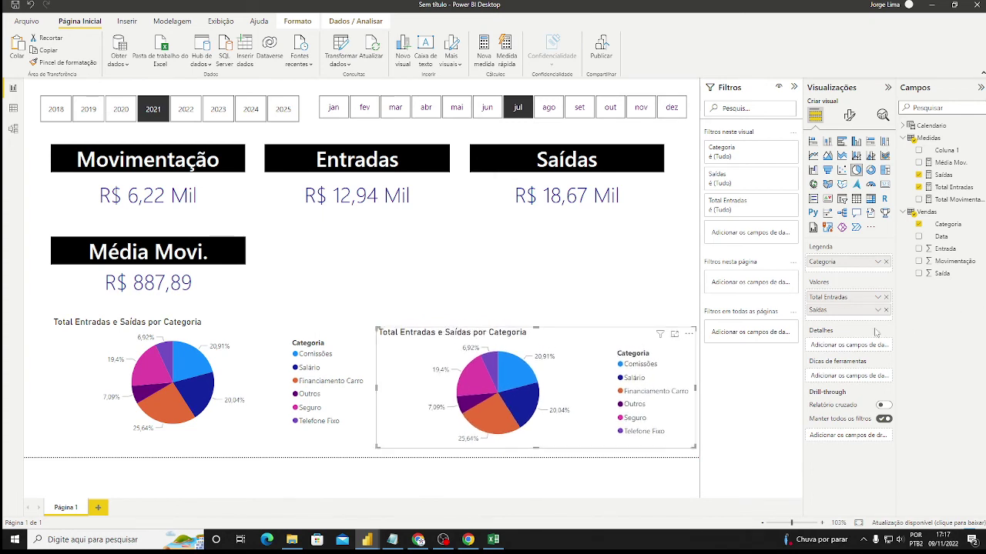
{"action": "left_click", "coordinate": [849, 116]}
{"action": "left_click", "coordinate": [811, 231]}
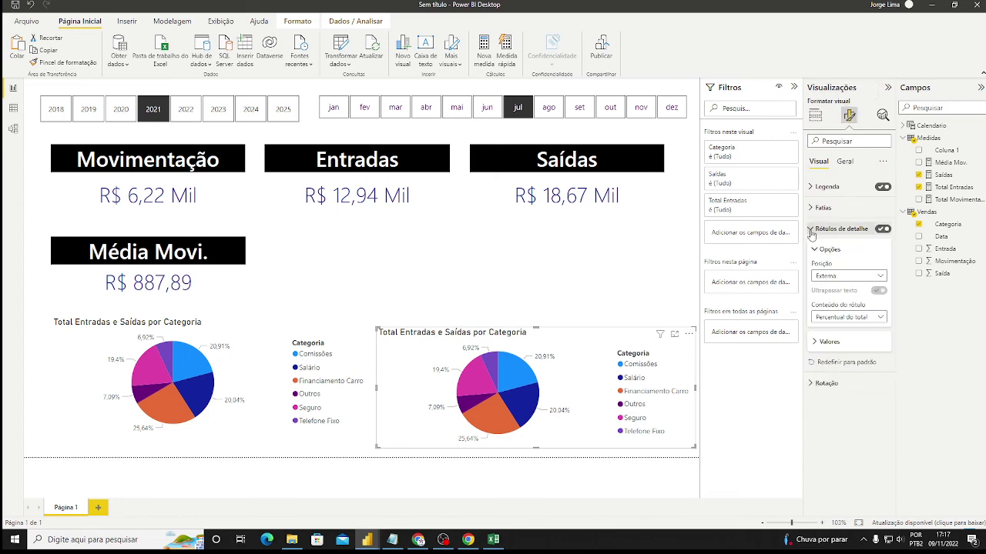
{"action": "left_click", "coordinate": [880, 318]}
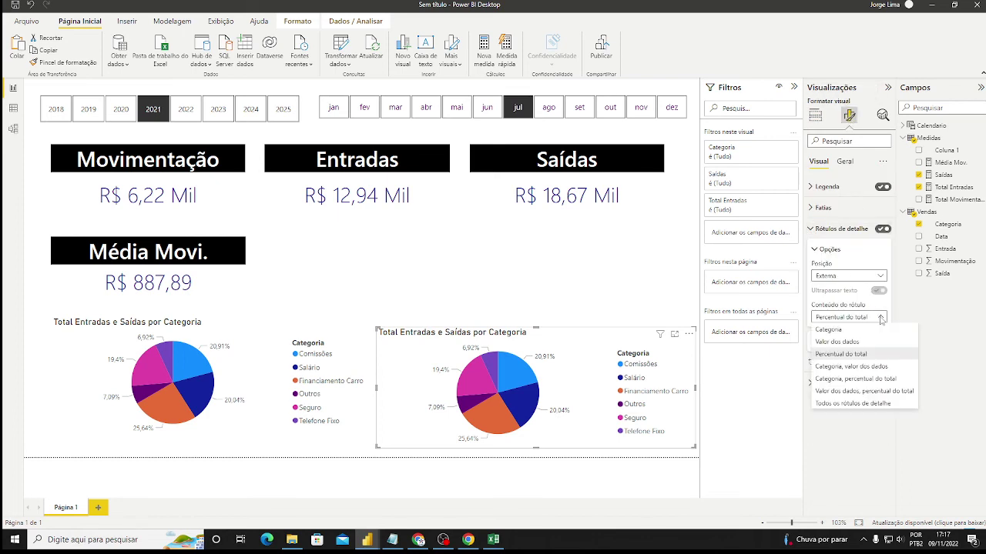
{"action": "left_click", "coordinate": [860, 342]}
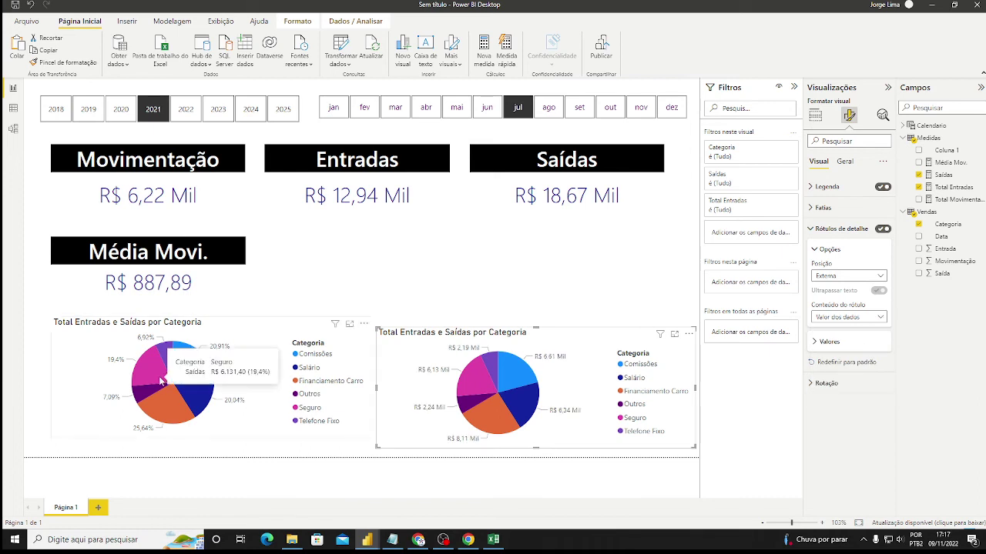
{"action": "left_click", "coordinate": [496, 286]}
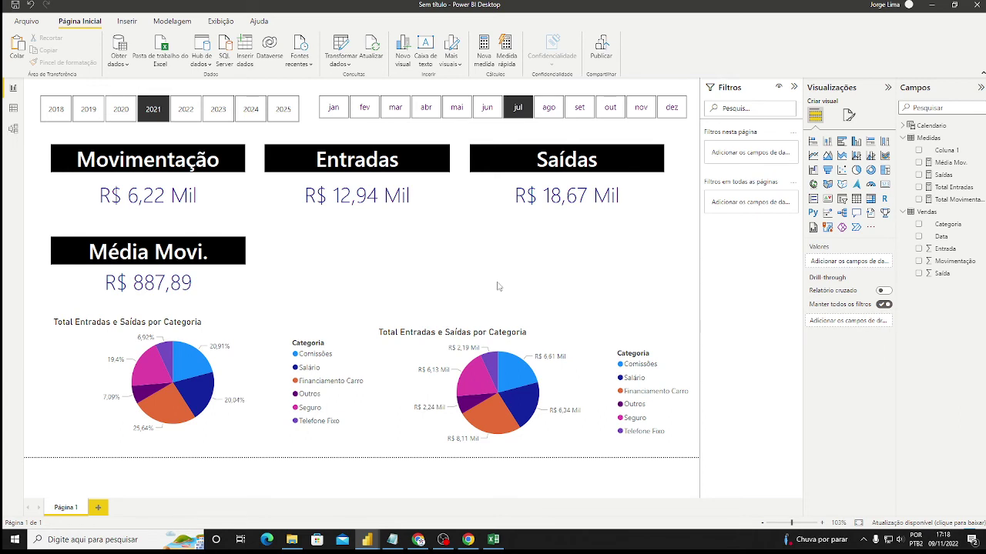
{"action": "left_click_drag", "start_coordinate": [585, 348], "coordinate": [637, 346]}
Open the recent report indicadores -02.pbix.
{"action": "left_click", "coordinate": [27, 22]}
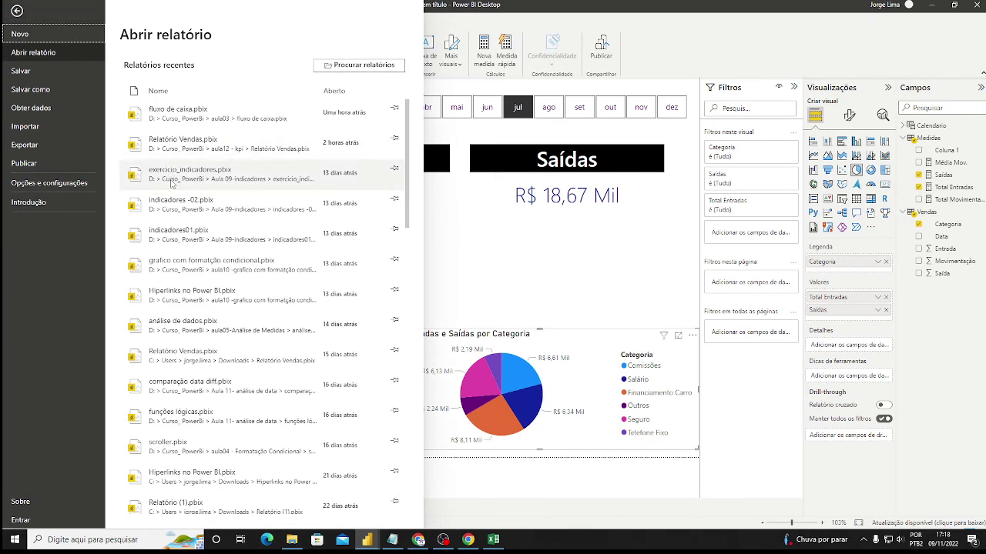
{"action": "left_click", "coordinate": [177, 204]}
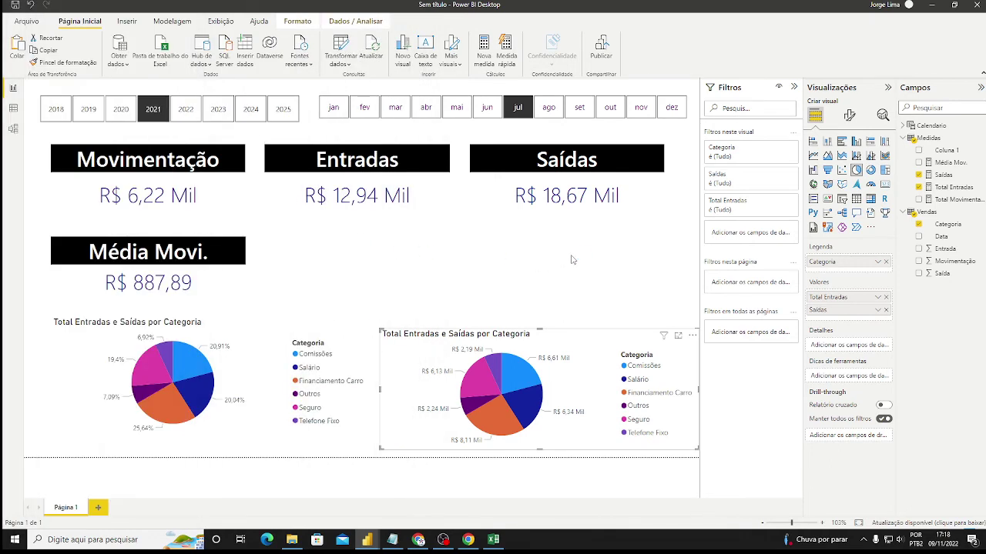
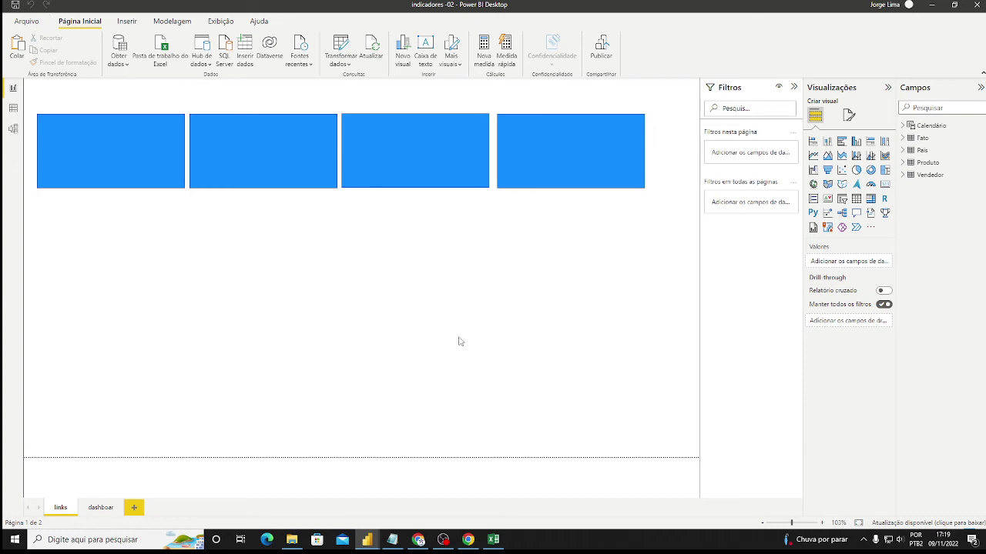
View the dashboar page of indicadores -02, and open the recent report exercicio_indicadores.pbix.
{"action": "left_click", "coordinate": [100, 508]}
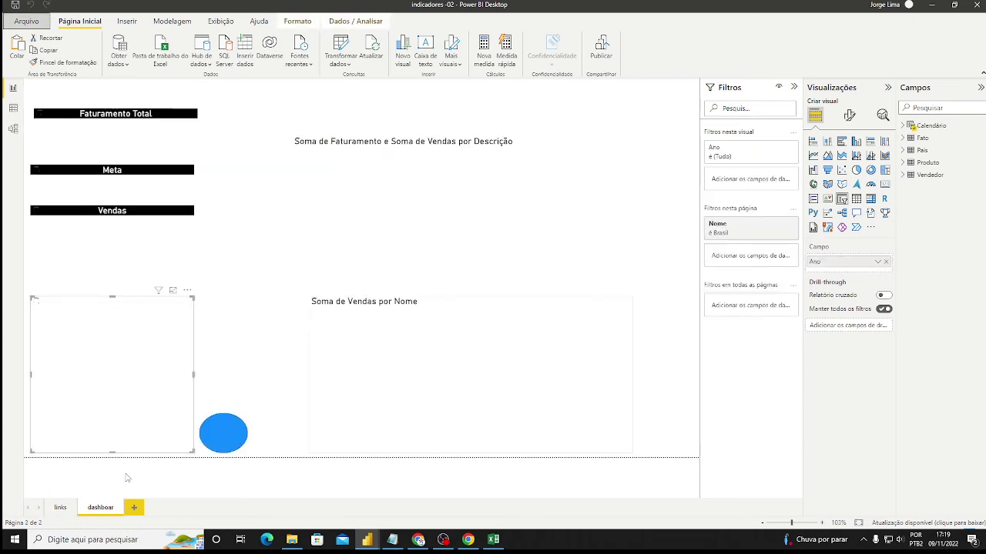
{"action": "key", "text": "ctrl+o"}
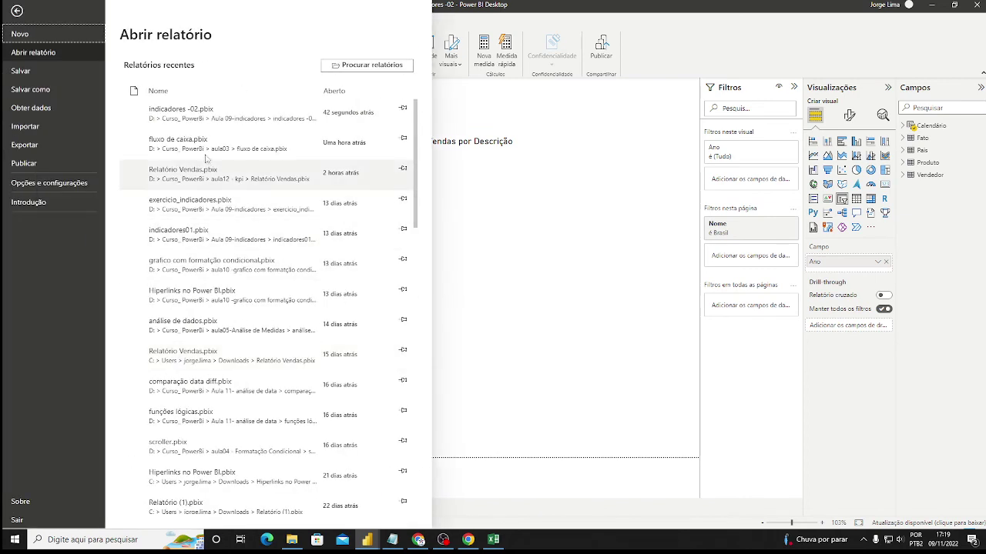
{"action": "left_click", "coordinate": [200, 204]}
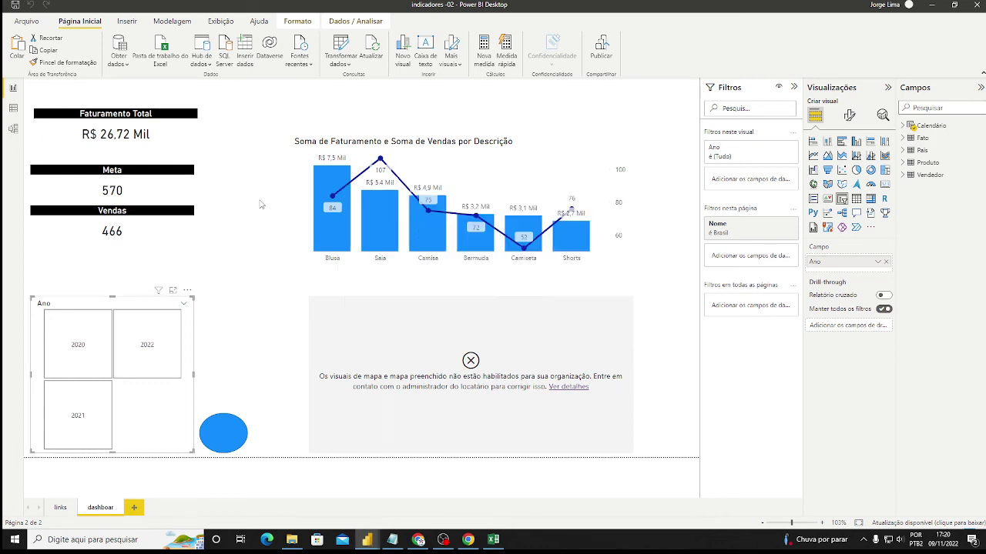
{"action": "left_click", "coordinate": [261, 204]}
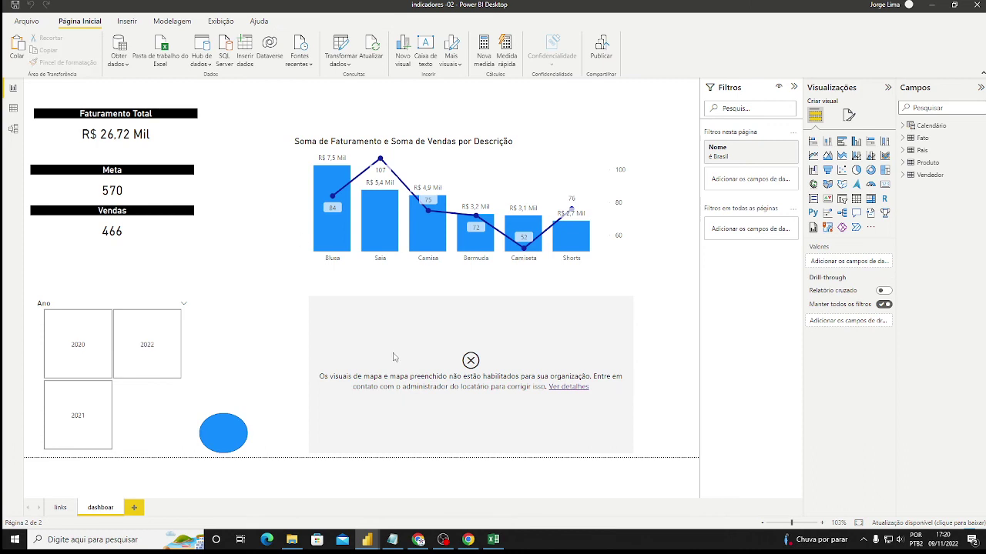
{"action": "mouse_move", "coordinate": [365, 544]}
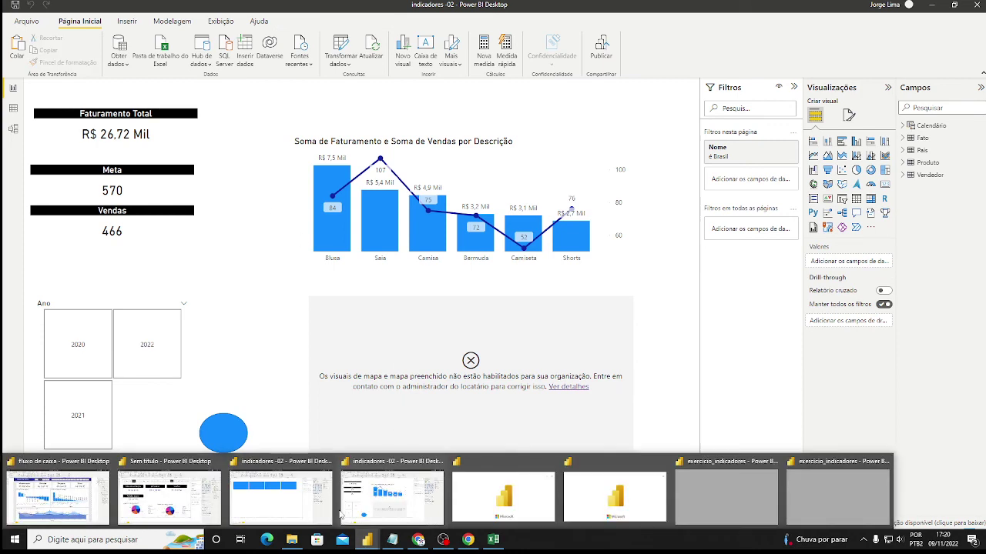
{"action": "left_click", "coordinate": [341, 514]}
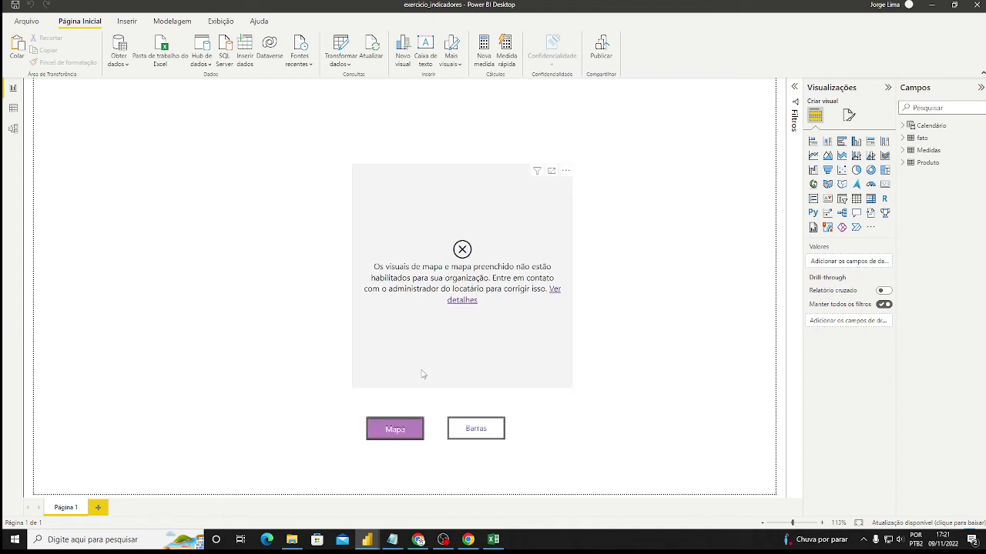
Test the Barras and Mapa buttons that swap the visual, and close exercicio_indicadores without saving.
{"action": "left_click", "coordinate": [477, 436]}
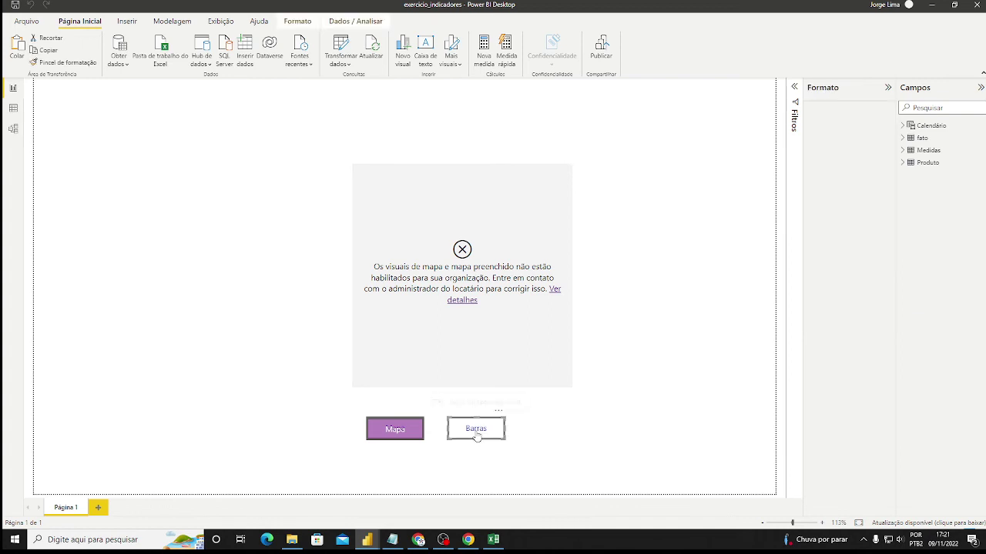
{"action": "left_click", "coordinate": [477, 435], "text": "ctrl"}
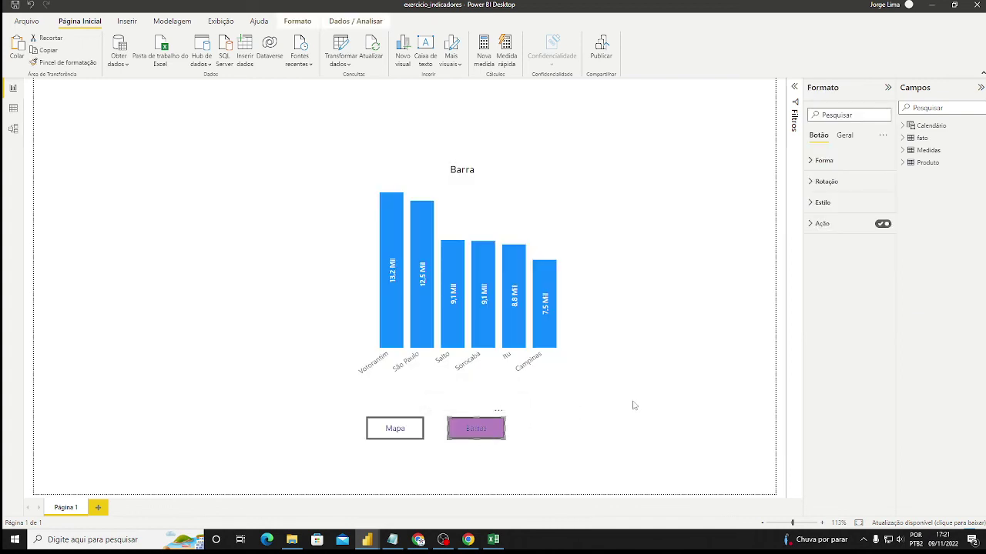
{"action": "left_click", "coordinate": [397, 434], "text": "ctrl"}
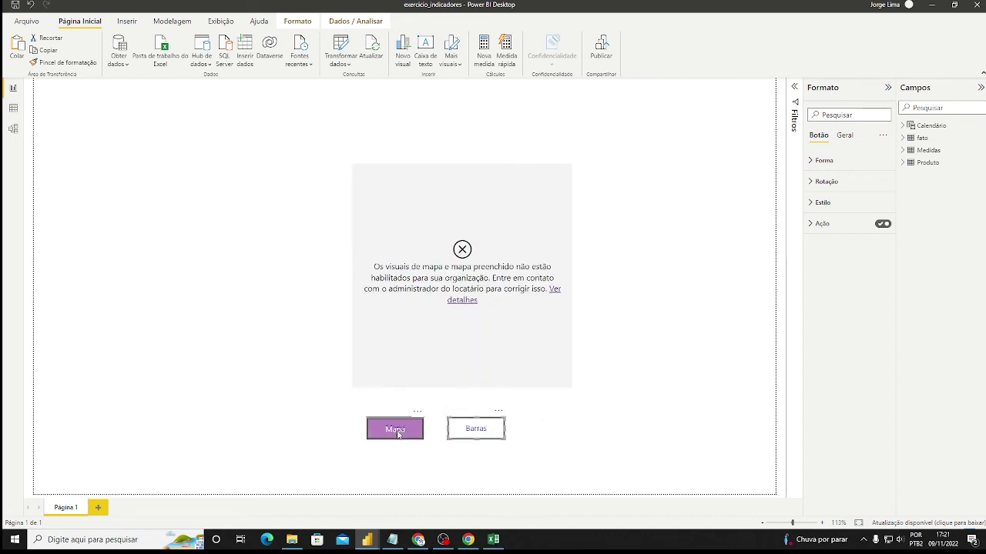
{"action": "left_click", "coordinate": [476, 430], "text": "ctrl"}
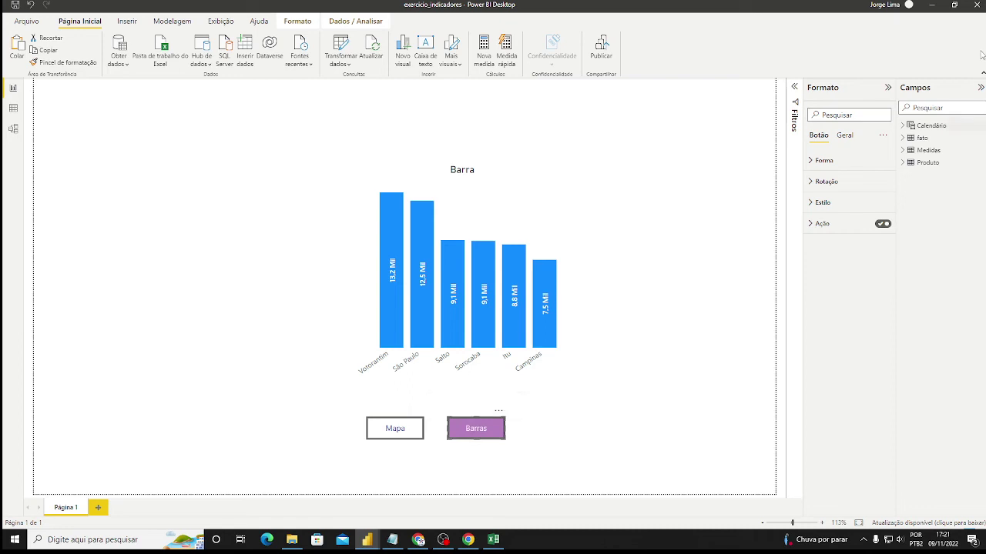
{"action": "left_click", "coordinate": [977, 5]}
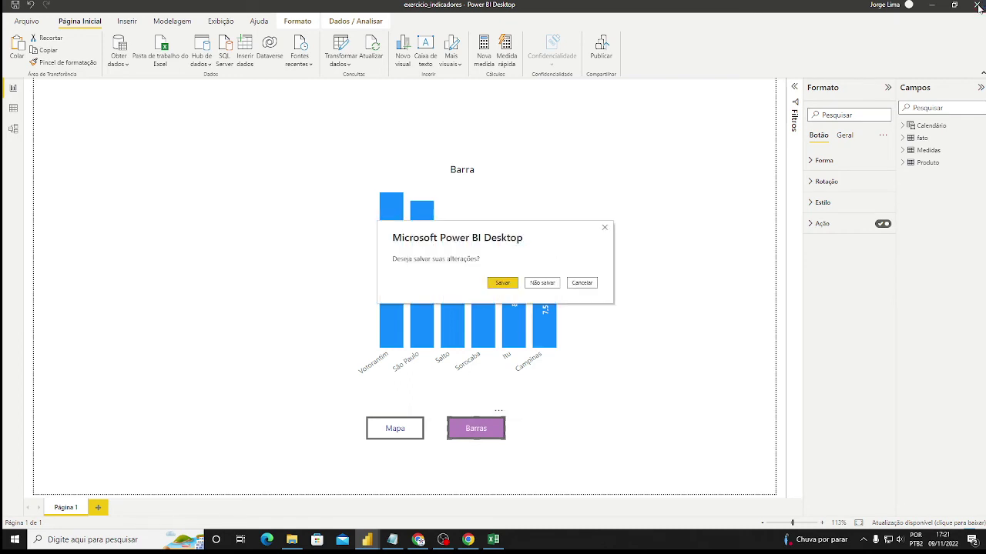
{"action": "left_click", "coordinate": [543, 285]}
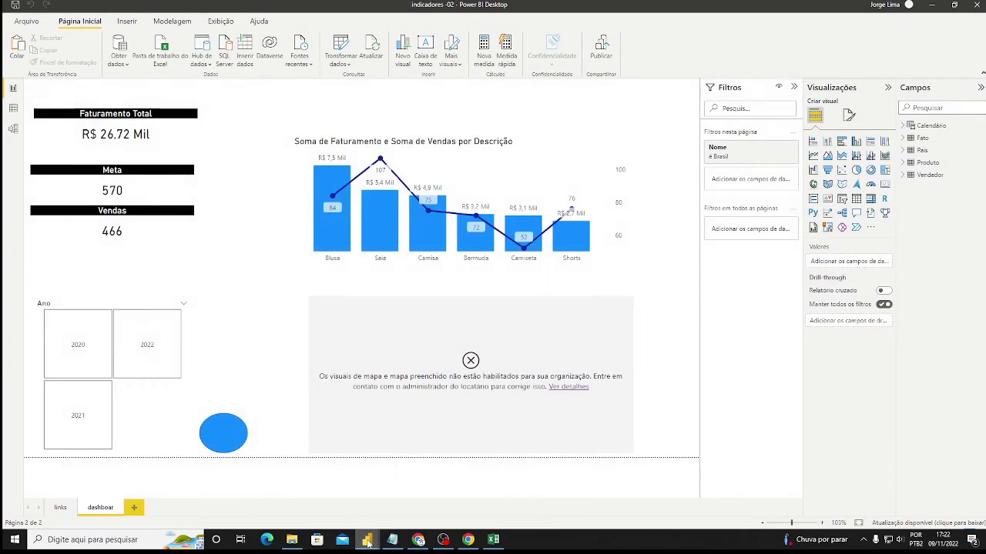
Switch to the fluxo de caixa report, glance at its Excel source, and inspect the fields of the Soma de Despesas e Soma de entradas area chart.
{"action": "mouse_move", "coordinate": [366, 539]}
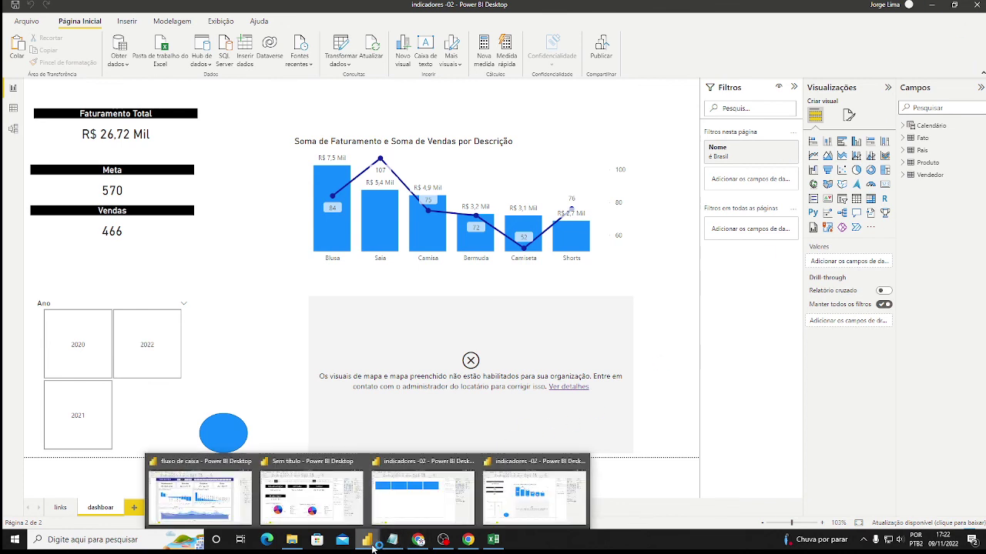
{"action": "left_click", "coordinate": [193, 522]}
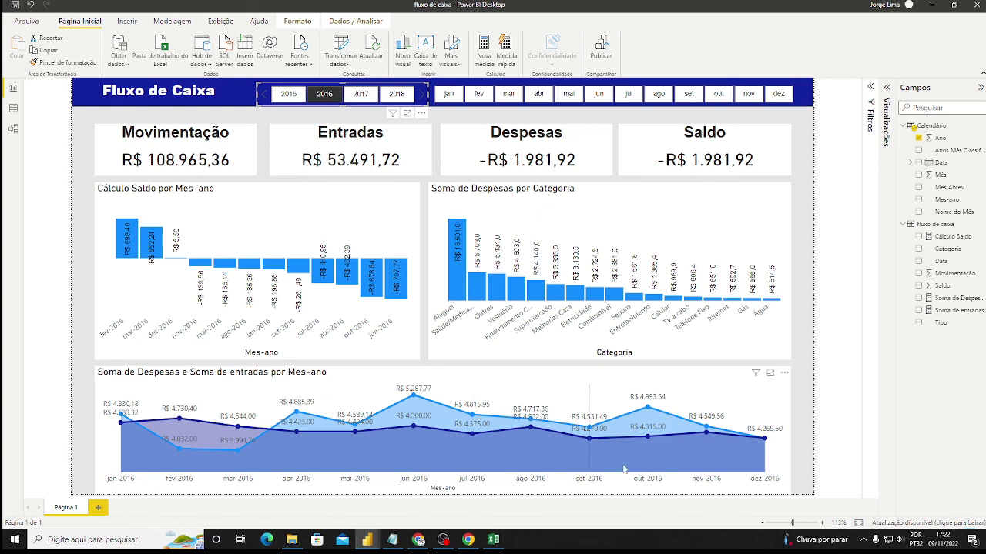
{"action": "left_click", "coordinate": [493, 540]}
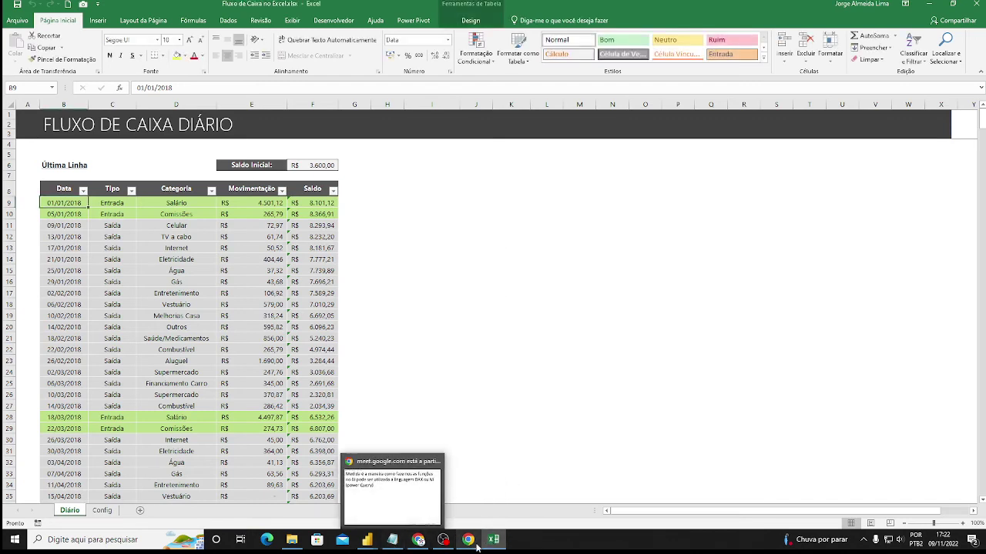
{"action": "mouse_move", "coordinate": [369, 545]}
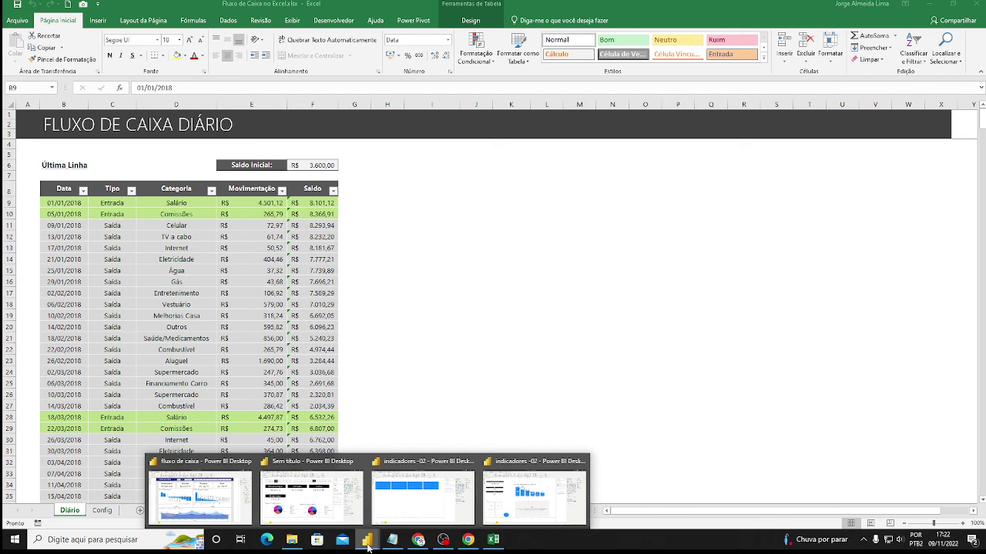
{"action": "left_click", "coordinate": [198, 492]}
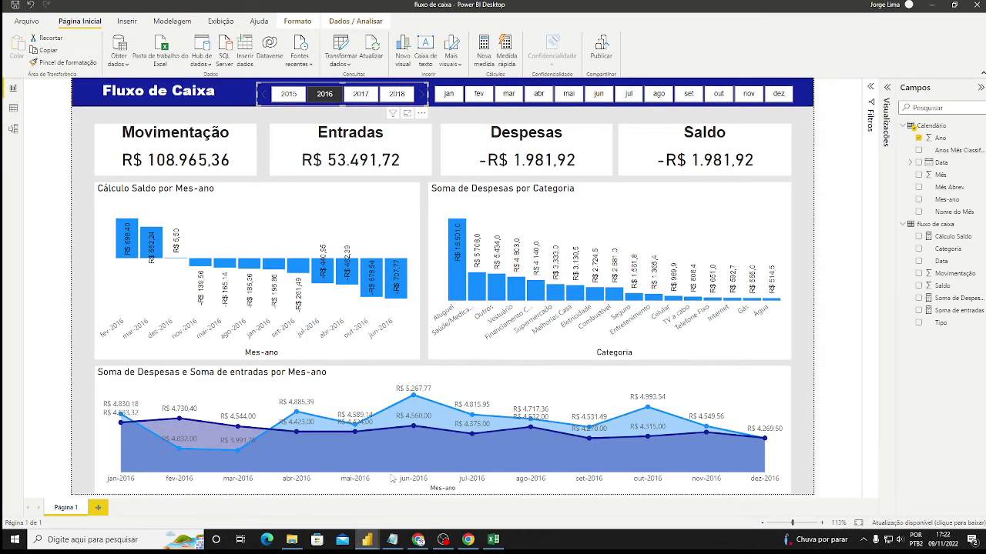
{"action": "mouse_move", "coordinate": [770, 402]}
{"action": "left_click", "coordinate": [770, 402]}
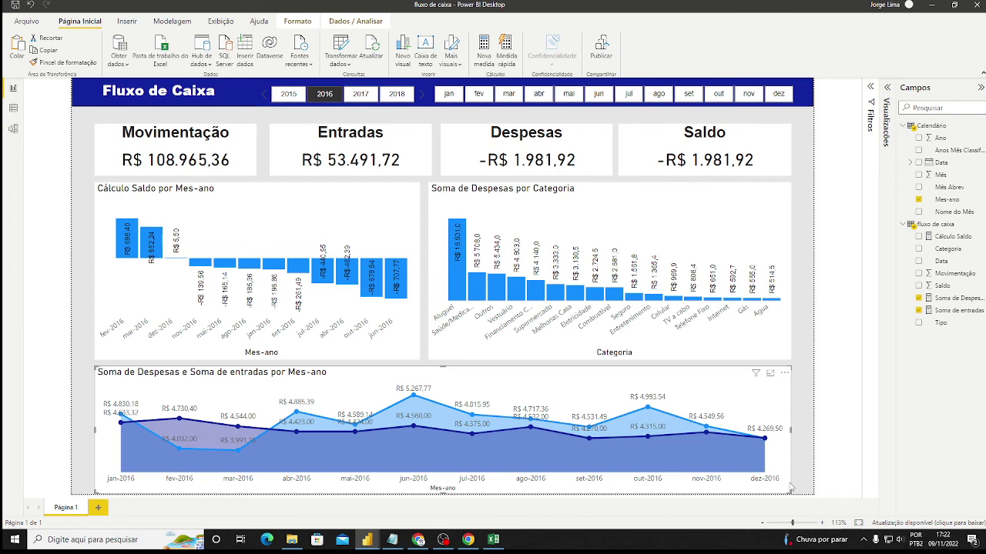
{"action": "left_click", "coordinate": [887, 87]}
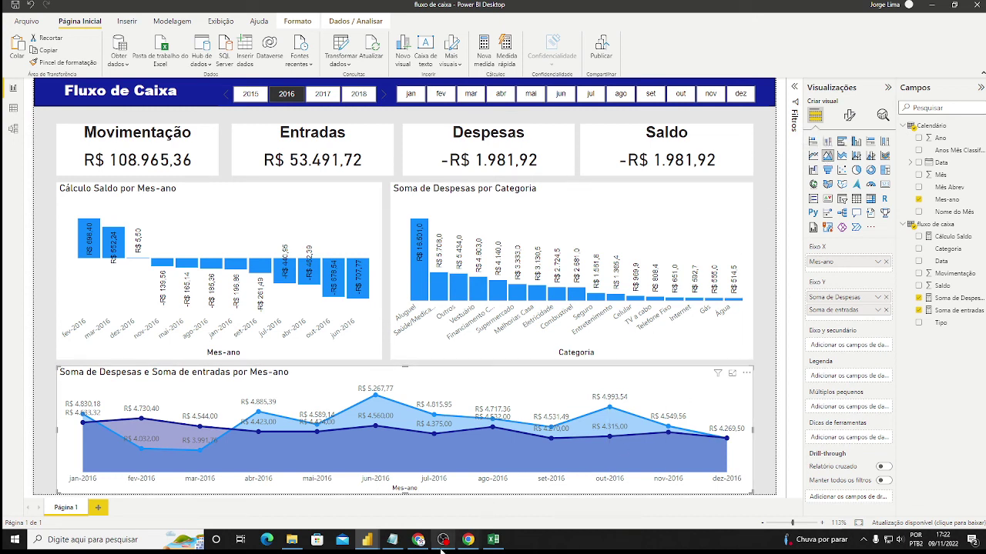
In the untitled report, delete the pie chart copy with value labels and narrow the remaining pie chart to about the Média Movi. card's width.
{"action": "mouse_move", "coordinate": [368, 539]}
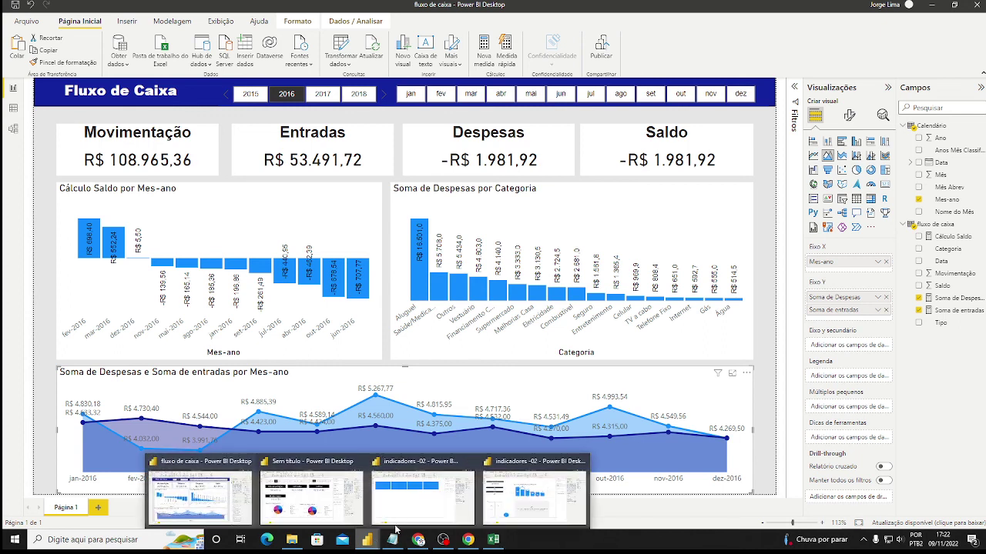
{"action": "left_click", "coordinate": [346, 509]}
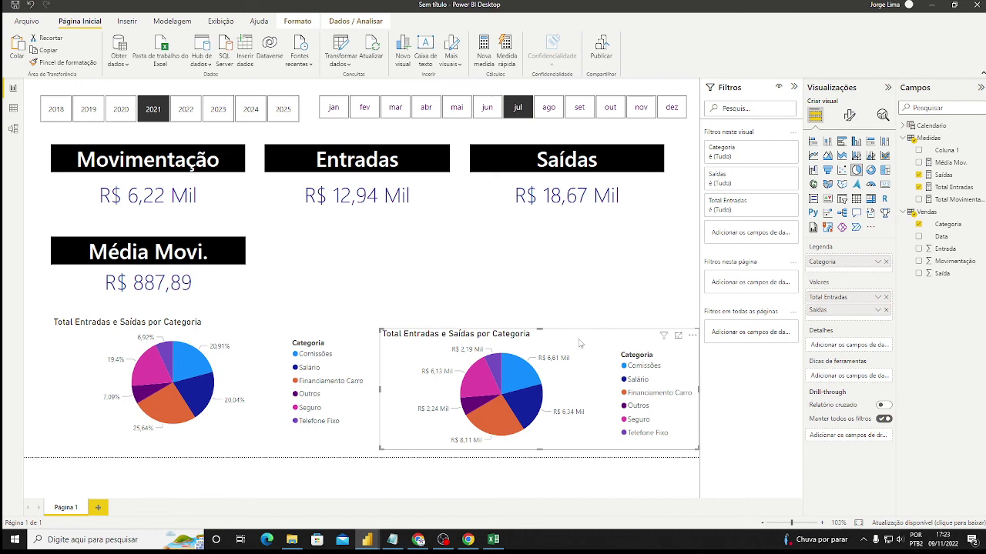
{"action": "key", "text": "Delete"}
{"action": "left_click", "coordinate": [366, 368]}
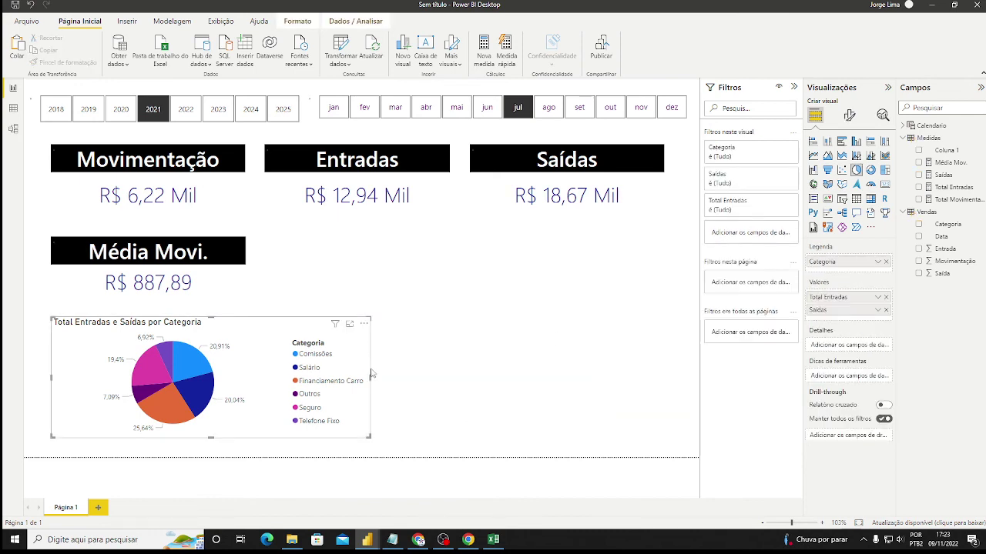
{"action": "left_click_drag", "start_coordinate": [370, 378], "coordinate": [254, 375]}
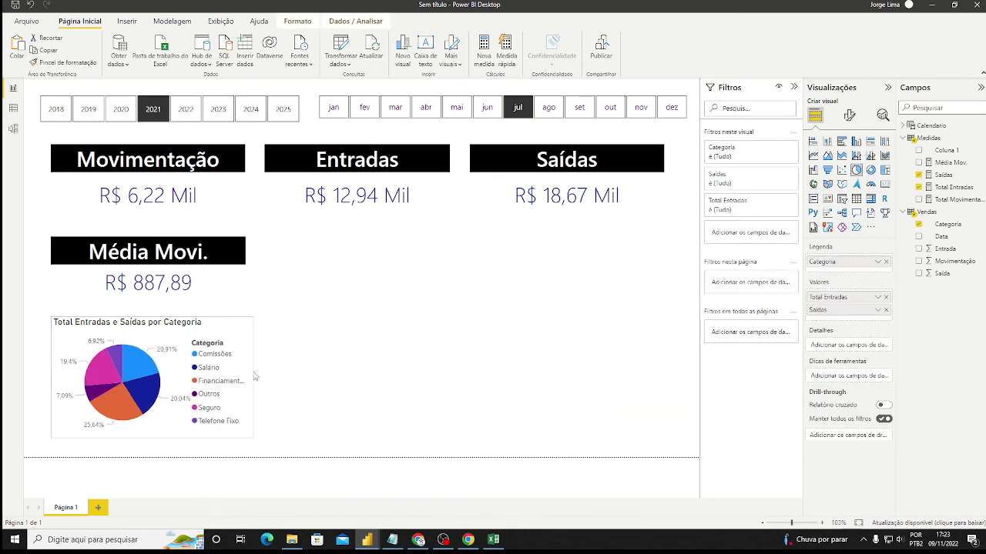
Insert an area chart beside the pie chart and enlarge it to fill the space beneath the Entradas and Saídas cards.
{"action": "left_click", "coordinate": [370, 373]}
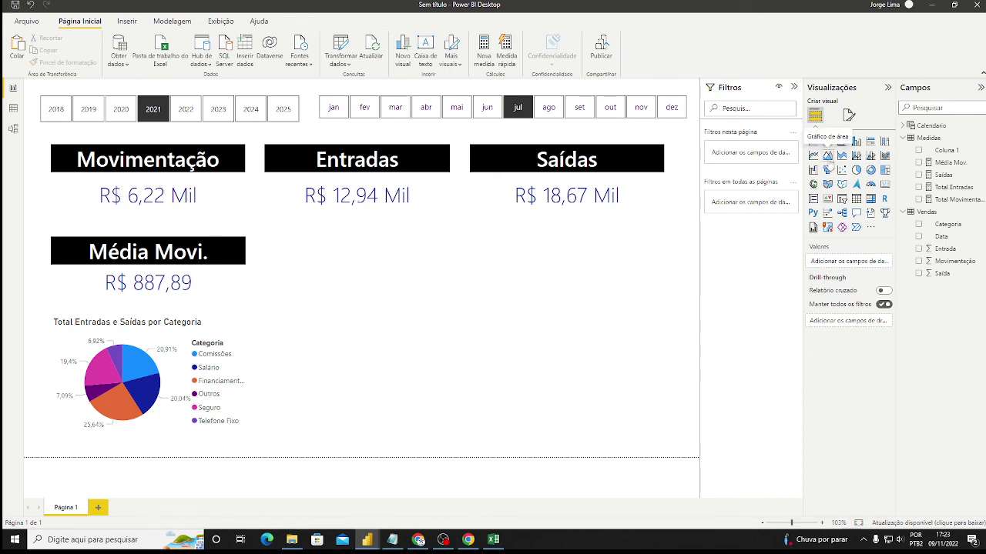
{"action": "left_click", "coordinate": [827, 162]}
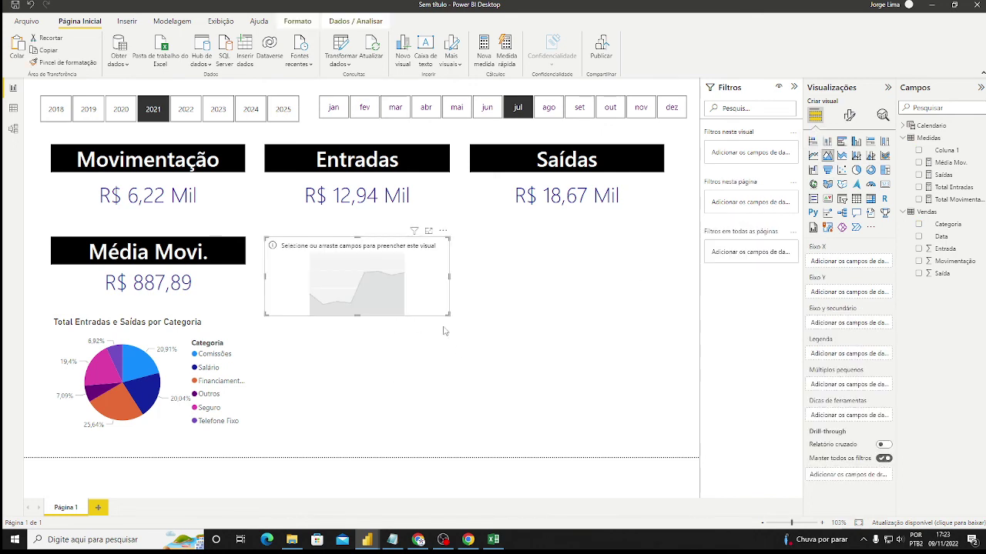
{"action": "left_click_drag", "start_coordinate": [450, 315], "coordinate": [682, 426]}
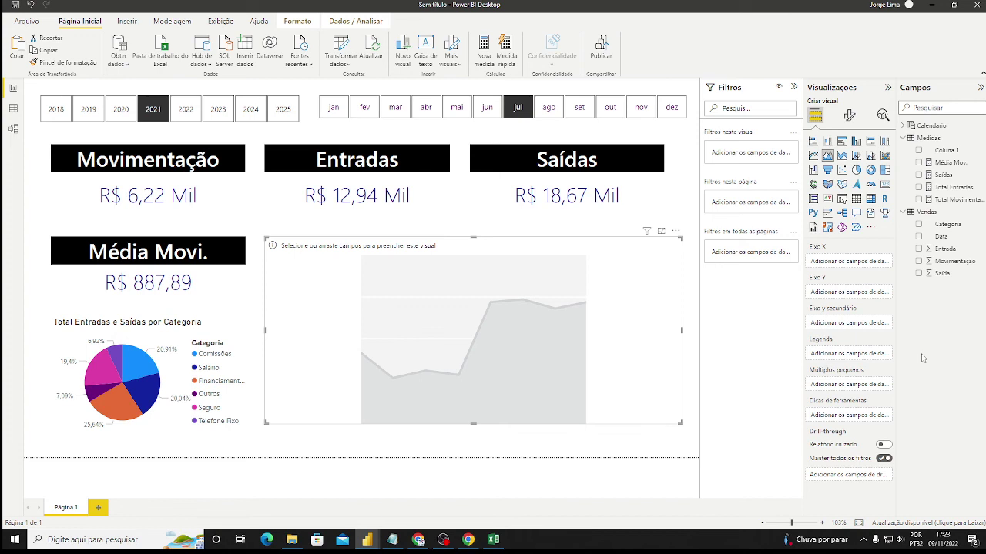
Consult the area chart in the fluxo de caixa report, and add Mês Abrev. from Calendario to the new area chart's X axis.
{"action": "mouse_move", "coordinate": [366, 539]}
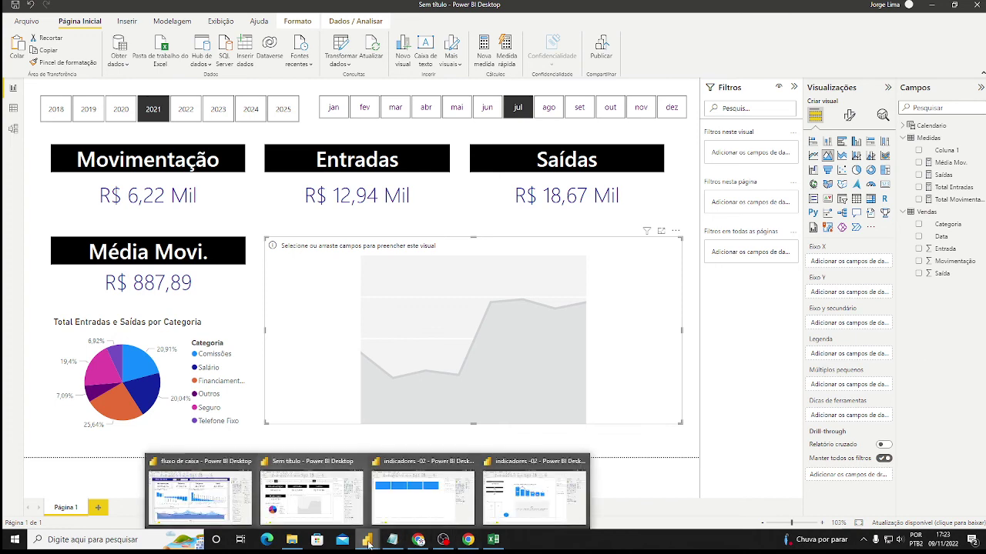
{"action": "left_click", "coordinate": [295, 517]}
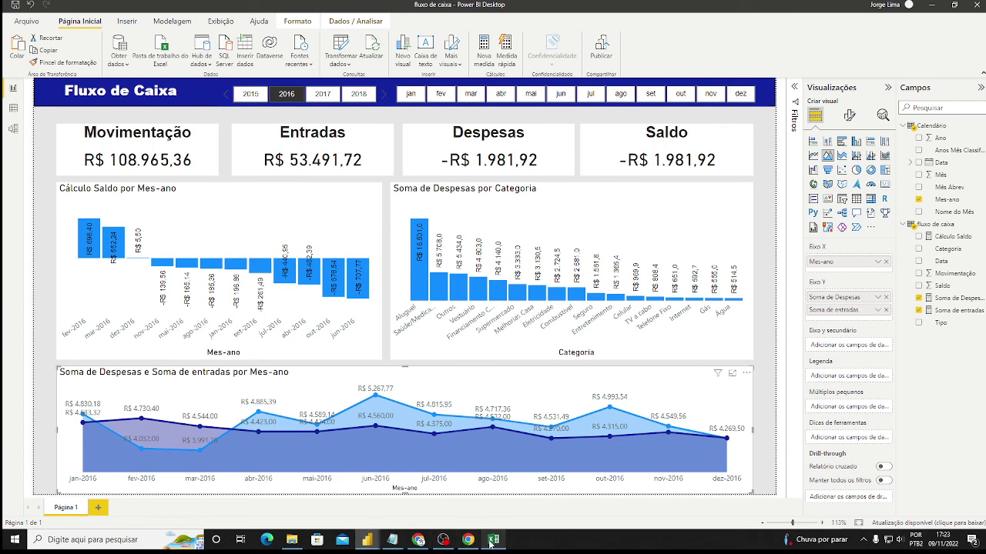
{"action": "mouse_move", "coordinate": [364, 545]}
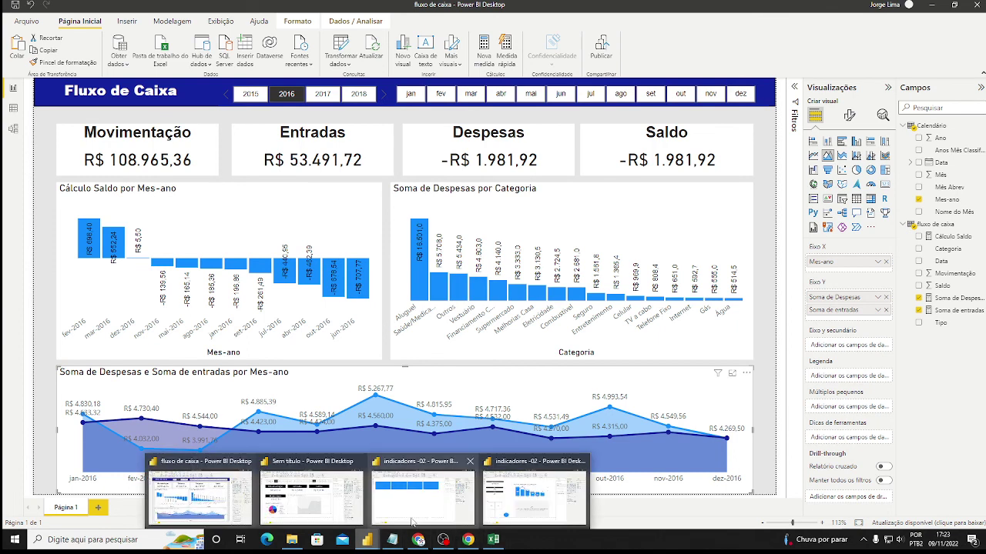
{"action": "left_click", "coordinate": [312, 493]}
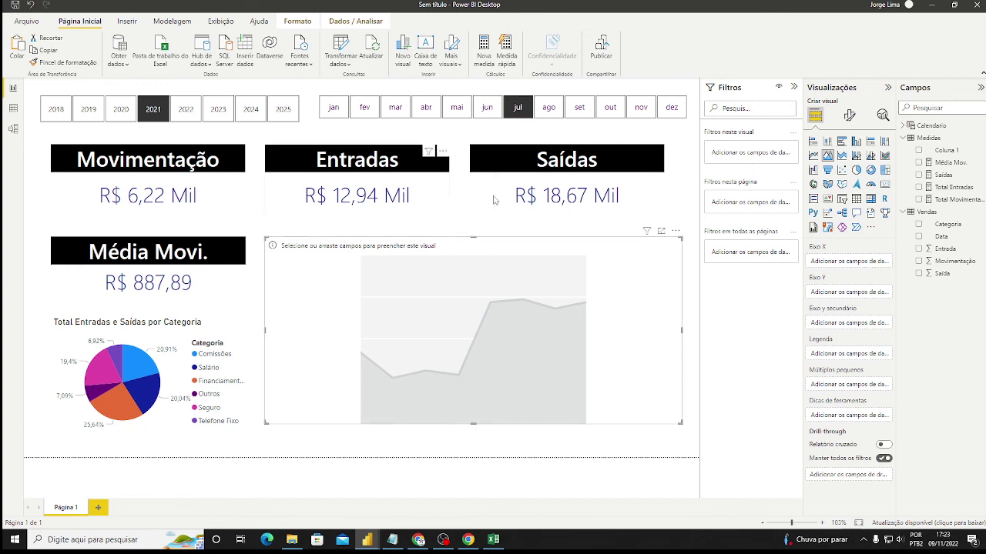
{"action": "left_click", "coordinate": [904, 127]}
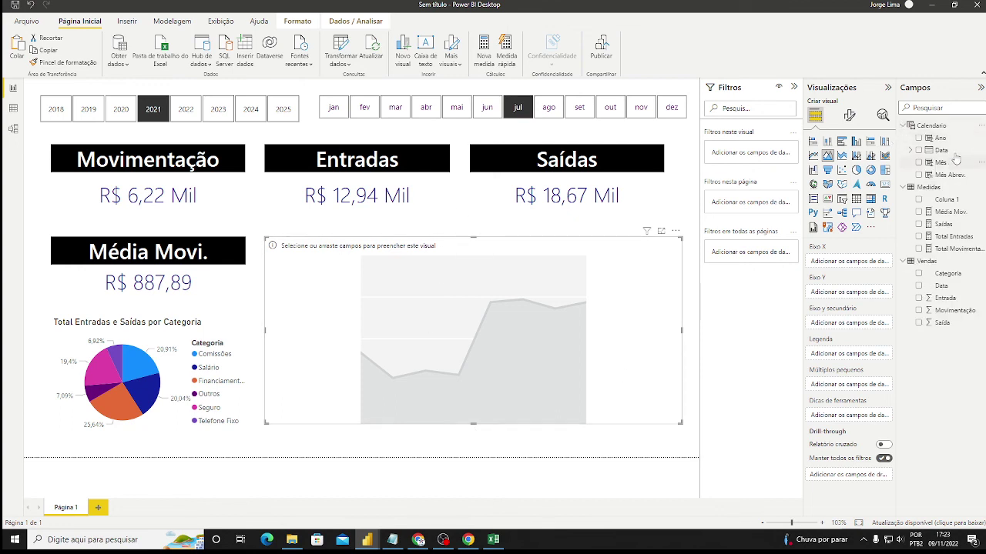
{"action": "left_click_drag", "start_coordinate": [944, 178], "coordinate": [855, 266]}
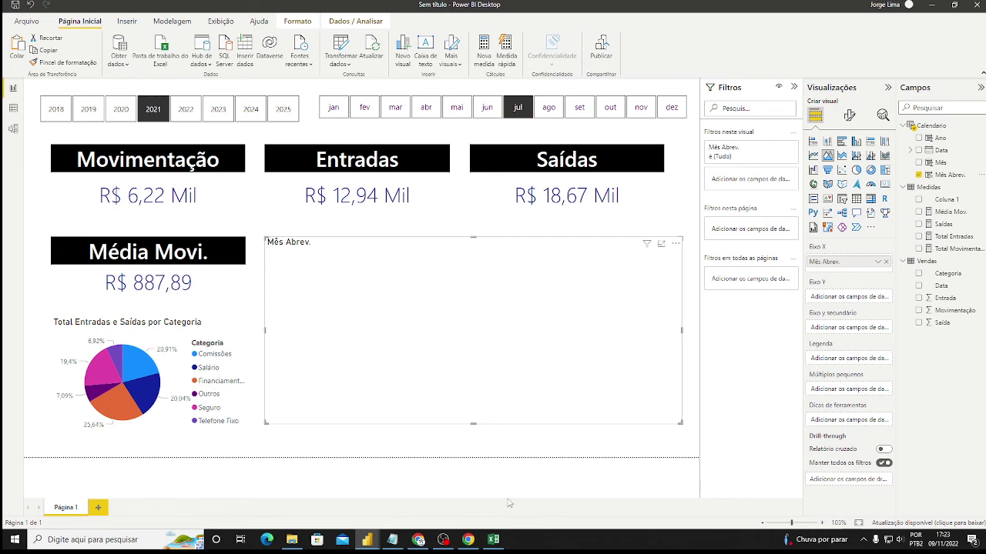
Consult the Y-axis fields of the area chart in the fluxo de caixa report and return to the untitled report.
{"action": "mouse_move", "coordinate": [367, 543]}
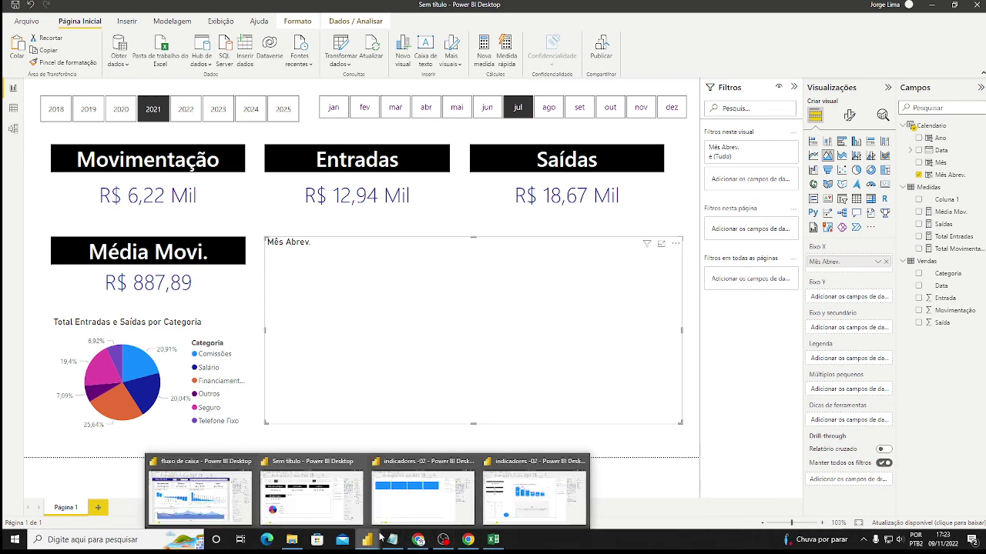
{"action": "left_click", "coordinate": [454, 455]}
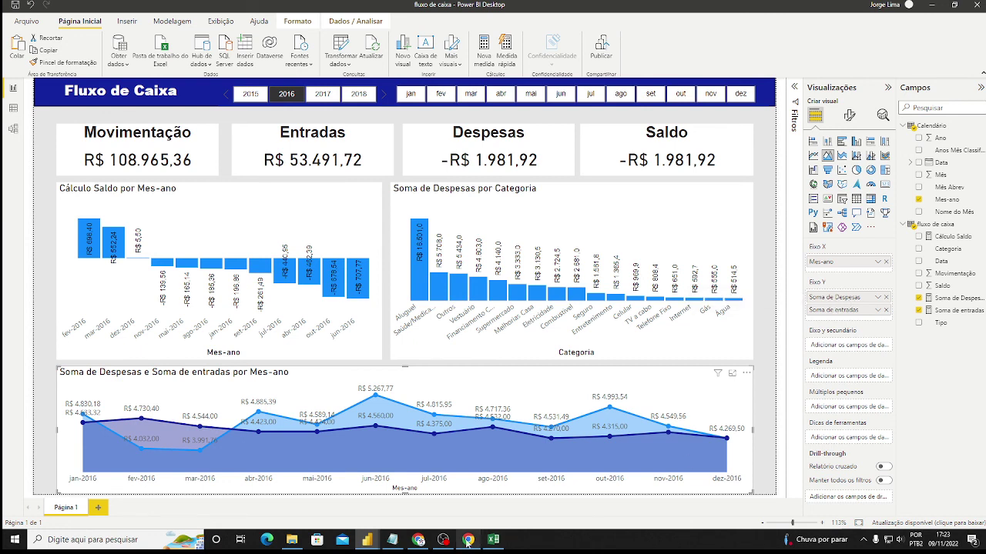
{"action": "mouse_move", "coordinate": [368, 543]}
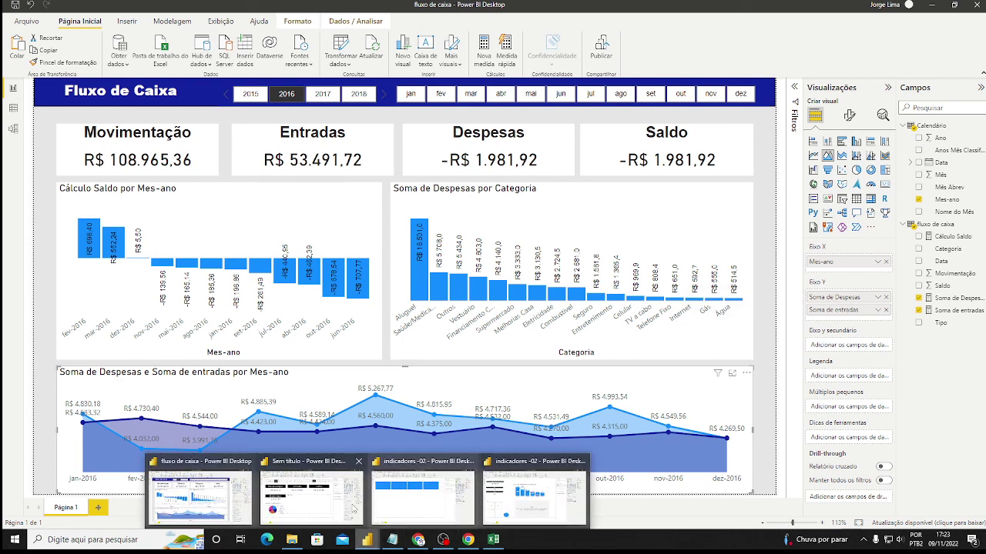
{"action": "left_click", "coordinate": [311, 498]}
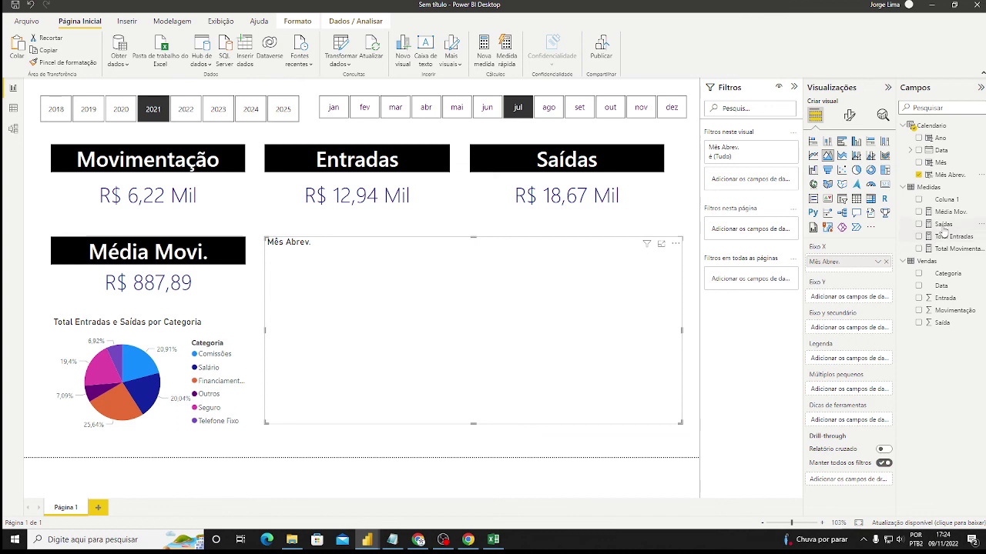
Add the Saída and Entrada columns from Vendas to the area chart's Y axis, without the Saídas measure.
{"action": "left_click_drag", "start_coordinate": [939, 225], "coordinate": [850, 298]}
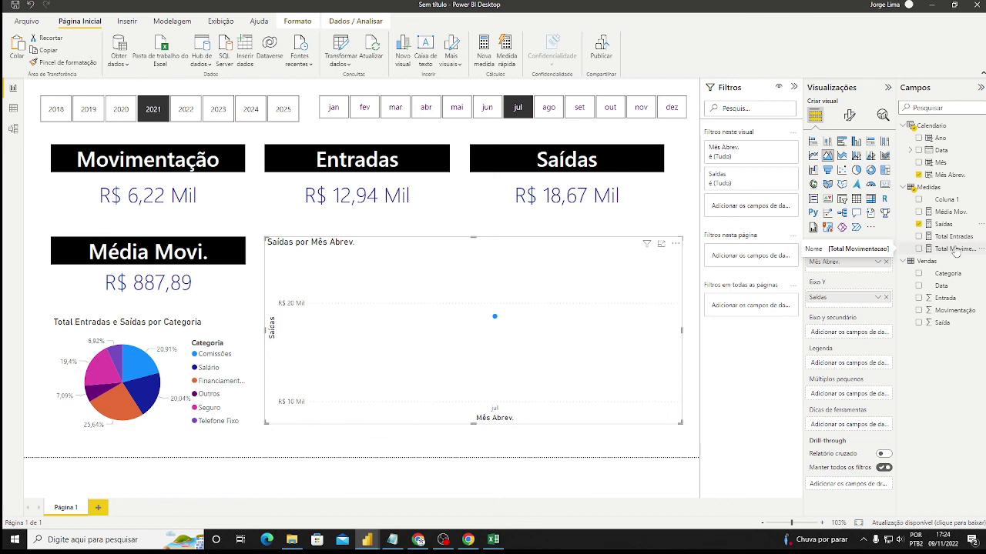
{"action": "left_click", "coordinate": [928, 225]}
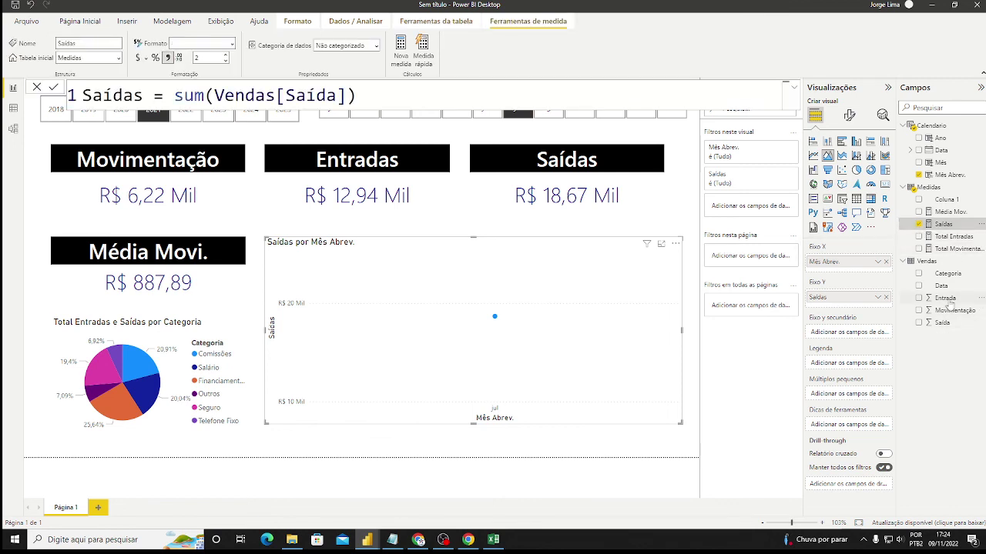
{"action": "left_click_drag", "start_coordinate": [941, 323], "coordinate": [853, 310]}
{"action": "left_click", "coordinate": [885, 298]}
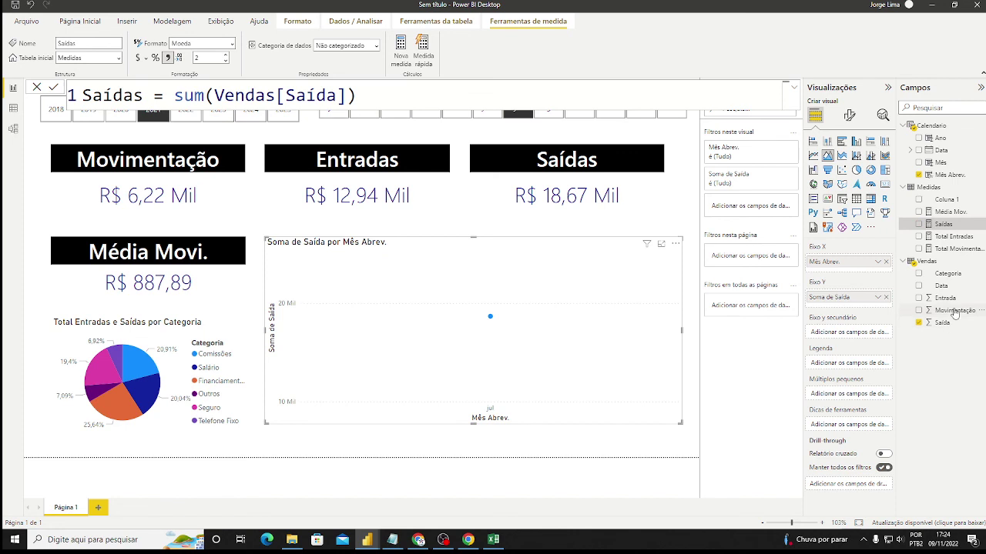
{"action": "left_click_drag", "start_coordinate": [945, 298], "coordinate": [866, 309]}
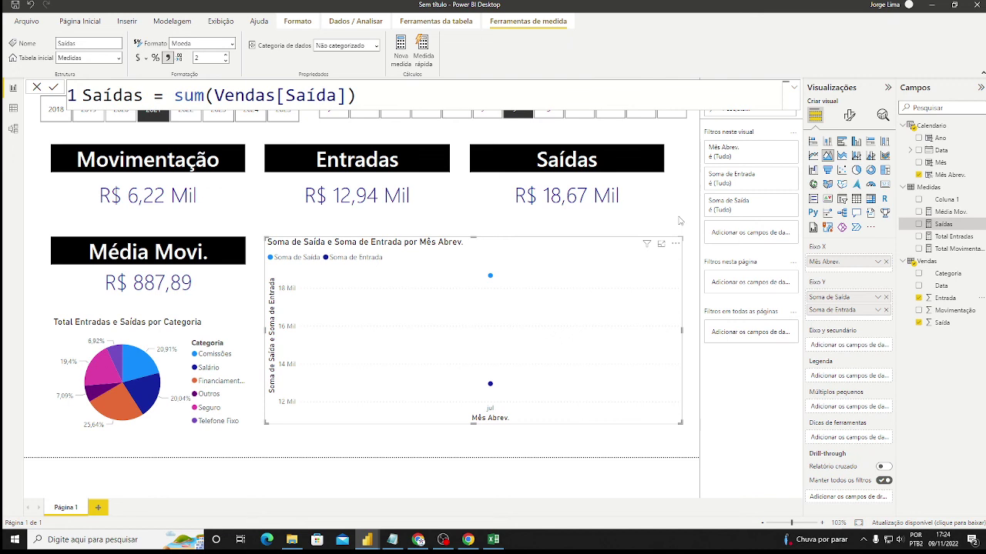
{"action": "left_click", "coordinate": [37, 88]}
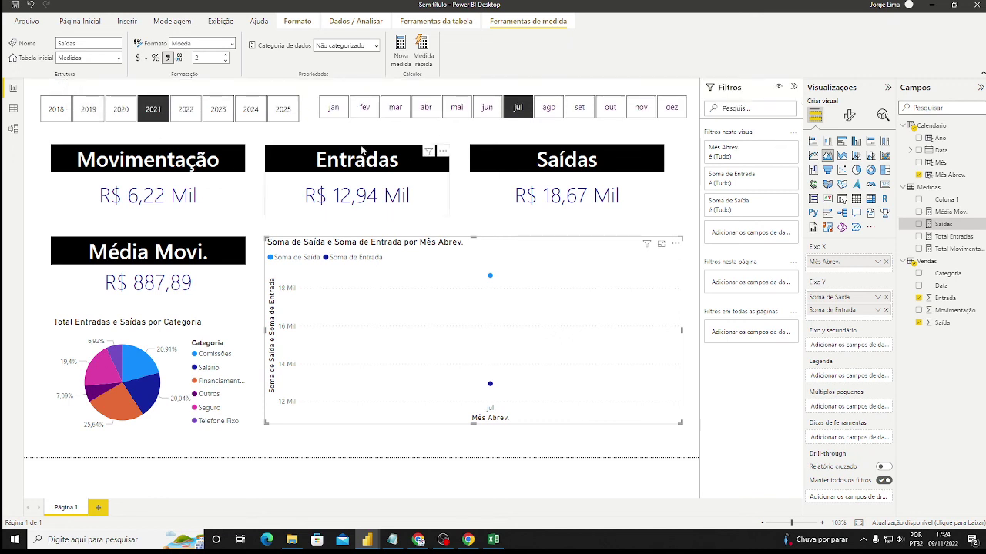
Extend the month slicer selection with jan, fev, mar, abr, mai and jun, keeping jul selected.
{"action": "left_click", "coordinate": [334, 114], "text": "ctrl"}
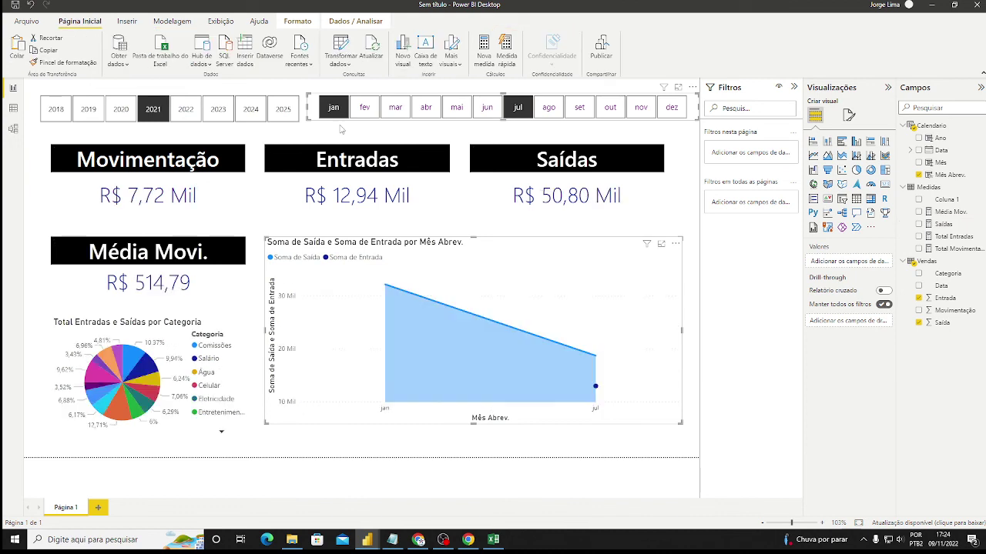
{"action": "left_click", "coordinate": [364, 112], "text": "ctrl"}
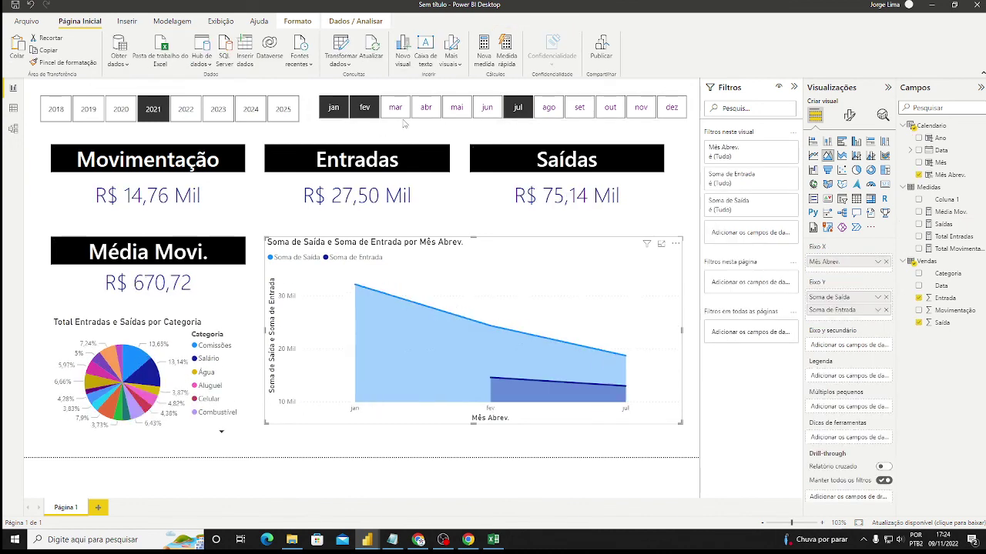
{"action": "left_click", "coordinate": [402, 113], "text": "ctrl"}
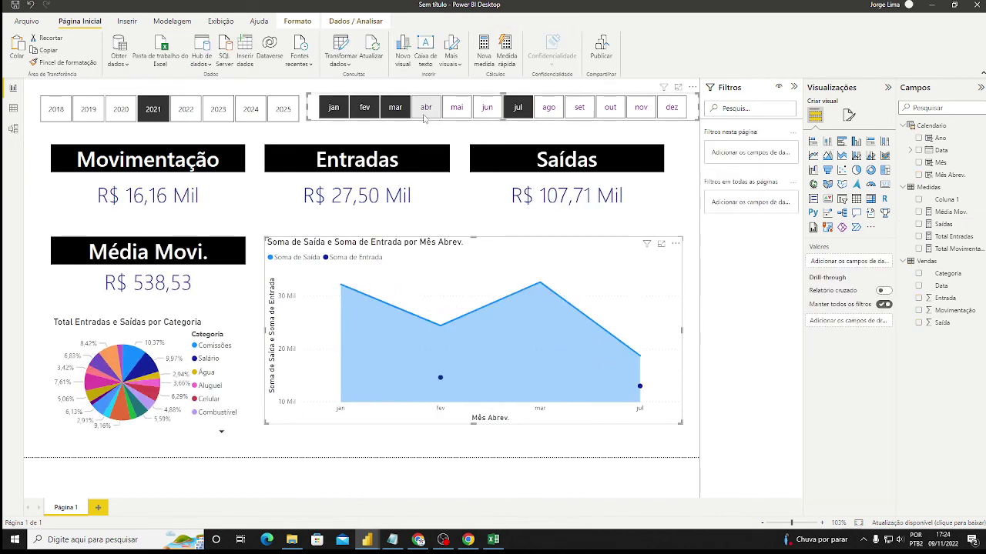
{"action": "left_click", "coordinate": [427, 115], "text": "ctrl"}
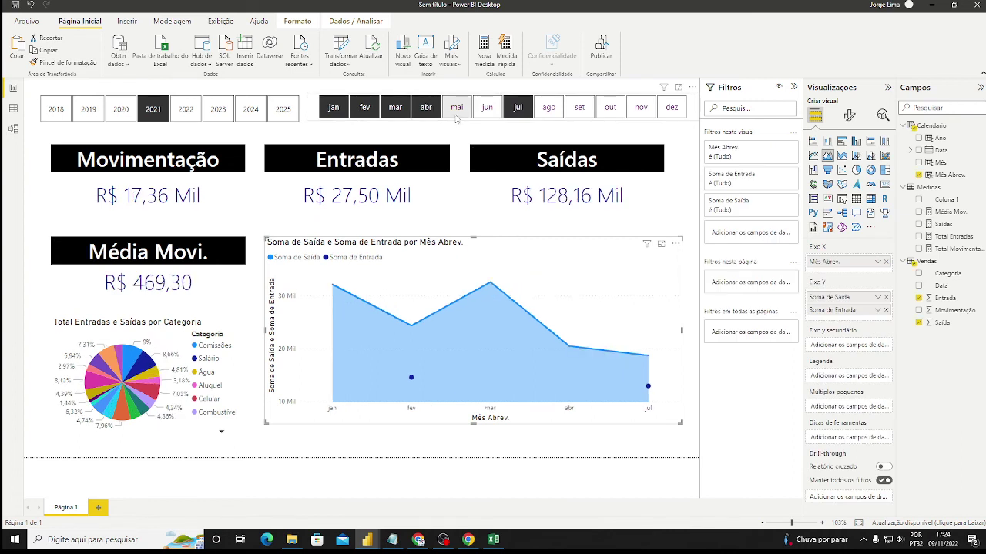
{"action": "left_click", "coordinate": [456, 114], "text": "ctrl"}
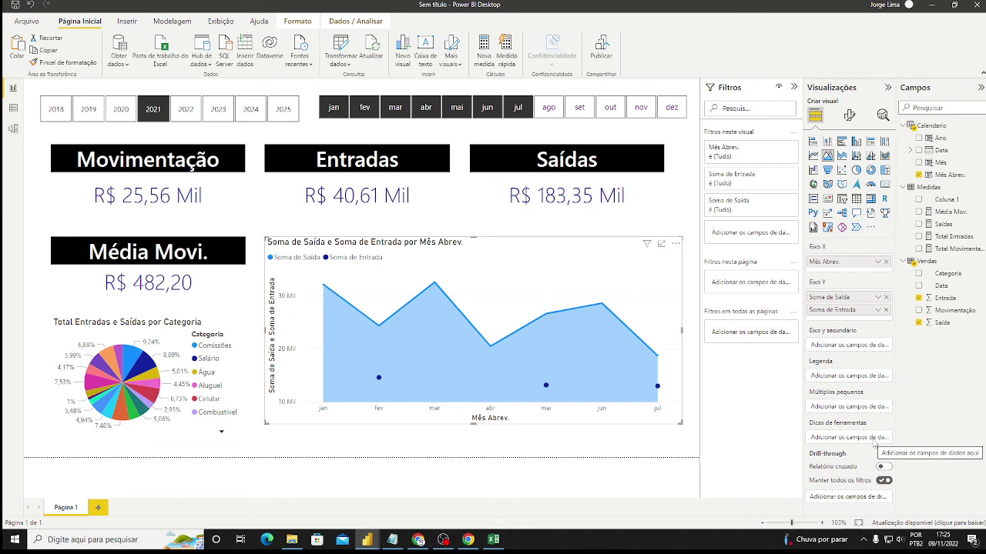
Collapse the Filtros, Campos and Visualizações panes to give the report canvas more room.
{"action": "left_click", "coordinate": [794, 88]}
{"action": "left_click", "coordinate": [980, 88]}
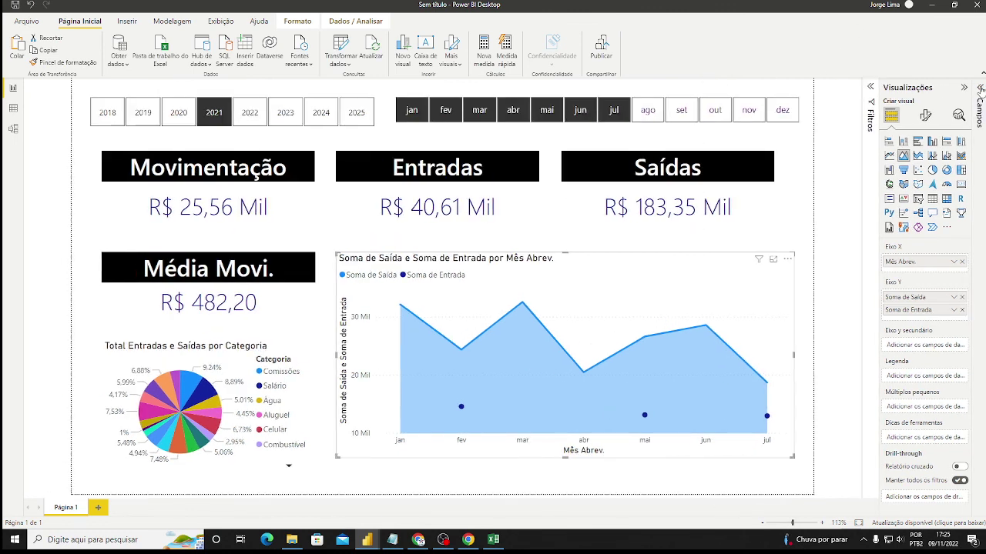
{"action": "left_click", "coordinate": [964, 88]}
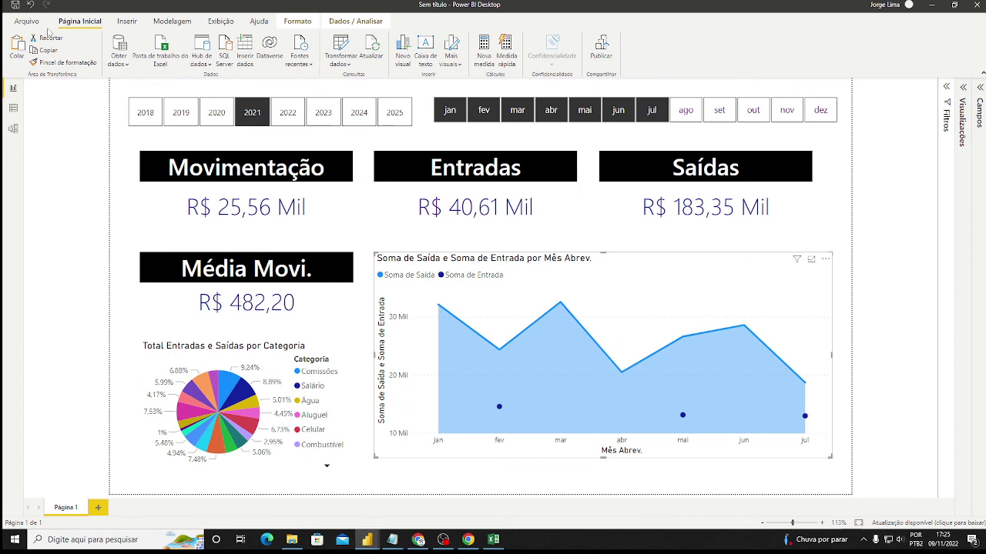
Publish the report to Meu workspace in Power BI, saving it as aula02 in Área de Trabalho.
{"action": "left_click", "coordinate": [29, 23]}
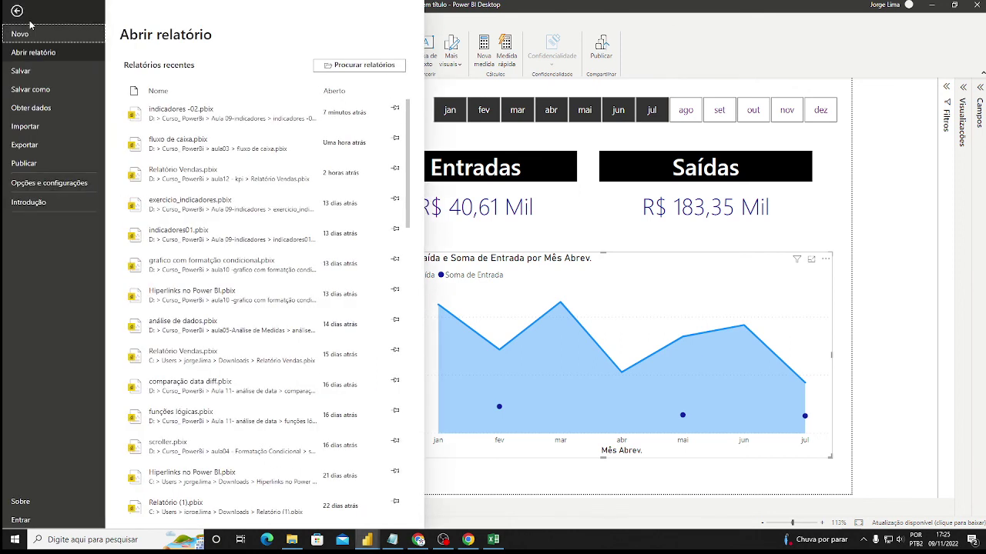
{"action": "left_click", "coordinate": [36, 164]}
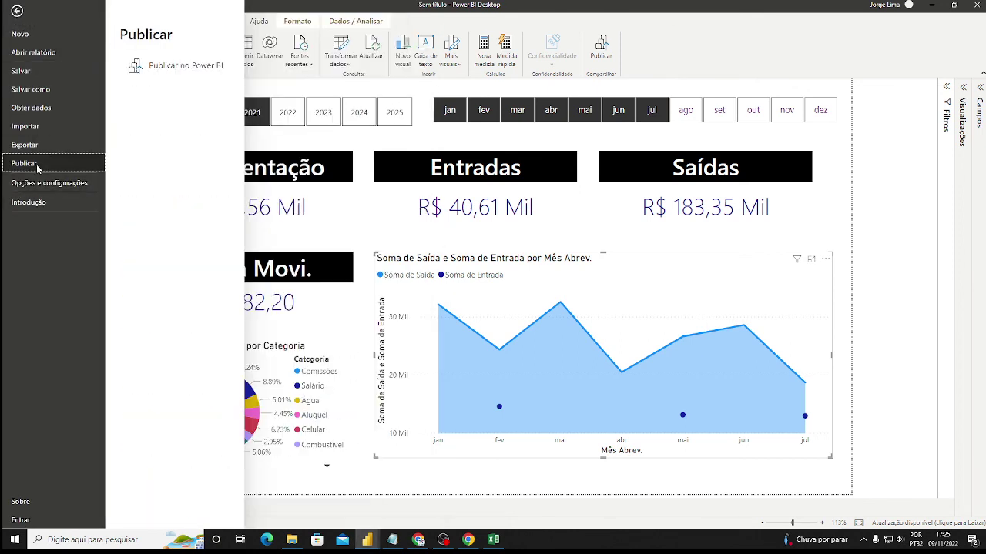
{"action": "left_click", "coordinate": [221, 71]}
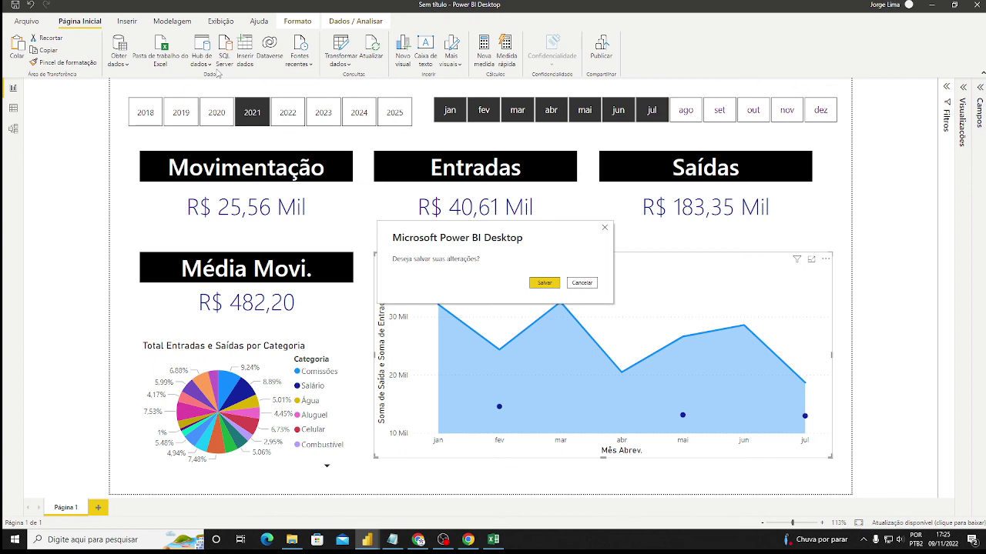
{"action": "left_click", "coordinate": [547, 285]}
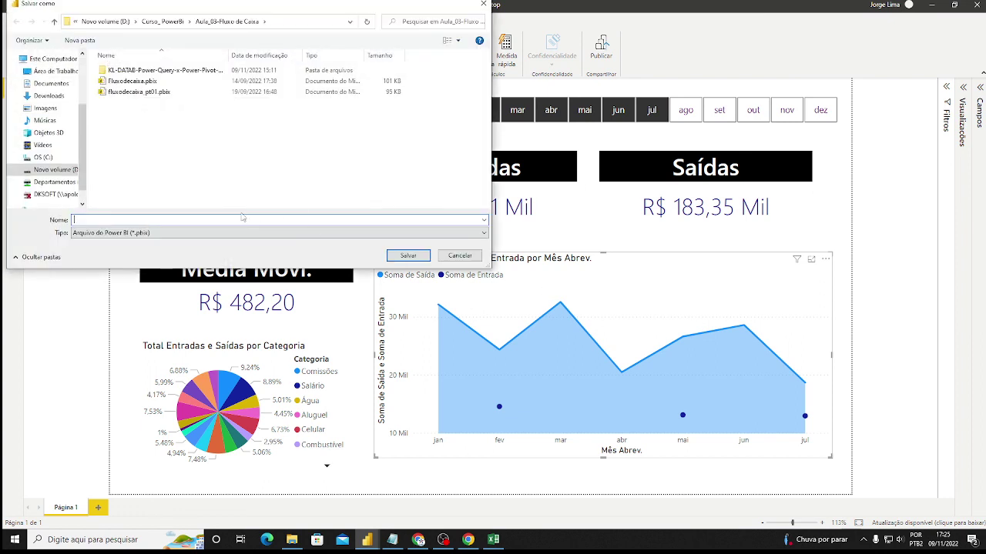
{"action": "left_click", "coordinate": [56, 71]}
{"action": "left_click", "coordinate": [137, 219]}
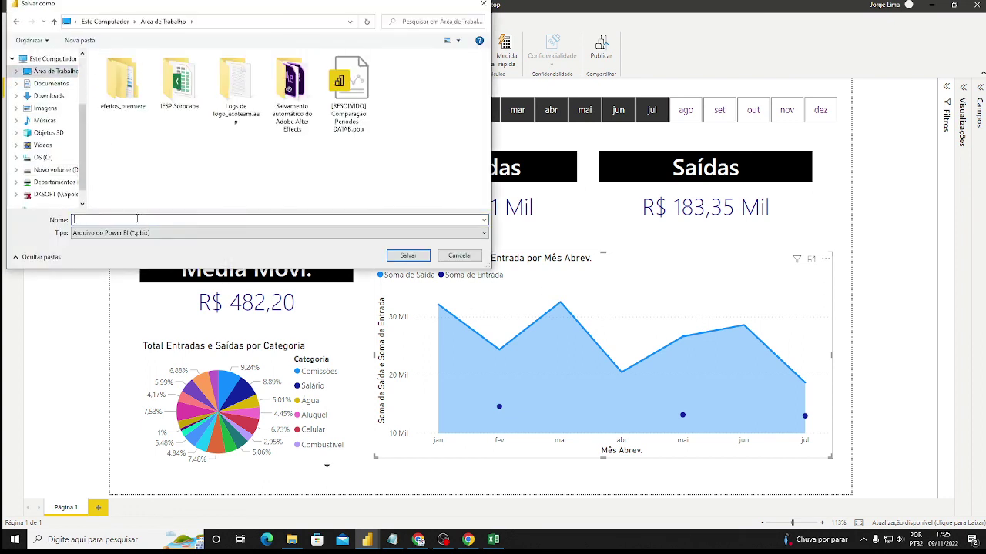
{"action": "type", "text": "aula02"}
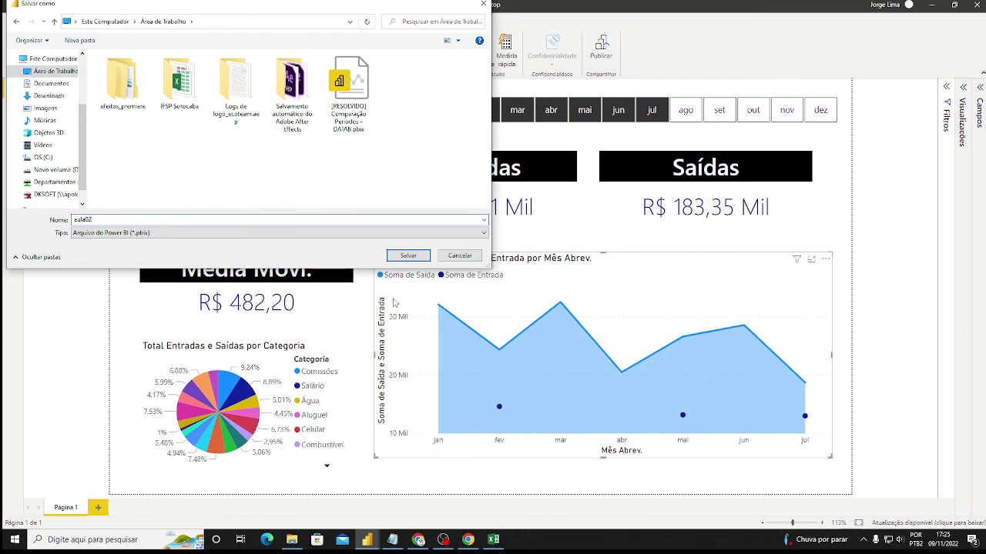
{"action": "left_click", "coordinate": [408, 257]}
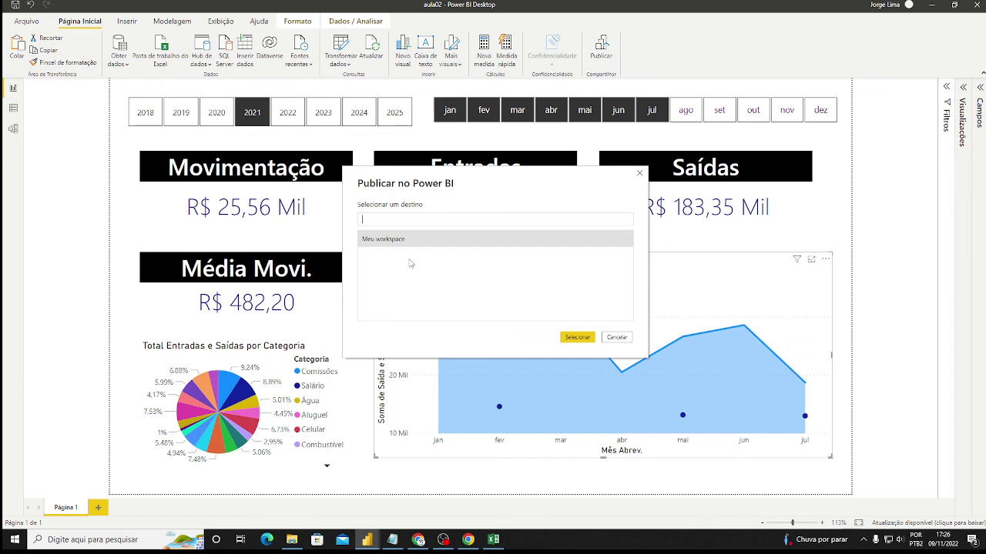
{"action": "left_click", "coordinate": [411, 244]}
{"action": "left_click", "coordinate": [578, 337]}
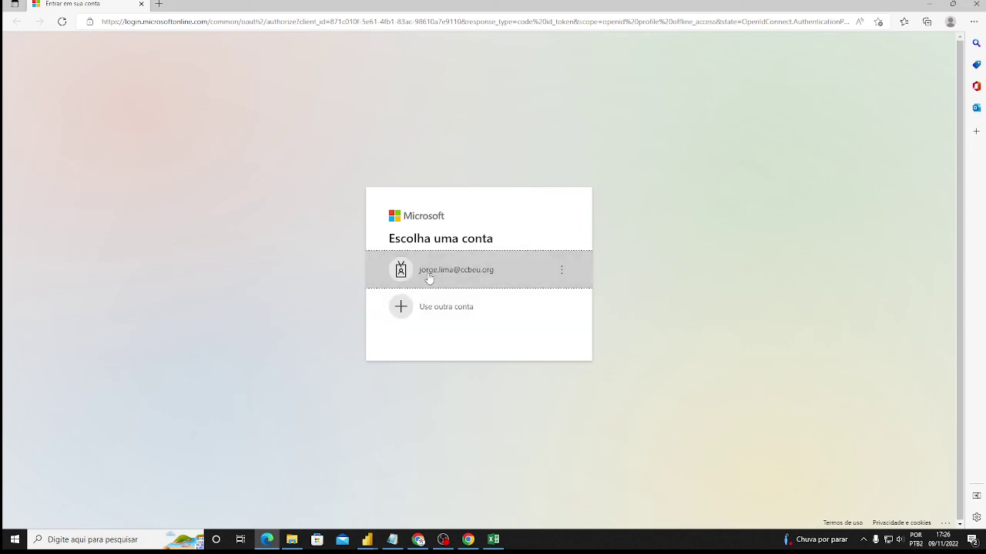
Sign in with the listed Microsoft account by entering the account password, declining to update the saved password and to stay signed in.
{"action": "left_click", "coordinate": [429, 276]}
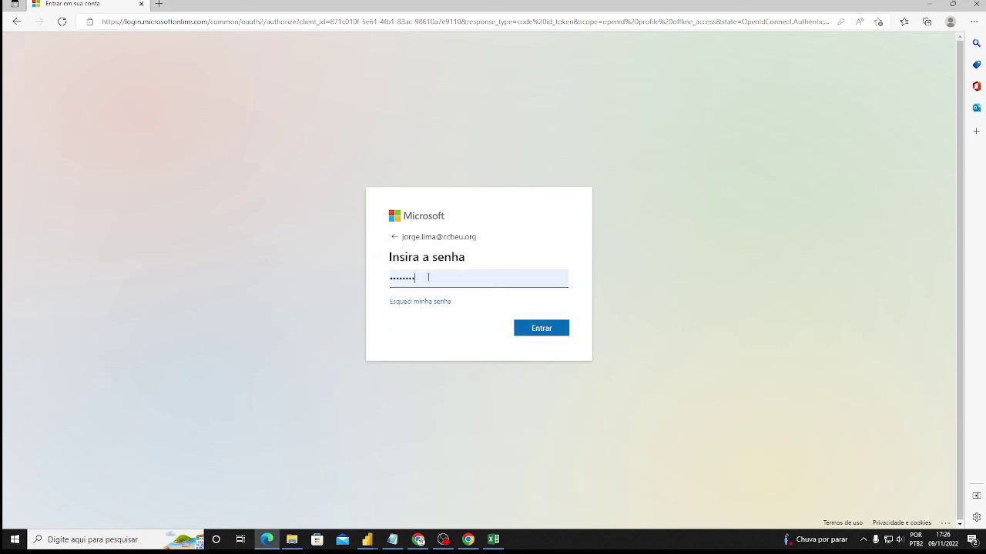
{"action": "left_click", "coordinate": [537, 327]}
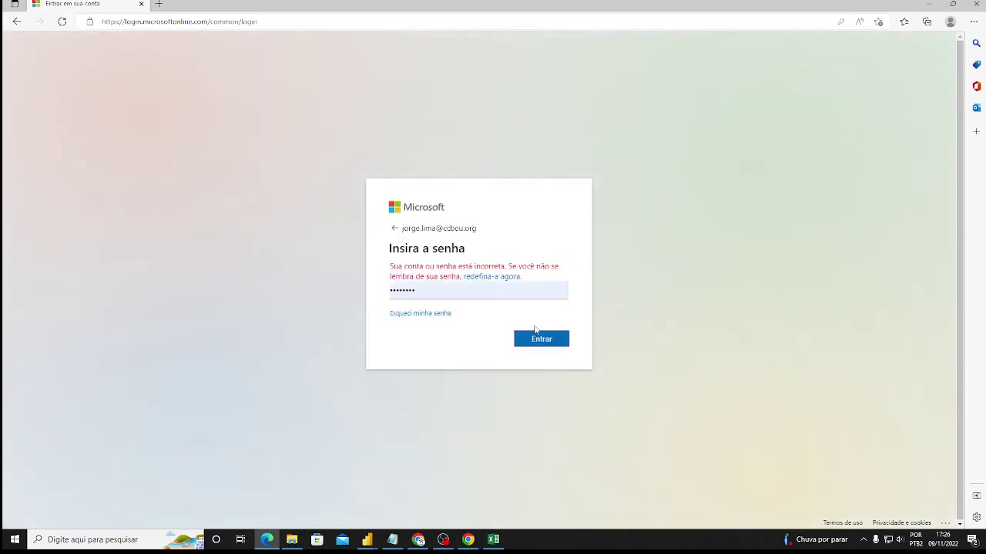
{"action": "key", "text": "BackSpace"}
{"action": "key", "text": "BackSpace"}
{"action": "key", "text": "BackSpace"}
{"action": "key", "text": "BackSpace"}
{"action": "key", "text": "BackSpace"}
{"action": "key", "text": "BackSpace"}
{"action": "key", "text": "BackSpace"}
{"action": "key", "text": "BackSpace"}
{"action": "type", "text": "*********"}
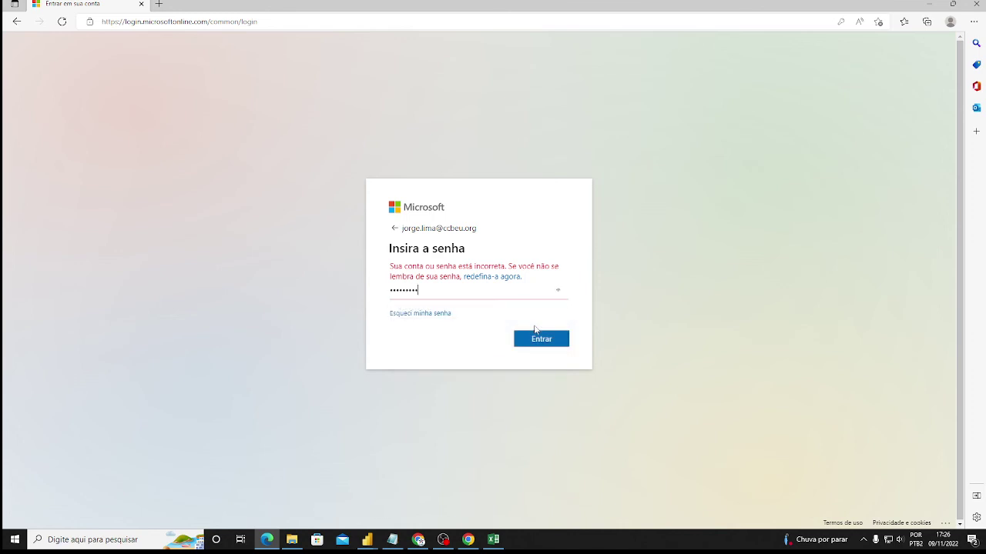
{"action": "key", "text": "Return"}
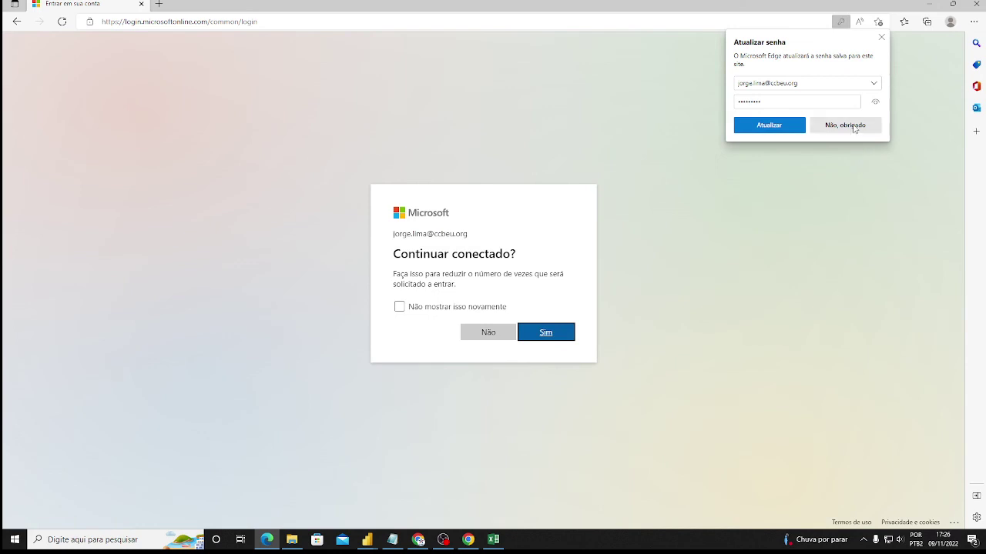
{"action": "left_click", "coordinate": [853, 127]}
{"action": "left_click", "coordinate": [504, 337]}
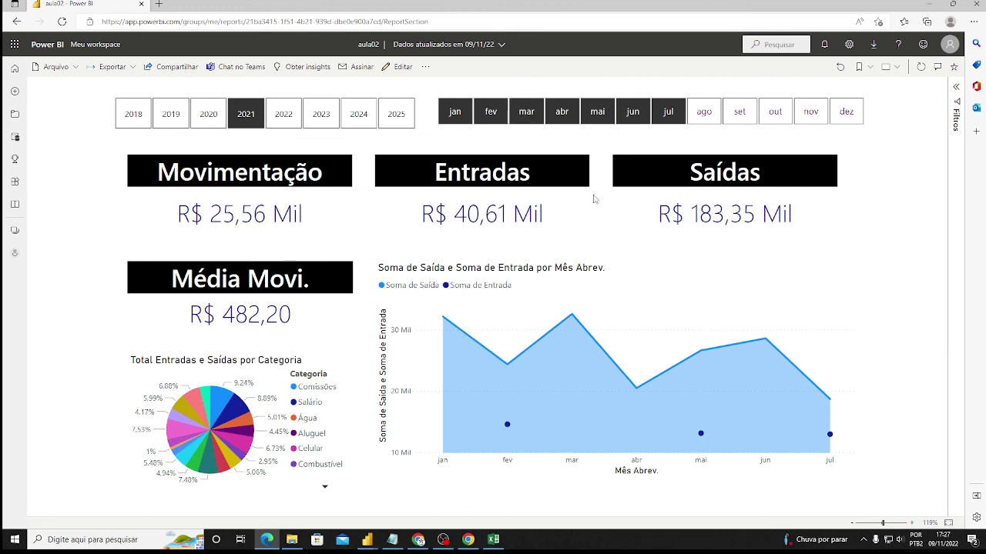
Open the published Relatório Vendas from the recent items and extend the end date of its Datas slicer to 02/09/2017.
{"action": "left_click", "coordinate": [13, 117]}
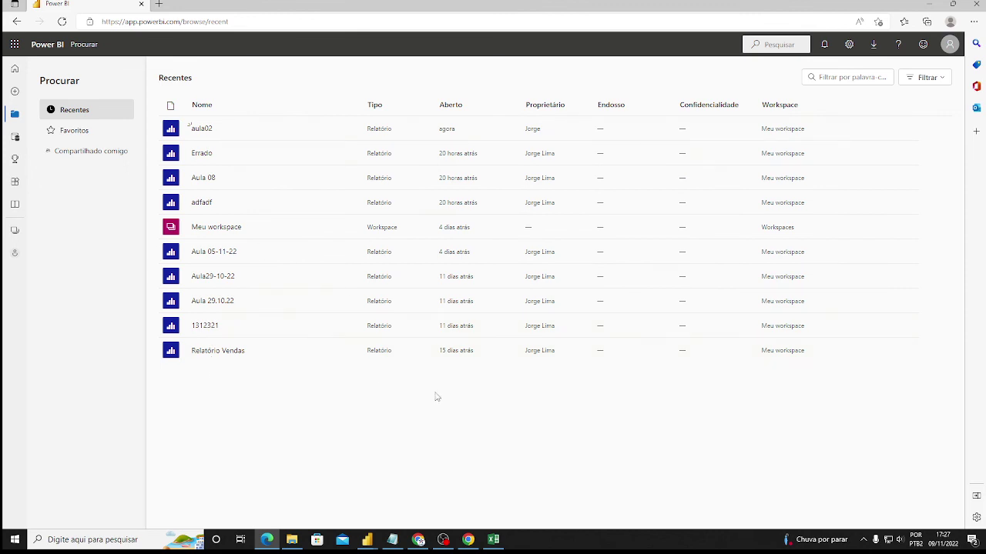
{"action": "left_click", "coordinate": [218, 355]}
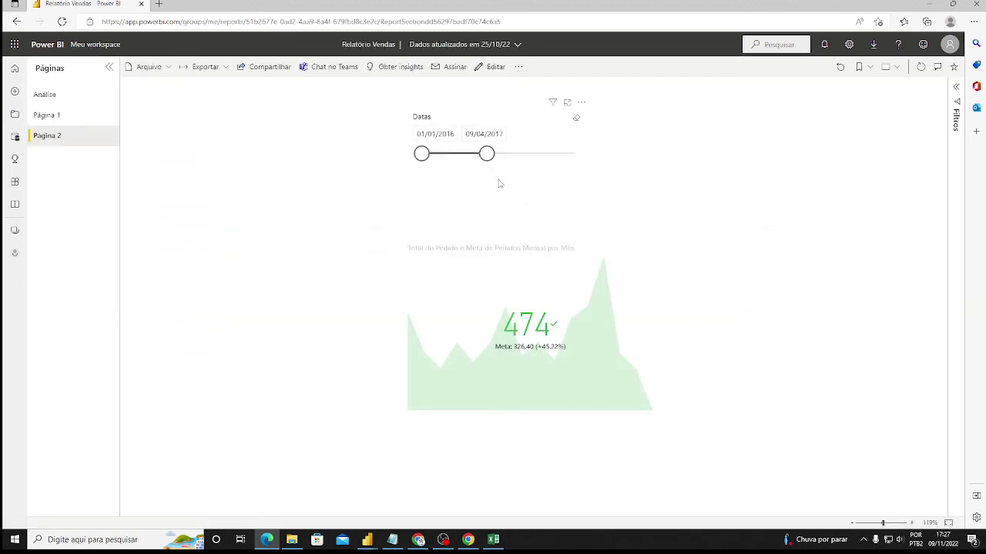
{"action": "left_click_drag", "start_coordinate": [490, 157], "coordinate": [512, 161]}
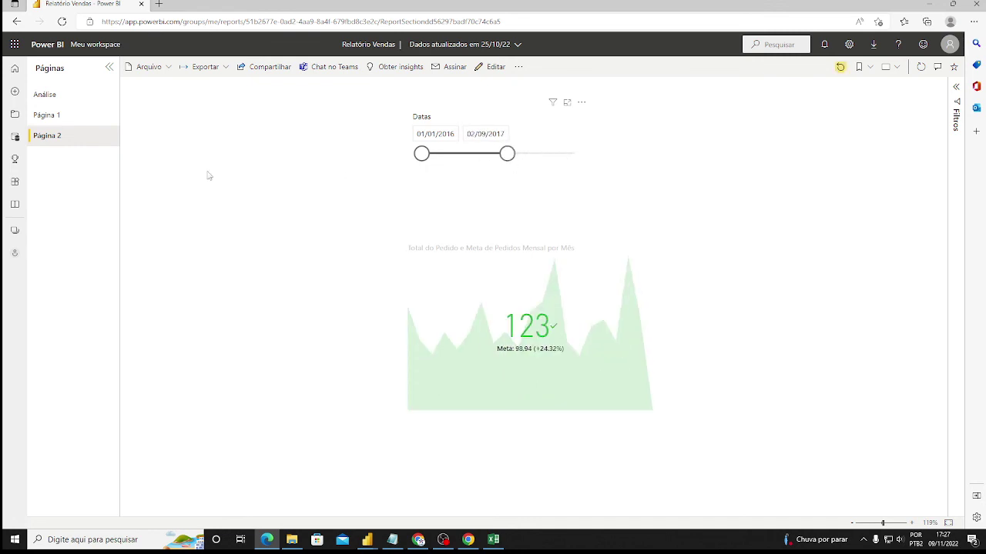
Open the published Aula29-10-22 report from the recent items and set its sales target slider to 12700000.
{"action": "left_click", "coordinate": [16, 117]}
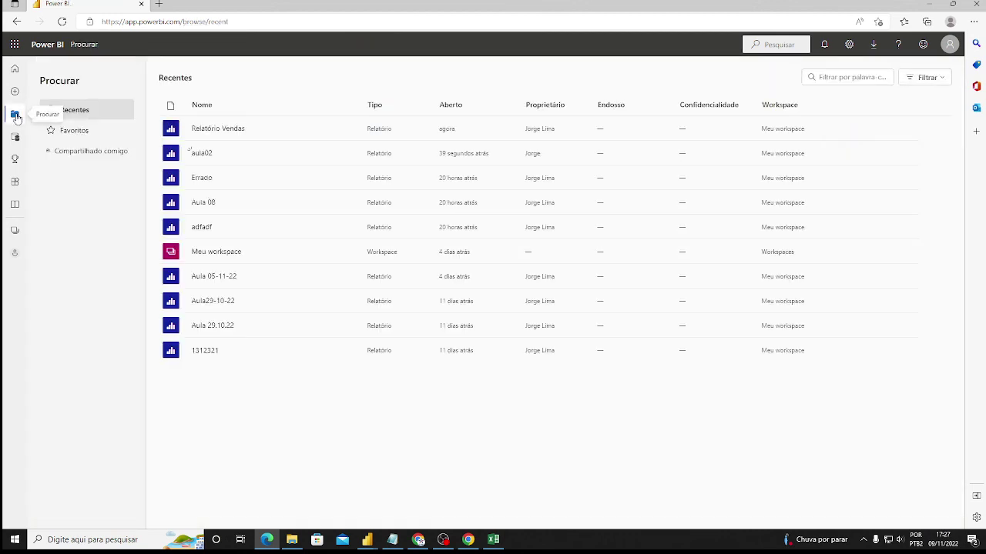
{"action": "left_click", "coordinate": [223, 303]}
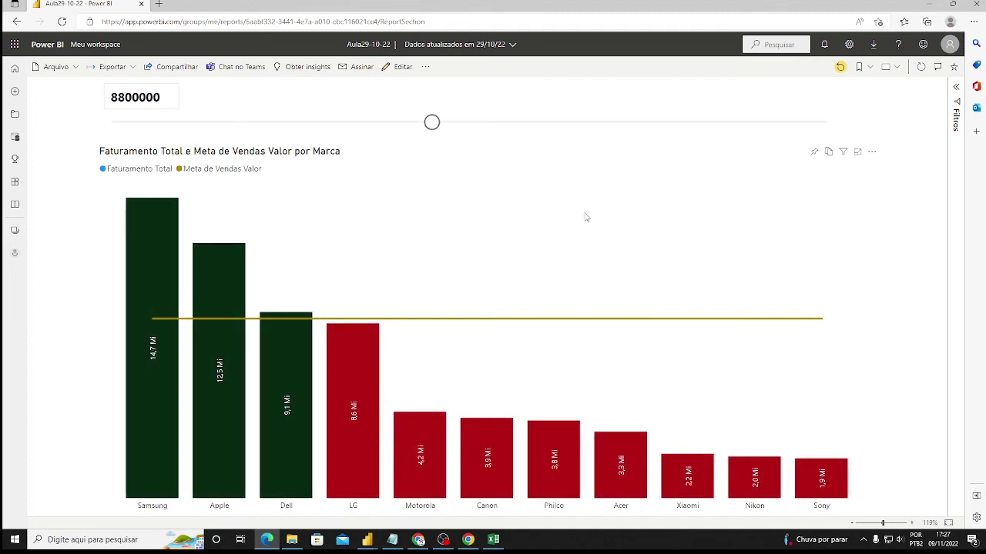
{"action": "left_click_drag", "start_coordinate": [431, 123], "coordinate": [646, 123]}
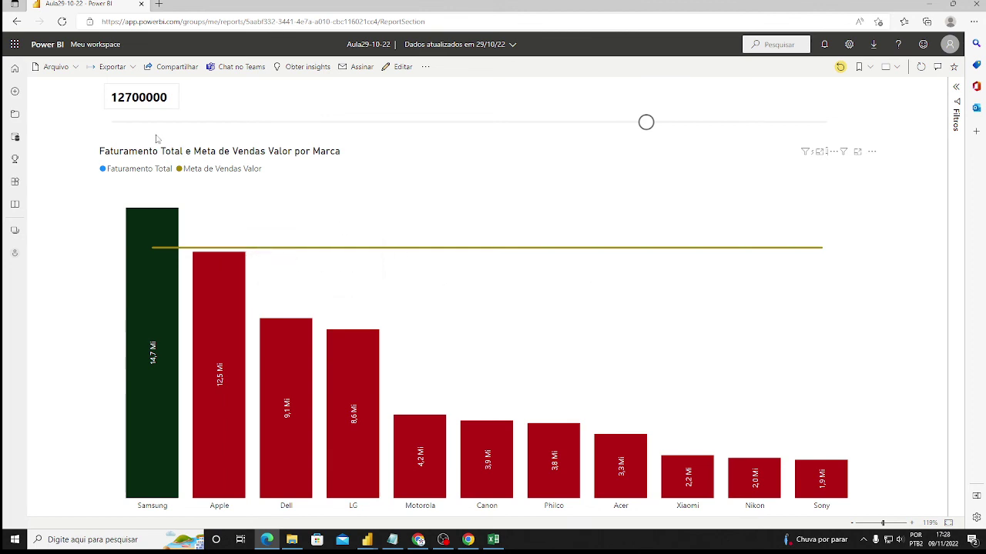
Set the sales target slider to 3600000, raise it to 15900000, return it to 3600000, and inspect Dell's total revenue in the chart.
{"action": "left_click_drag", "start_coordinate": [646, 121], "coordinate": [146, 127]}
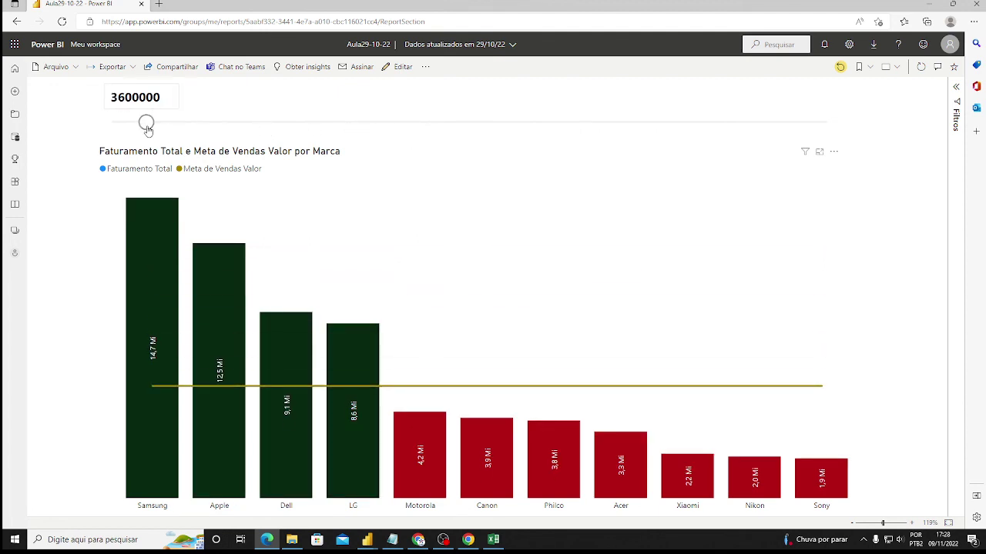
{"action": "left_click", "coordinate": [662, 126]}
{"action": "left_click_drag", "start_coordinate": [664, 128], "coordinate": [822, 129]}
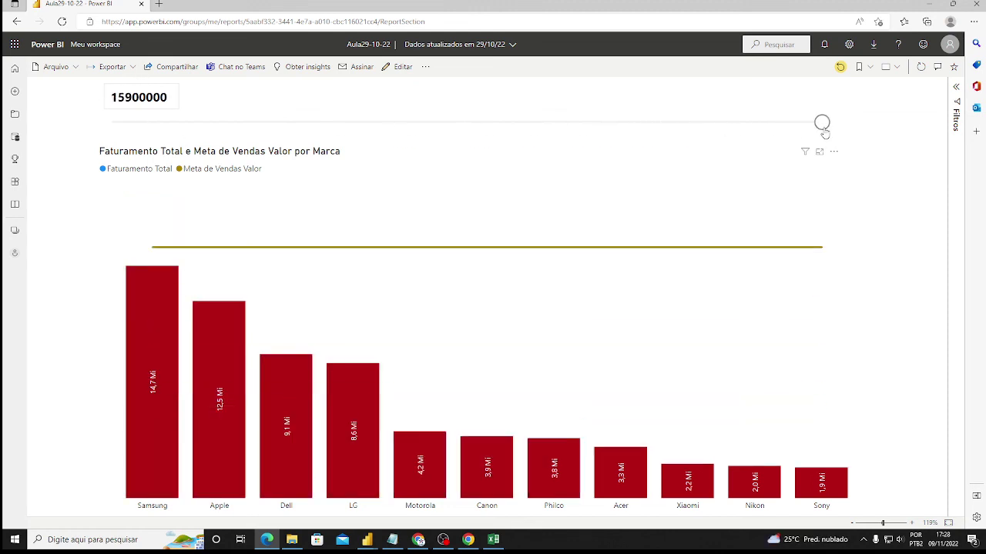
{"action": "left_click_drag", "start_coordinate": [822, 129], "coordinate": [146, 123]}
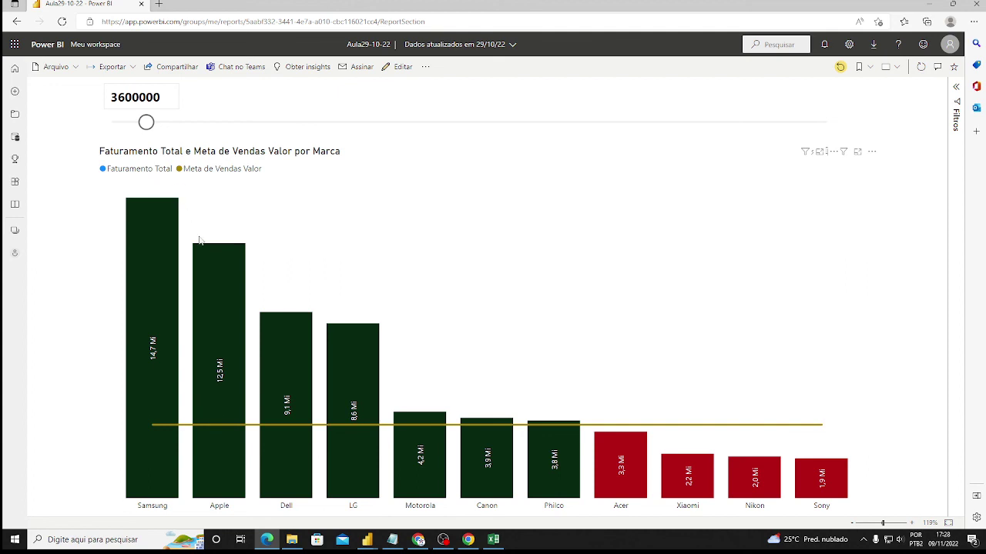
{"action": "mouse_move", "coordinate": [301, 316]}
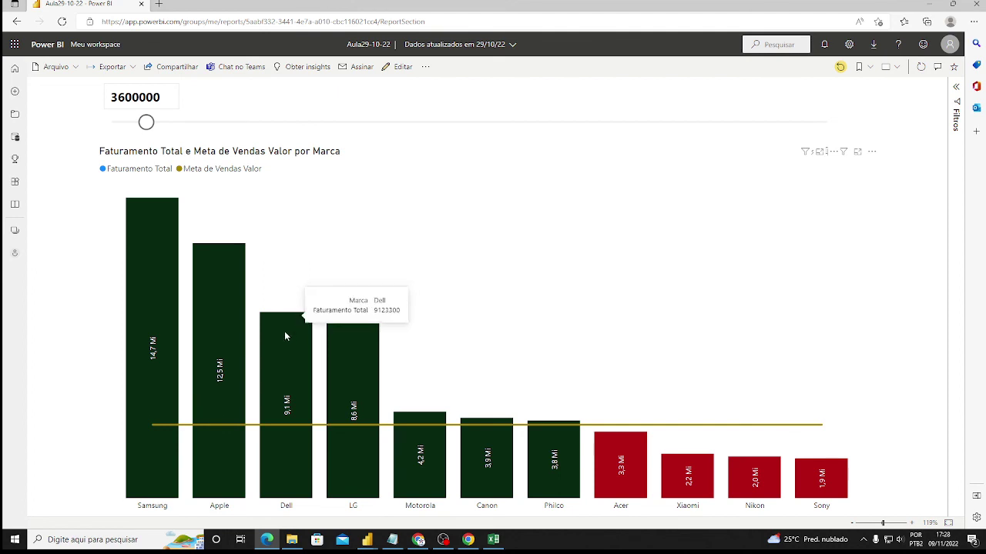
Switch back to aula02 in Power BI Desktop, dismiss the publishing confirmation and add a new blank report page.
{"action": "left_click", "coordinate": [427, 535]}
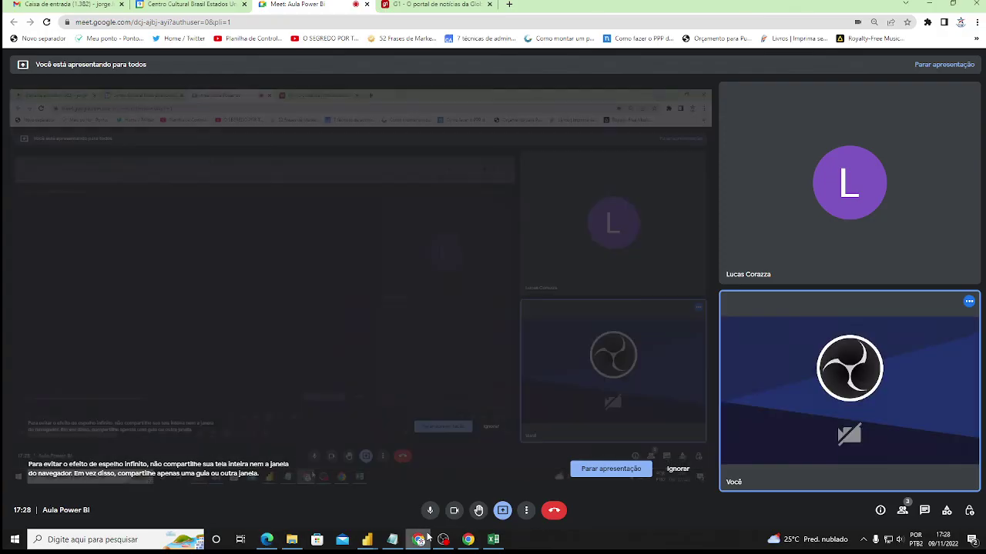
{"action": "mouse_move", "coordinate": [369, 542]}
{"action": "left_click", "coordinate": [328, 514]}
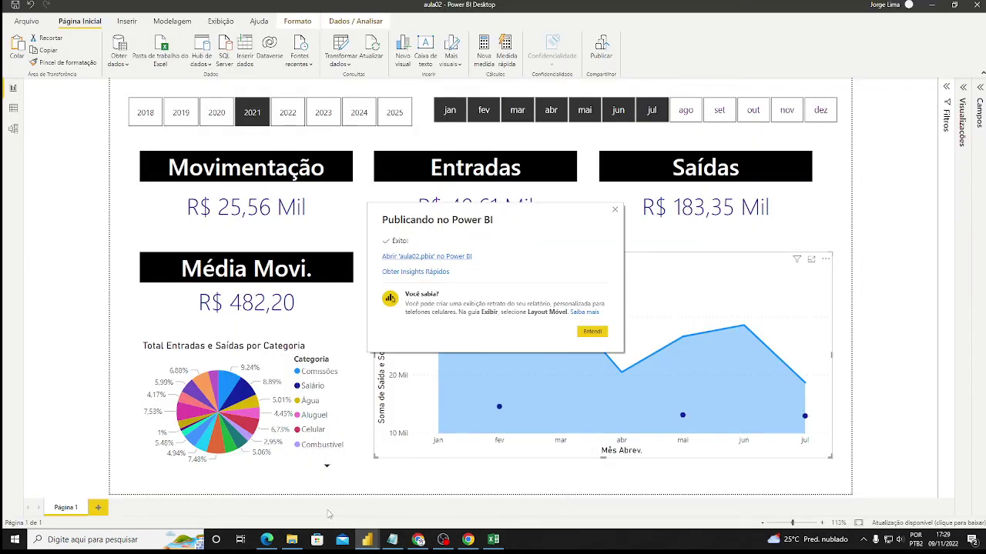
{"action": "left_click", "coordinate": [592, 333]}
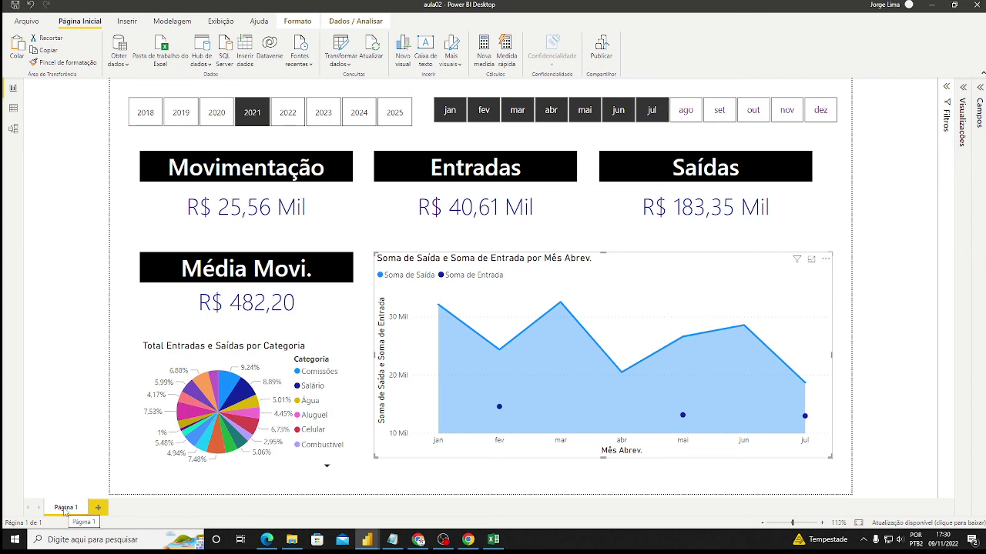
{"action": "left_click", "coordinate": [98, 508]}
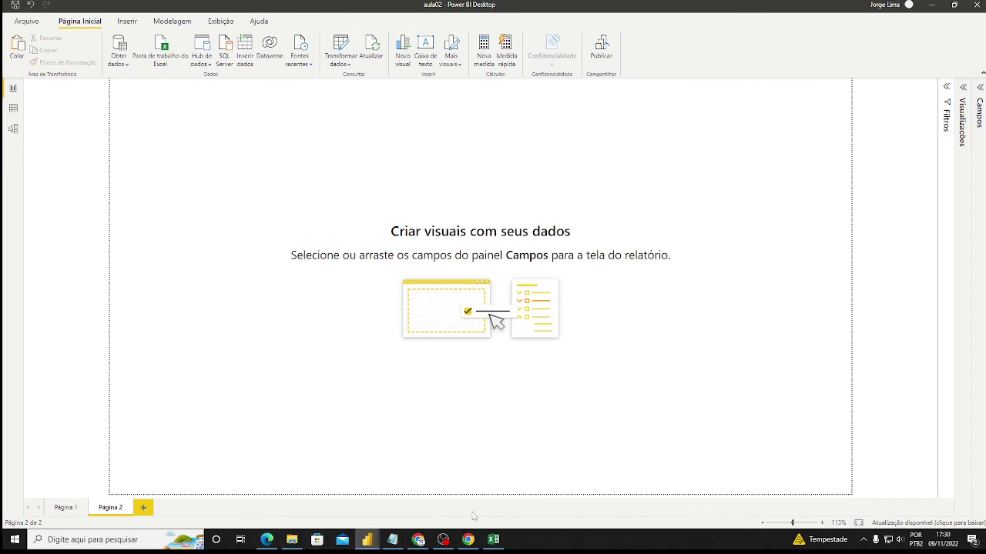
Switch to the indicadores -02 report and follow the second and fourth rectangle links, returning to the links page in between.
{"action": "left_click", "coordinate": [418, 540]}
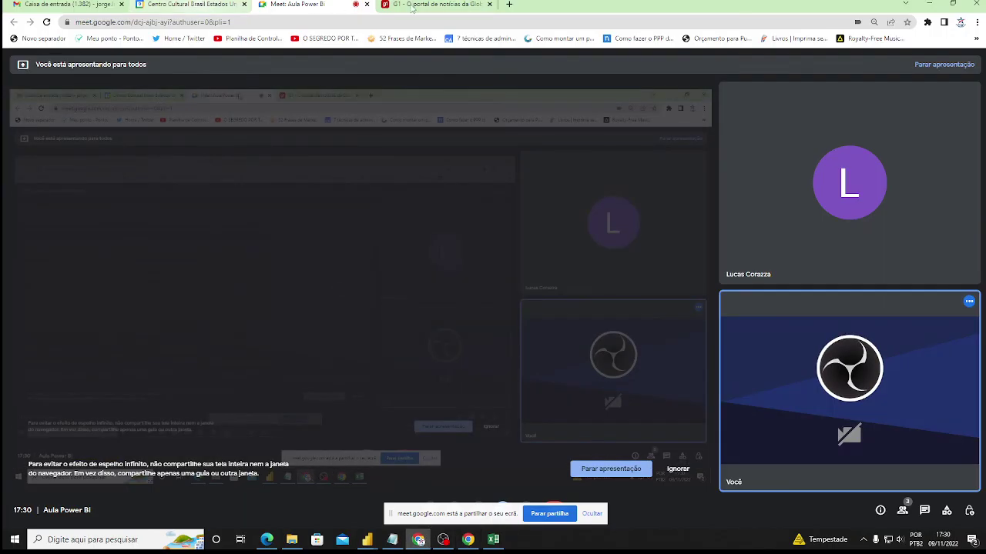
{"action": "left_click", "coordinate": [443, 540]}
{"action": "mouse_move", "coordinate": [366, 540]}
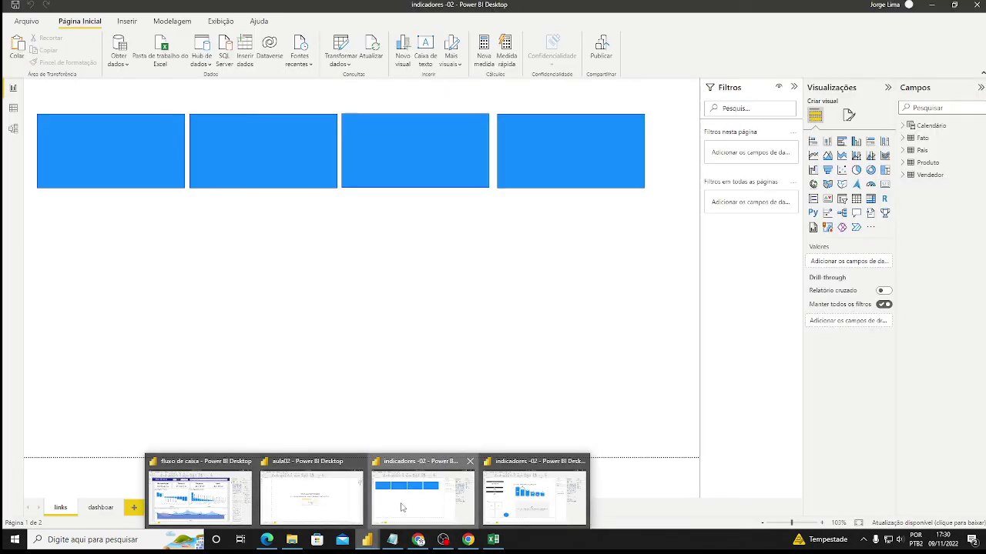
{"action": "left_click", "coordinate": [423, 497]}
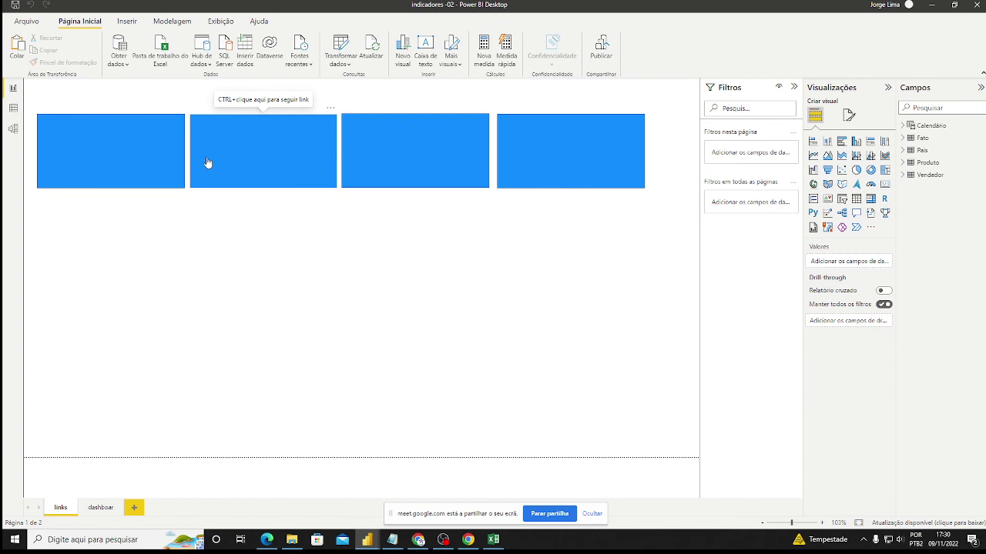
{"action": "left_click", "coordinate": [269, 163], "text": "ctrl"}
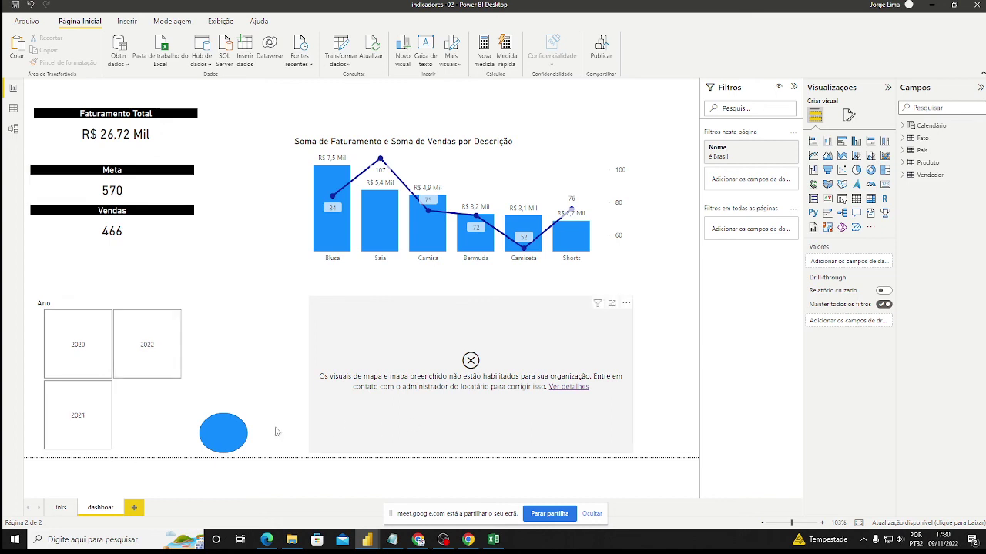
{"action": "left_click", "coordinate": [60, 507]}
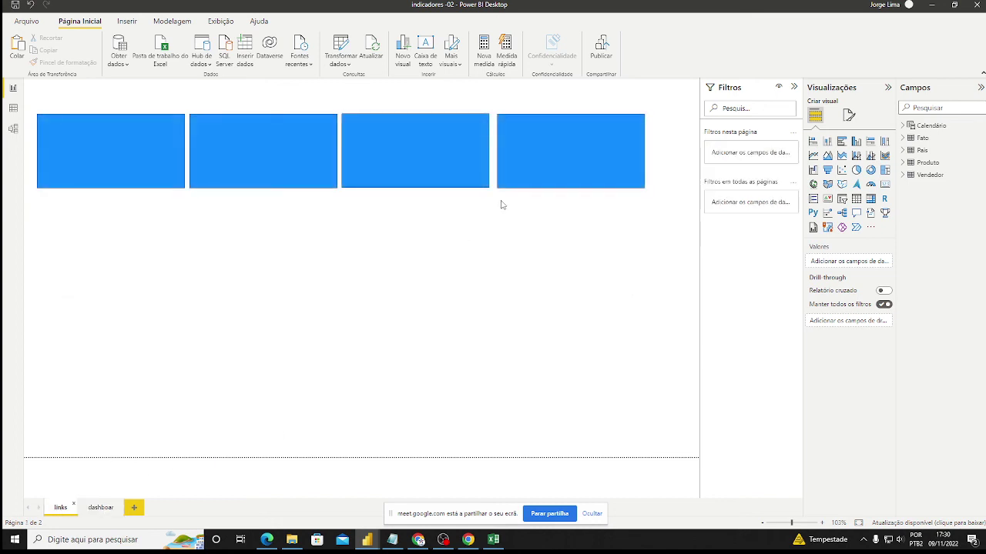
{"action": "left_click", "coordinate": [559, 182], "text": "ctrl"}
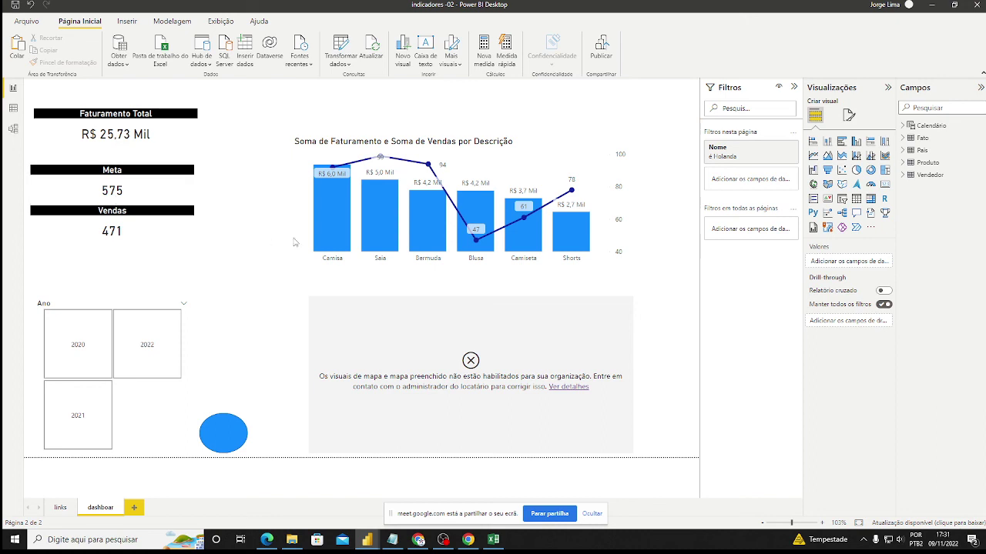
Switch to OBS and stop the ongoing recording.
{"action": "left_click", "coordinate": [443, 539]}
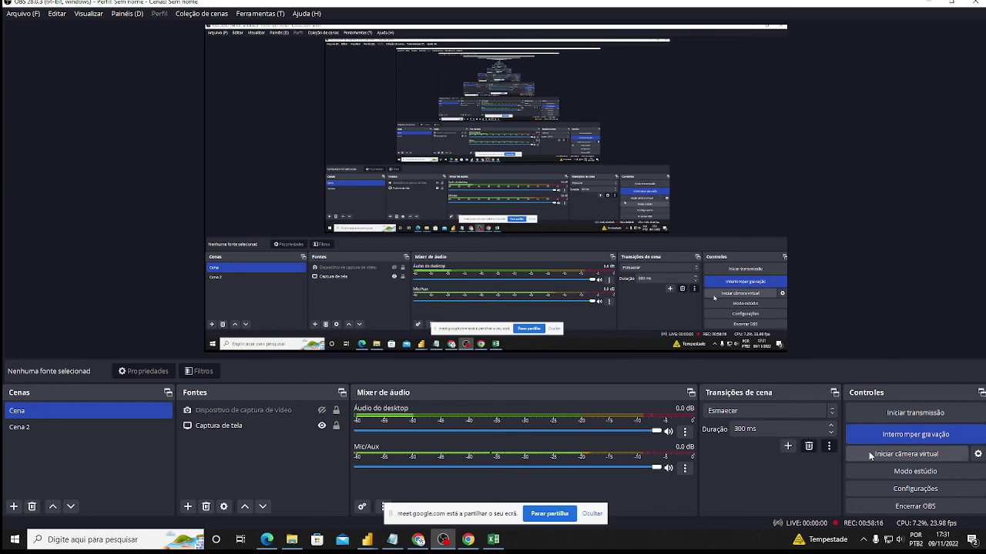
{"action": "left_click", "coordinate": [915, 435]}
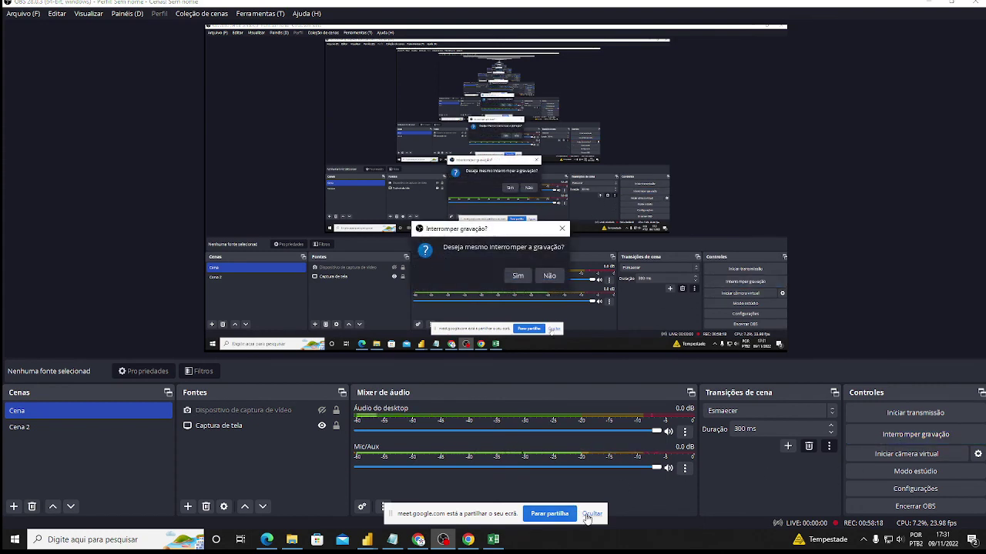